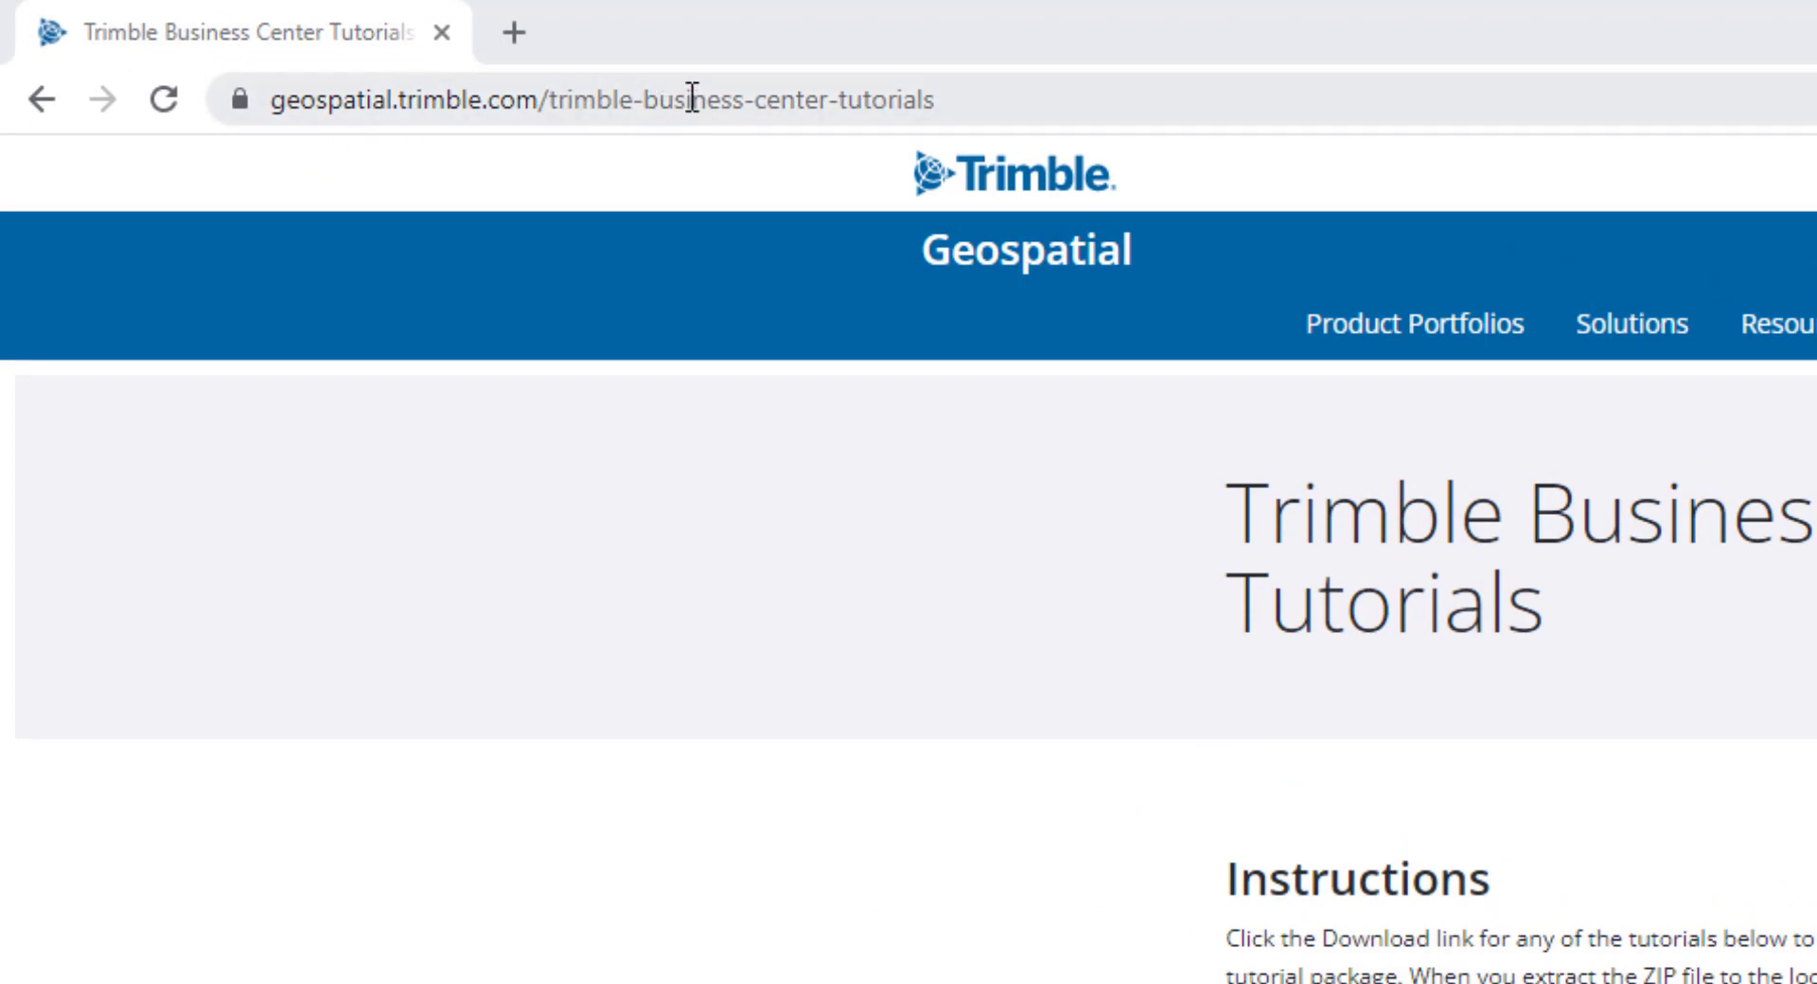
Look through the downloadable tutorials listed on the Trimble Business Center tutorials page.
{"action": "scroll", "coordinate": [1249, 479], "scroll_direction": "down", "scroll_amount": 10}
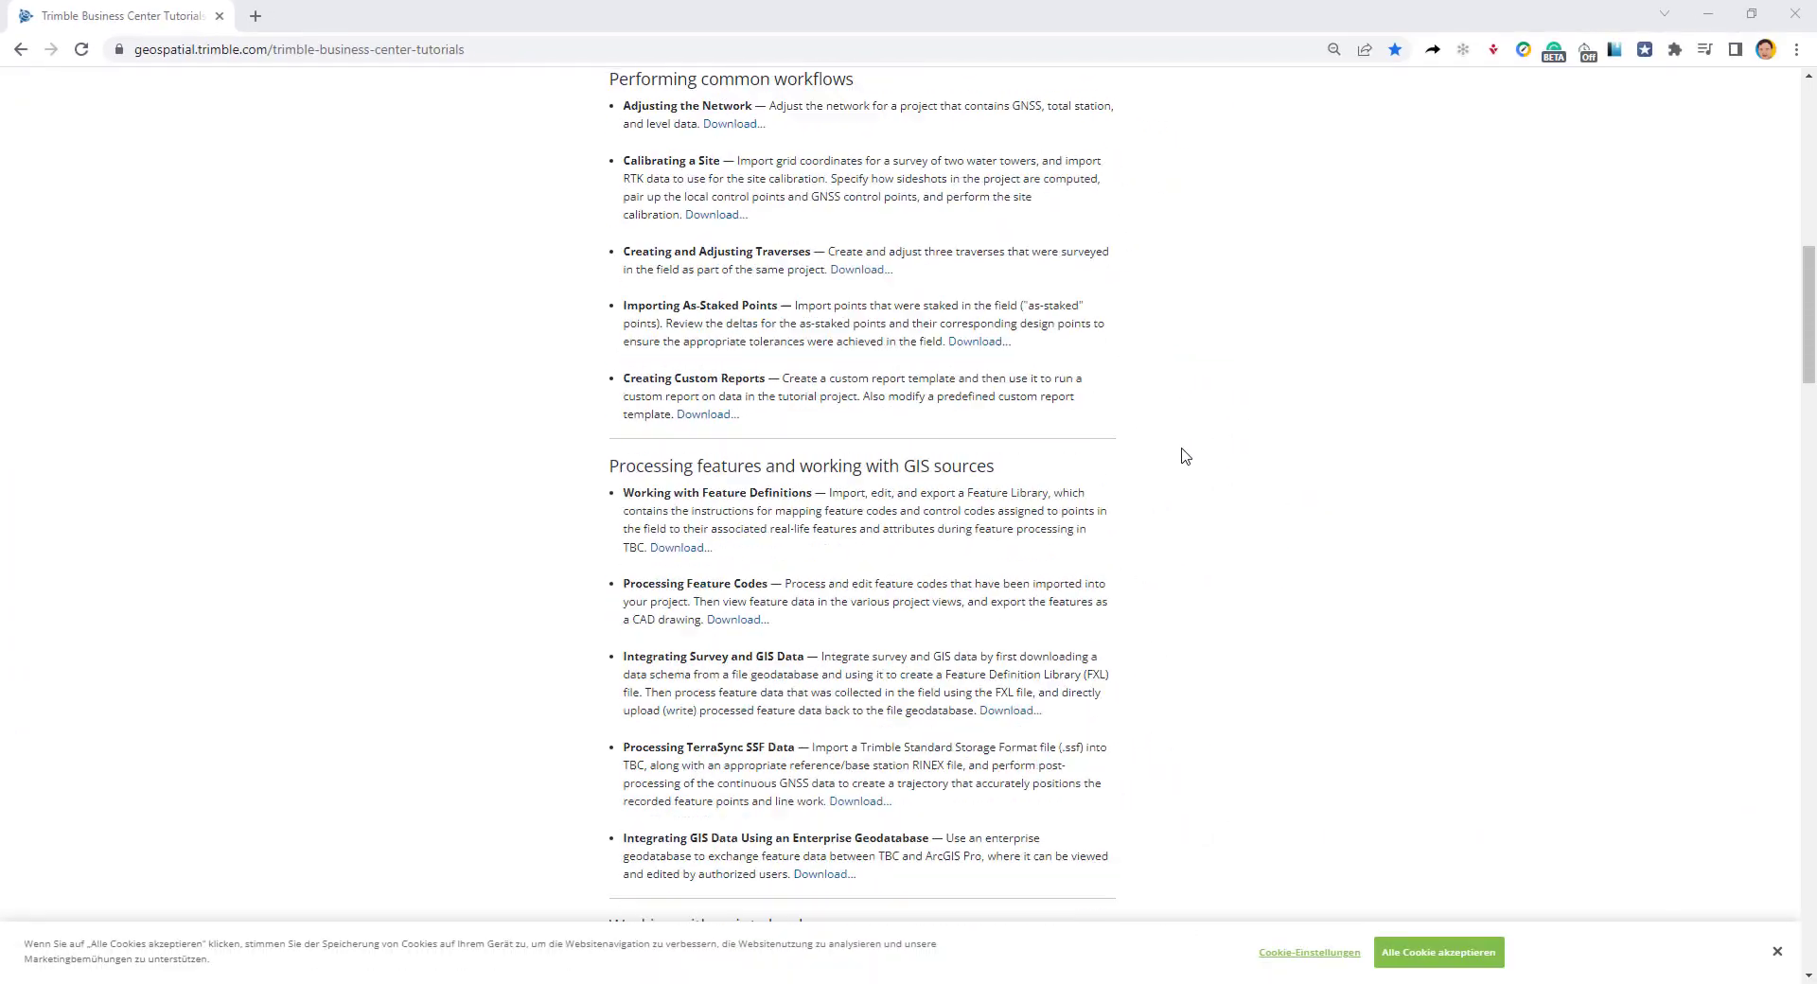
{"action": "scroll", "coordinate": [1185, 456], "scroll_direction": "down", "scroll_amount": 20}
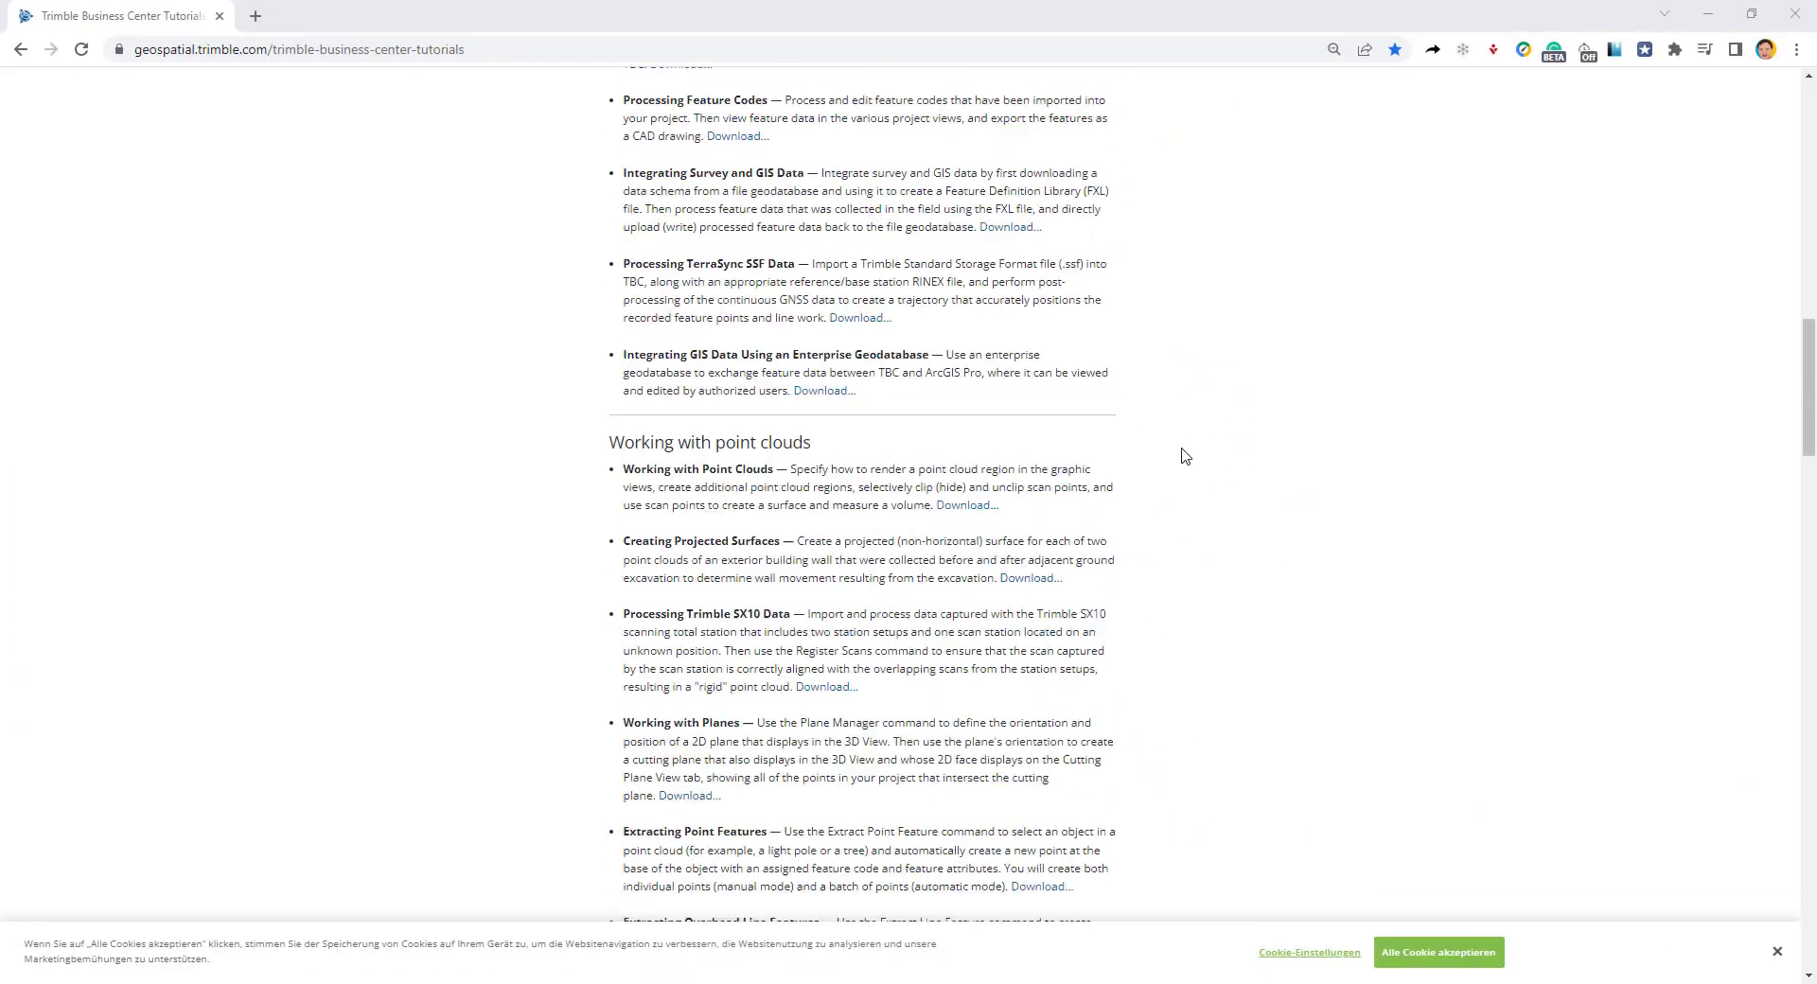
{"action": "scroll", "coordinate": [1186, 456], "scroll_direction": "down", "scroll_amount": 5}
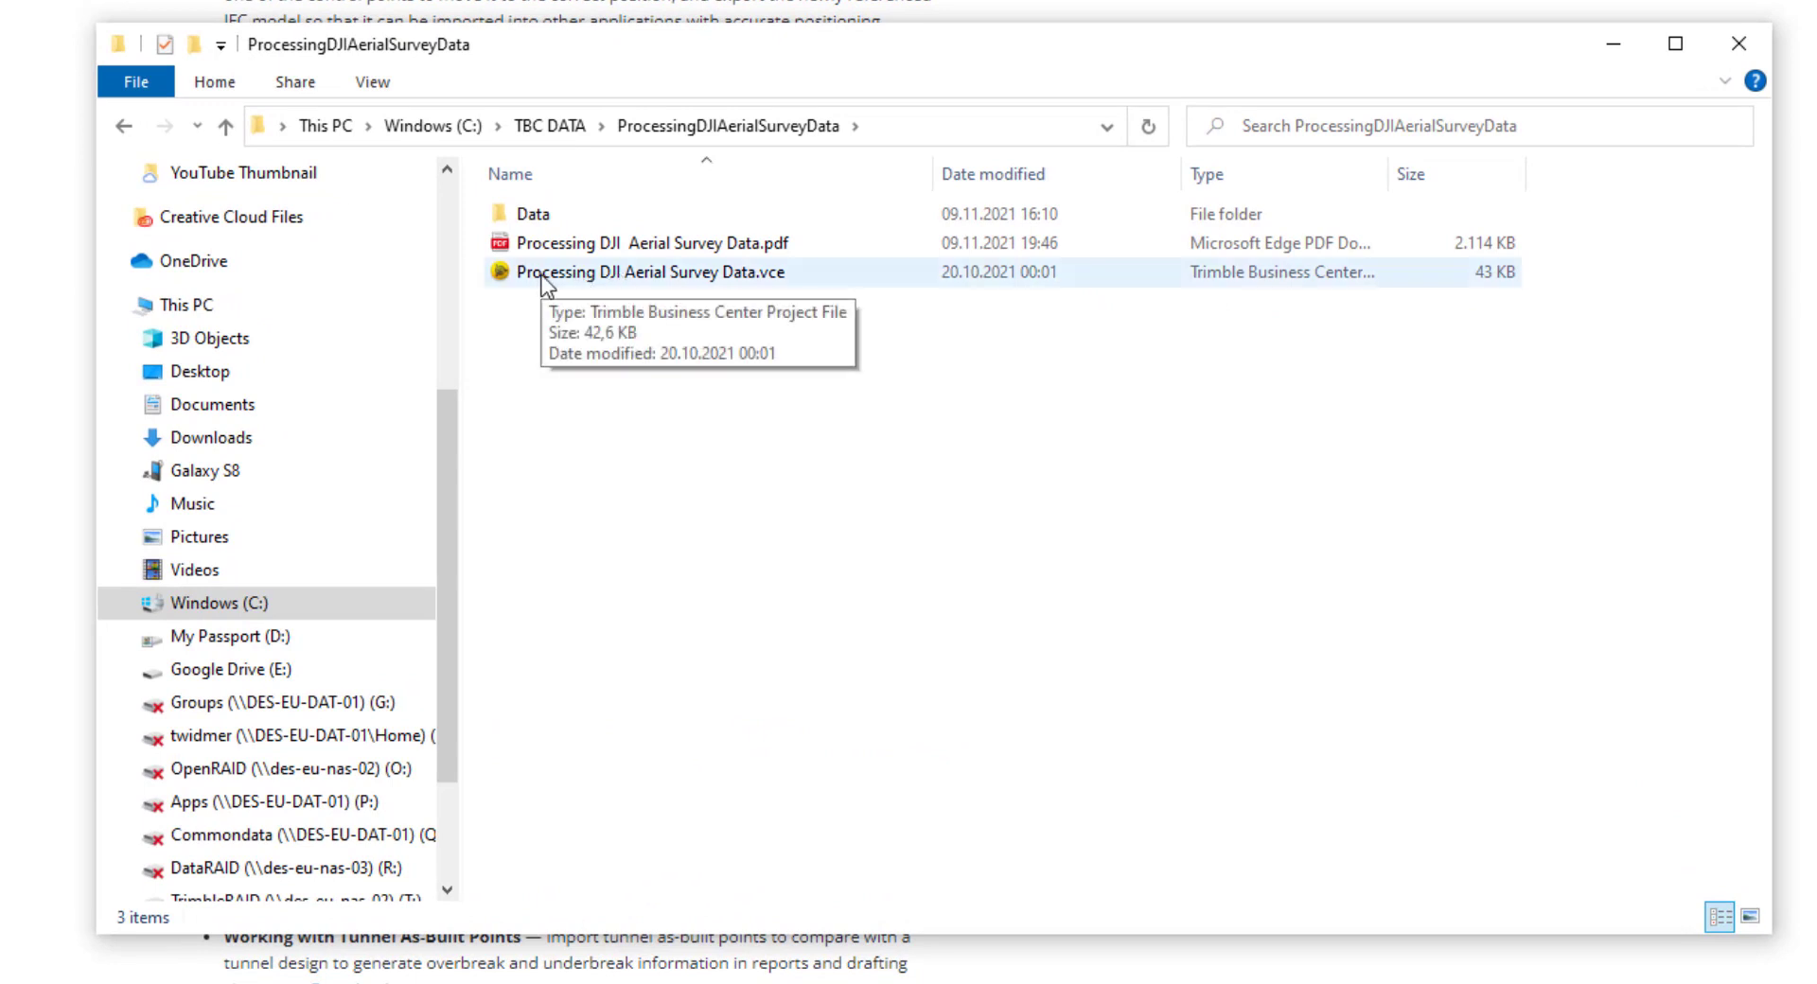
Inspect the project and PDF files in the ProcessingDJIAerialSurveyData folder, plus the T02 and ground control CSV files in its Data subfolder.
{"action": "left_click", "coordinate": [700, 273]}
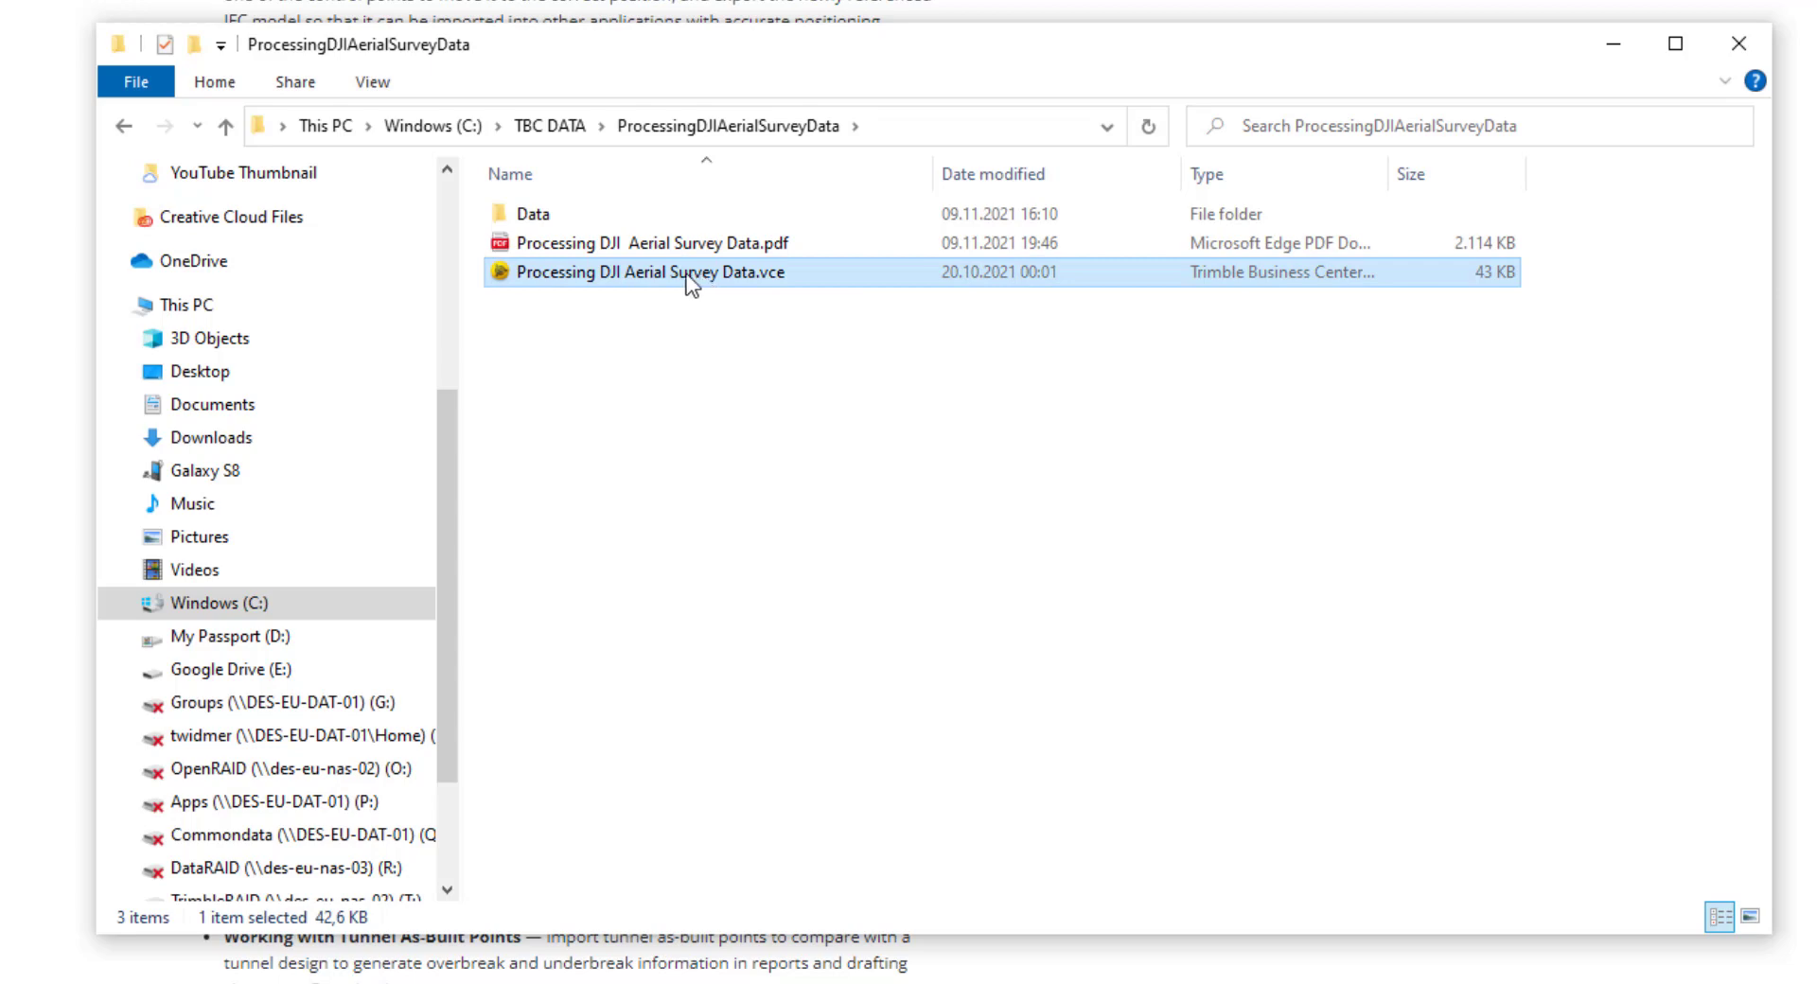
{"action": "left_click", "coordinate": [633, 244]}
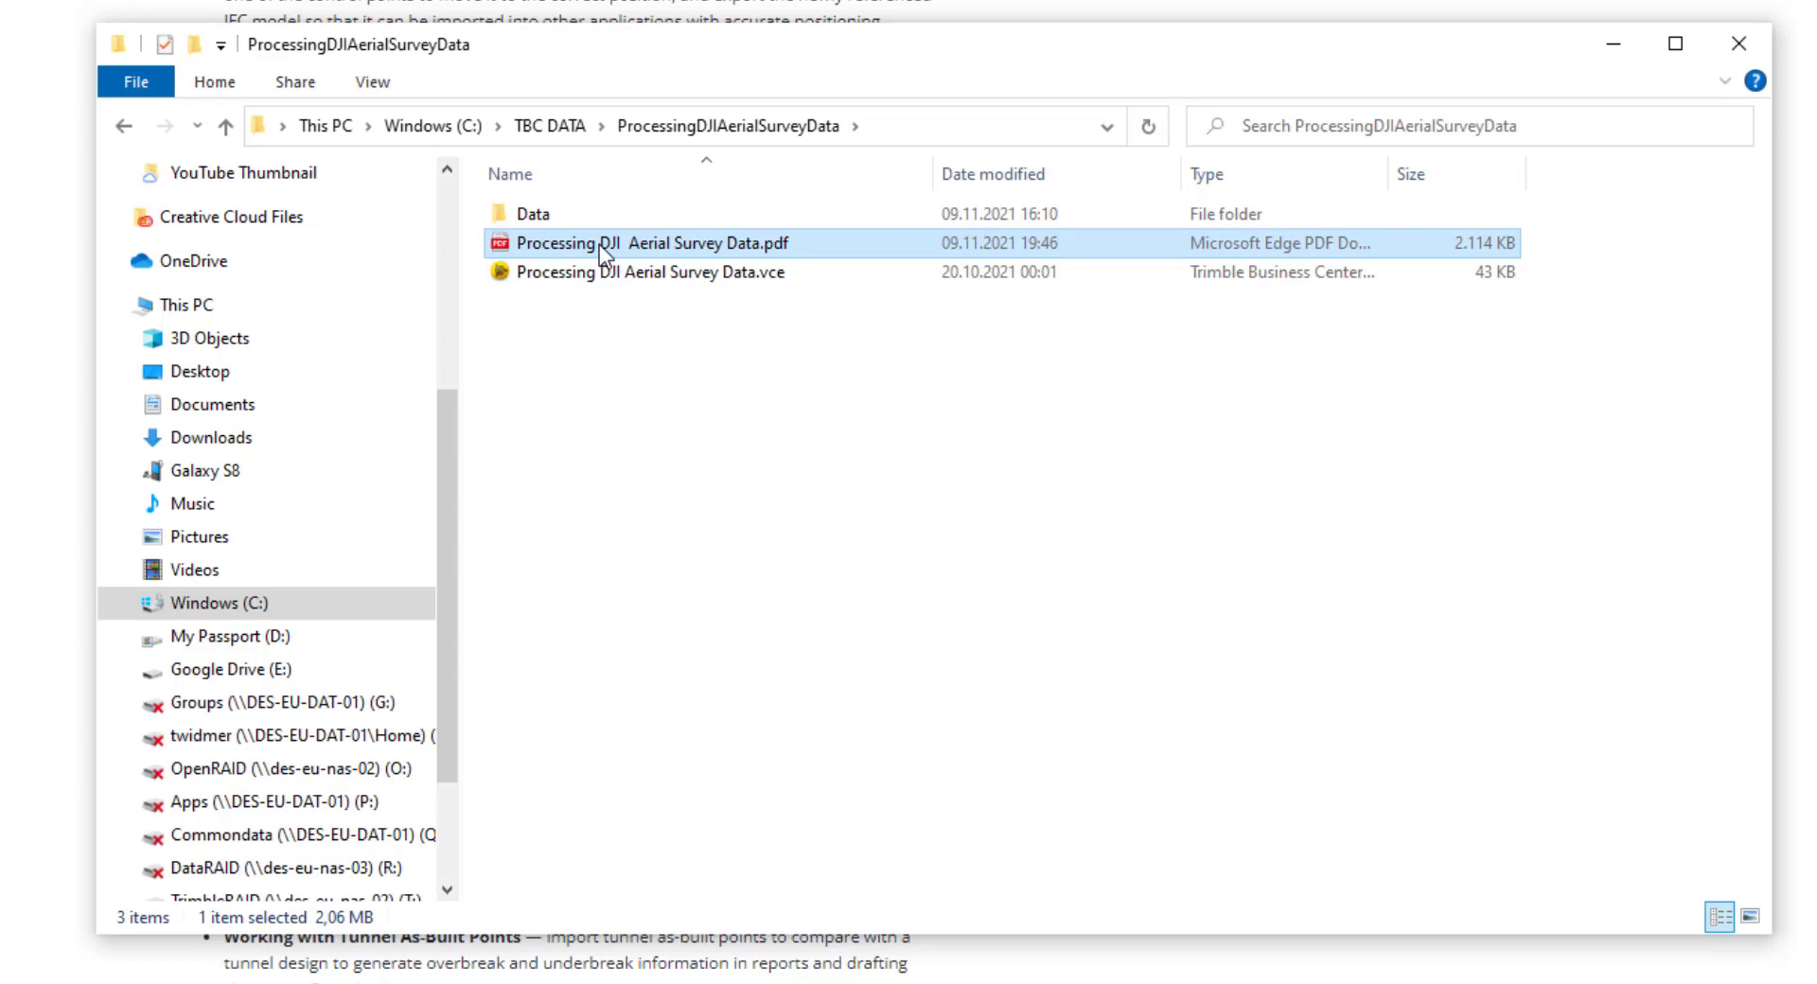
{"action": "double_click", "coordinate": [531, 215]}
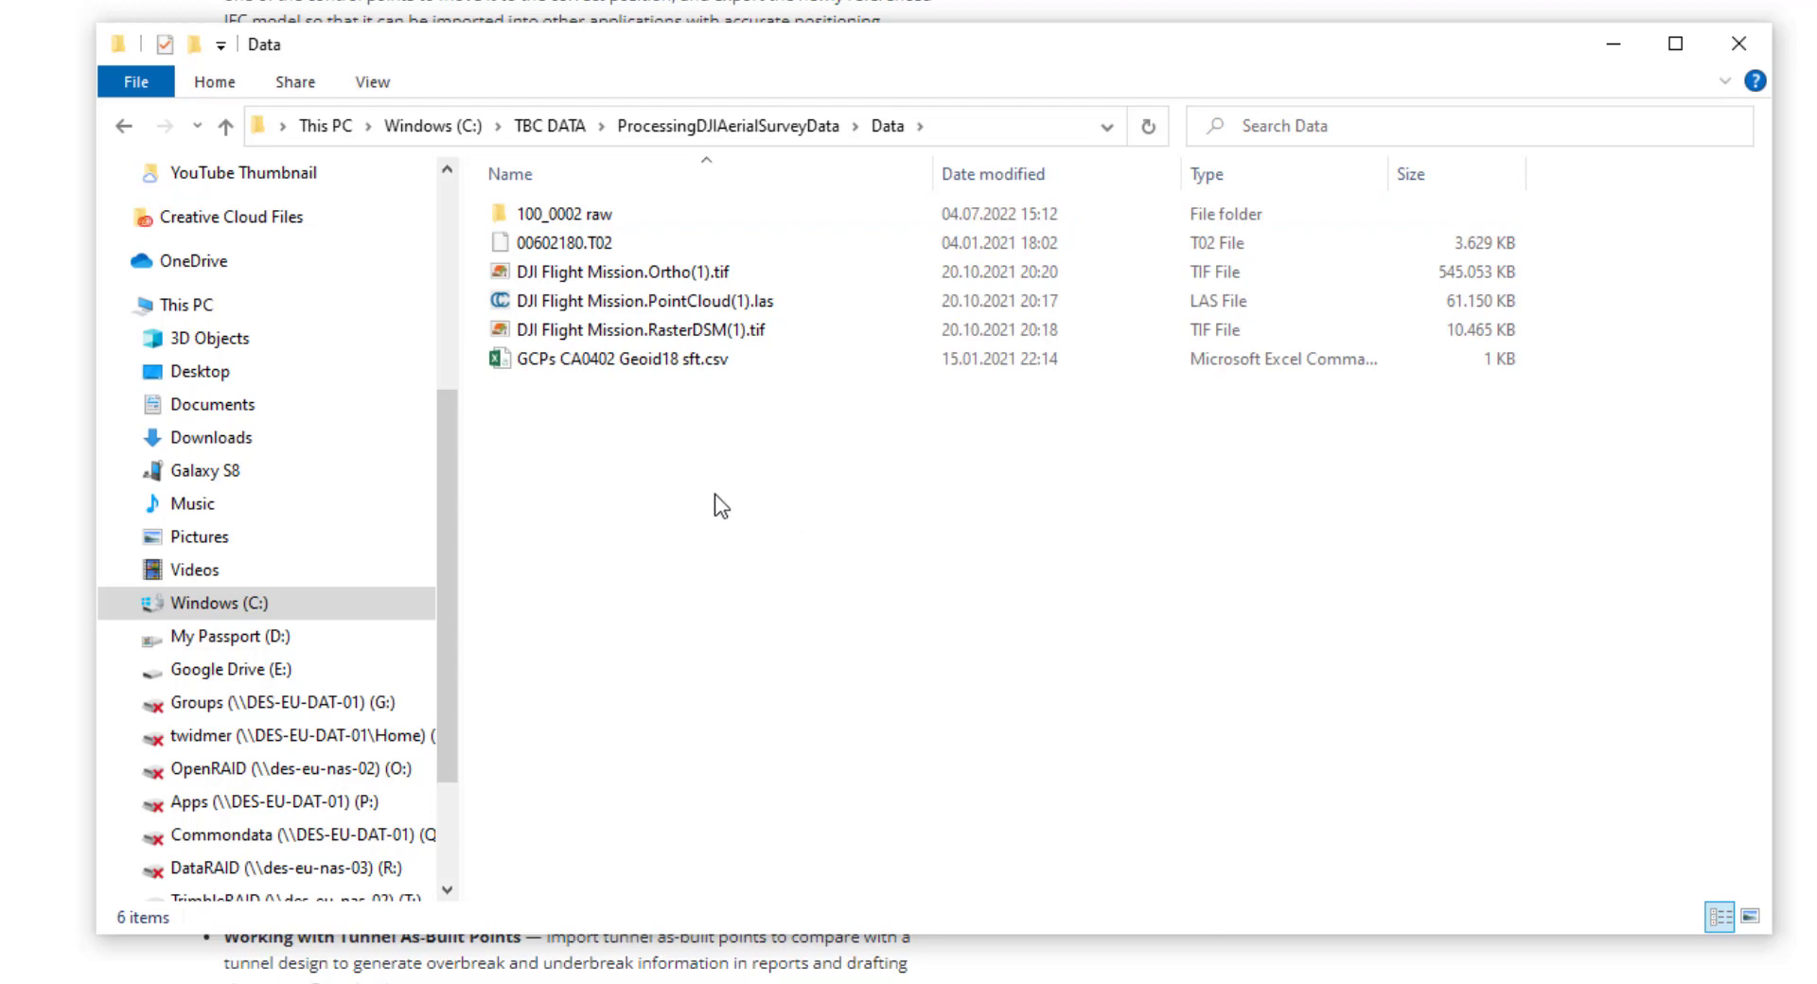
{"action": "left_click", "coordinate": [575, 245]}
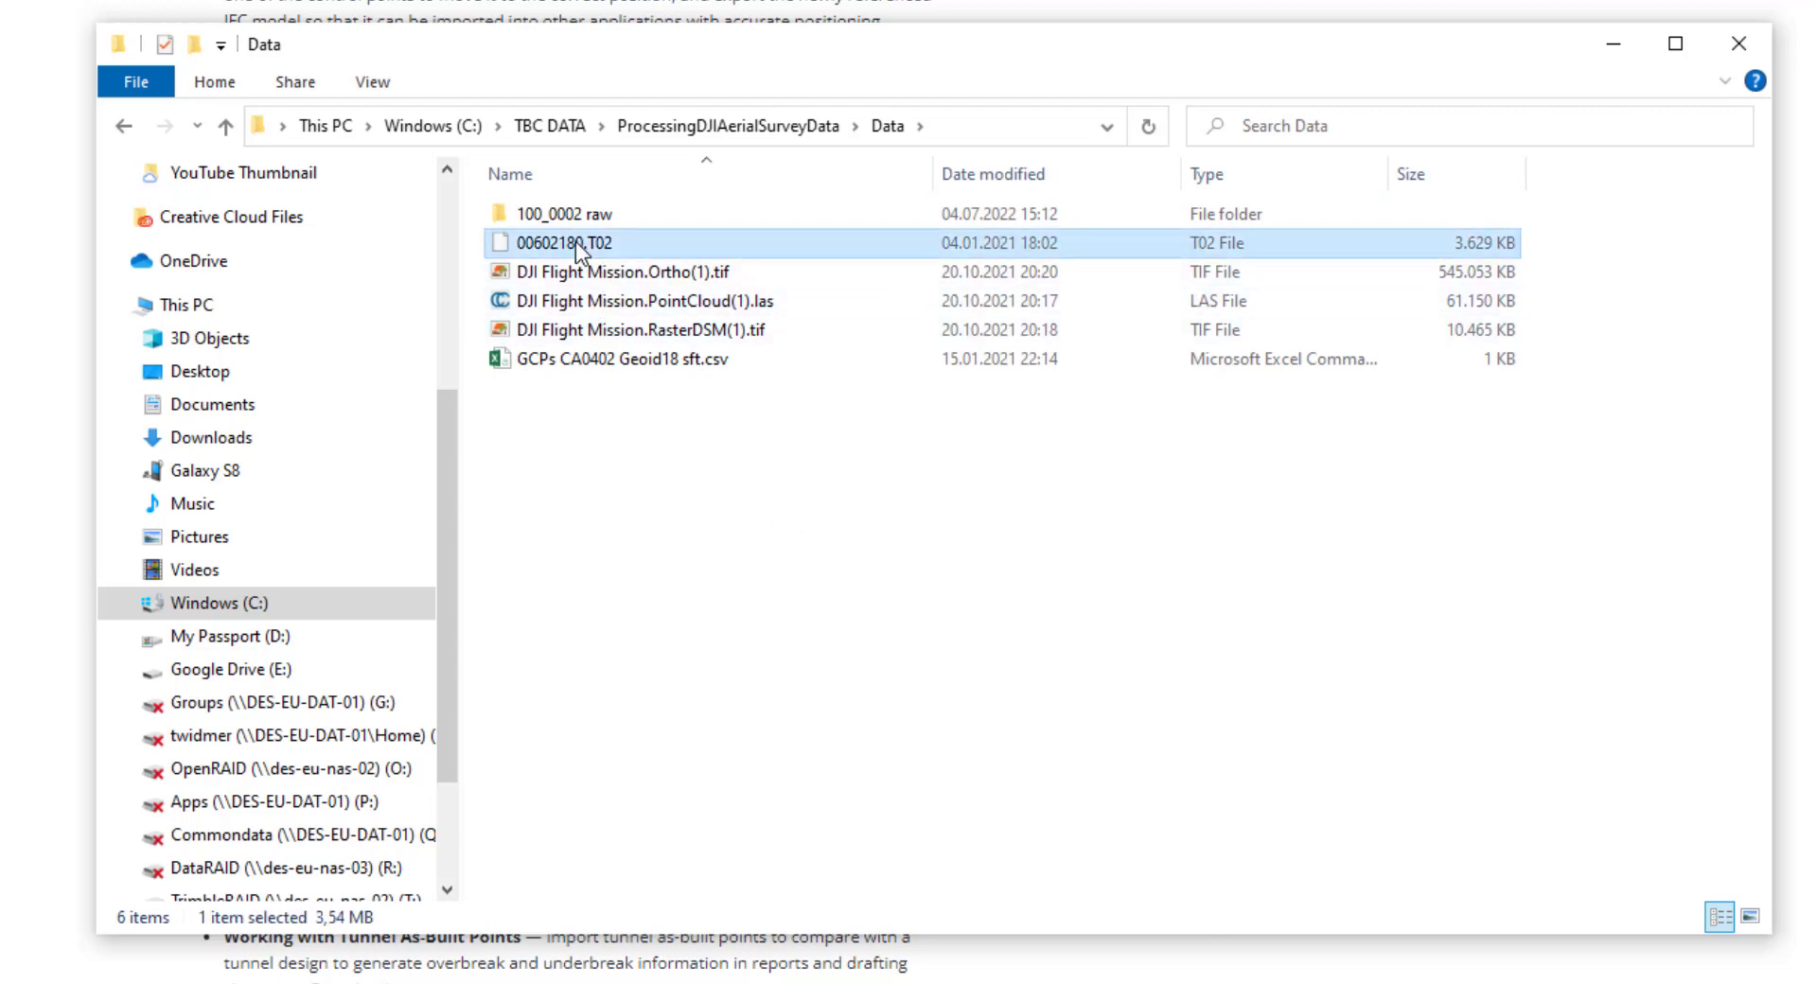
{"action": "left_click", "coordinate": [539, 358]}
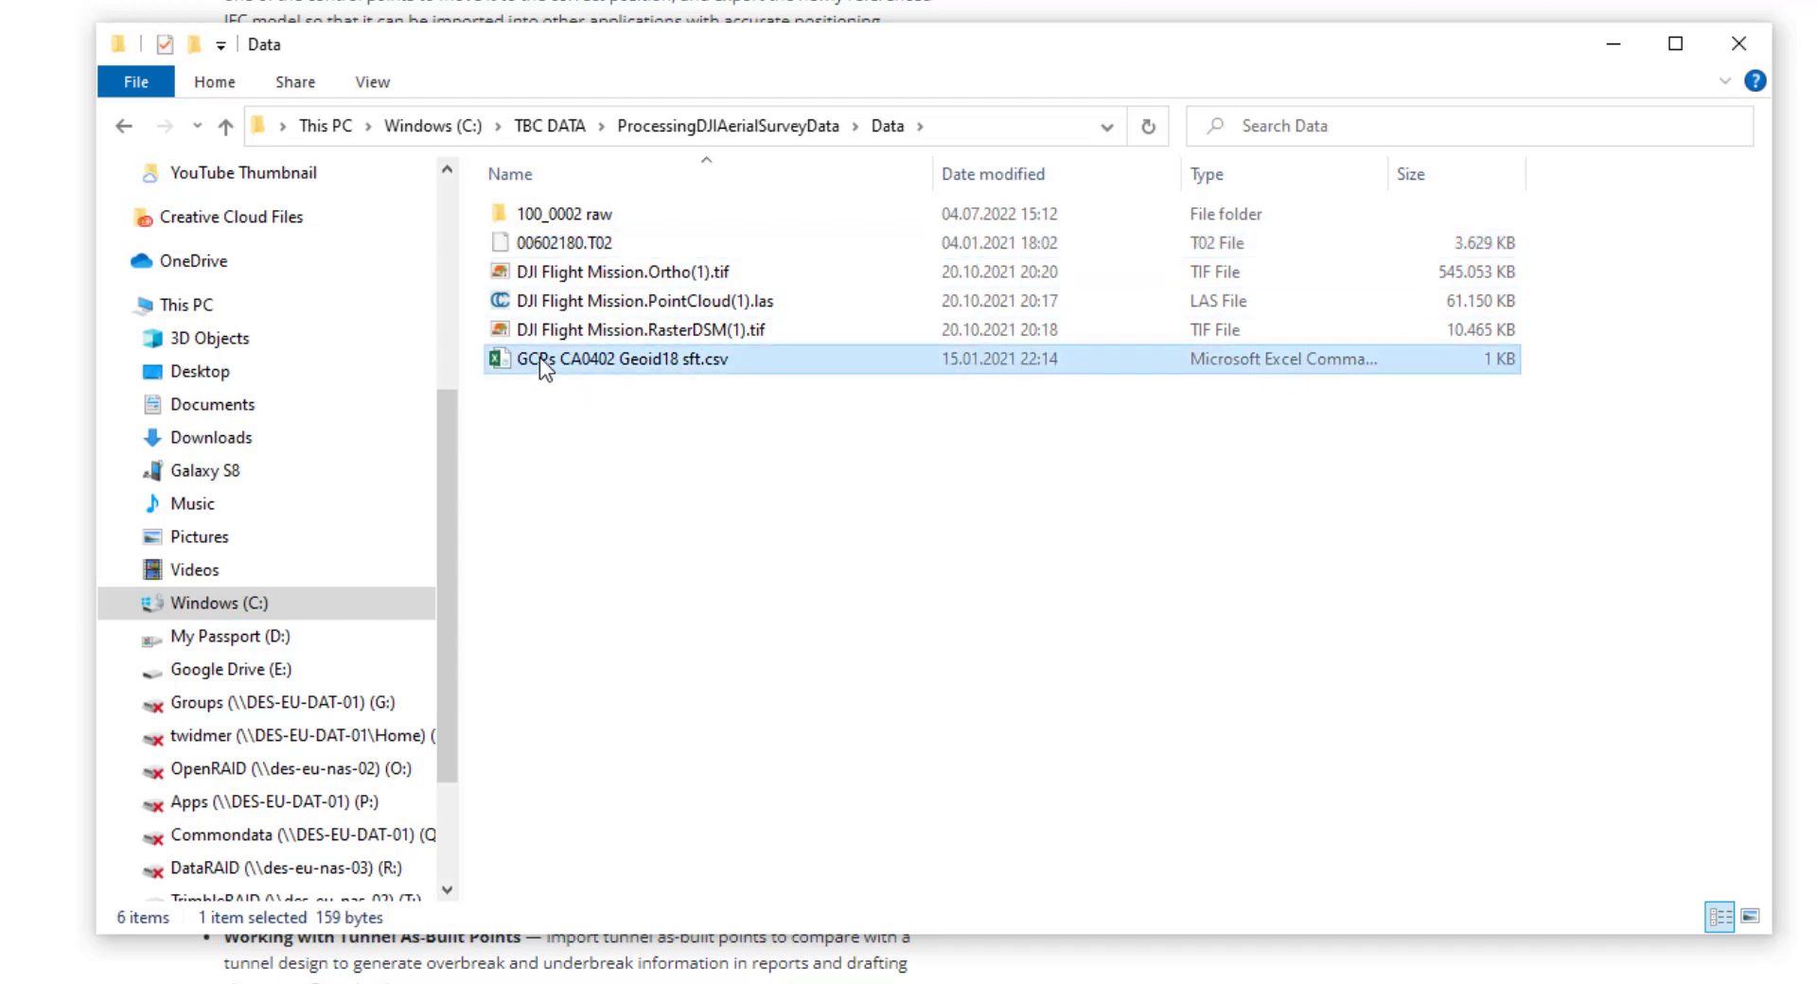
Review the 100_0002 raw folder through to its last files and return to the ProcessingDJIAerialSurveyData folder.
{"action": "double_click", "coordinate": [544, 216]}
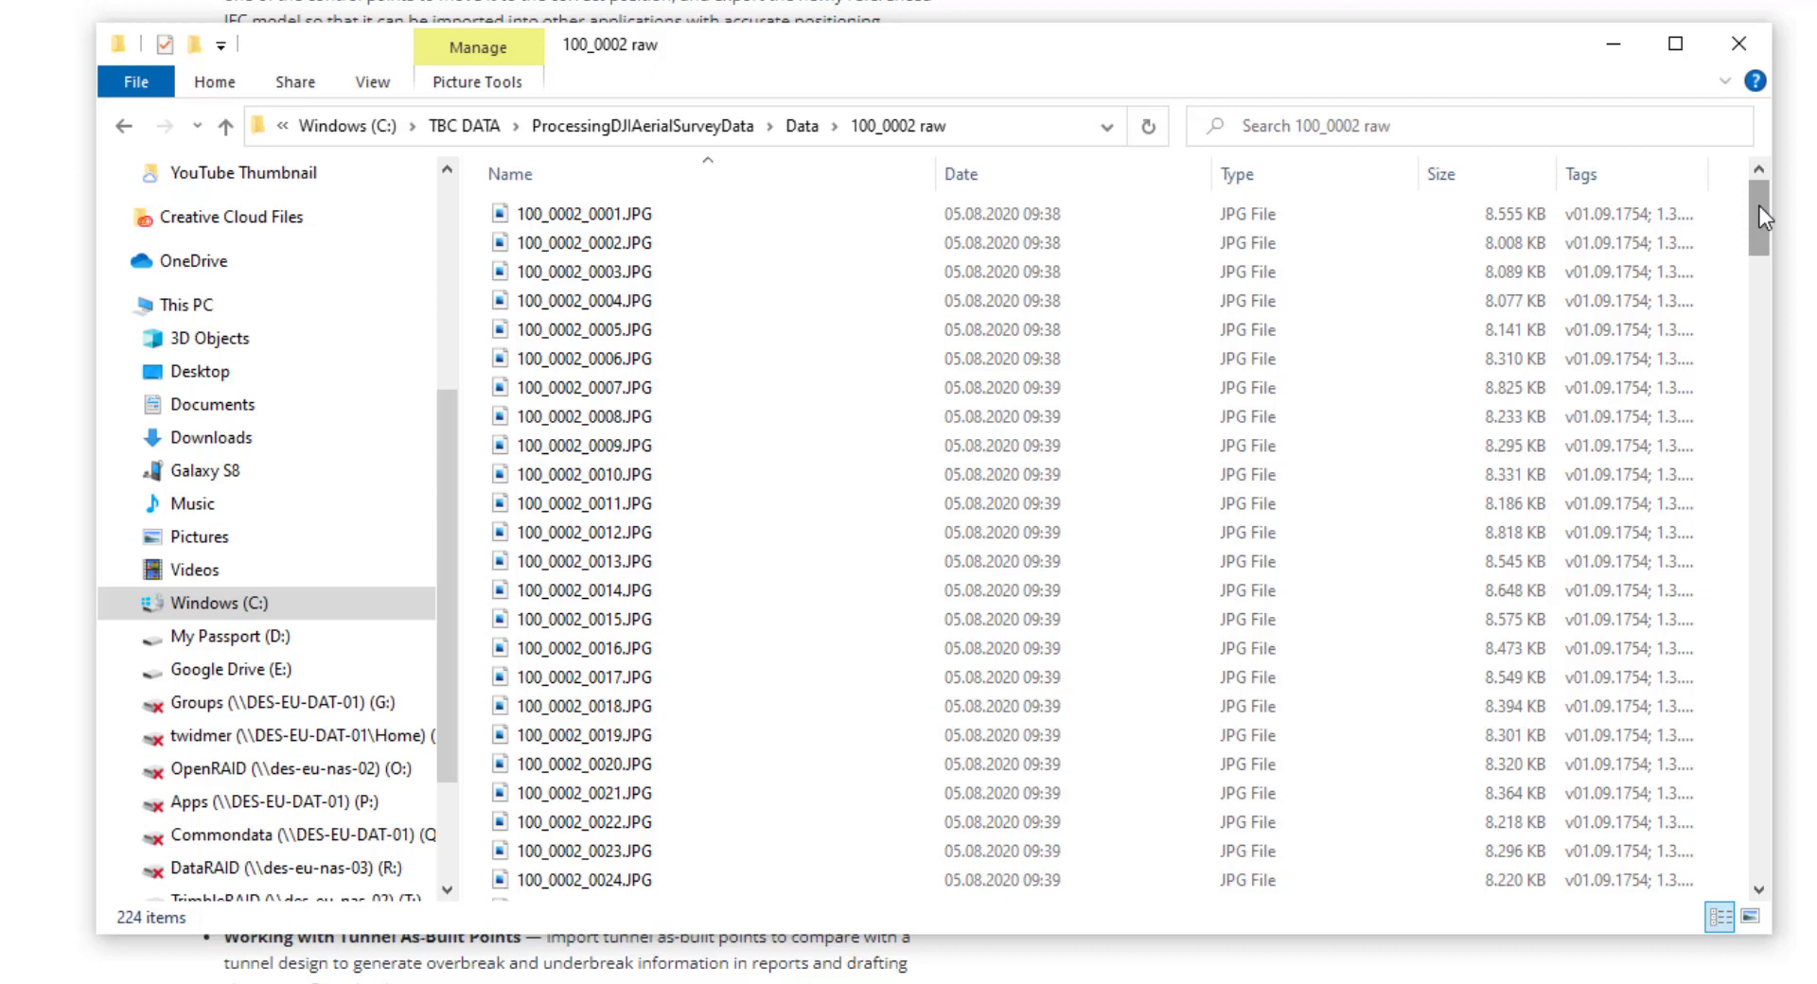
{"action": "left_click_drag", "start_coordinate": [1758, 206], "coordinate": [1751, 882]}
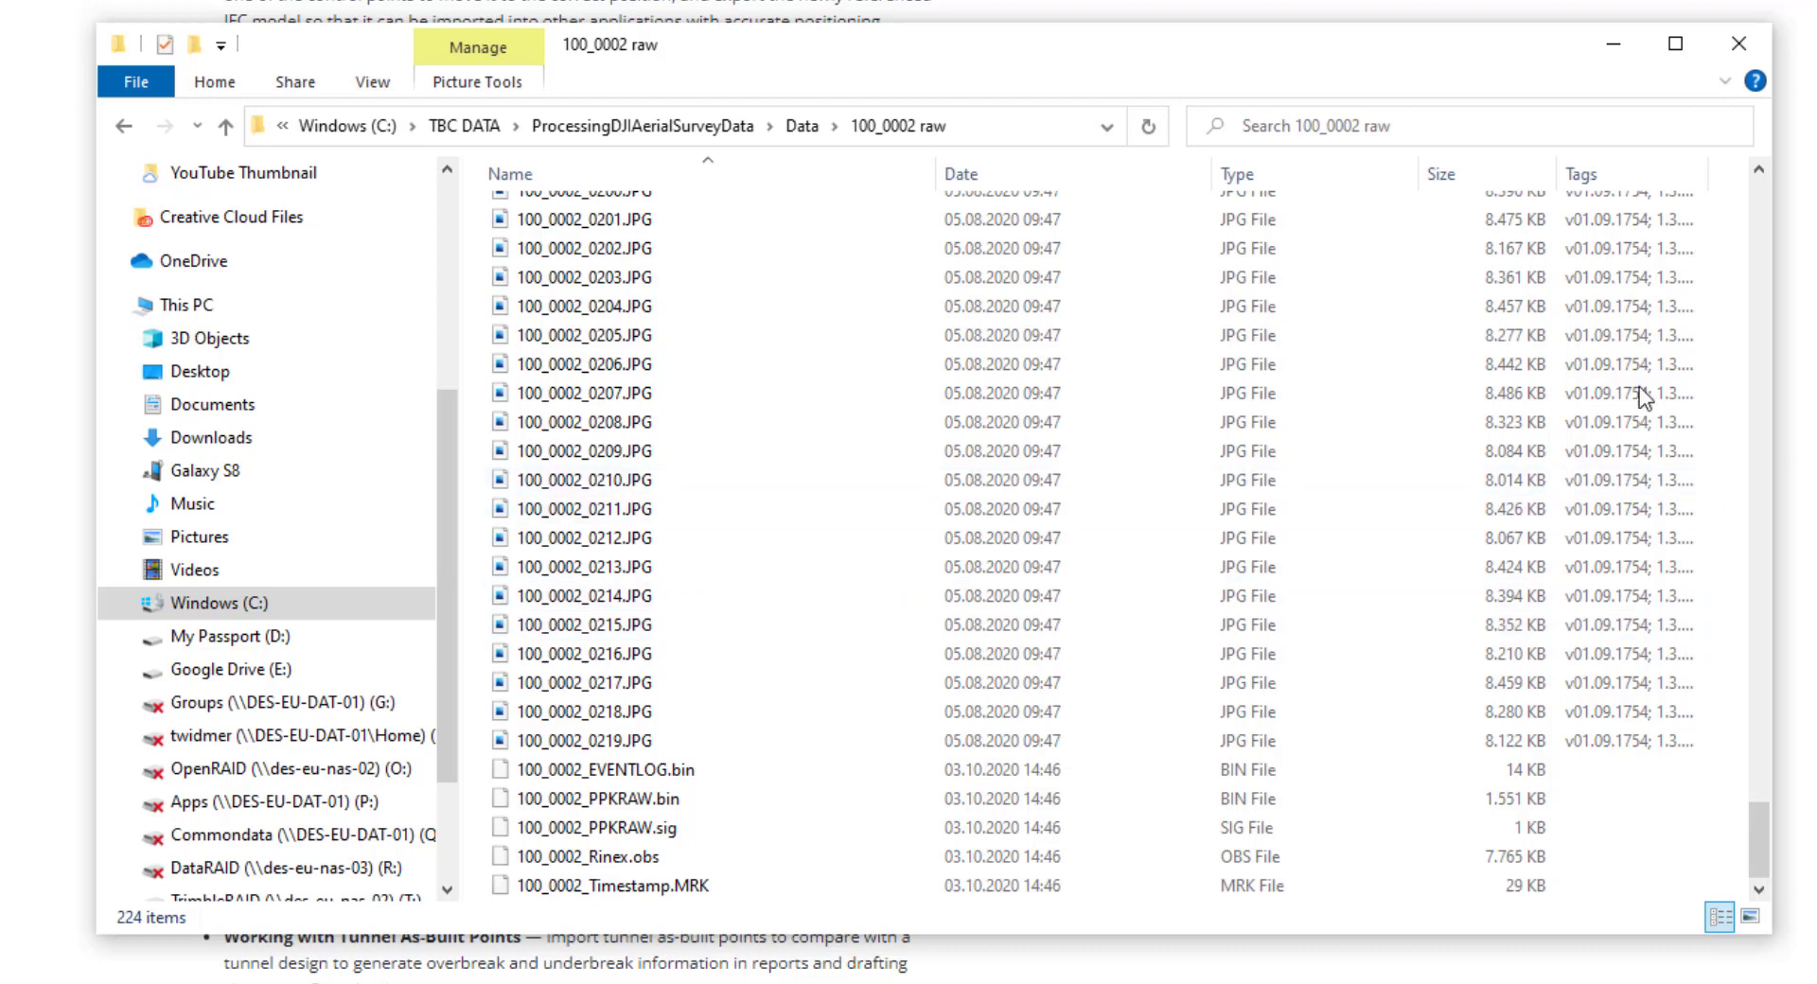
{"action": "left_click", "coordinate": [794, 127]}
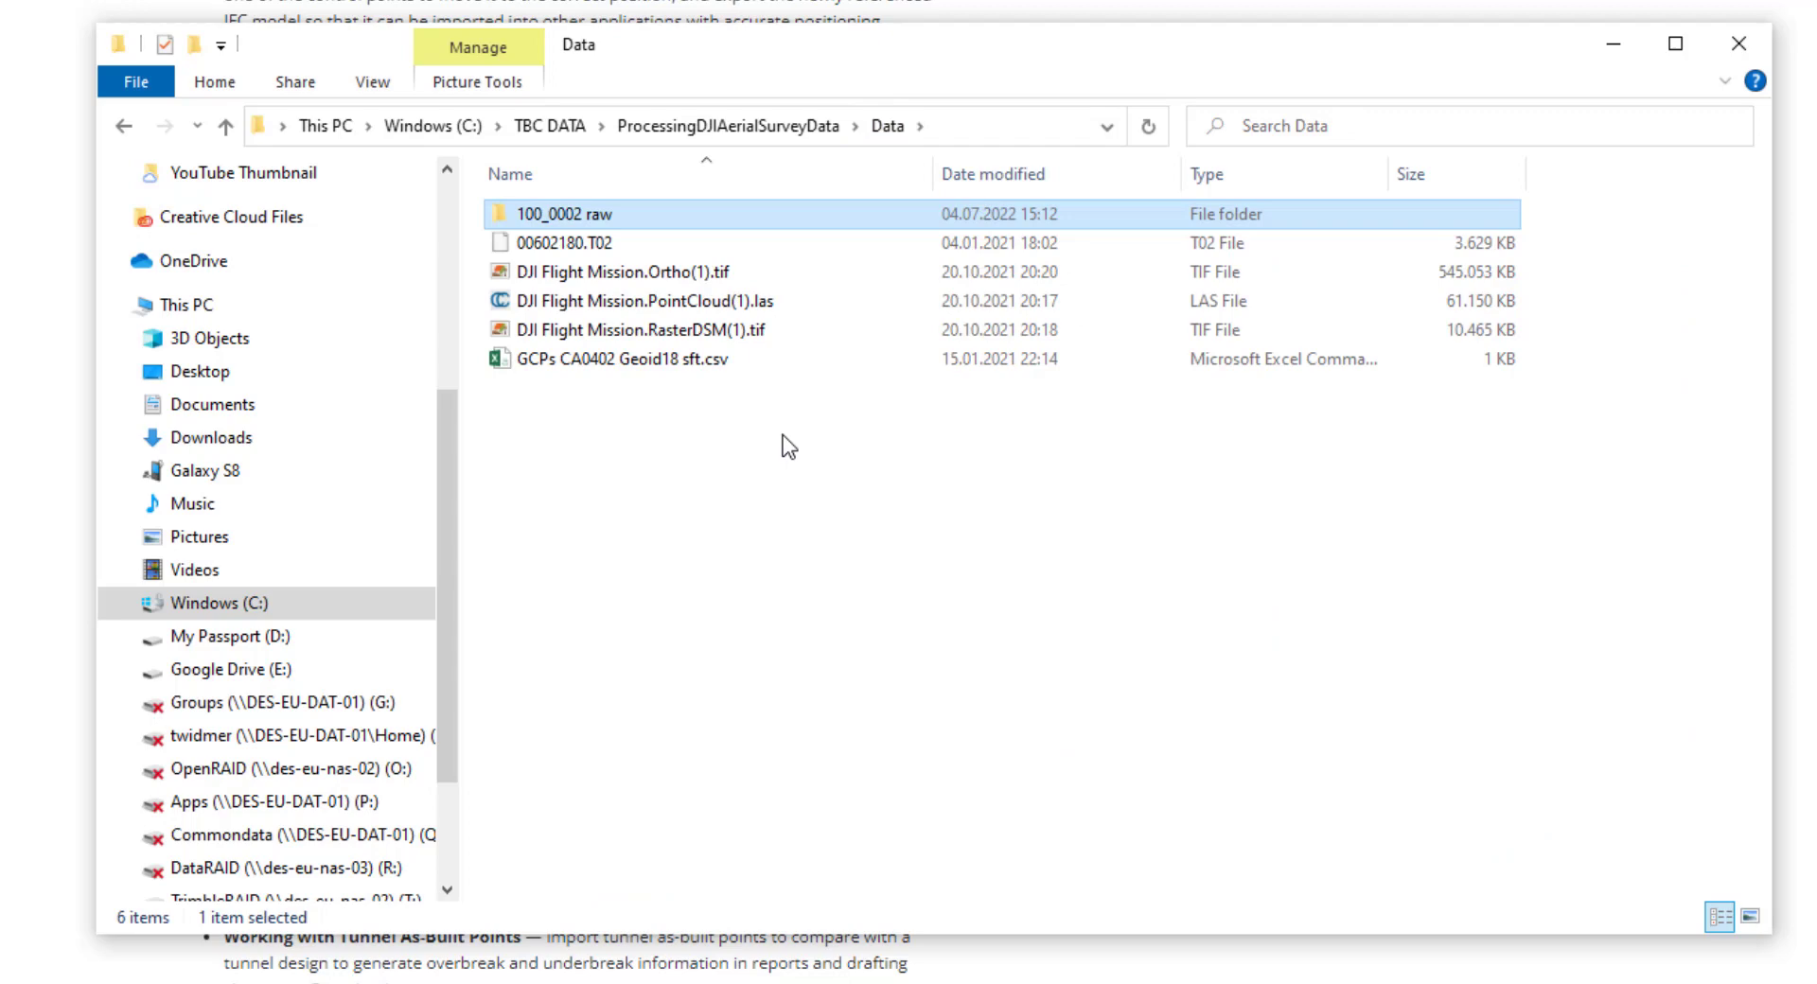
{"action": "left_click", "coordinate": [663, 125]}
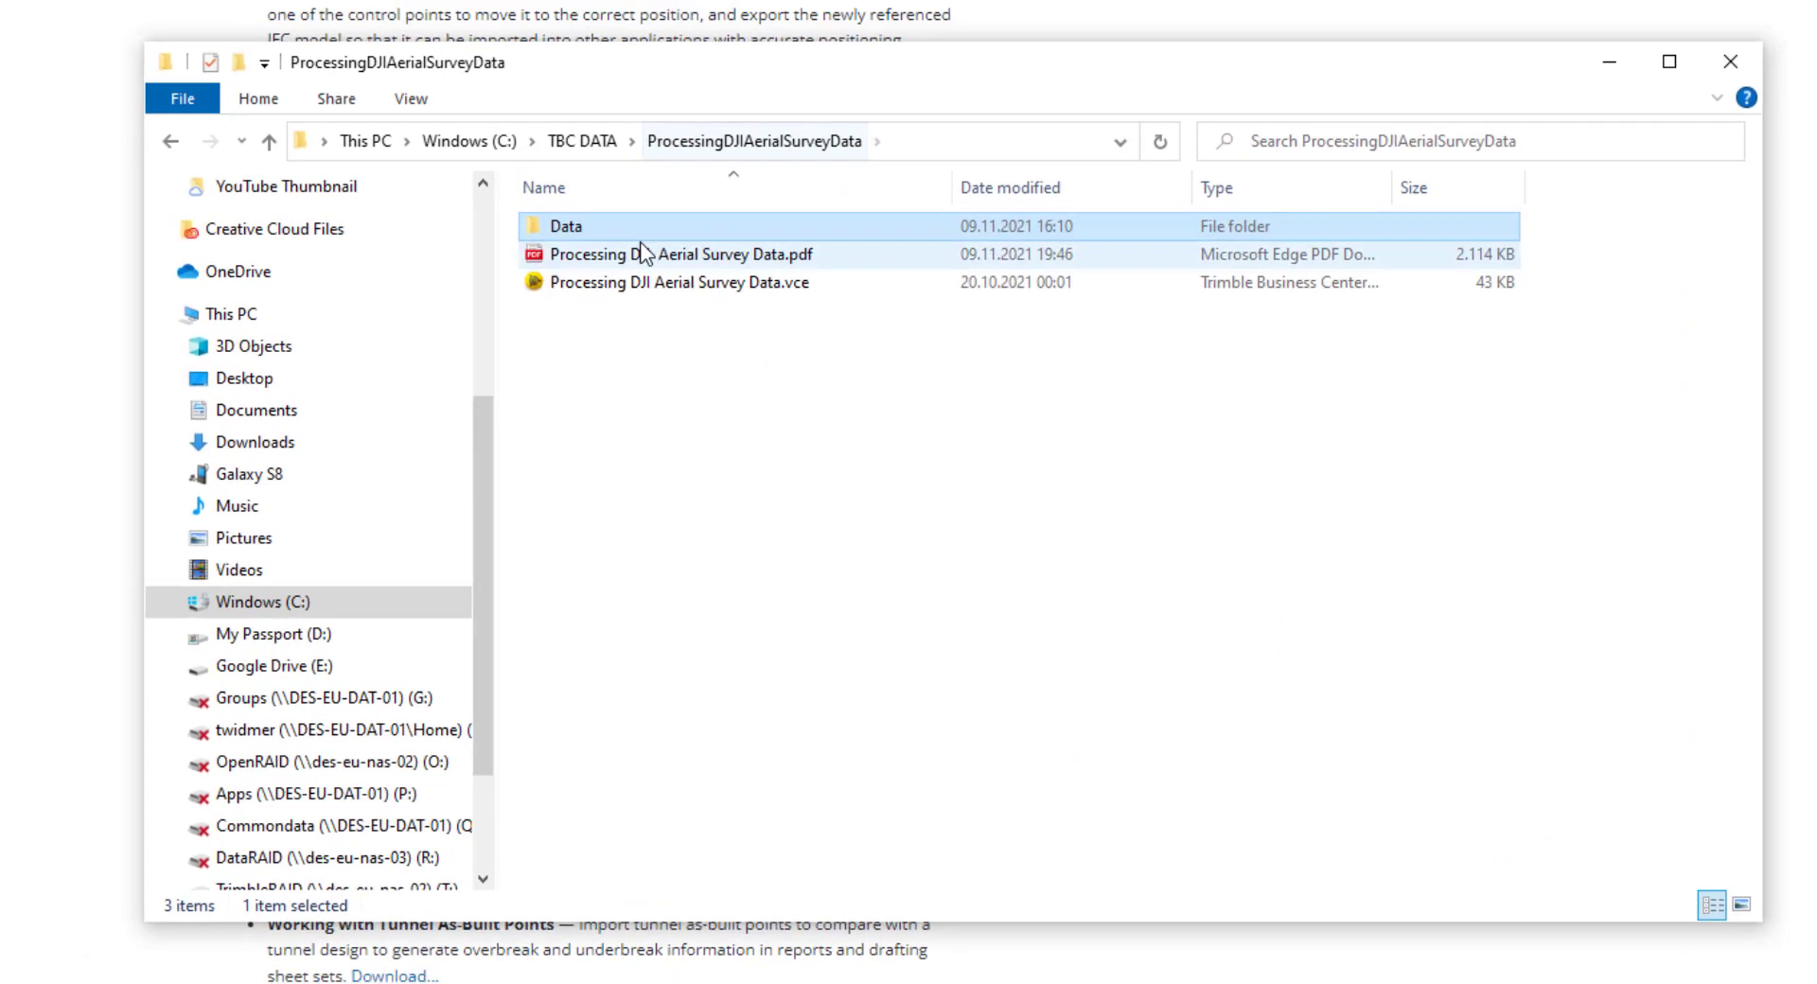
Open Processing DJI Aerial Survey Data.pdf and read through the tutorial instructions.
{"action": "left_click", "coordinate": [641, 254]}
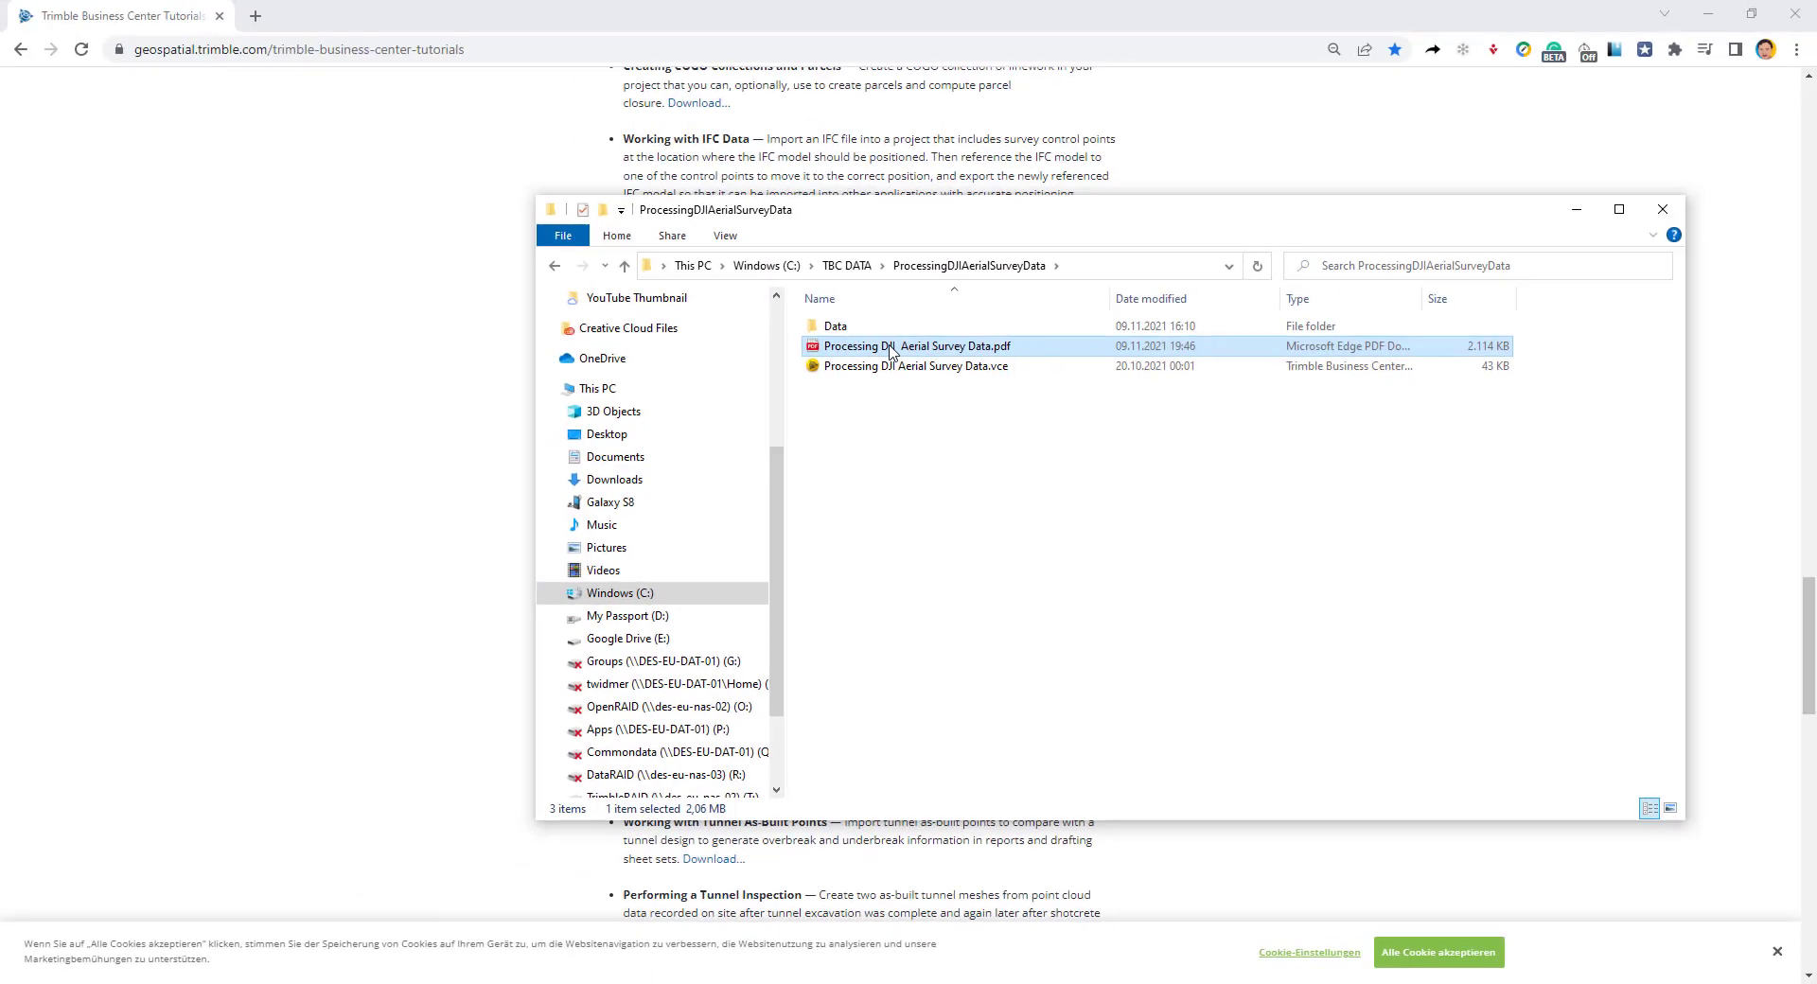
{"action": "double_click", "coordinate": [890, 347]}
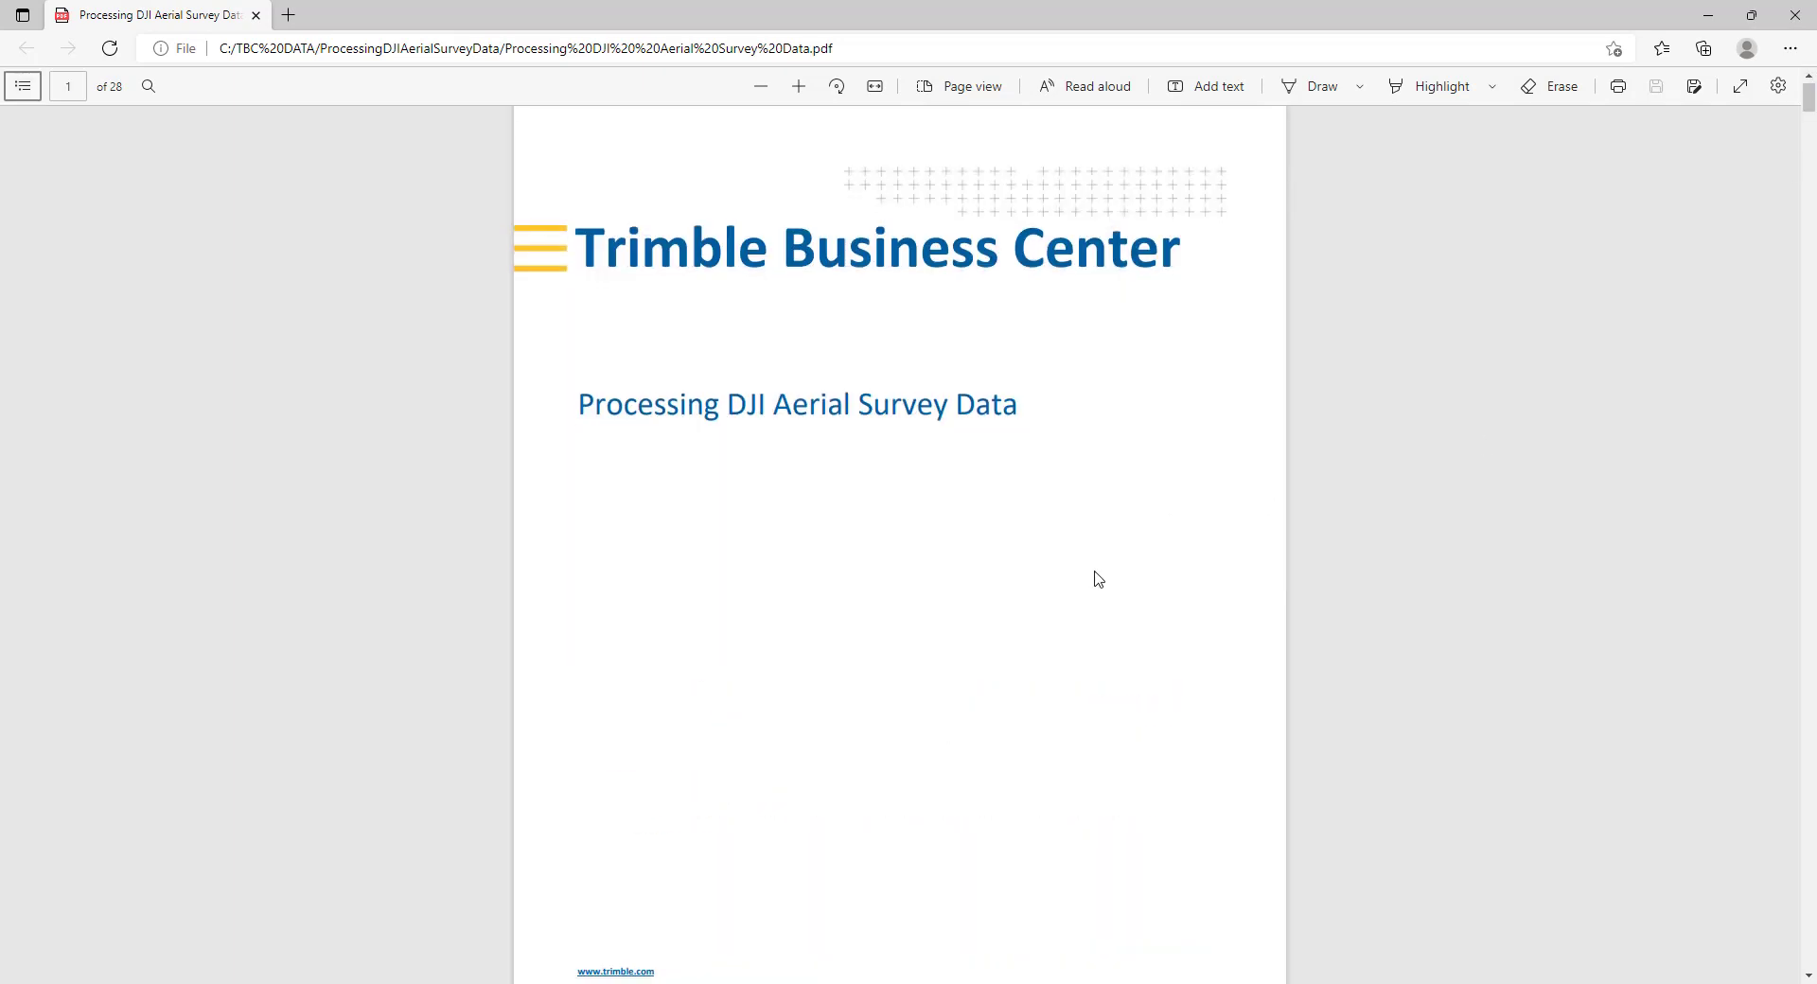
{"action": "scroll", "coordinate": [1098, 579], "scroll_direction": "down", "scroll_amount": 10}
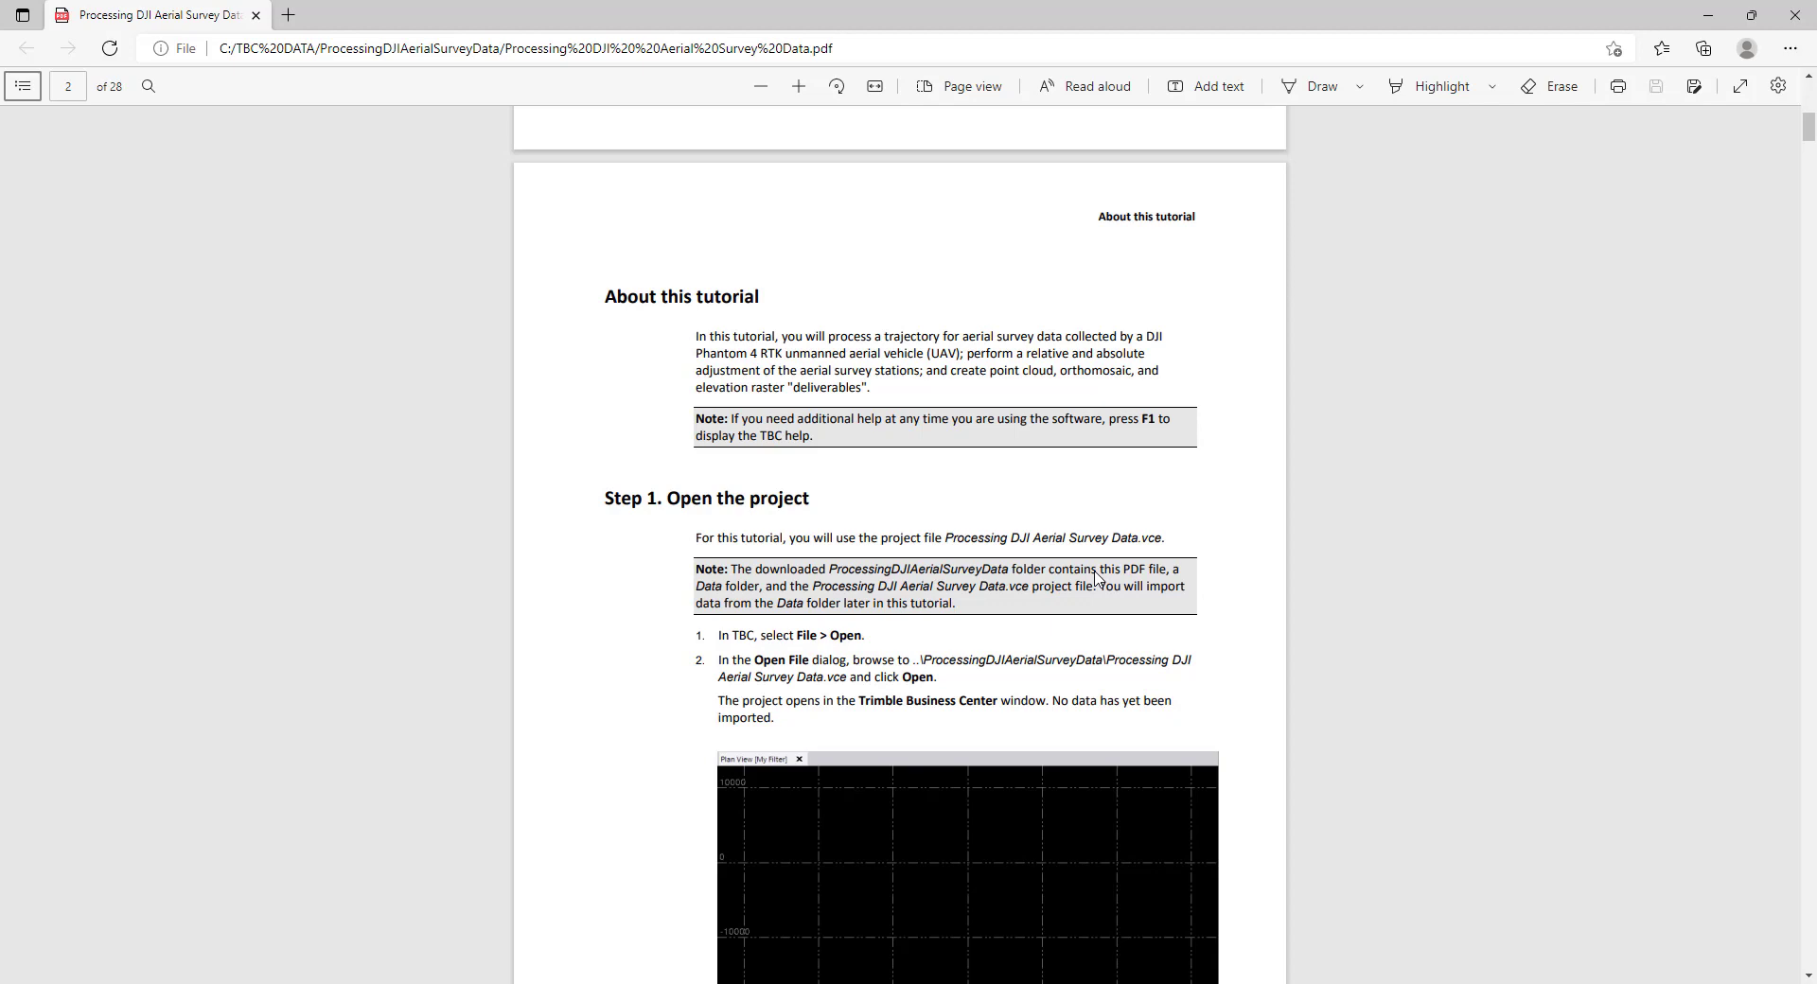
{"action": "scroll", "coordinate": [1095, 577], "scroll_direction": "down", "scroll_amount": 20}
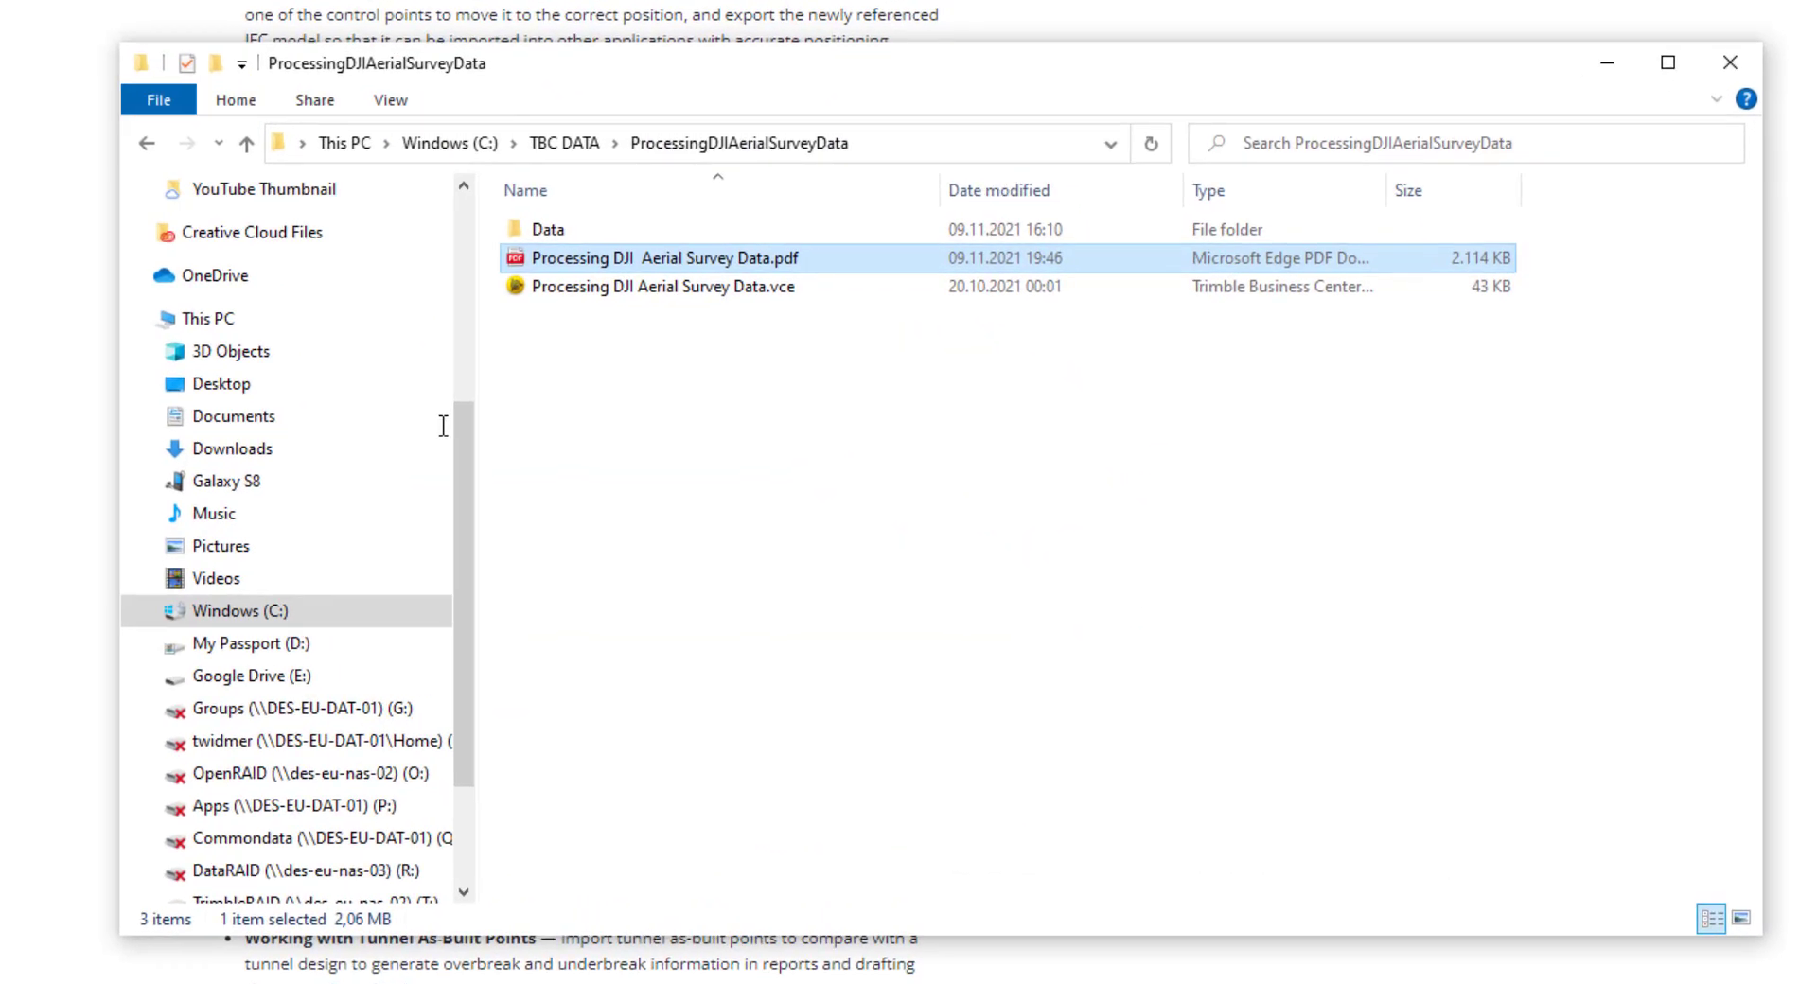
Examine the GNSS, event log and timestamp files at the end of Data\100_0002 raw, and switch to Trimble Business Center.
{"action": "double_click", "coordinate": [535, 230]}
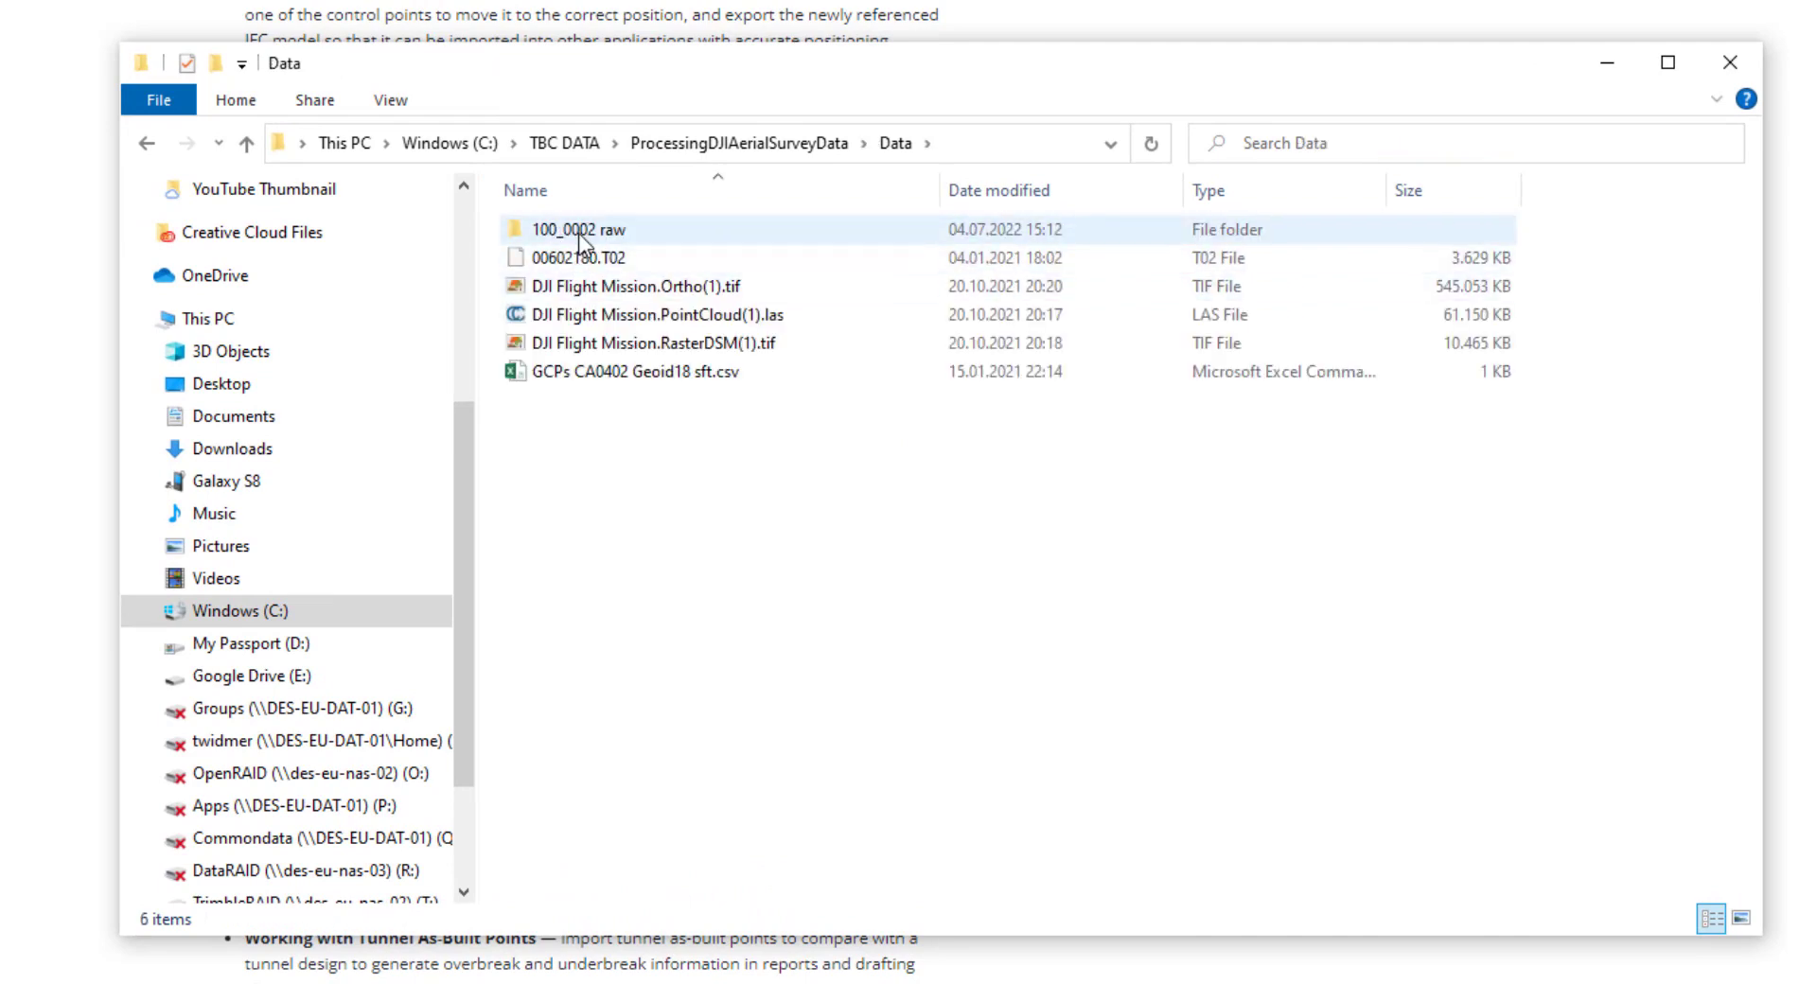
{"action": "double_click", "coordinate": [581, 229]}
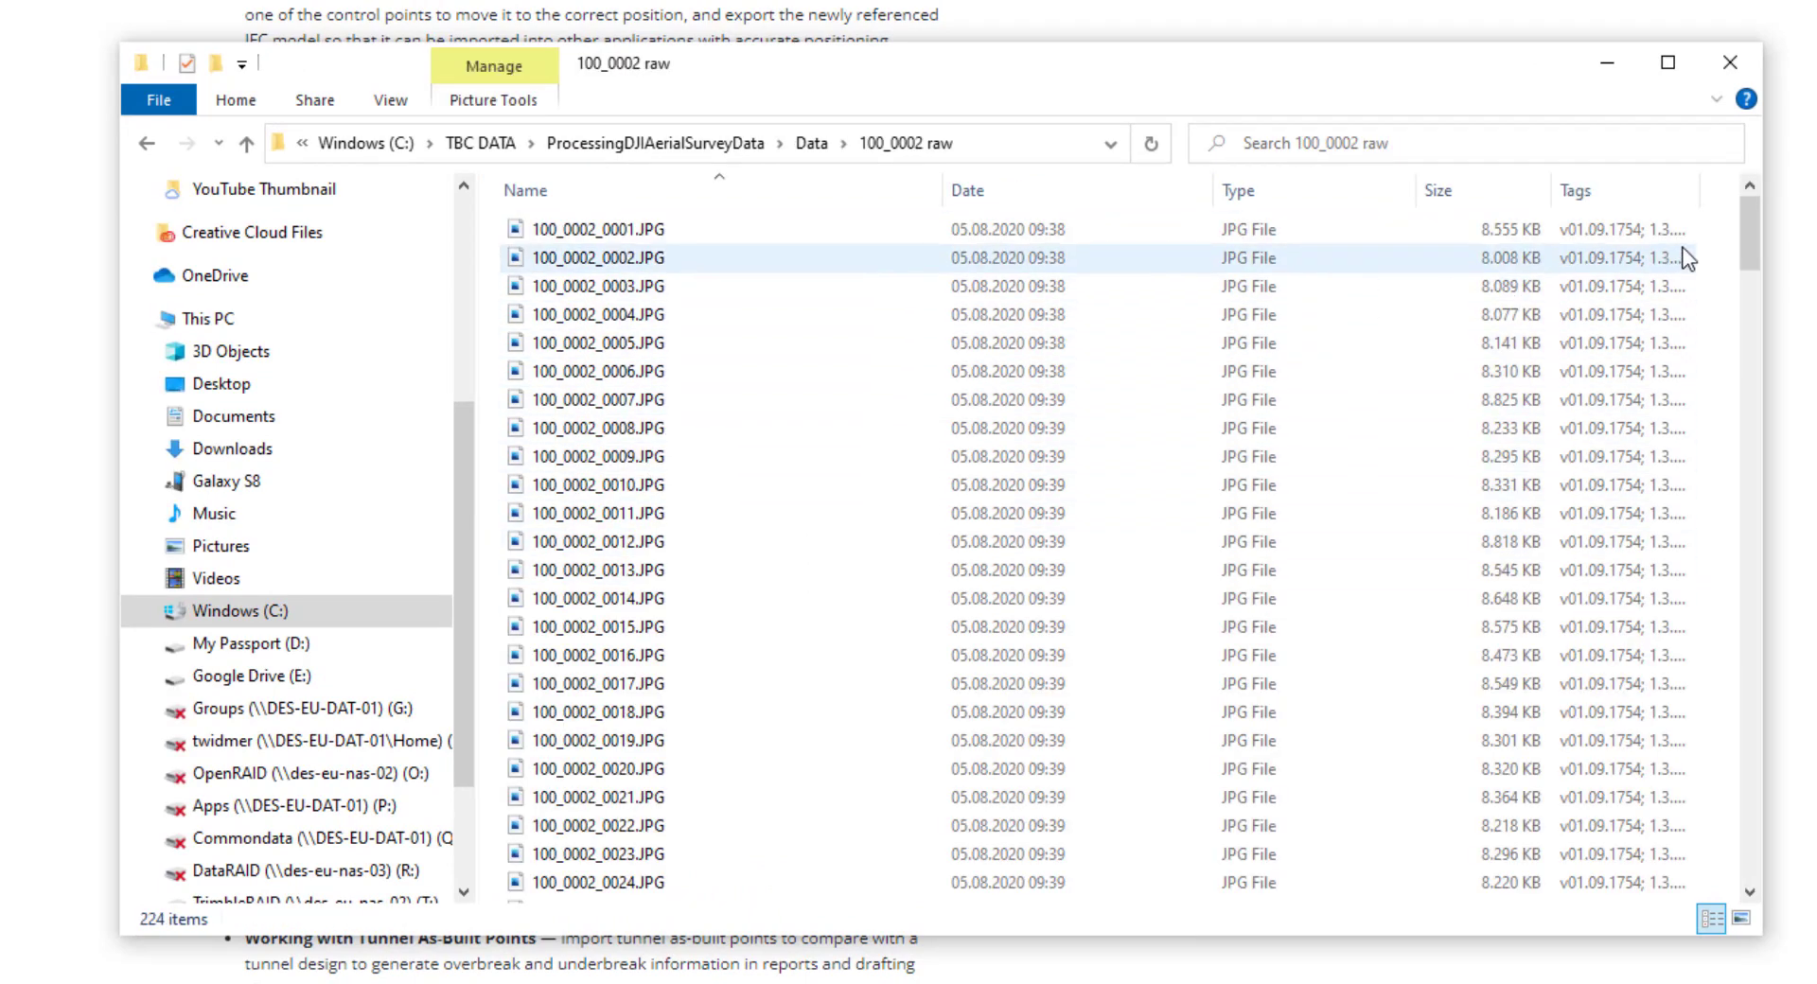
{"action": "left_click_drag", "start_coordinate": [1756, 237], "coordinate": [1746, 895]}
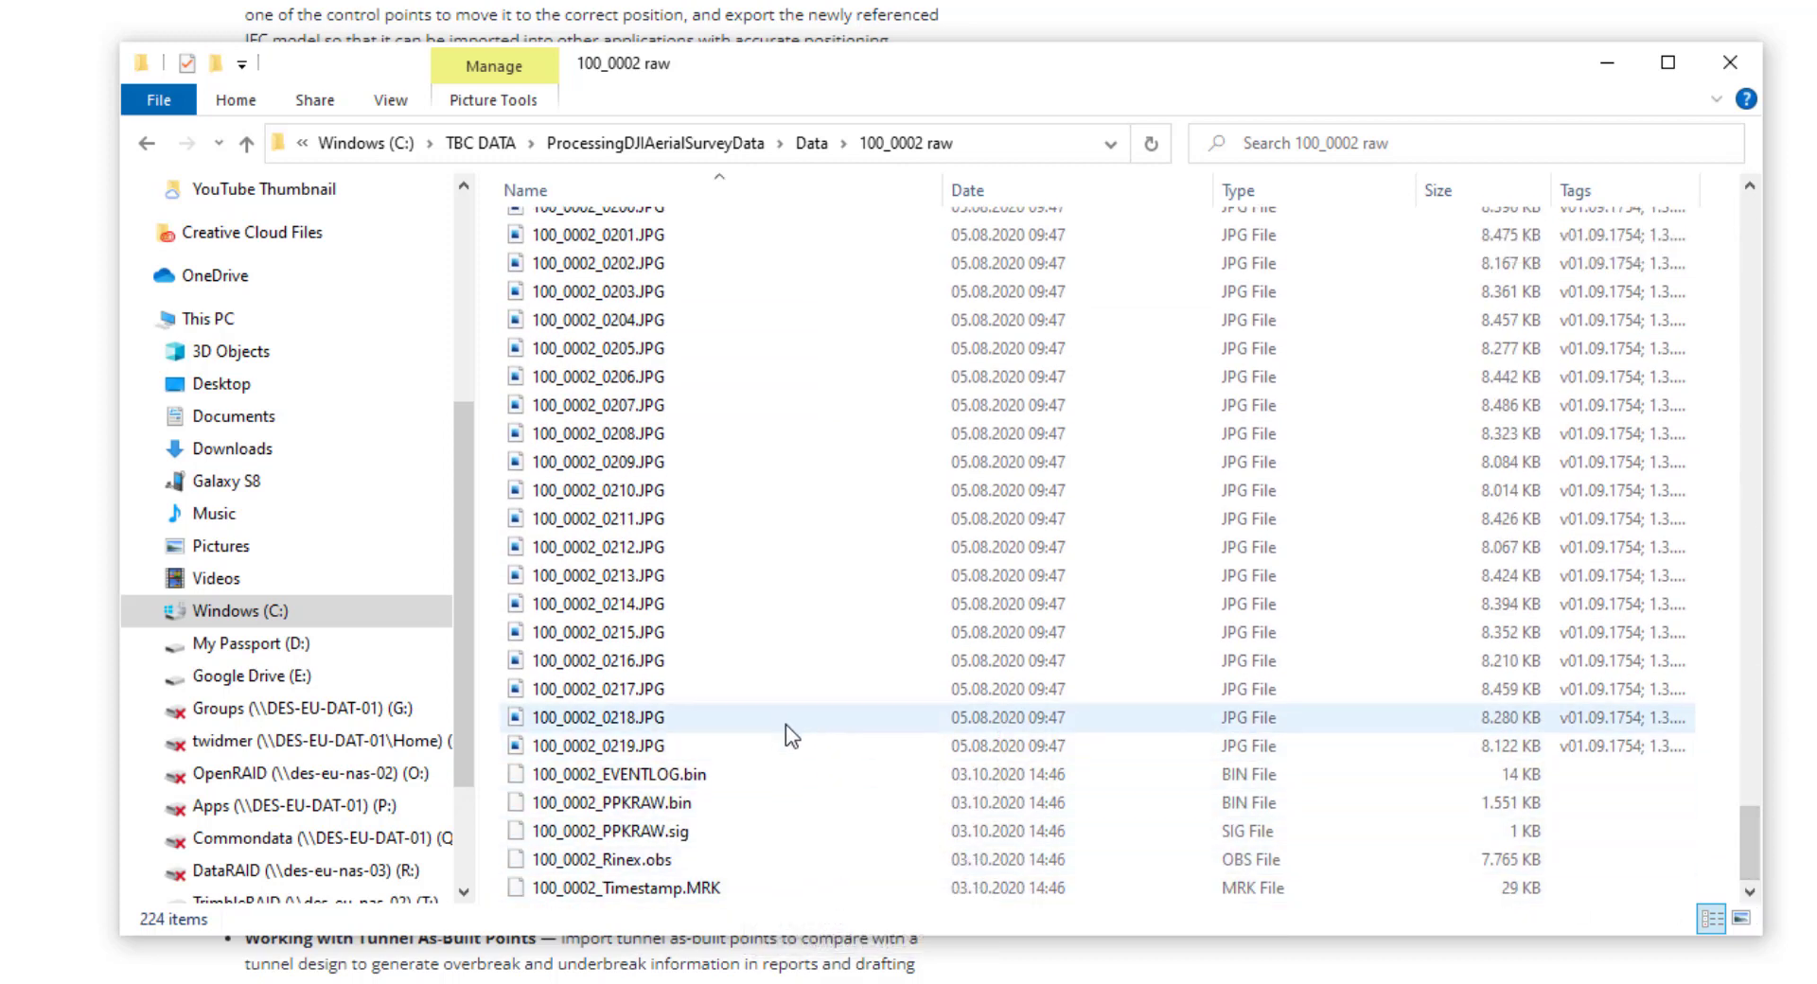
{"action": "mouse_move", "coordinate": [781, 731]}
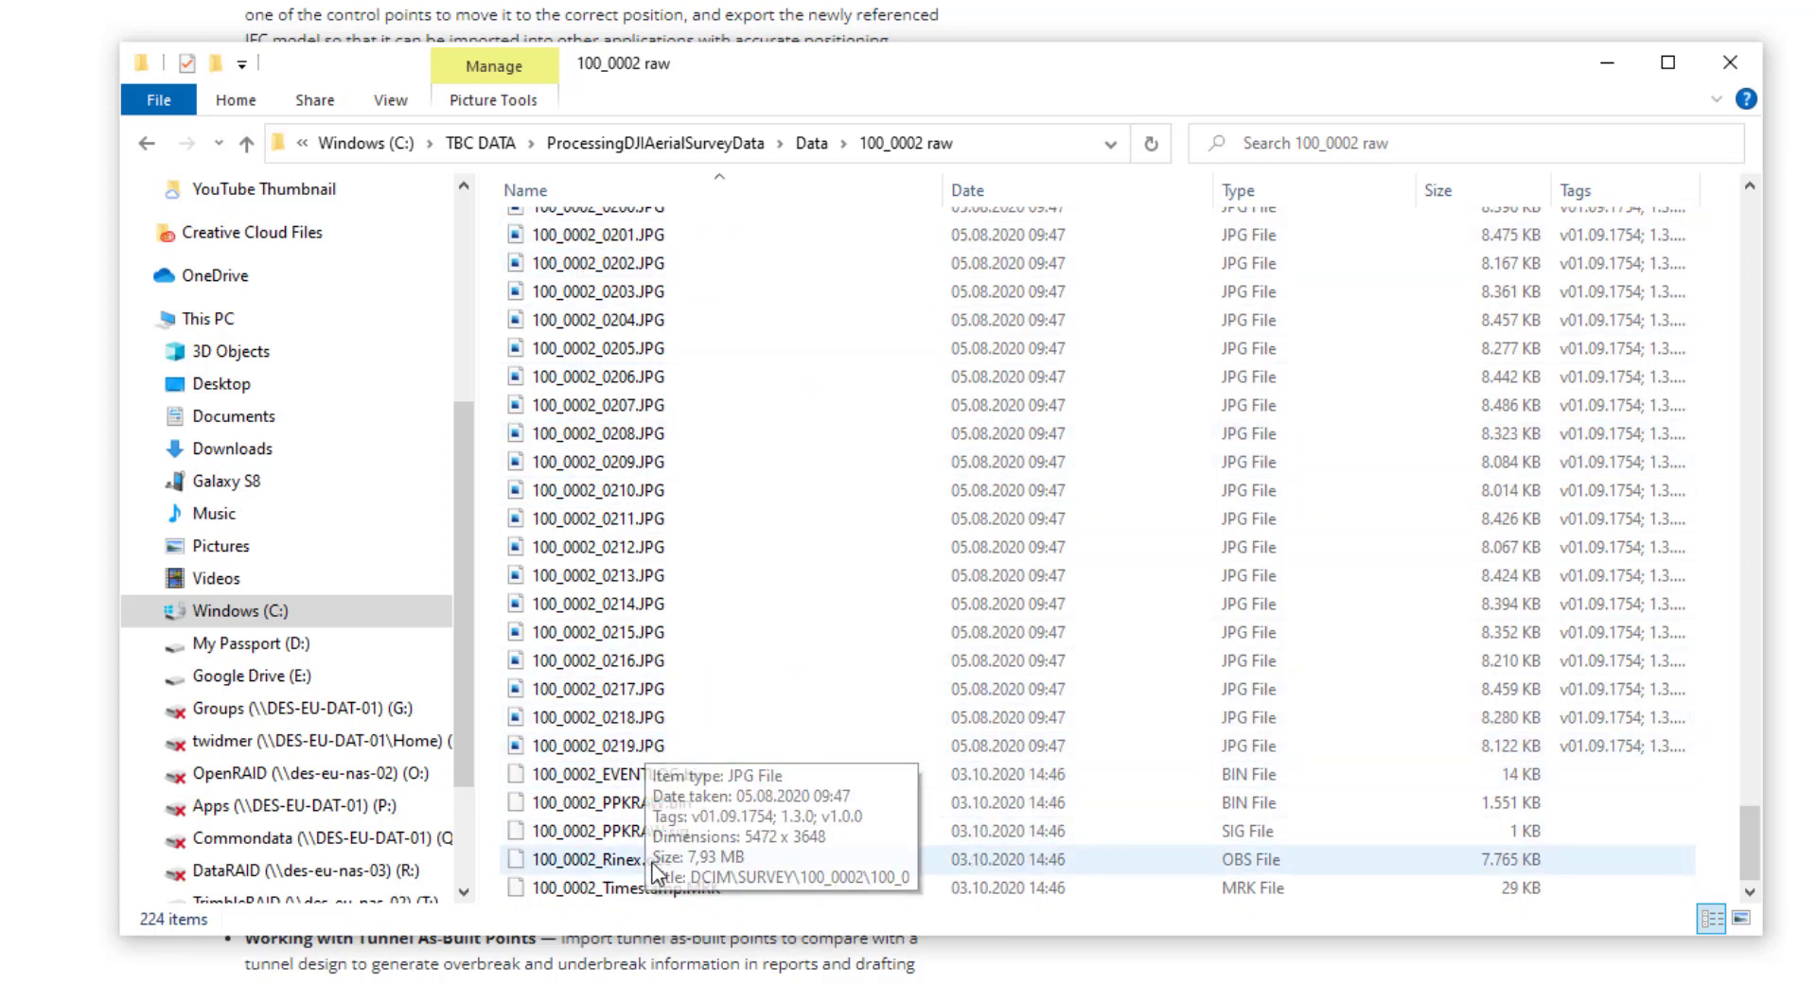
{"action": "mouse_move", "coordinate": [632, 780]}
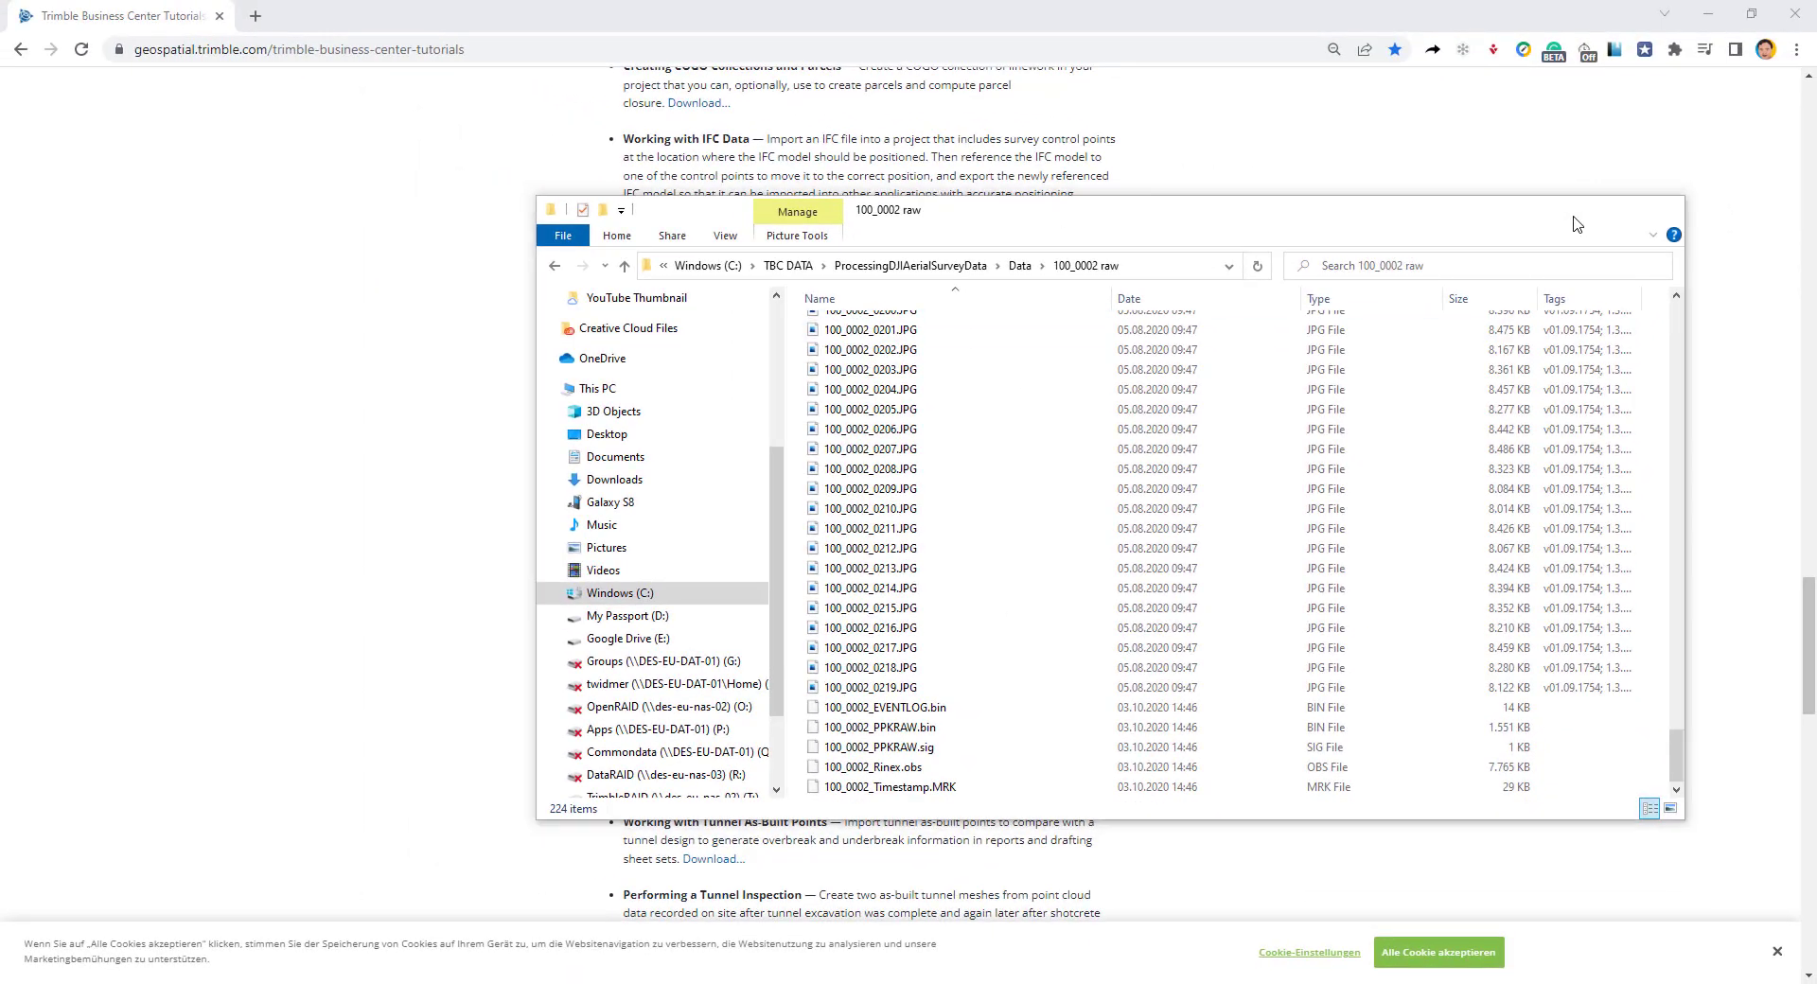
{"action": "left_click", "coordinate": [1573, 223]}
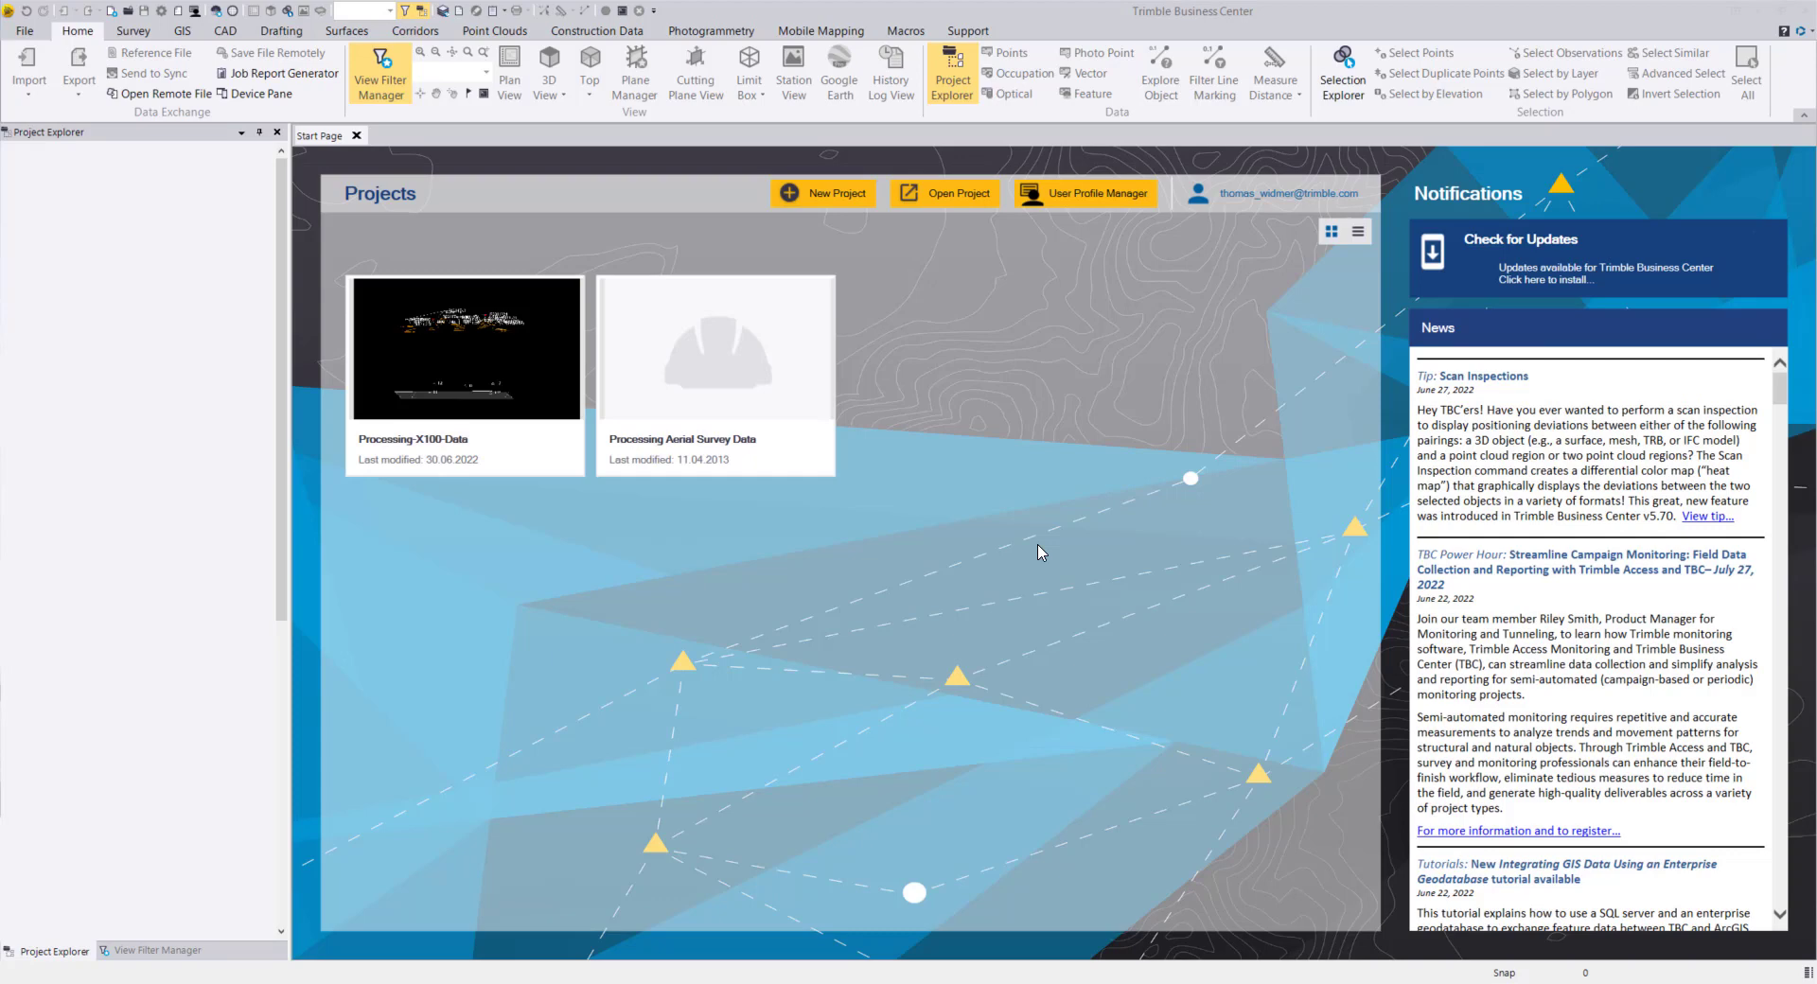
Open the project Processing DJI Aerial Survey Data.vce from the tutorial folder and save it under the name DJI P4 RTK.
{"action": "left_click", "coordinate": [949, 197]}
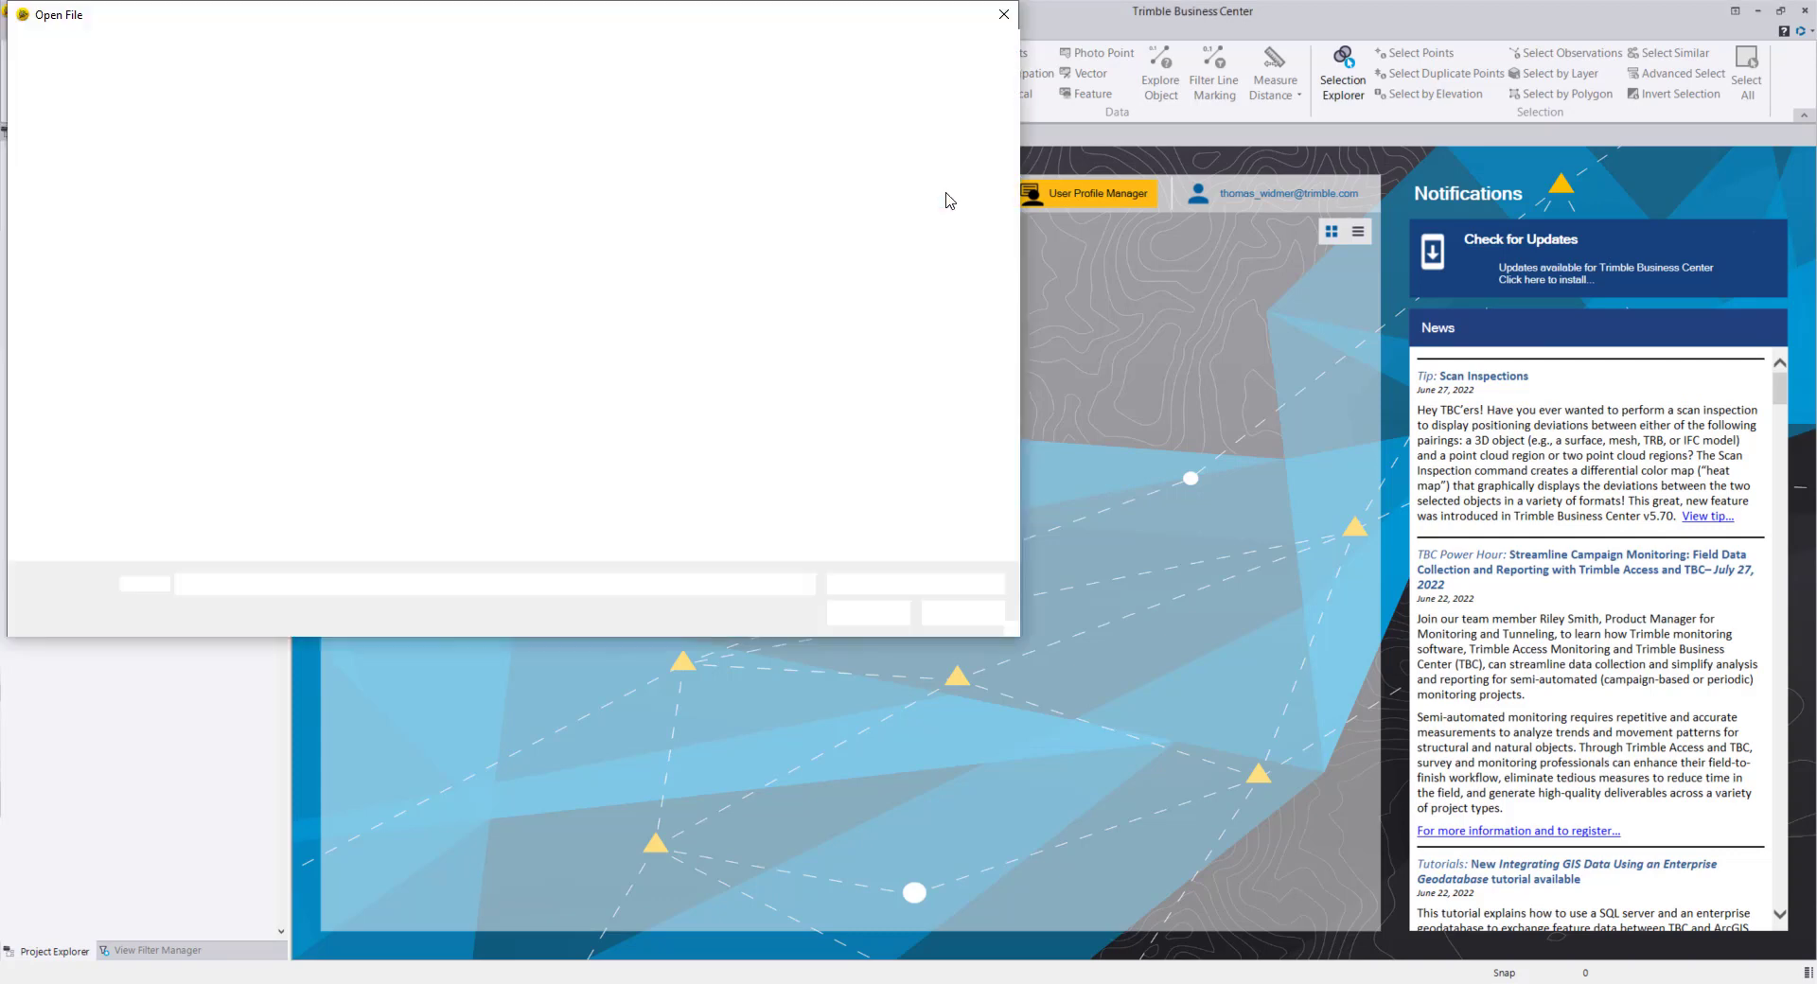
{"action": "left_click", "coordinate": [238, 50]}
{"action": "double_click", "coordinate": [243, 387]}
{"action": "double_click", "coordinate": [243, 223]}
{"action": "left_click", "coordinate": [243, 161]}
{"action": "left_click", "coordinate": [868, 615]}
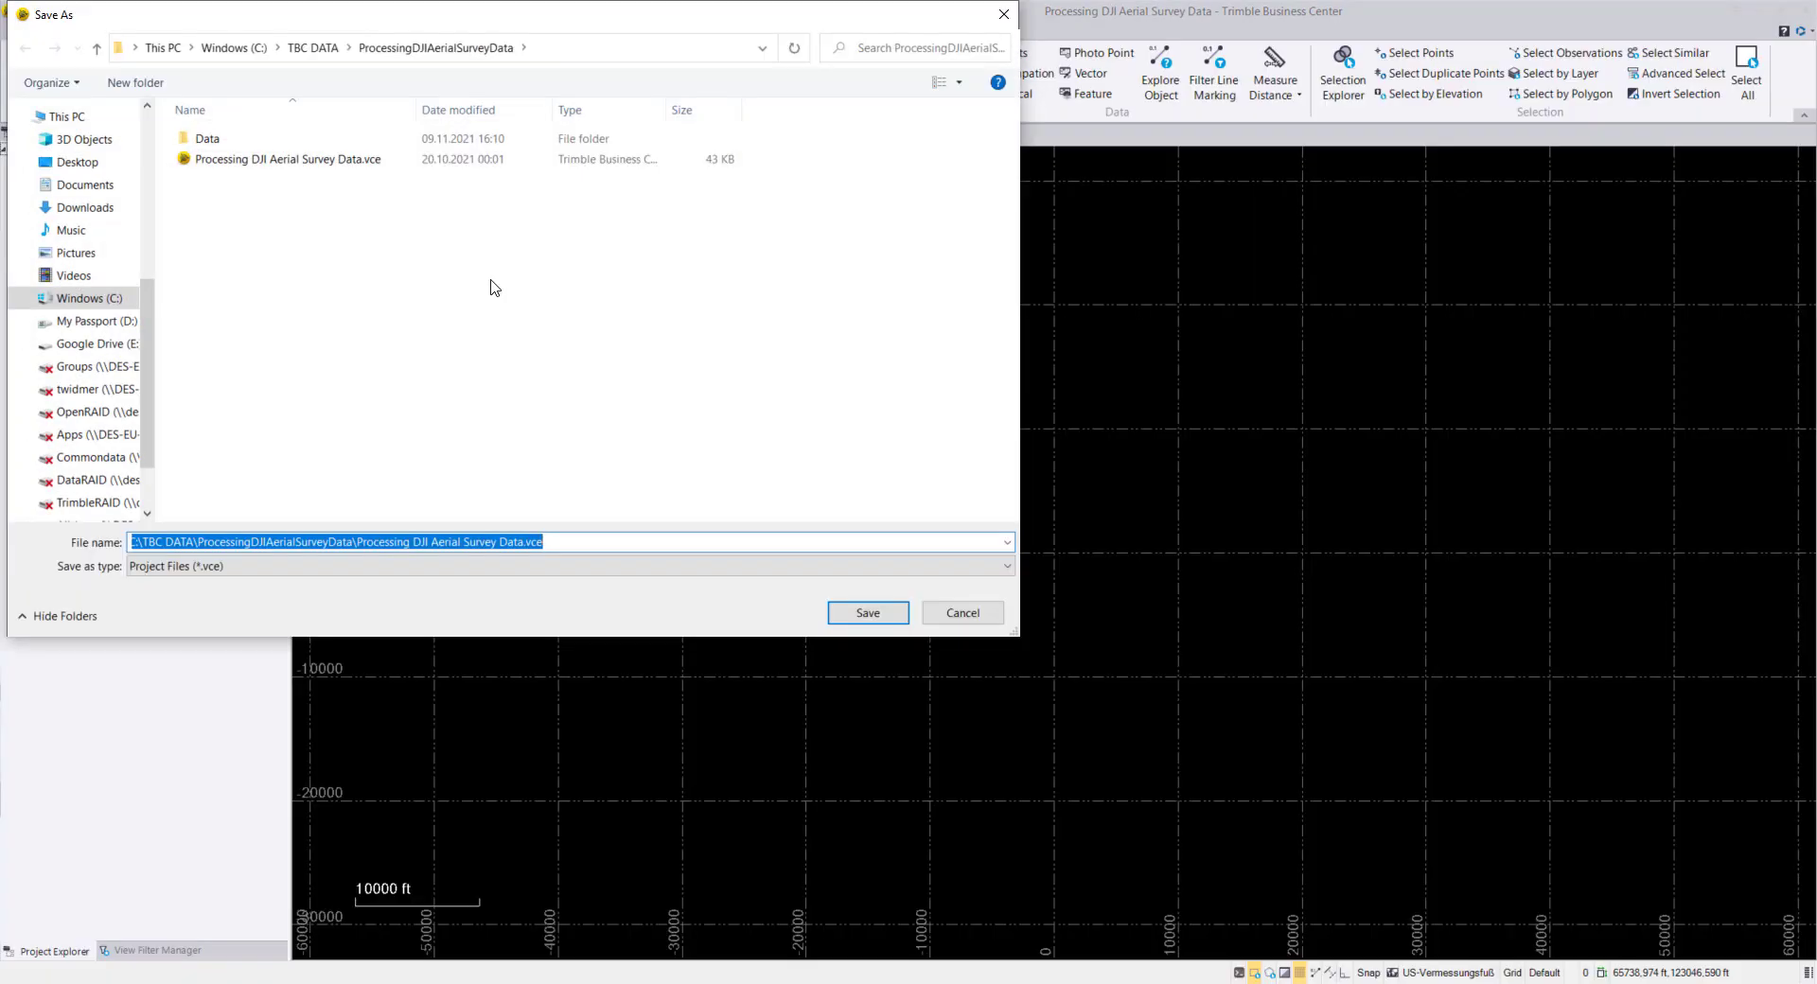
{"action": "type", "text": "DJI P4 RTK"}
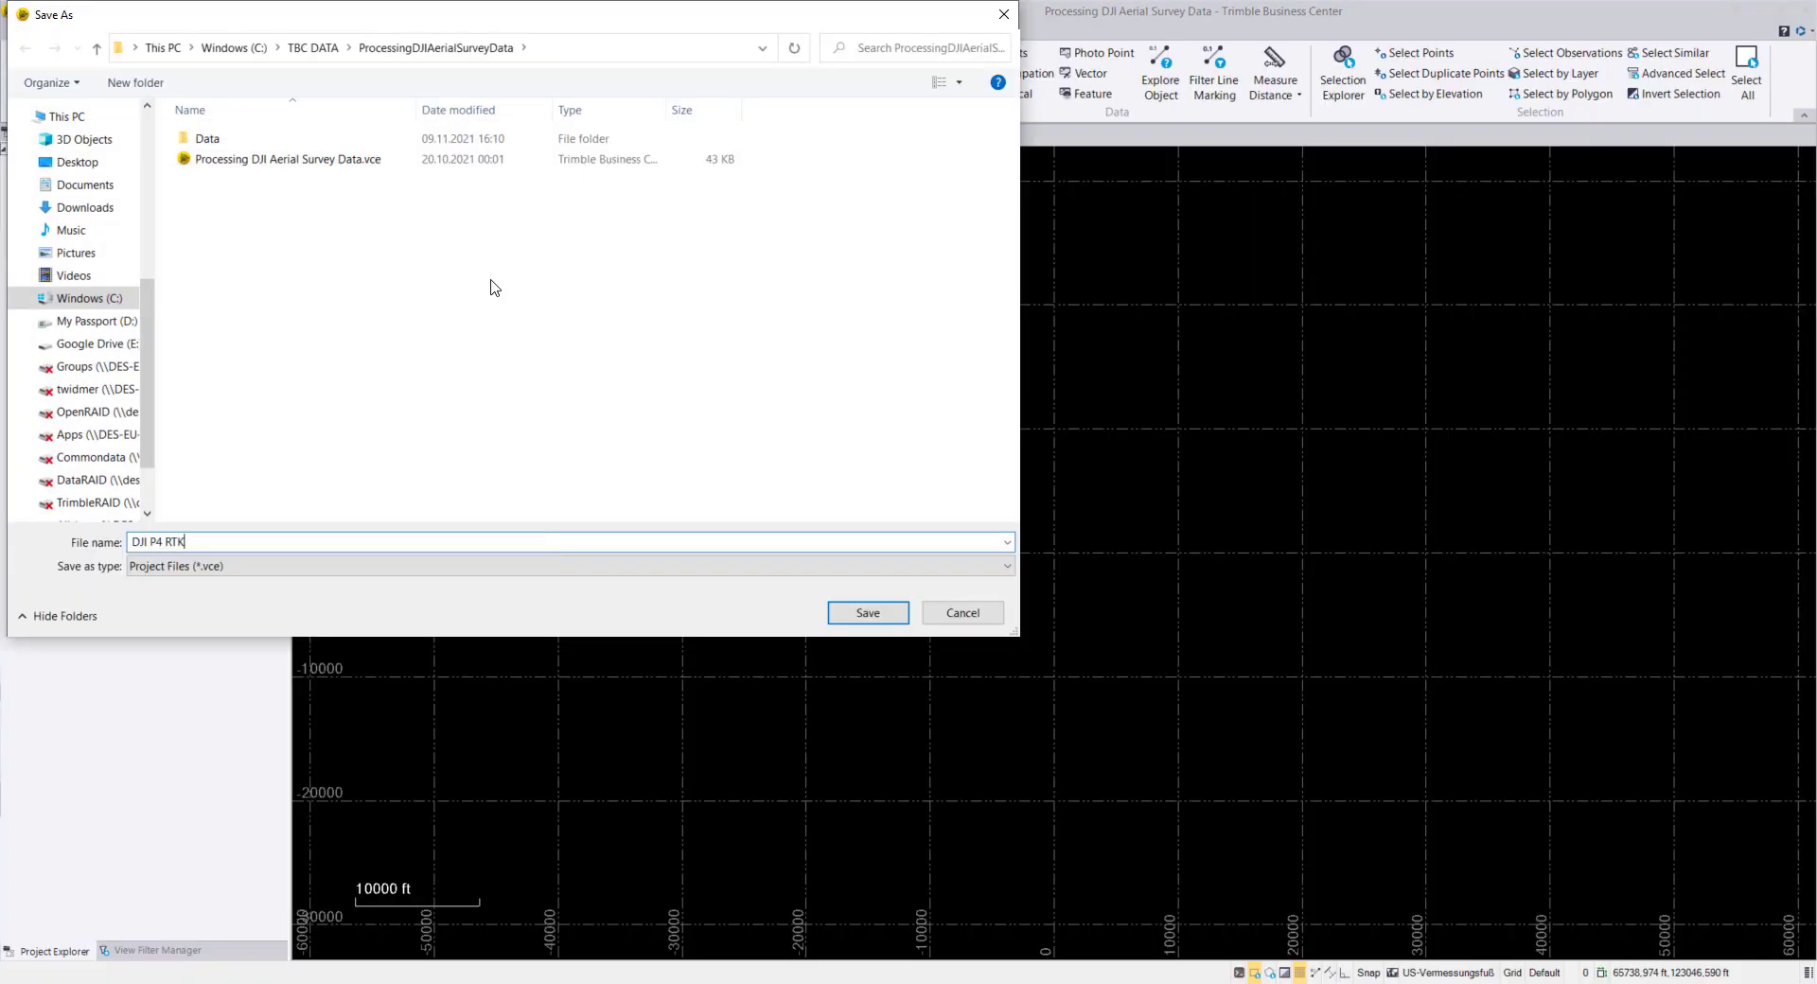
{"action": "left_click", "coordinate": [865, 615]}
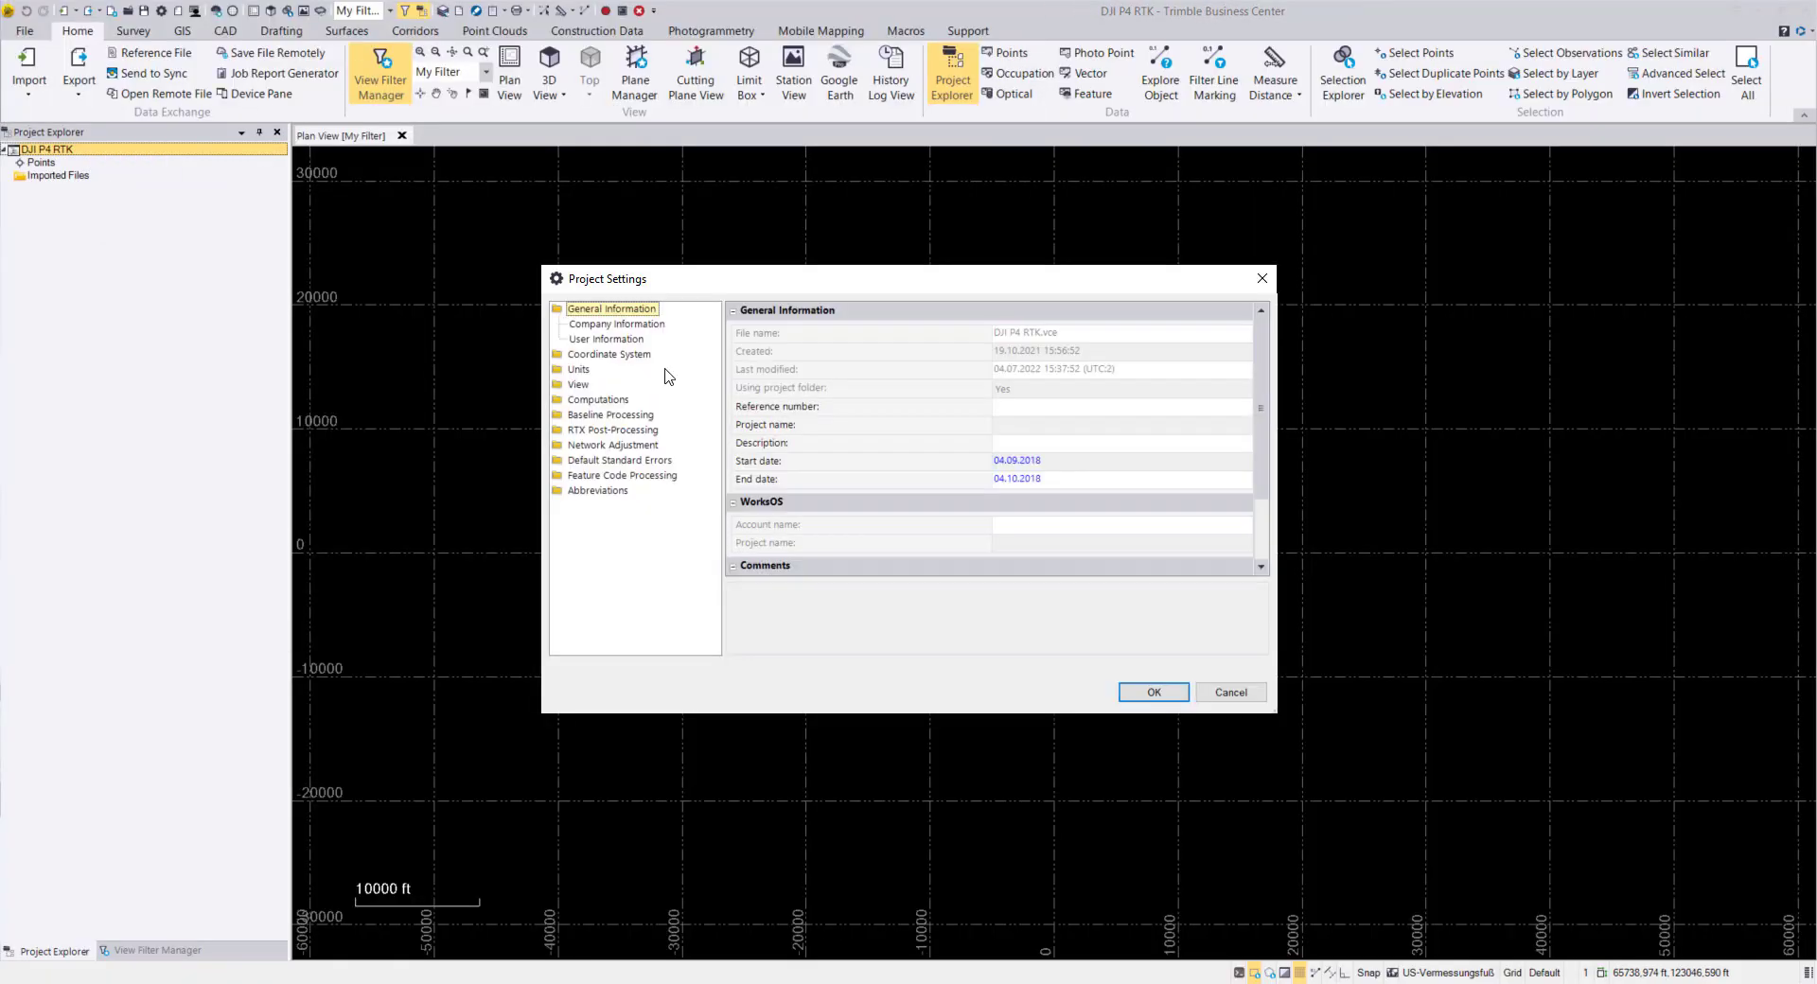
Change the project's coordinate system to United States/State Plane 1983, zone California Zone 2 0402, and apply the project settings.
{"action": "left_click", "coordinate": [609, 354]}
{"action": "left_click", "coordinate": [795, 647]}
{"action": "left_click", "coordinate": [669, 397]}
{"action": "left_click", "coordinate": [681, 695]}
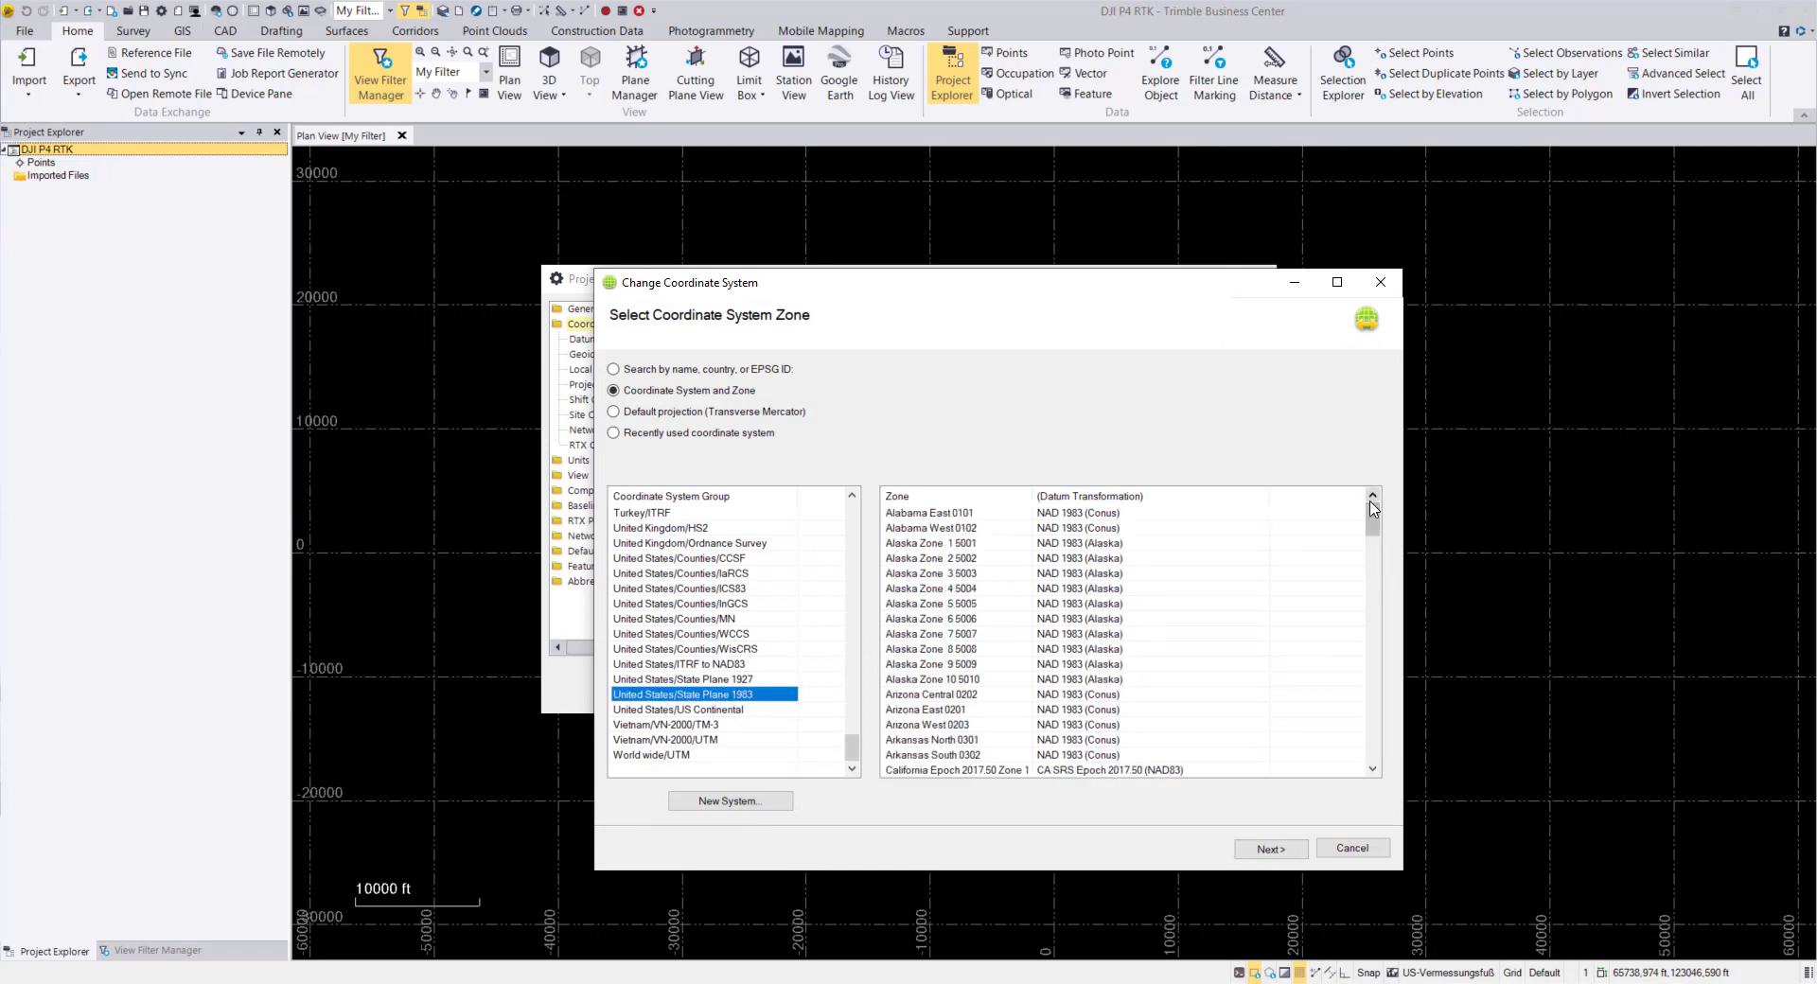
{"action": "scroll", "coordinate": [1373, 508], "scroll_direction": "down", "scroll_amount": 5}
{"action": "left_click", "coordinate": [946, 690]}
{"action": "left_click", "coordinate": [1271, 849]}
{"action": "left_click", "coordinate": [1270, 849]}
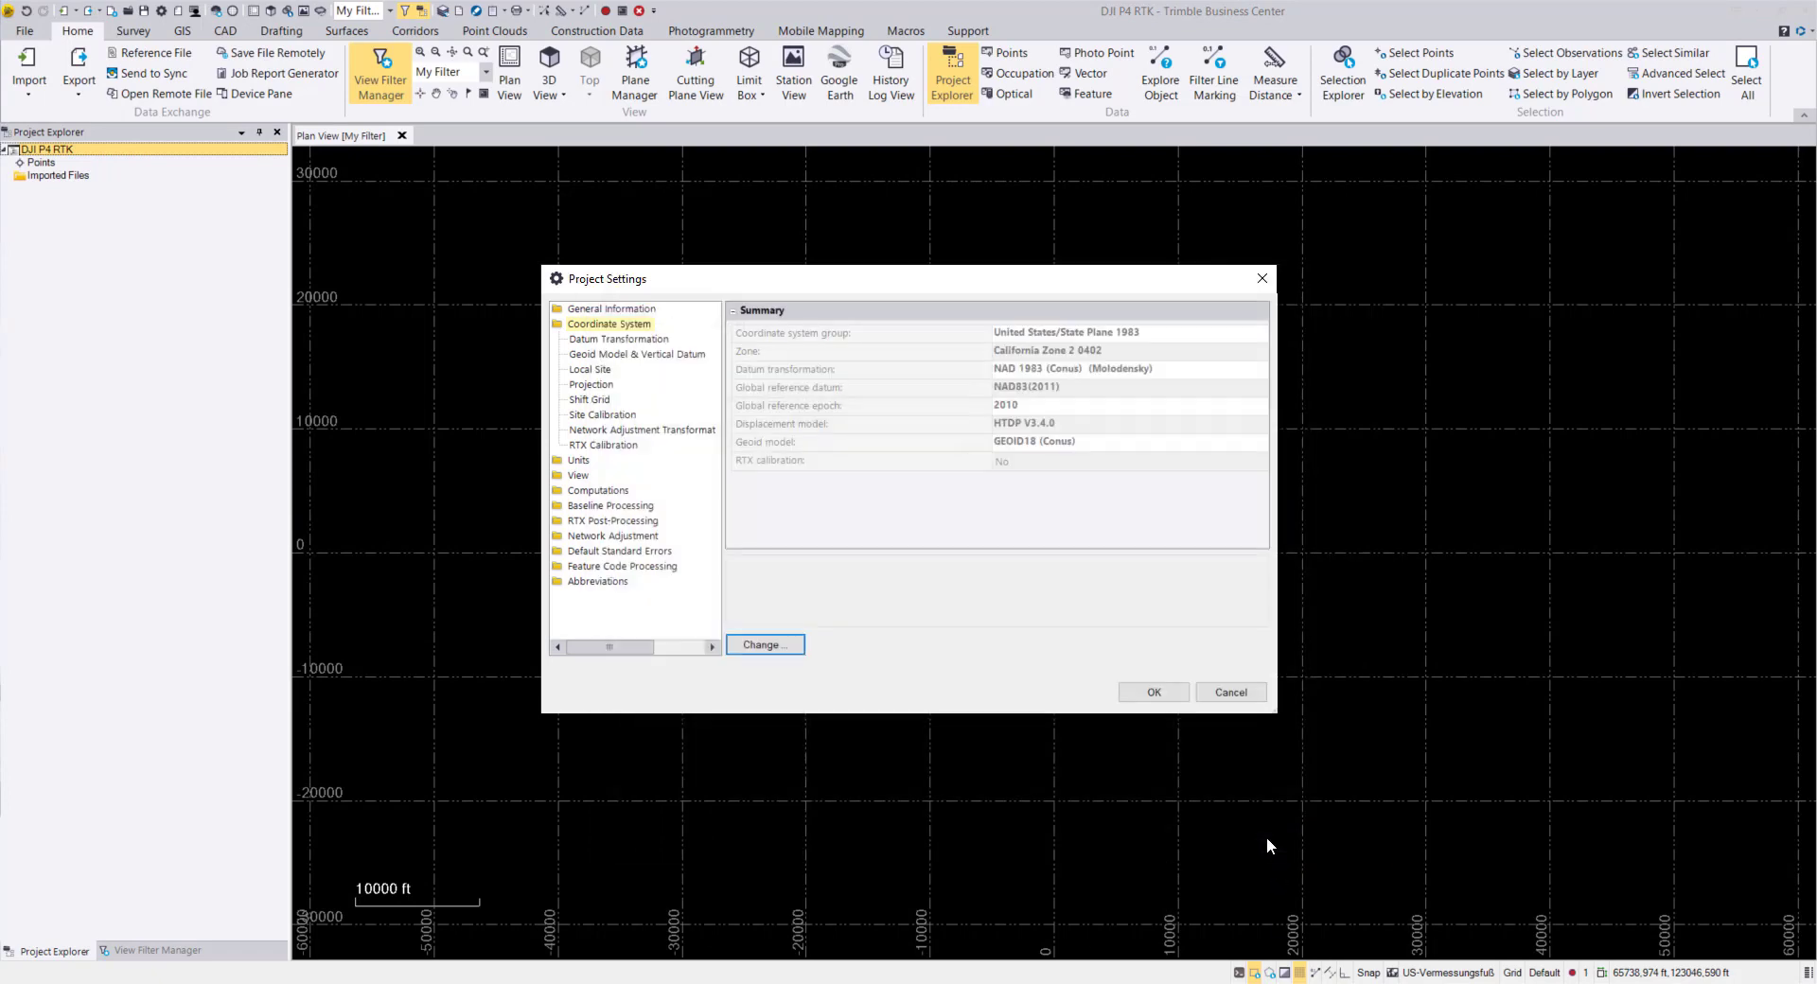
{"action": "left_click", "coordinate": [1154, 692]}
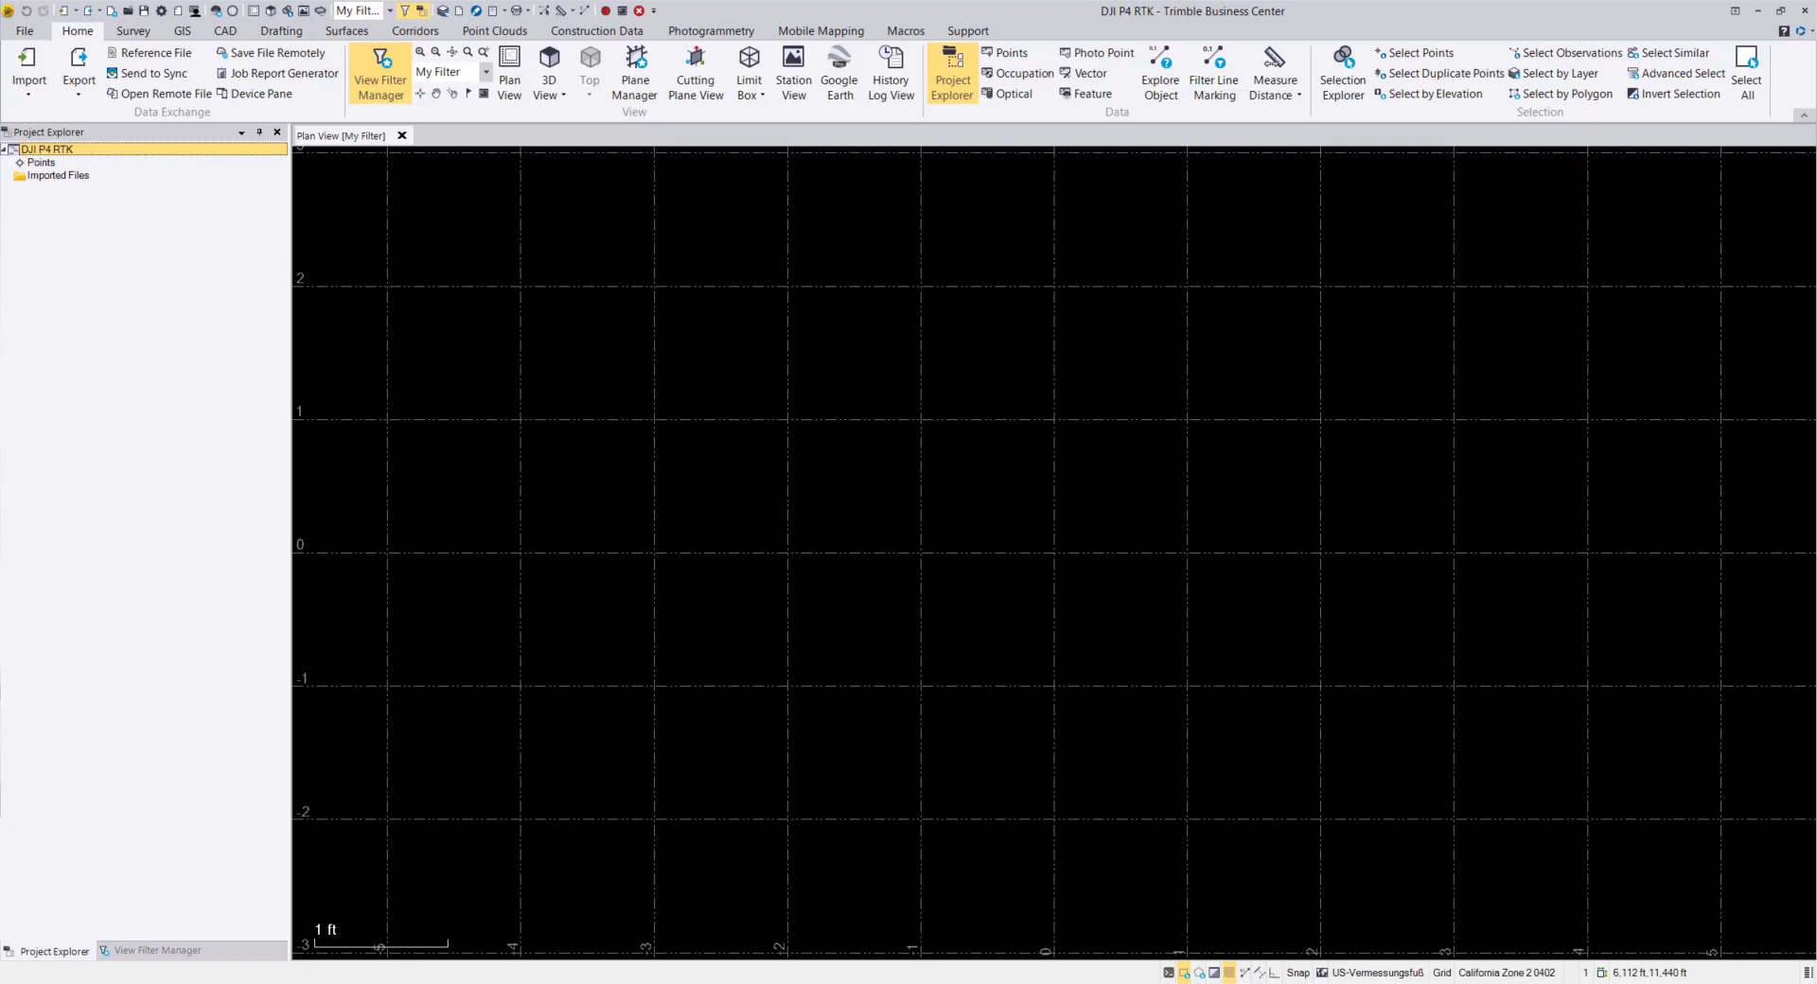
Switch to File Explorer and go up from the 100_0002 raw folder to the Data folder.
{"action": "key", "text": "alt+Tab"}
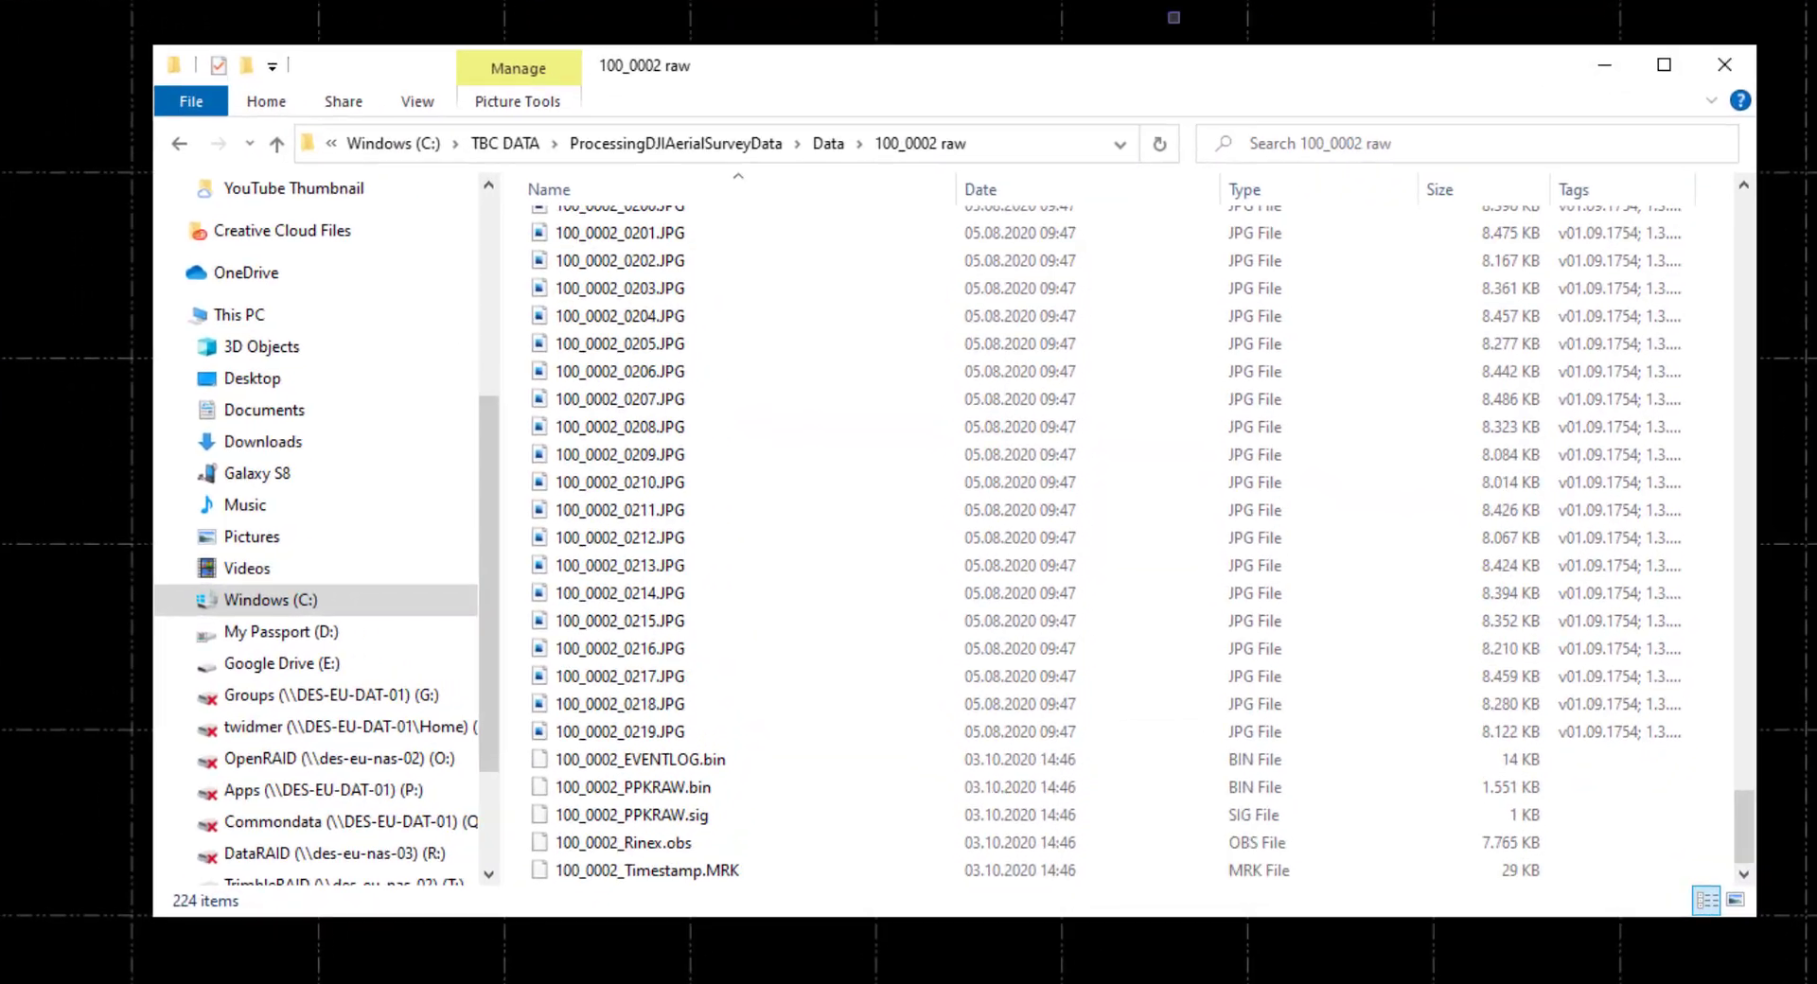
{"action": "left_click", "coordinate": [811, 133]}
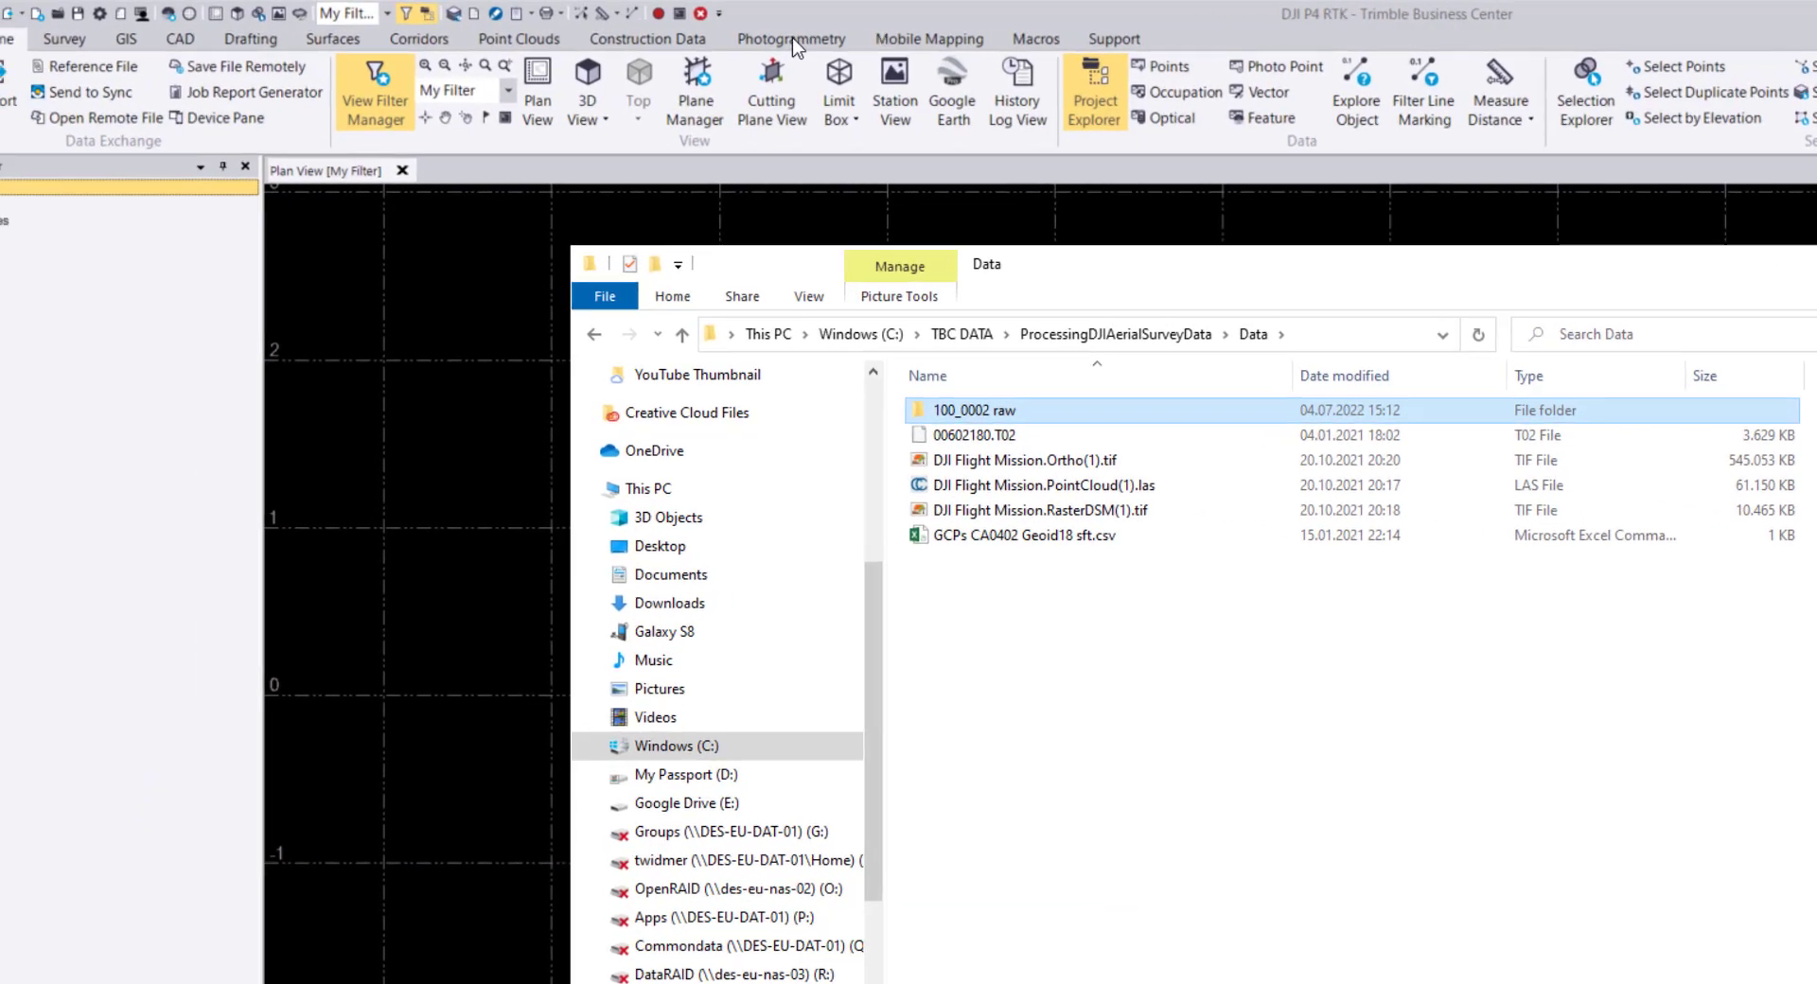
View the settings of the Import UAS Data command and close it without importing anything.
{"action": "left_click", "coordinate": [661, 35]}
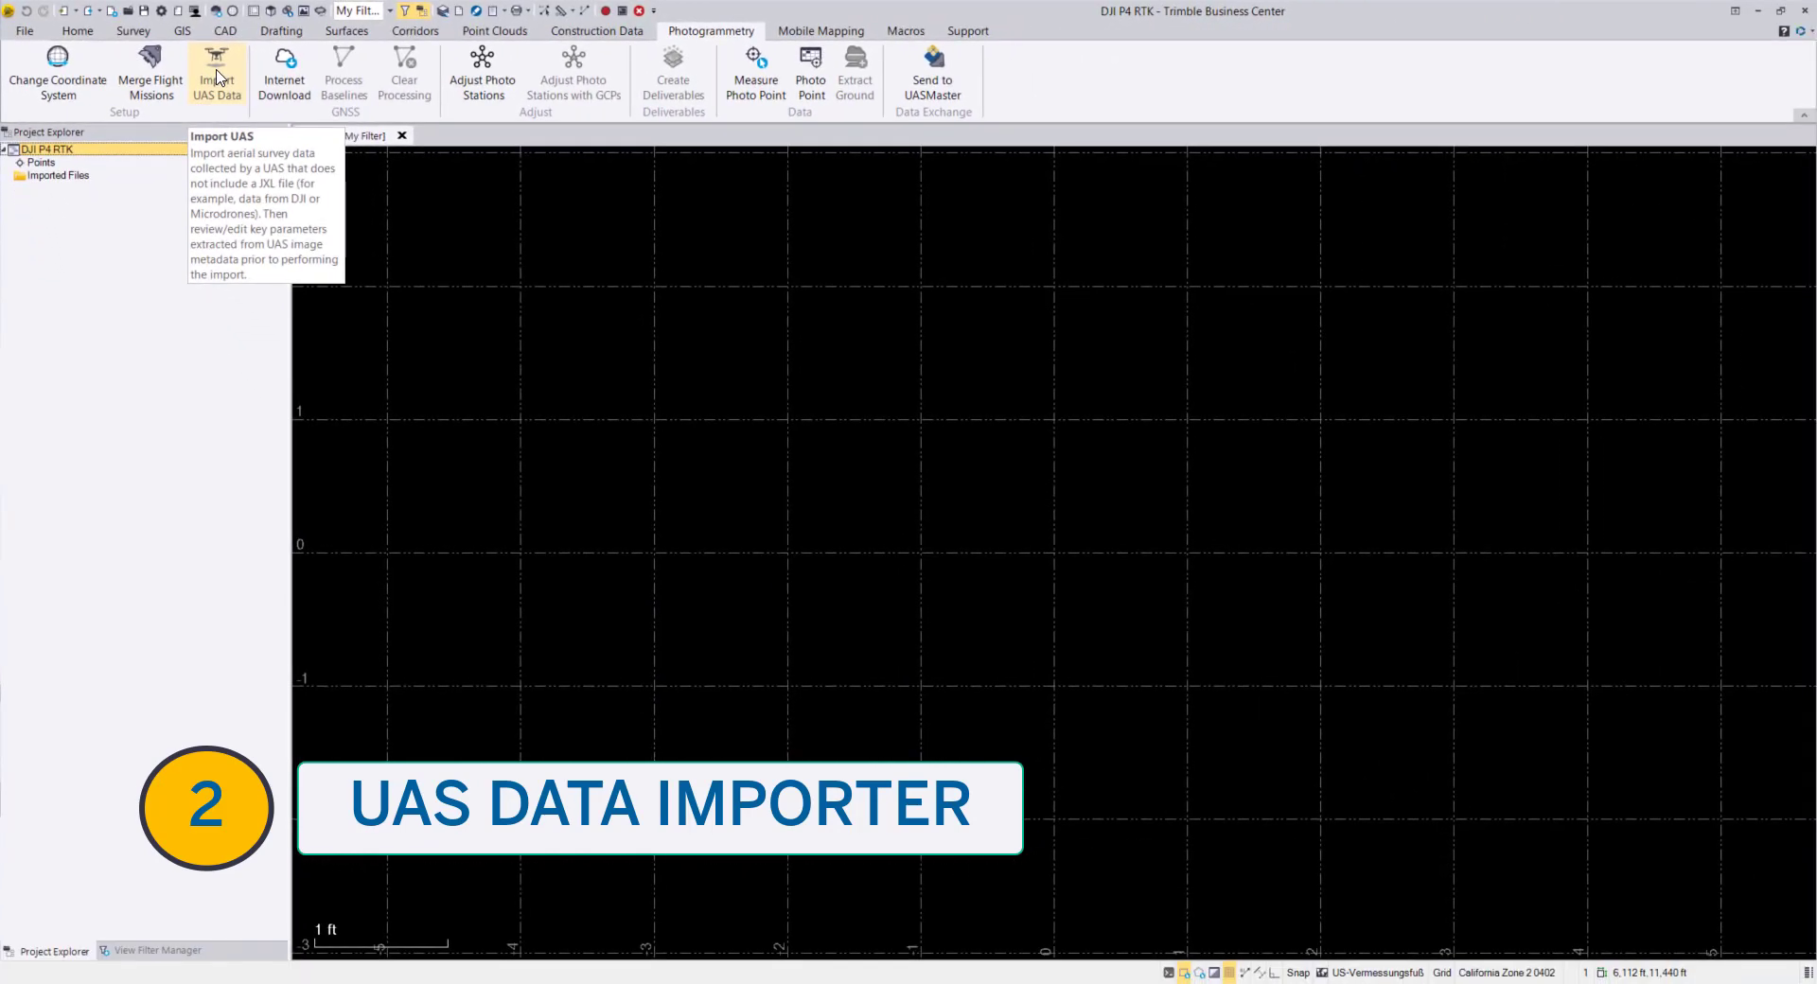
{"action": "left_click", "coordinate": [218, 77]}
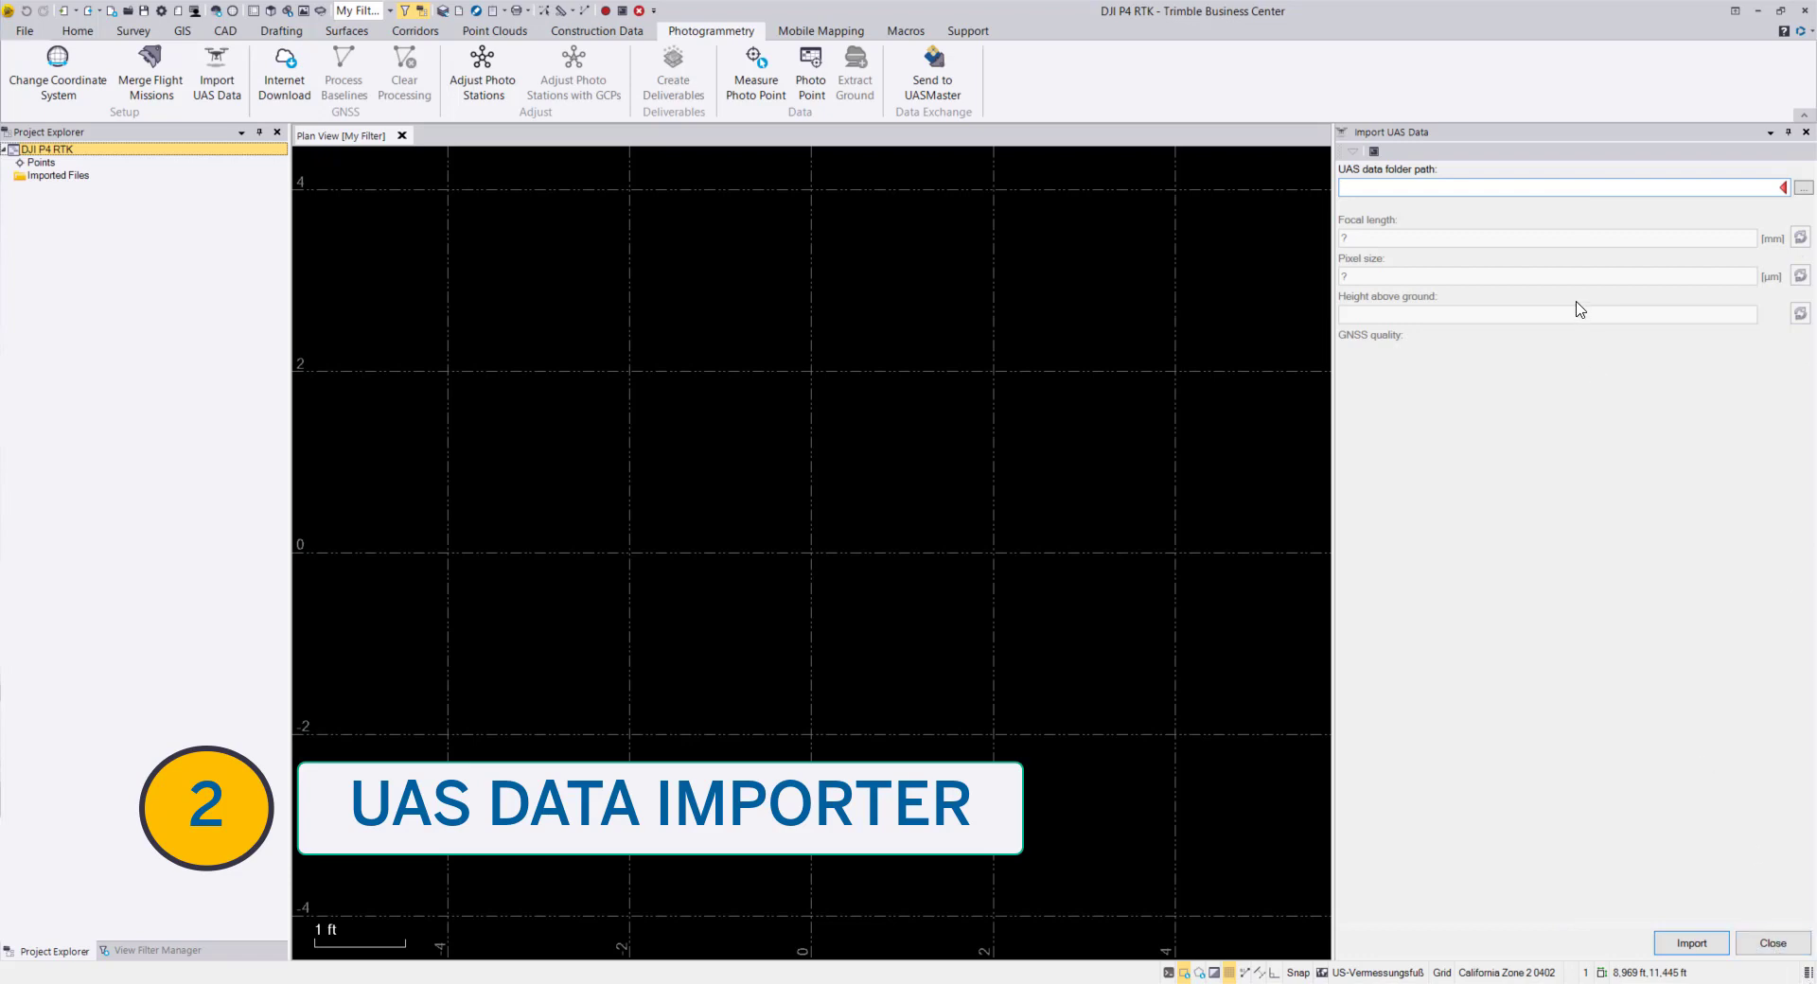
{"action": "left_click", "coordinate": [1767, 951]}
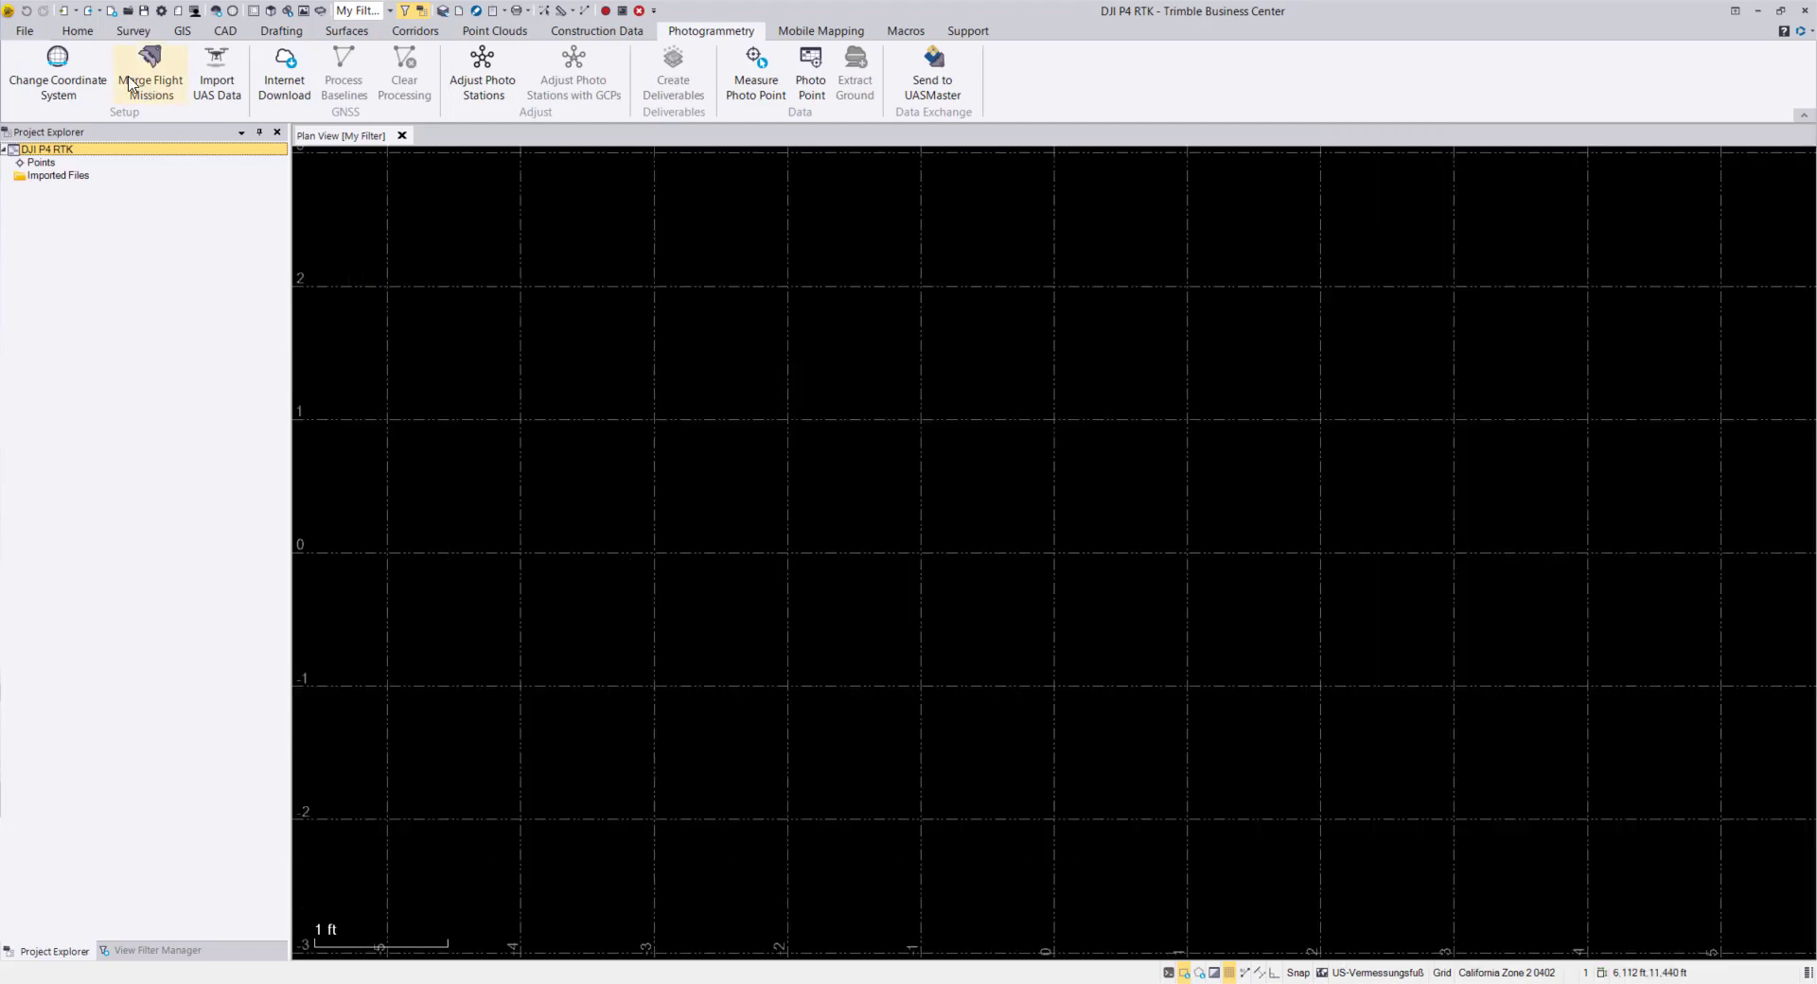
Load the 100_0002 raw folder into Import UAS Data and minimize the File Explorer window.
{"action": "left_click", "coordinate": [78, 30]}
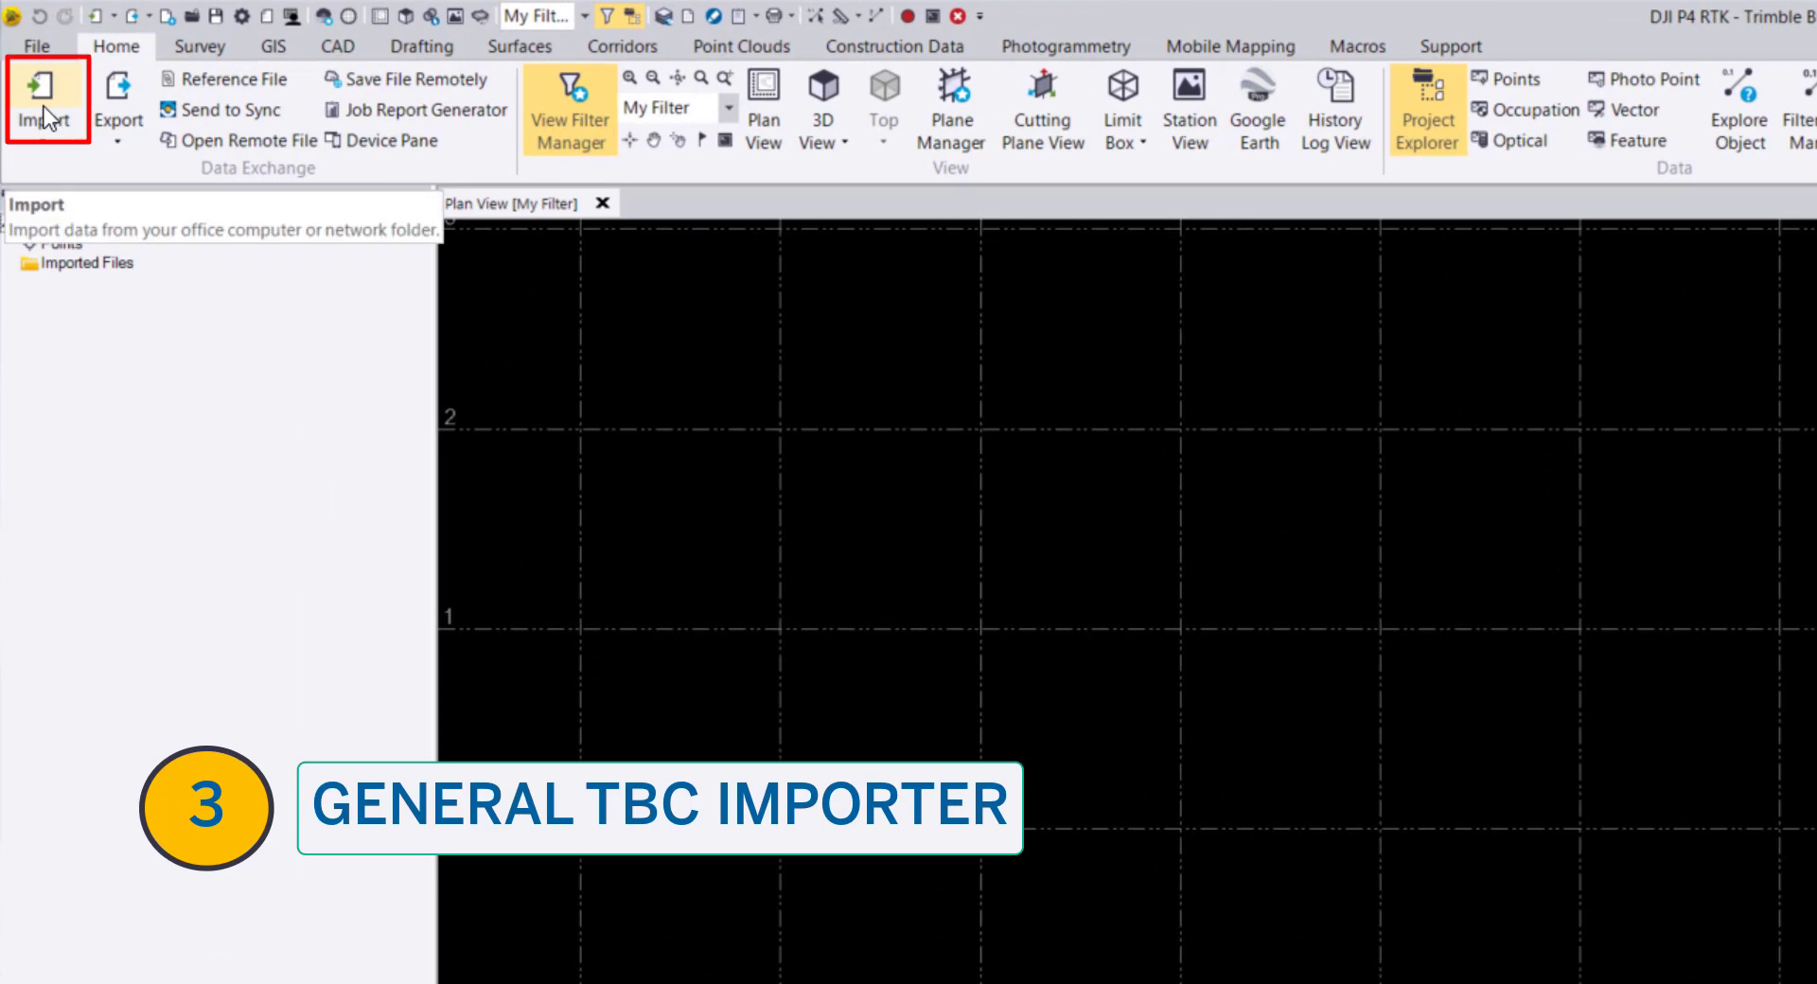
{"action": "left_click", "coordinate": [1052, 43]}
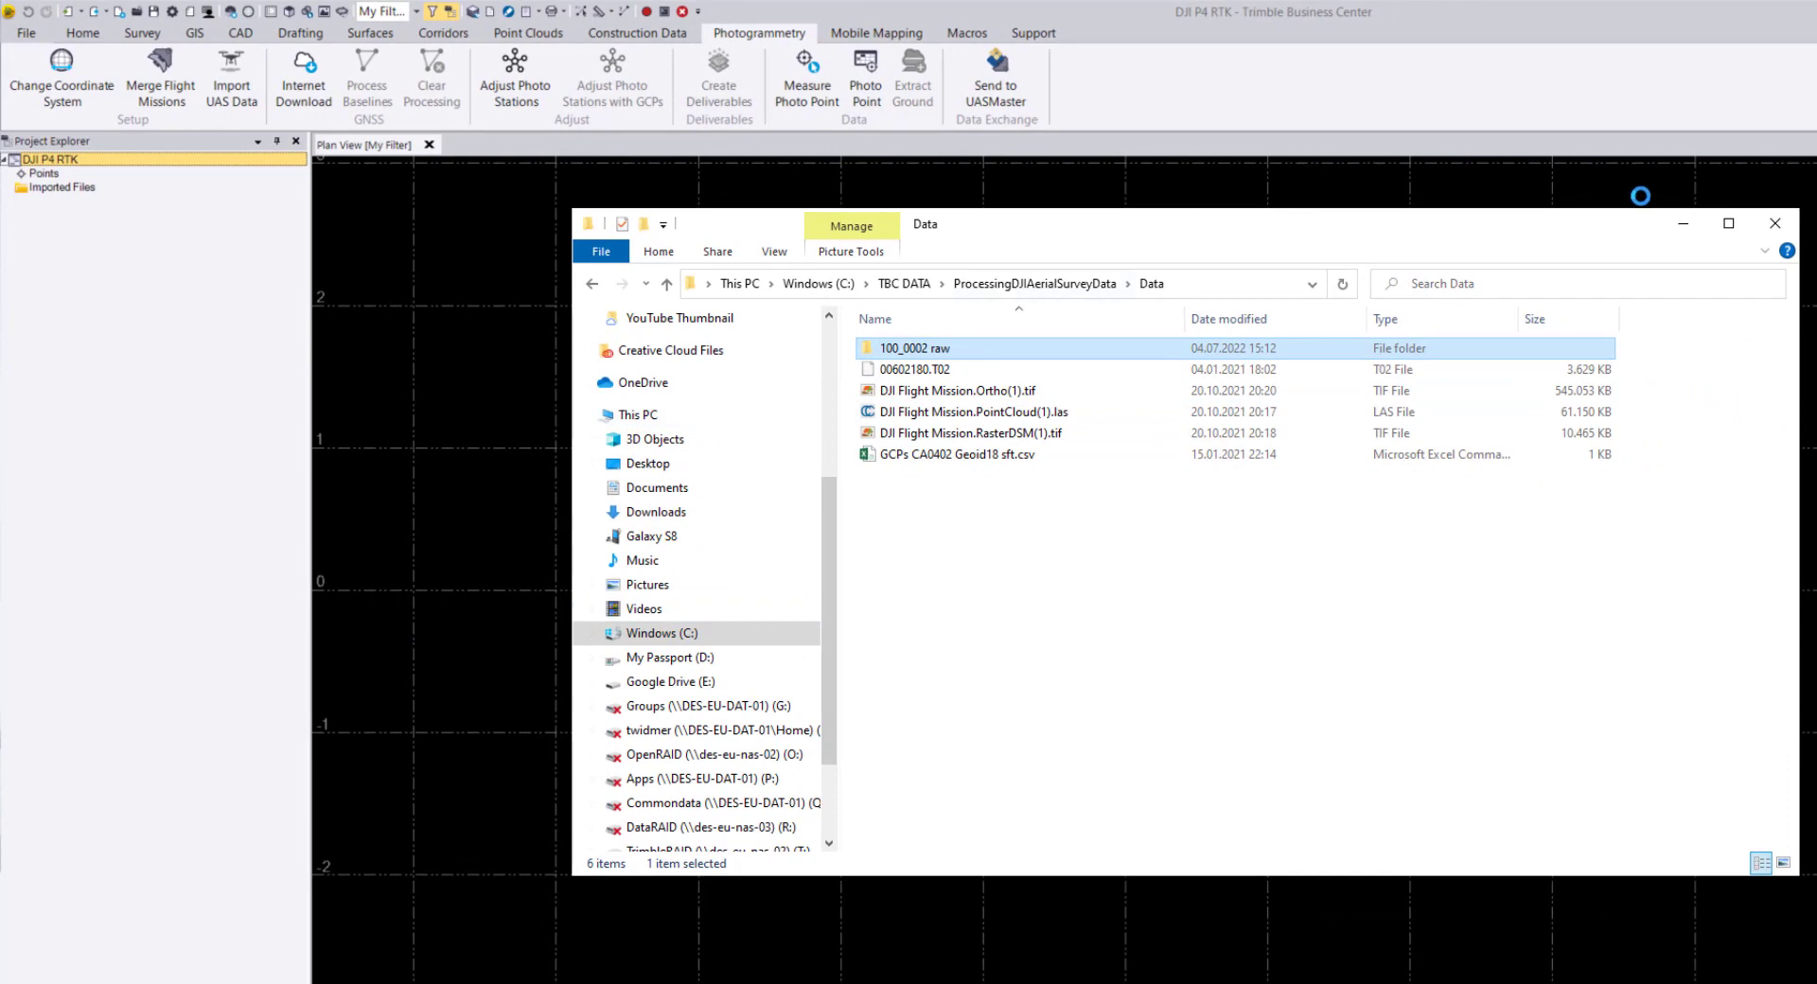
{"action": "left_click", "coordinate": [1680, 227]}
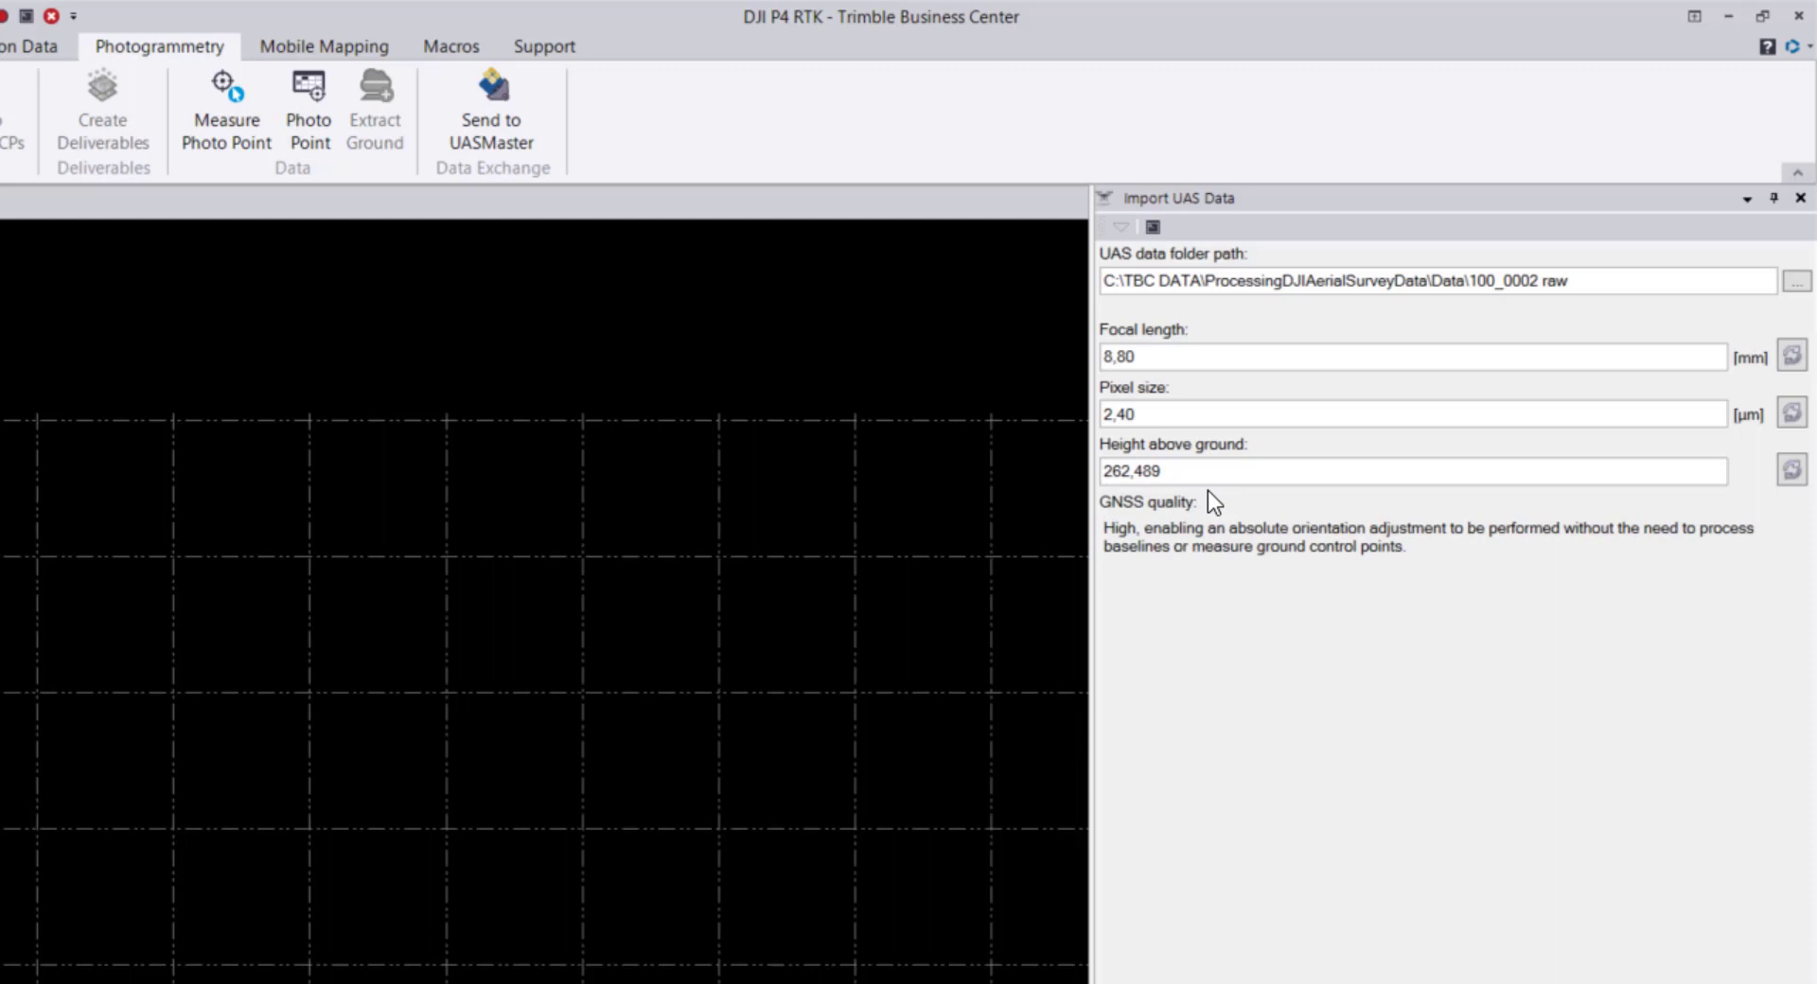
Switch to File Explorer, go into the 100_0002 raw folder and open 100_0002_0002.JPG in IrfanView.
{"action": "key", "text": "alt+Tab"}
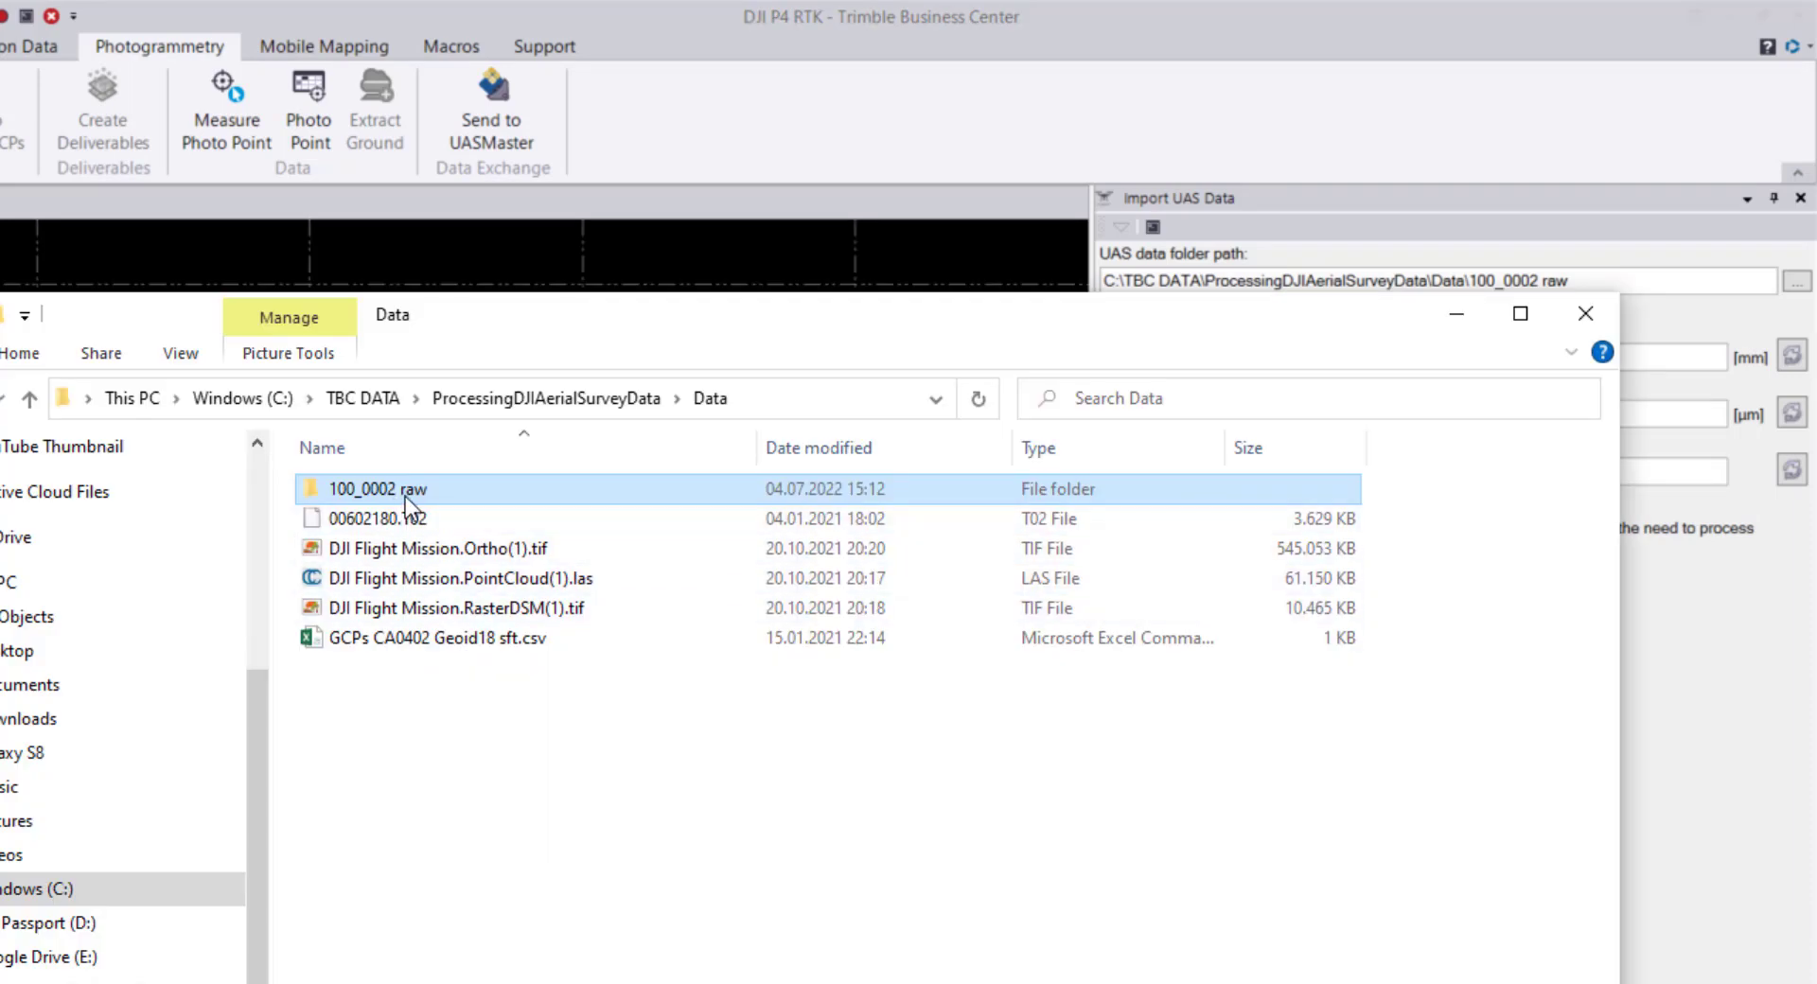
{"action": "double_click", "coordinate": [373, 492]}
{"action": "left_click", "coordinate": [394, 523]}
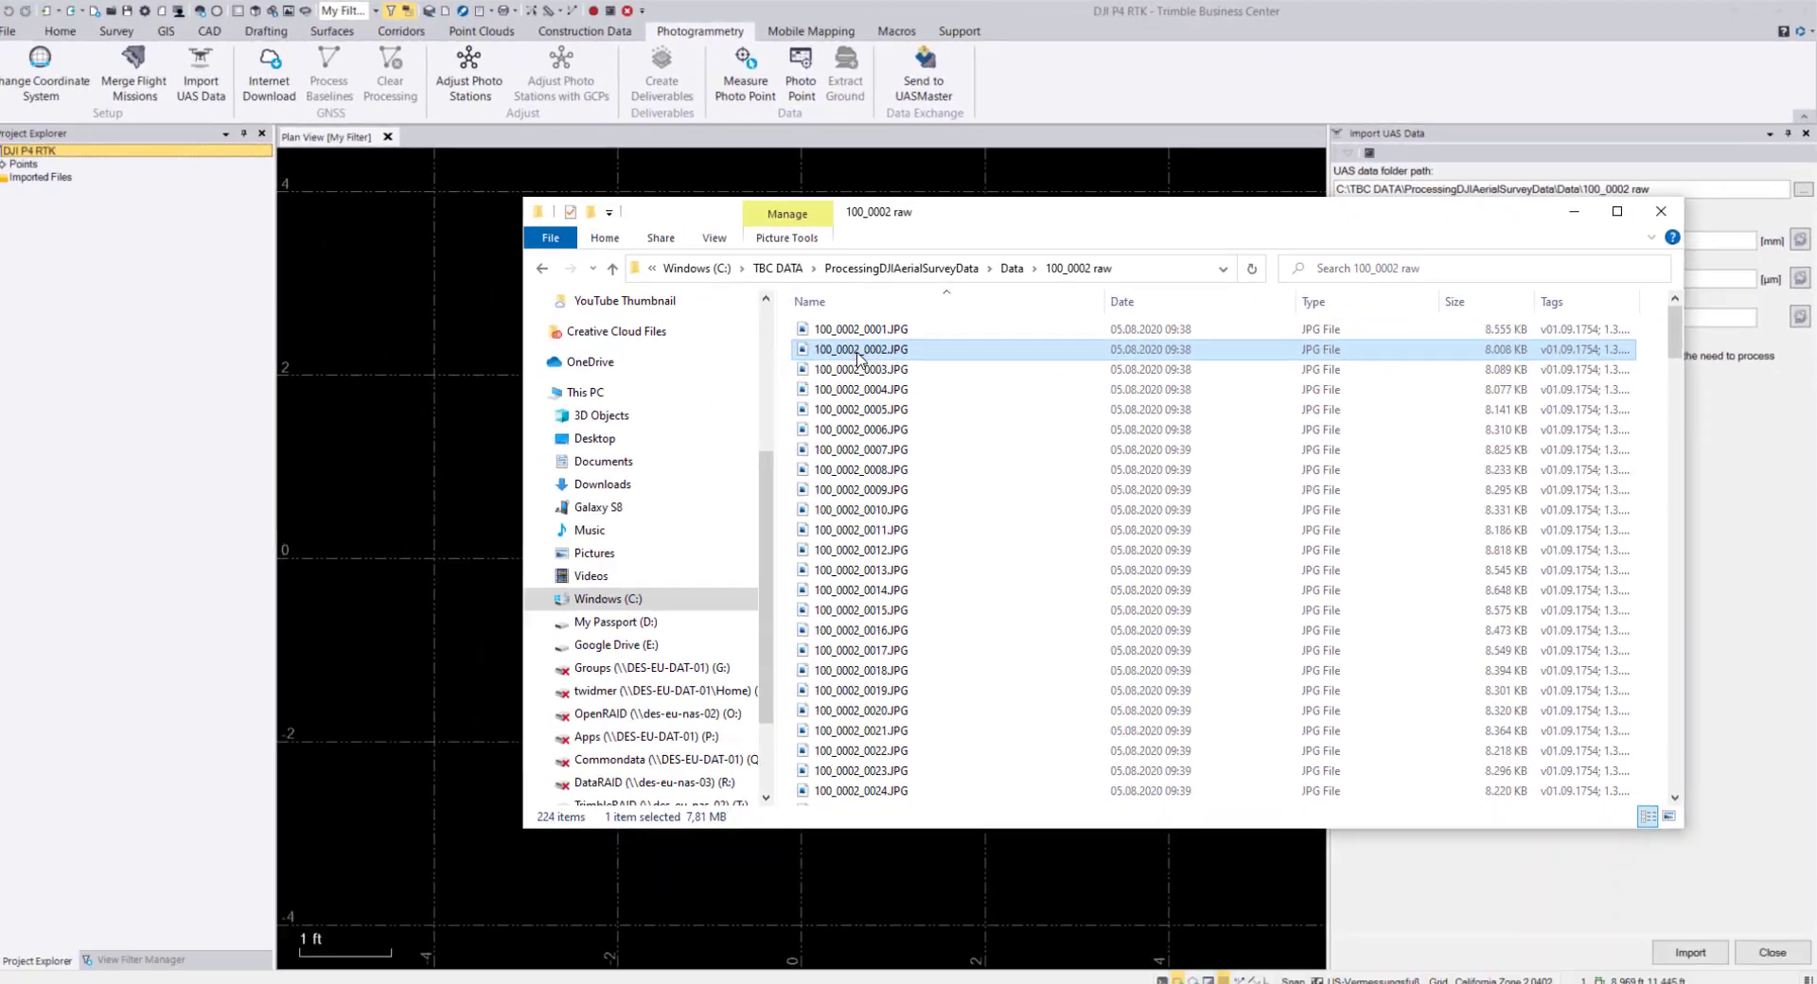
{"action": "right_click", "coordinate": [858, 356]}
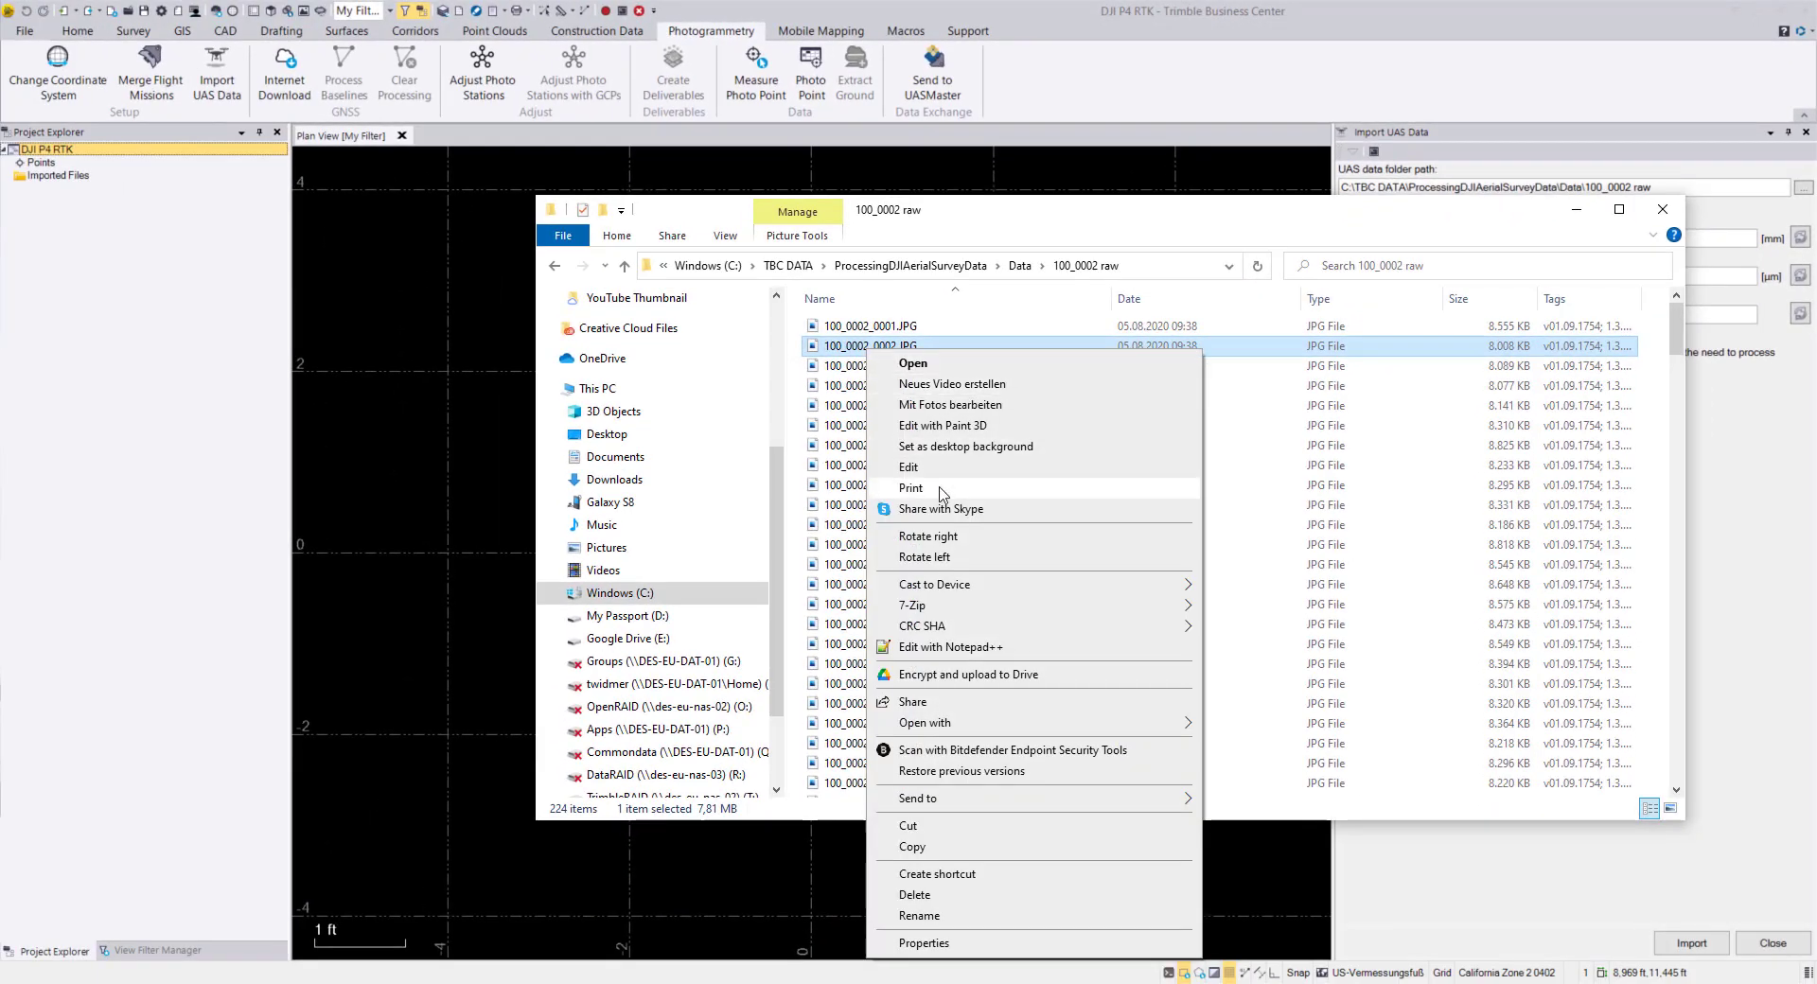
{"action": "mouse_move", "coordinate": [1030, 604]}
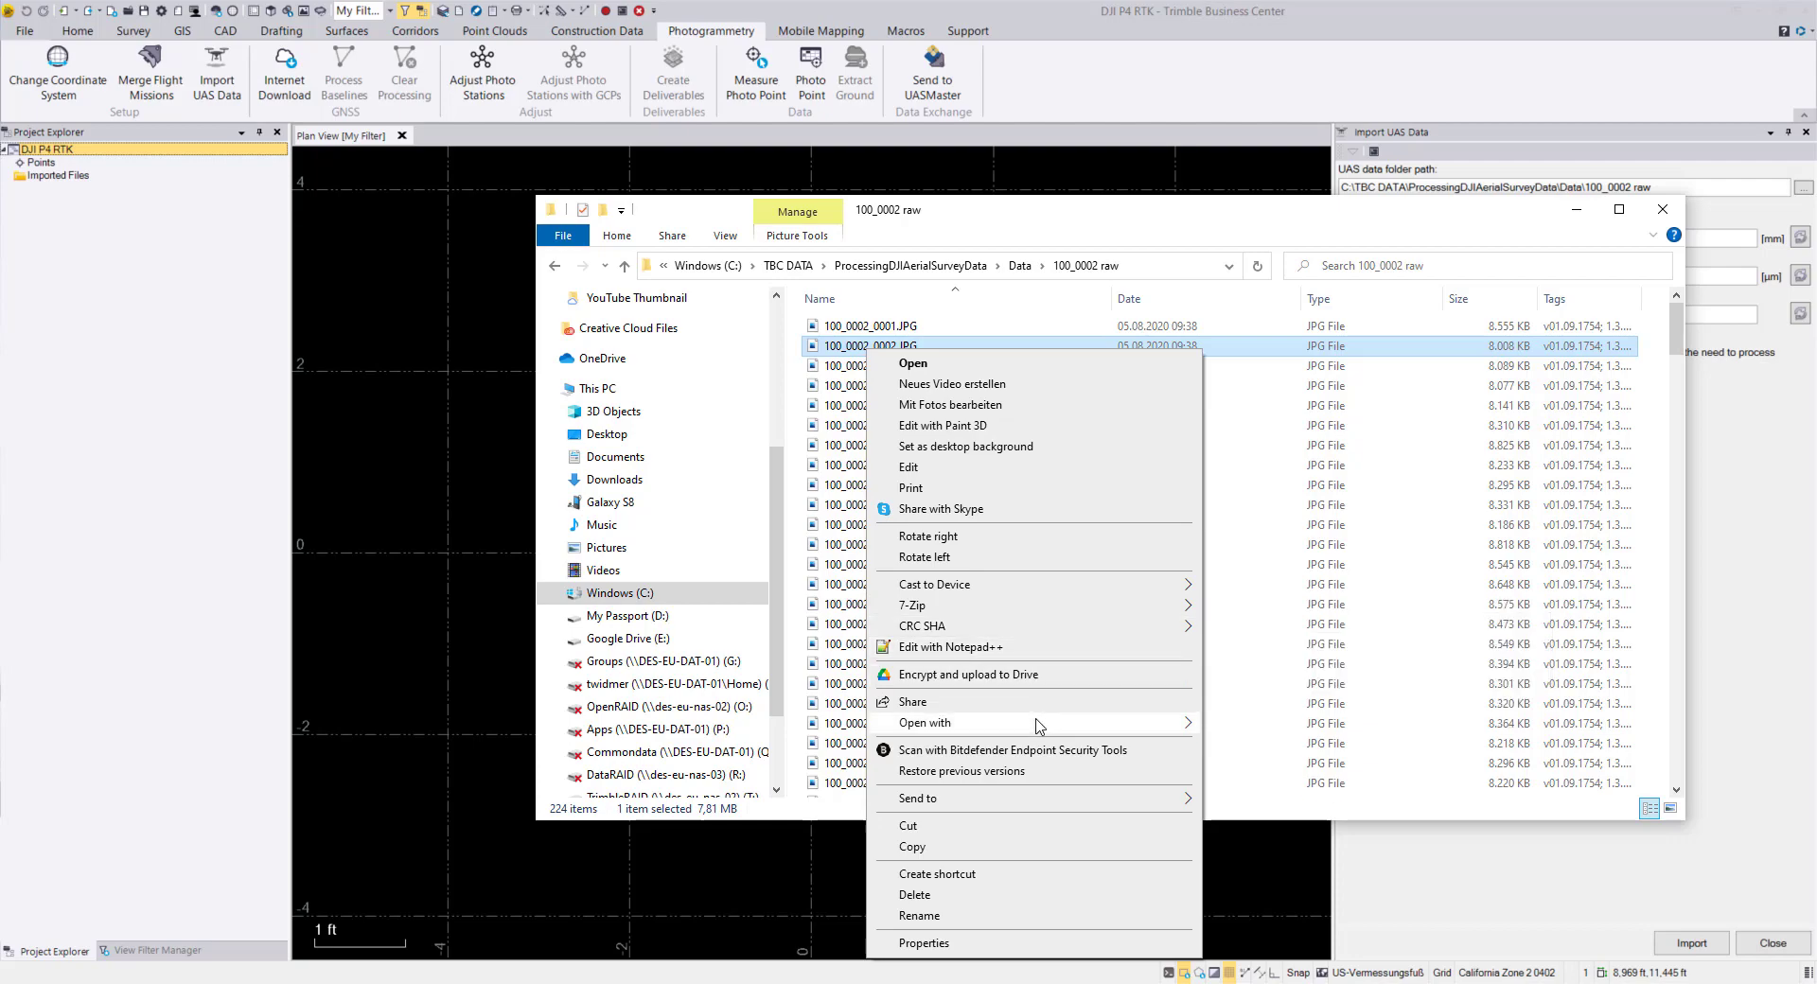
{"action": "mouse_move", "coordinate": [1040, 726]}
{"action": "left_click", "coordinate": [1278, 795]}
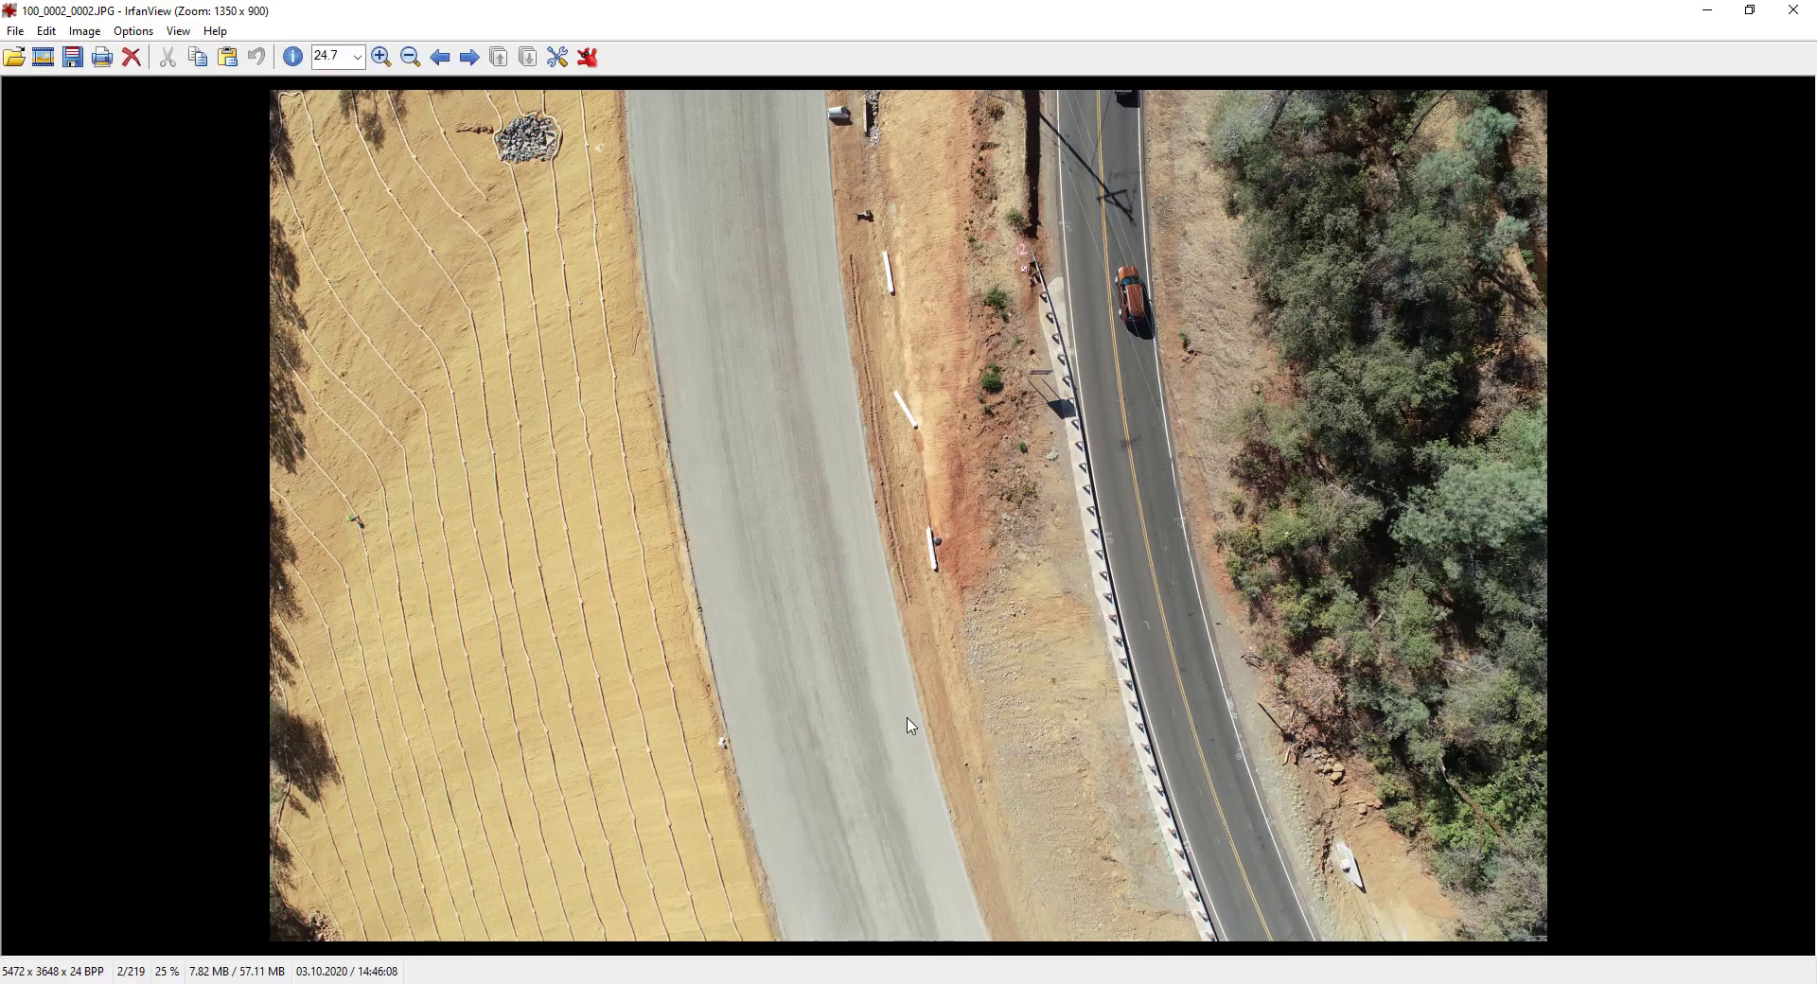
Examine the image's EXIF info for the camera model, focal length, image width and height, and GPS entries, then close it.
{"action": "key", "text": "i"}
{"action": "left_click", "coordinate": [754, 681]}
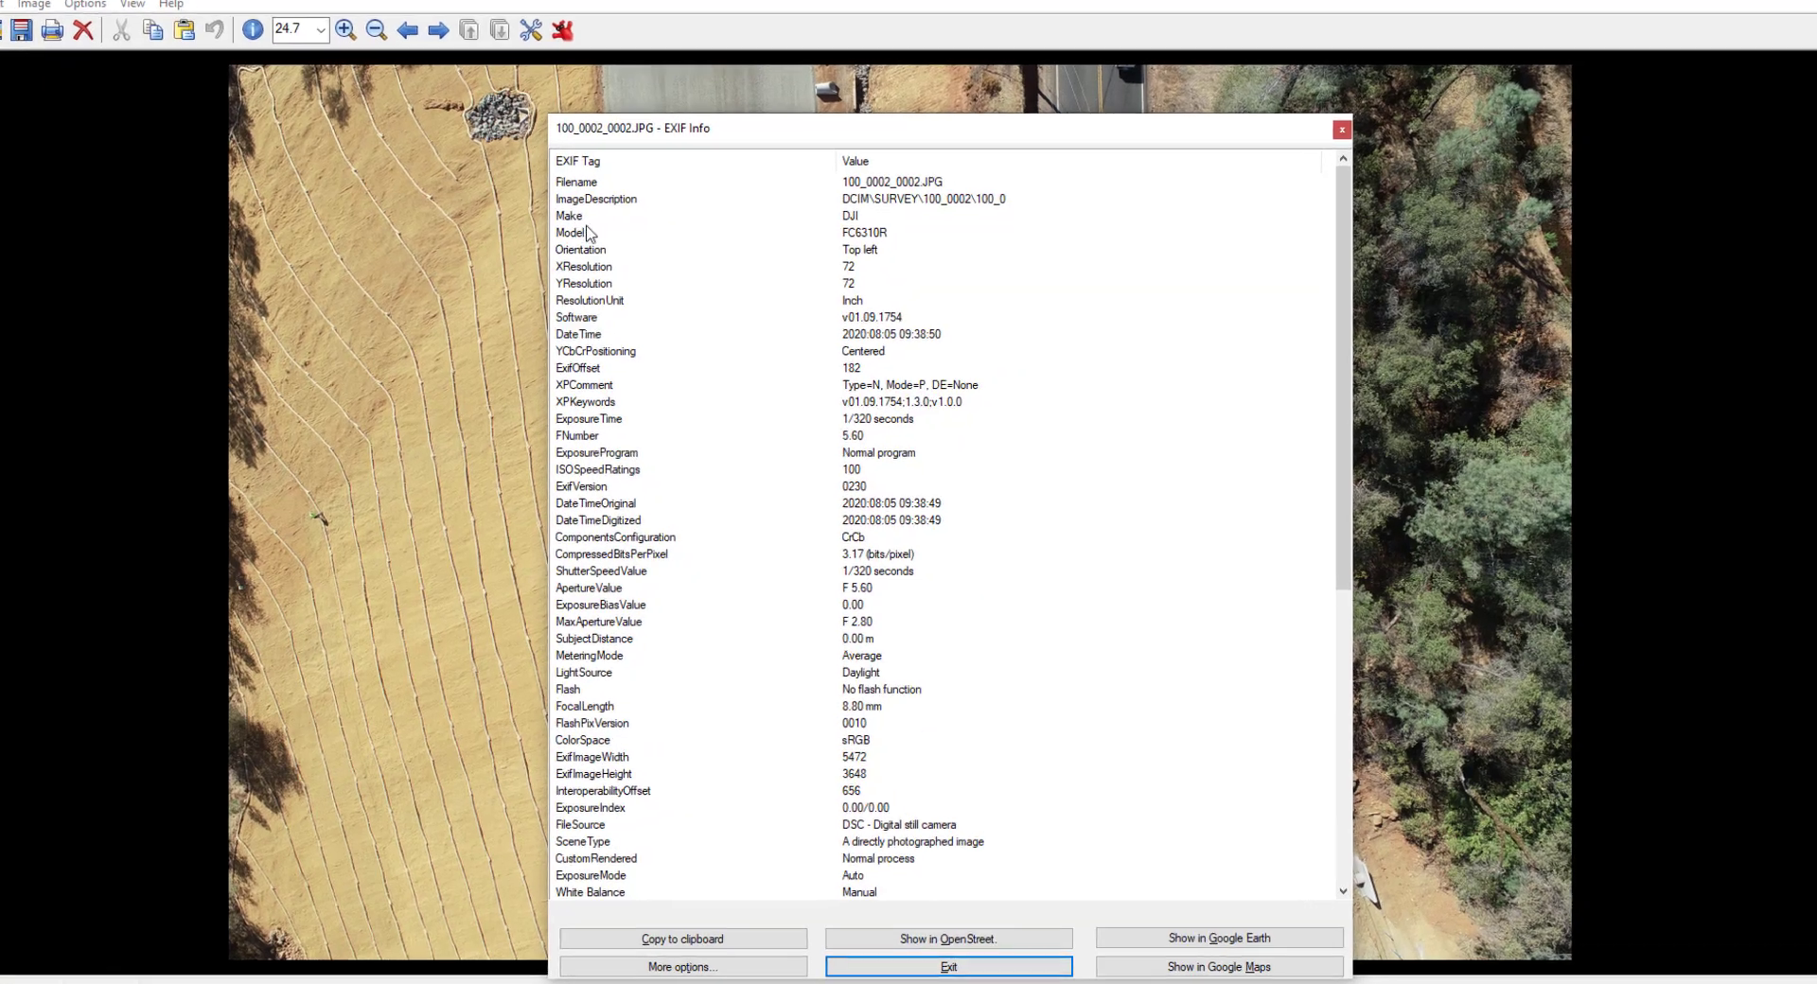
{"action": "left_click", "coordinate": [676, 250]}
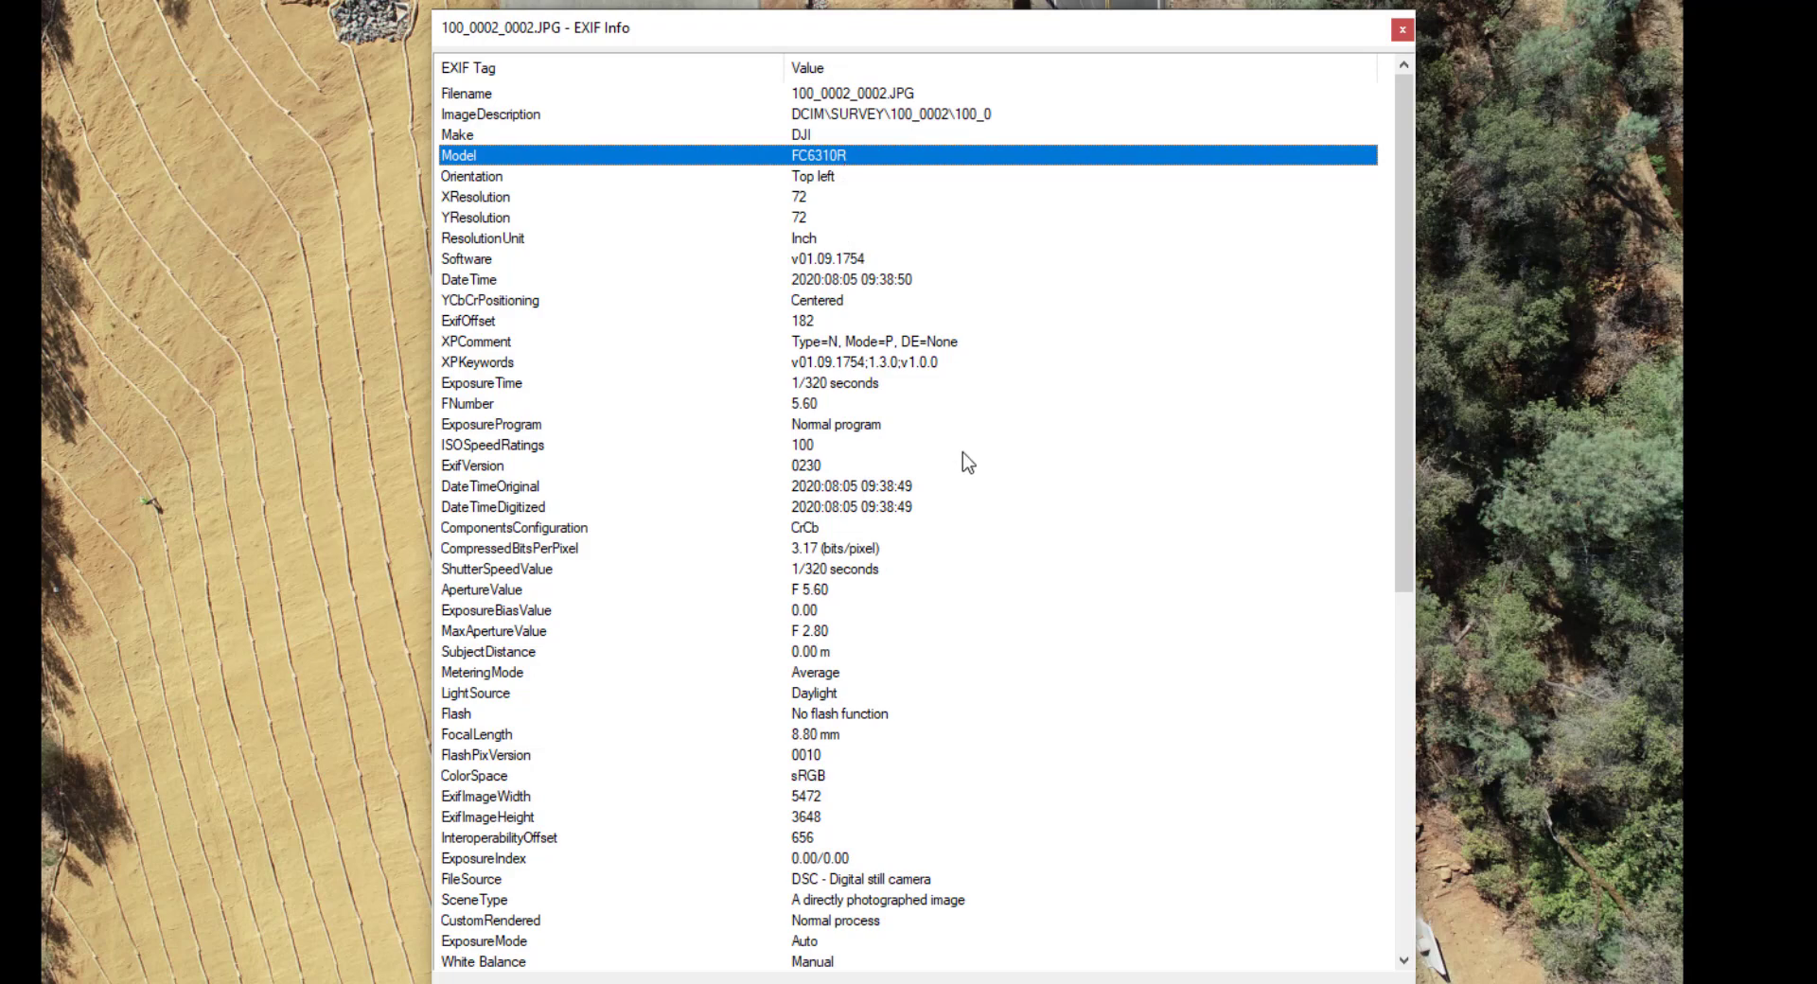
{"action": "left_click", "coordinate": [817, 737]}
{"action": "scroll", "coordinate": [888, 761], "scroll_direction": "down", "scroll_amount": 4}
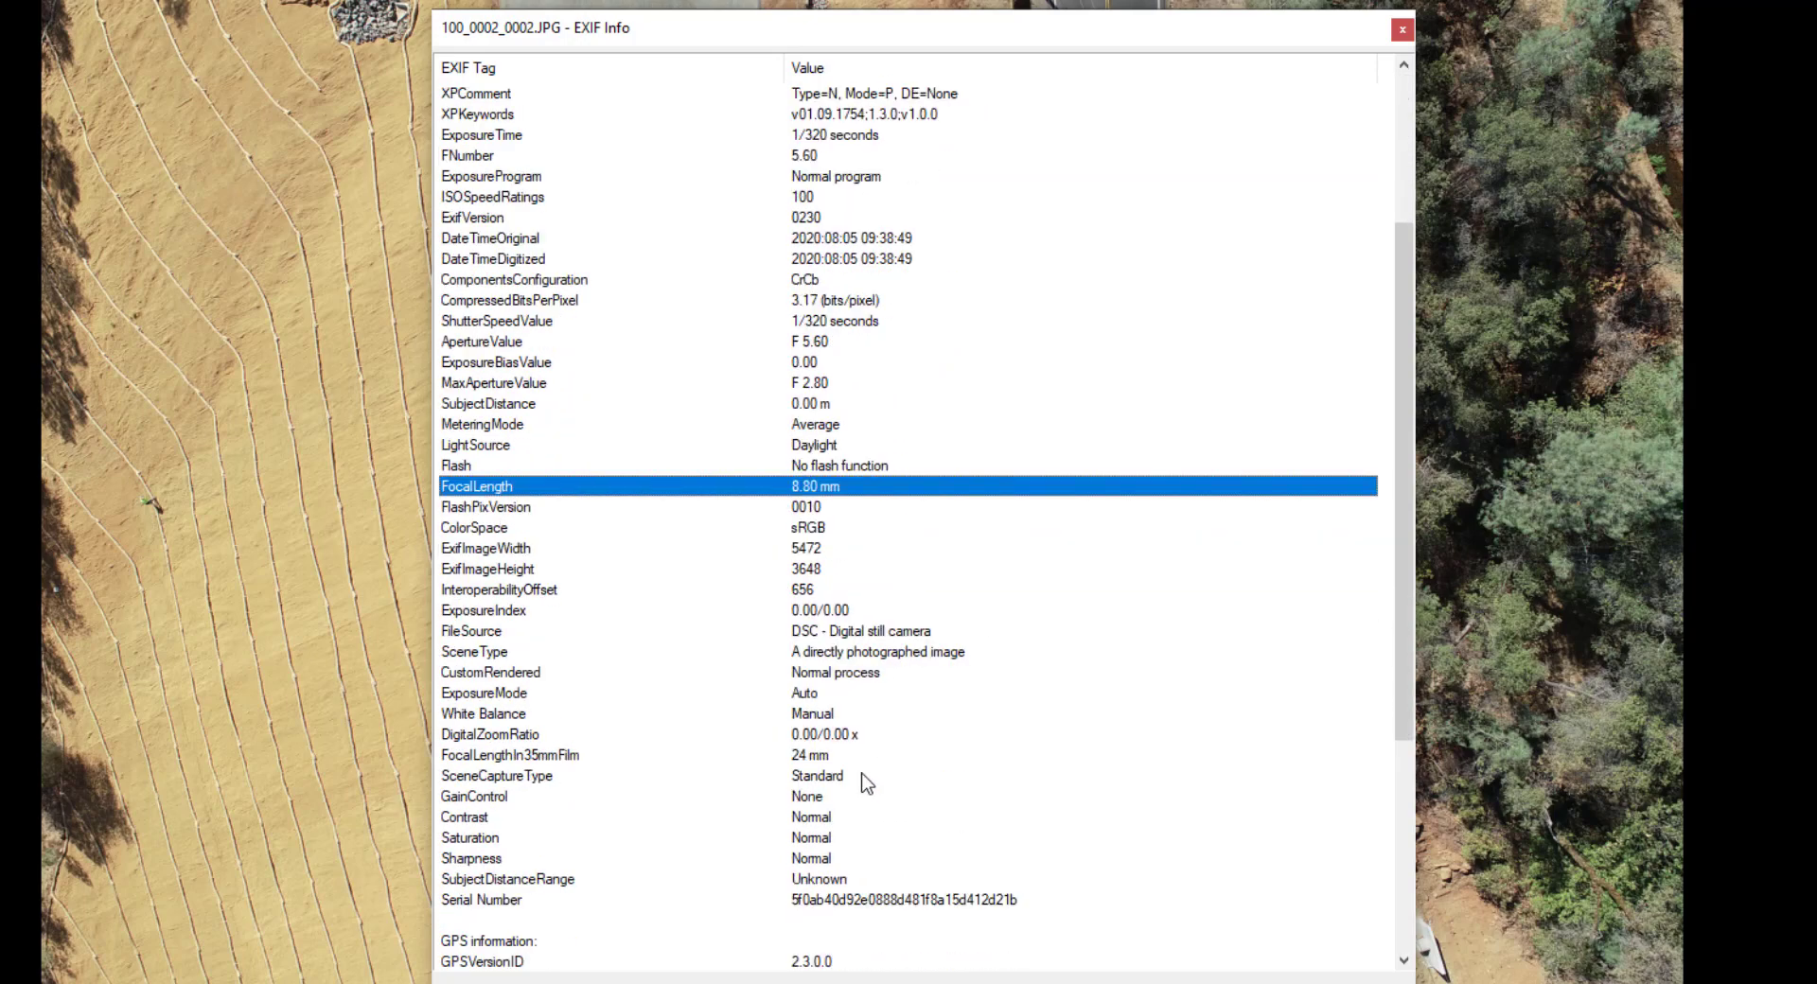
{"action": "scroll", "coordinate": [867, 782], "scroll_direction": "up", "scroll_amount": 4}
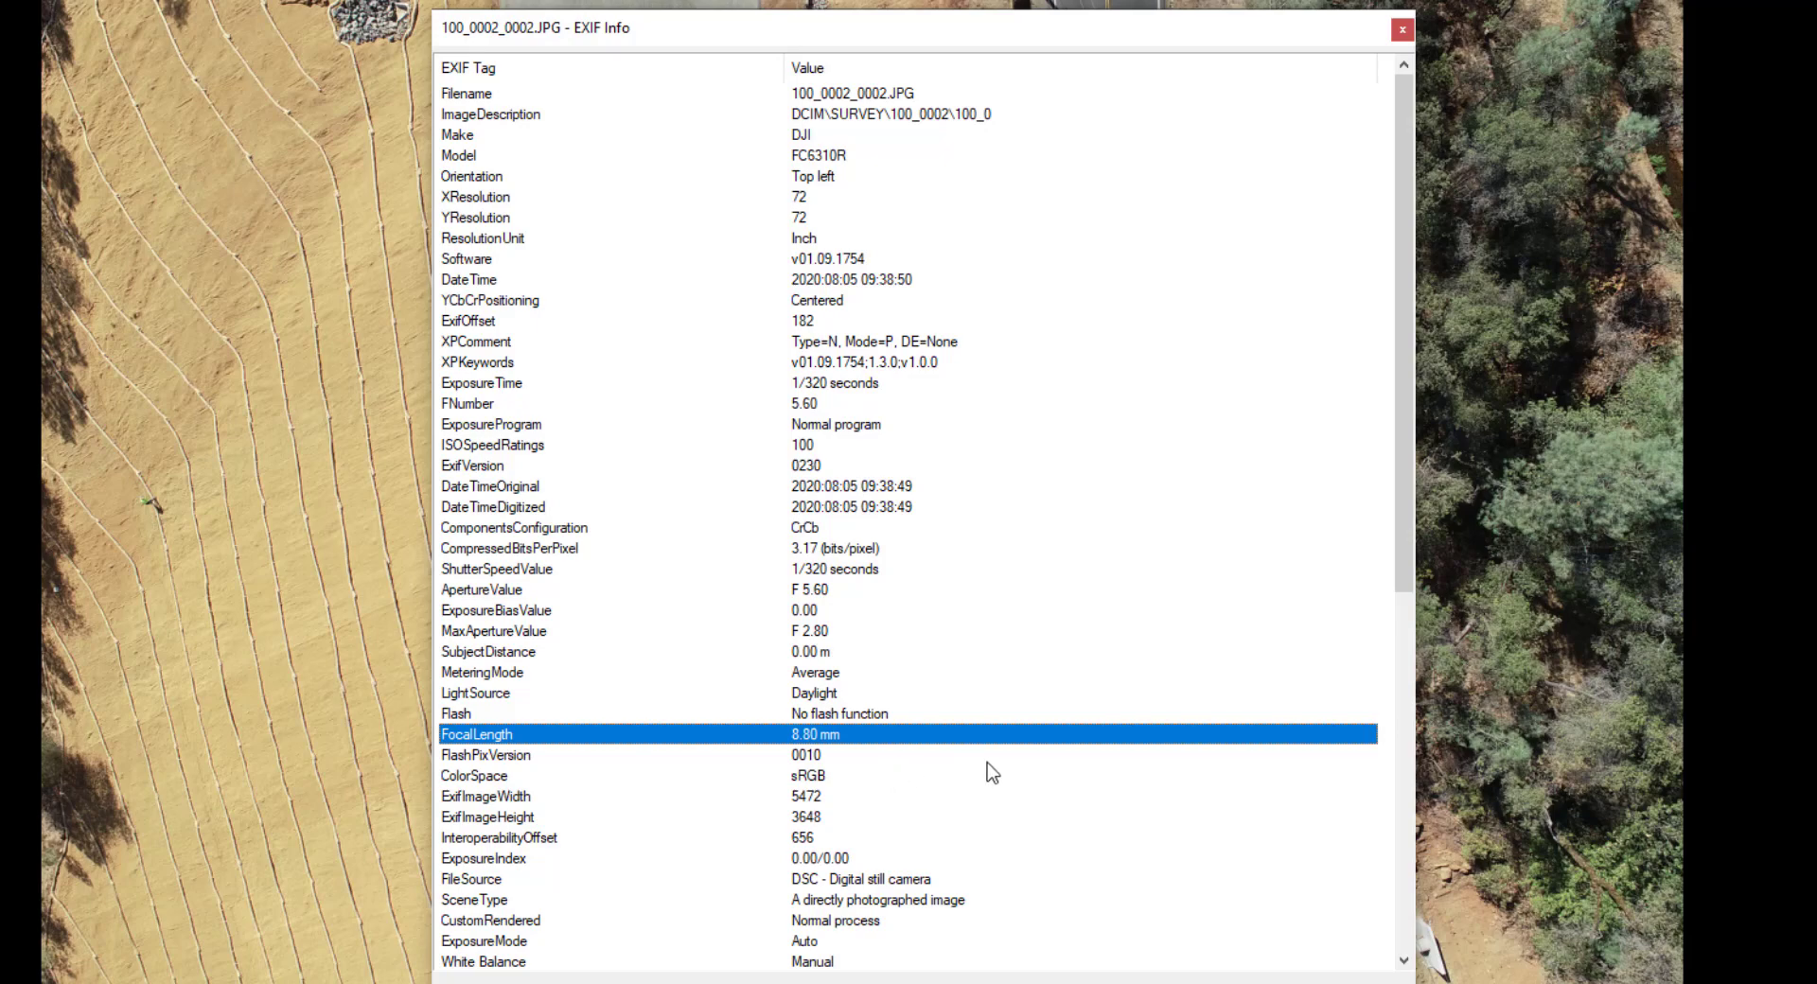
{"action": "scroll", "coordinate": [974, 769], "scroll_direction": "down", "scroll_amount": 1}
{"action": "left_click", "coordinate": [890, 735]}
{"action": "left_click", "coordinate": [829, 755]}
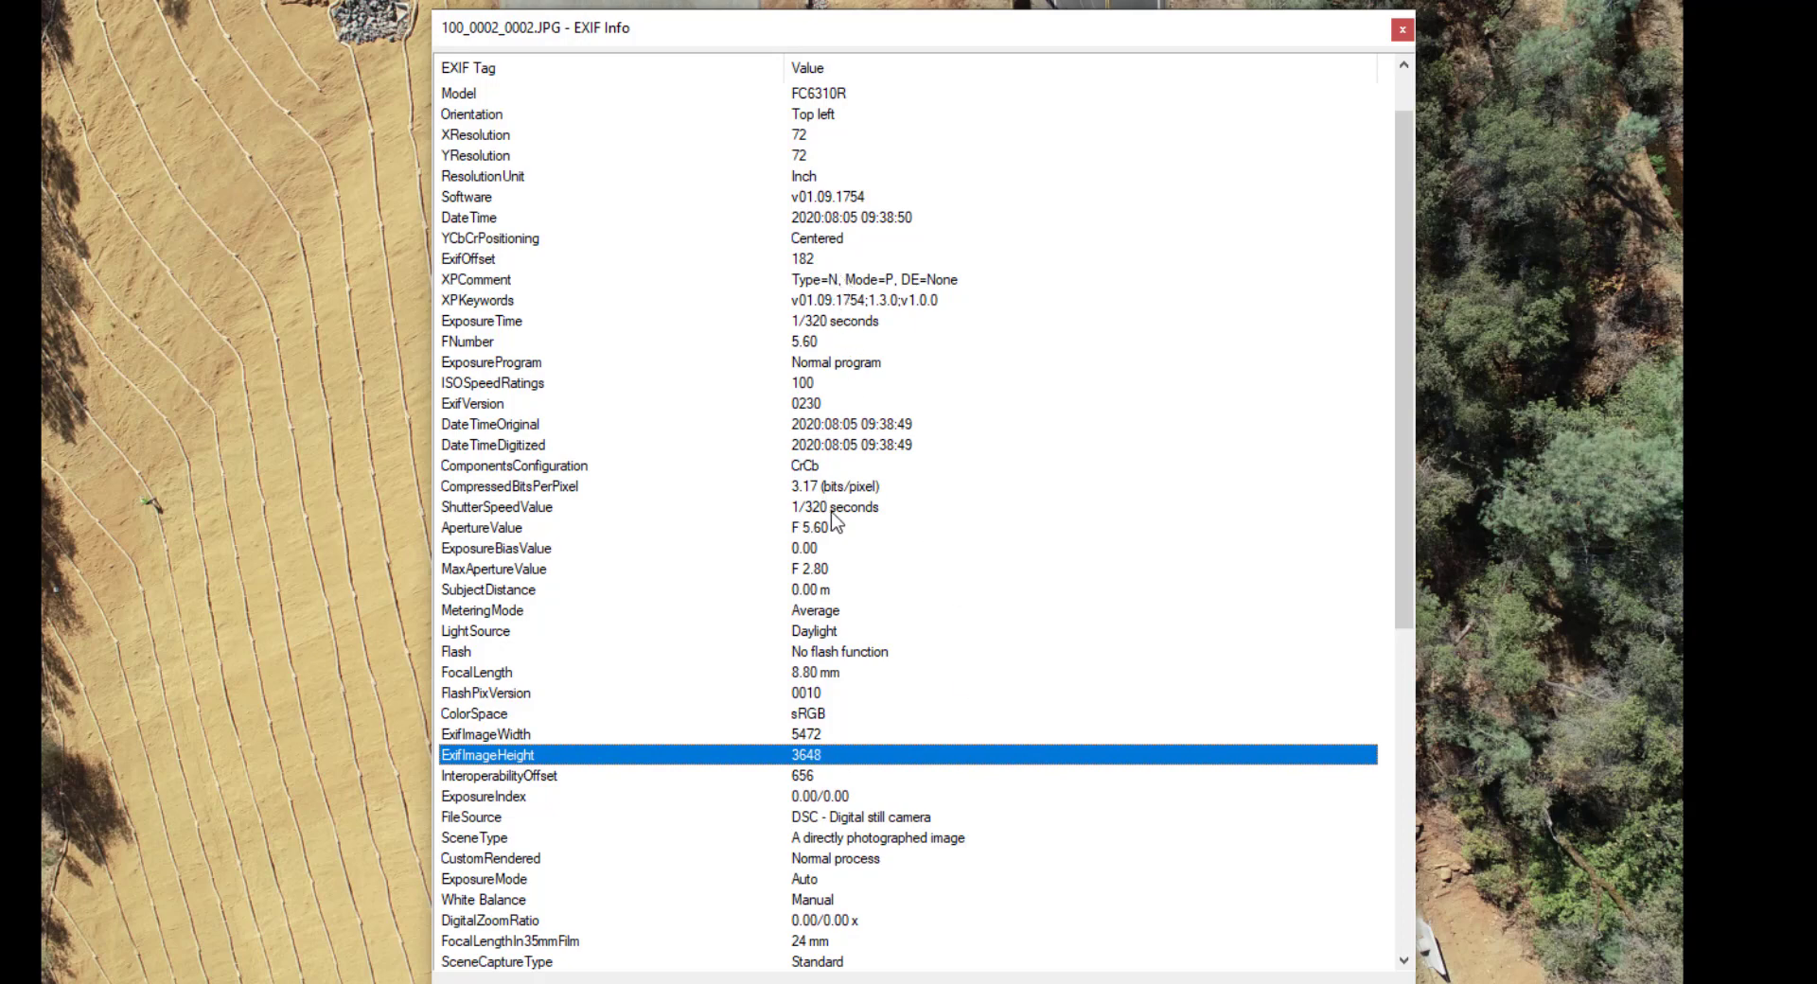
{"action": "scroll", "coordinate": [882, 641], "scroll_direction": "down", "scroll_amount": 6}
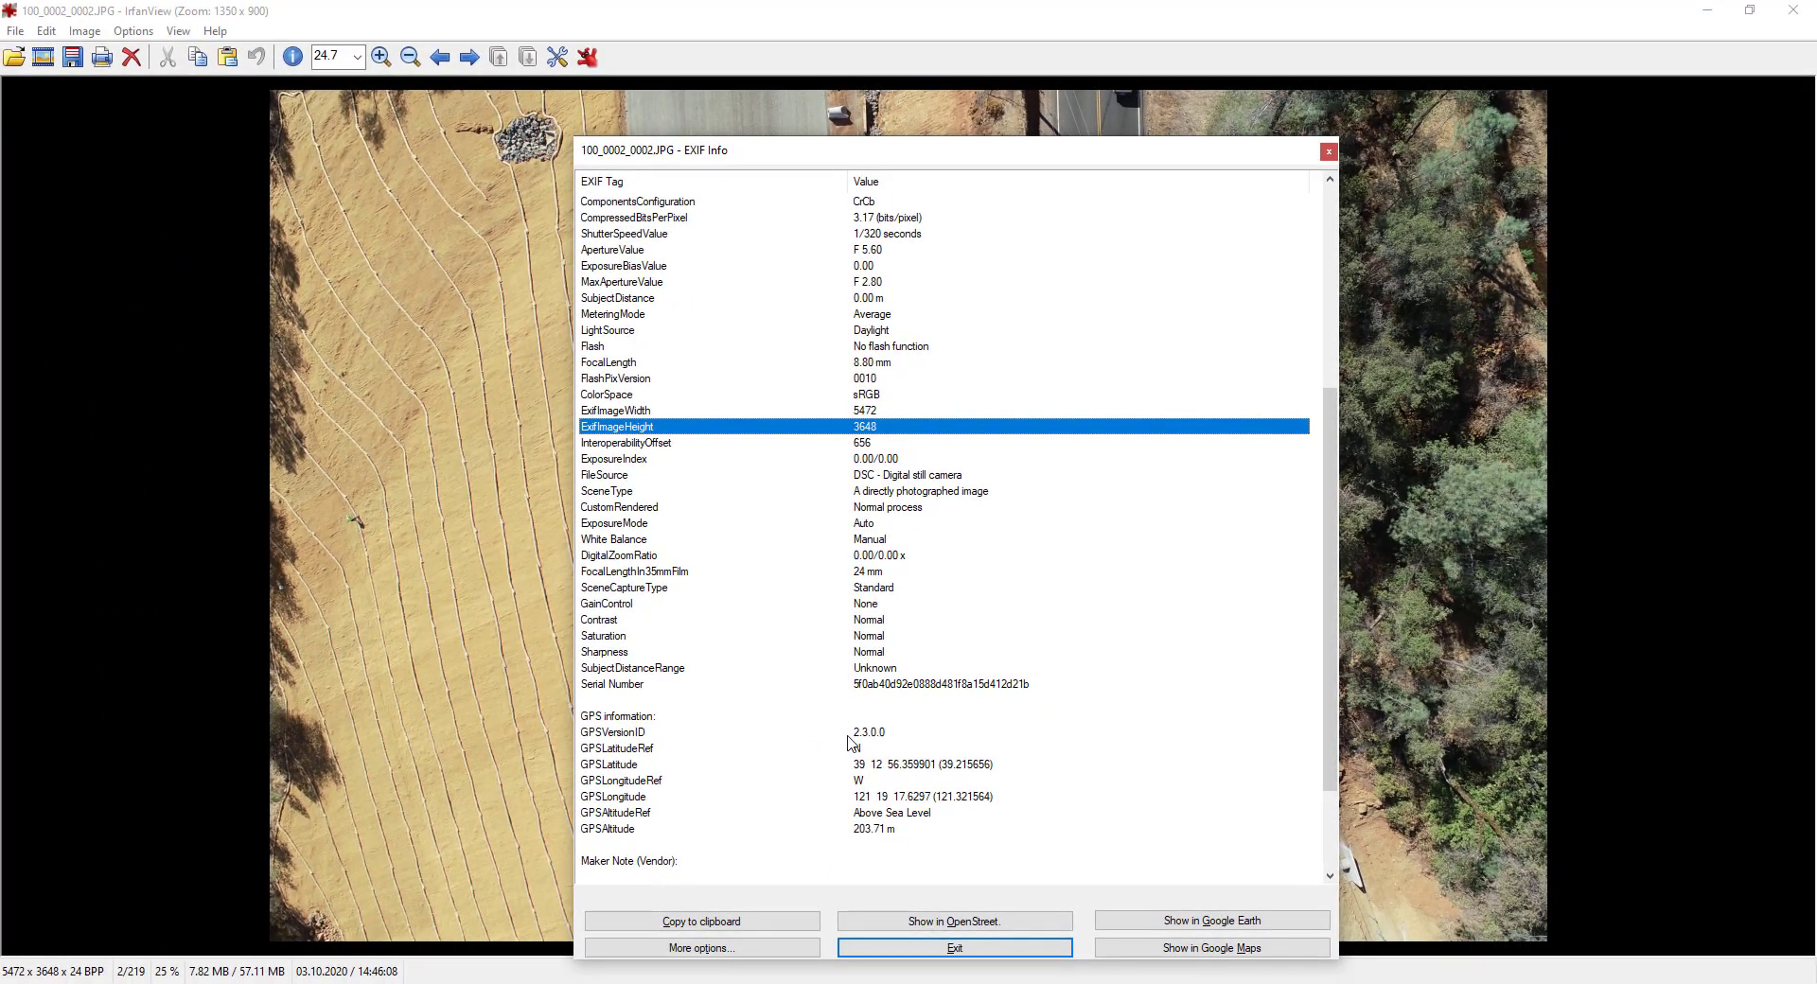
{"action": "left_click", "coordinate": [1329, 152]}
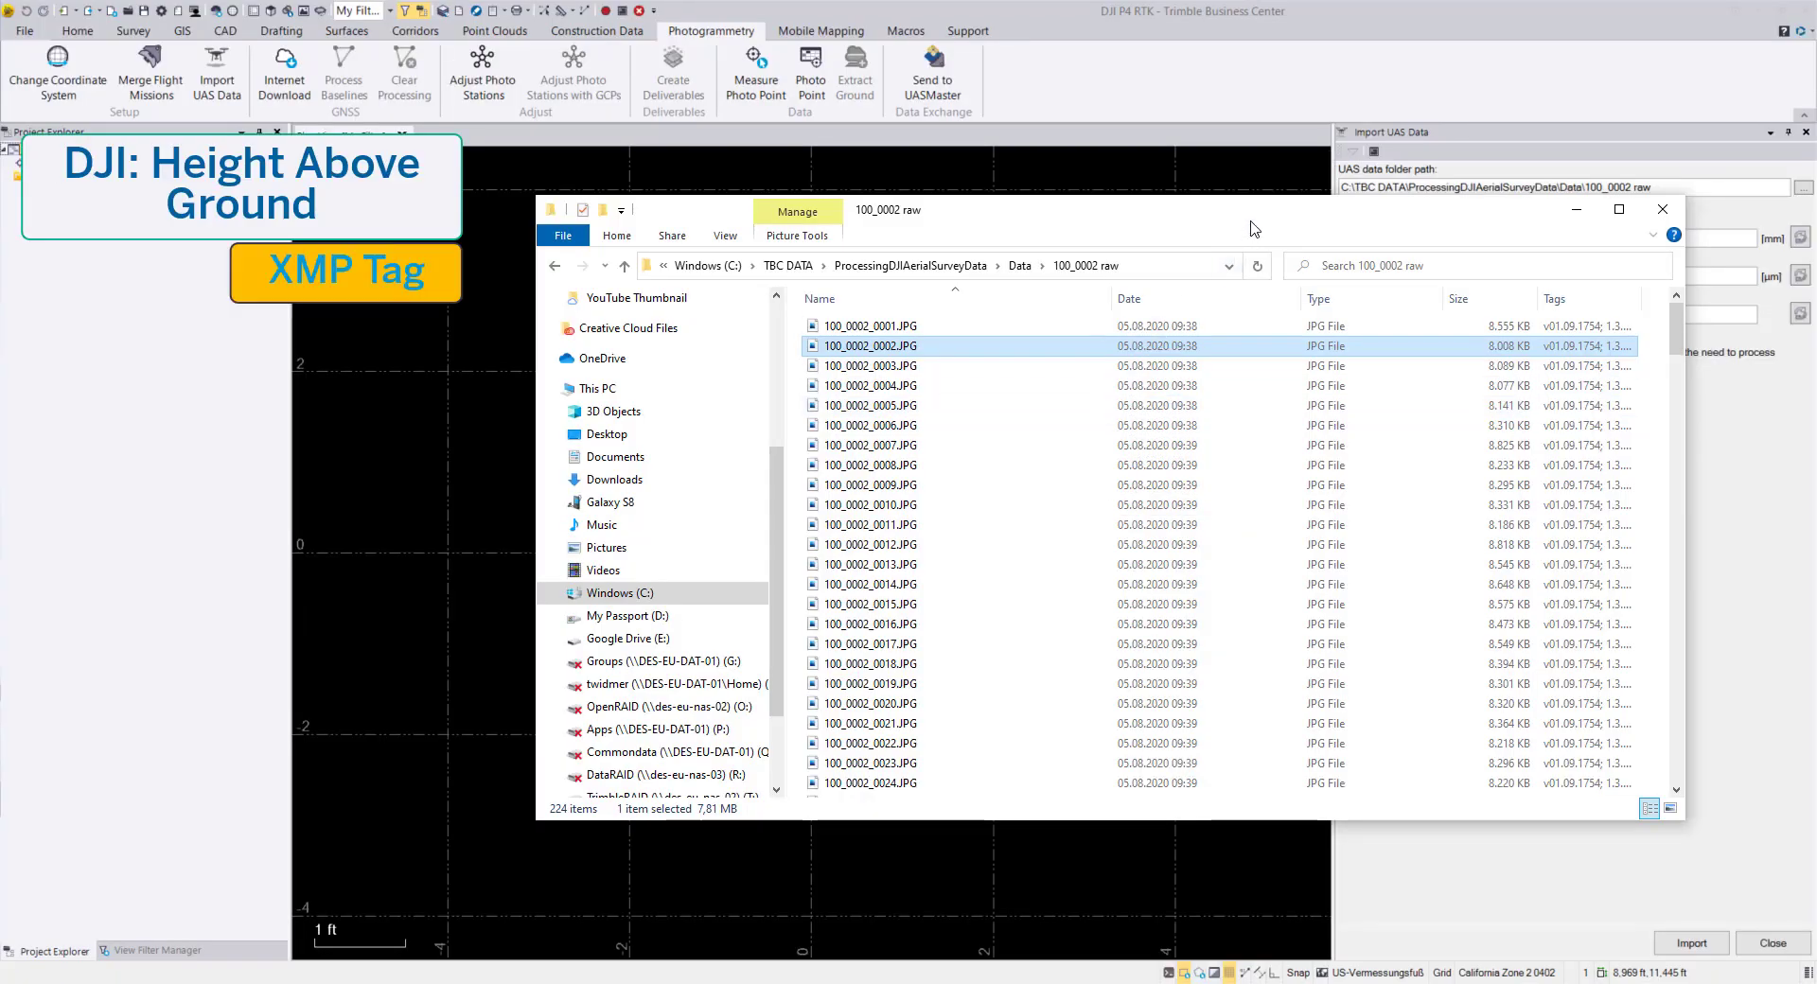
Open 100_0002_0002.JPG in Notepad++ from File Explorer and highlight the drone-dji:RelativeAltitude line in its XMP metadata.
{"action": "left_click_drag", "start_coordinate": [1249, 221], "coordinate": [833, 233]}
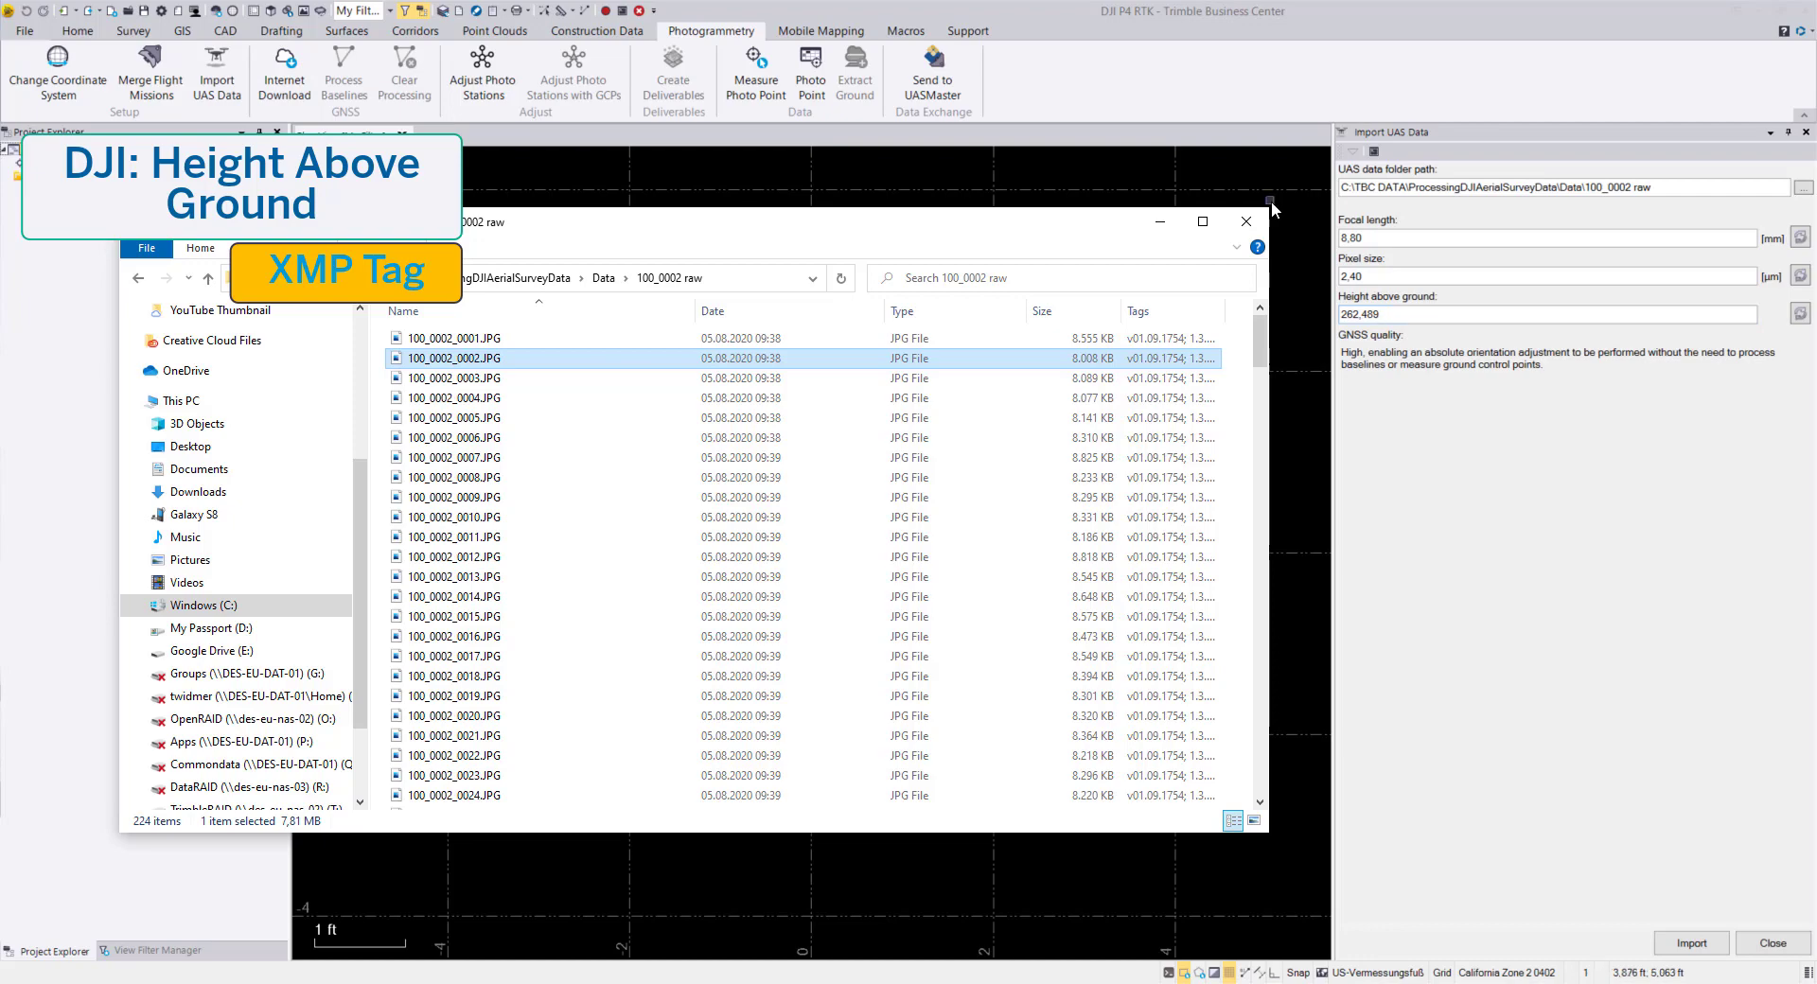
{"action": "right_click", "coordinate": [511, 365]}
{"action": "left_click", "coordinate": [605, 663]}
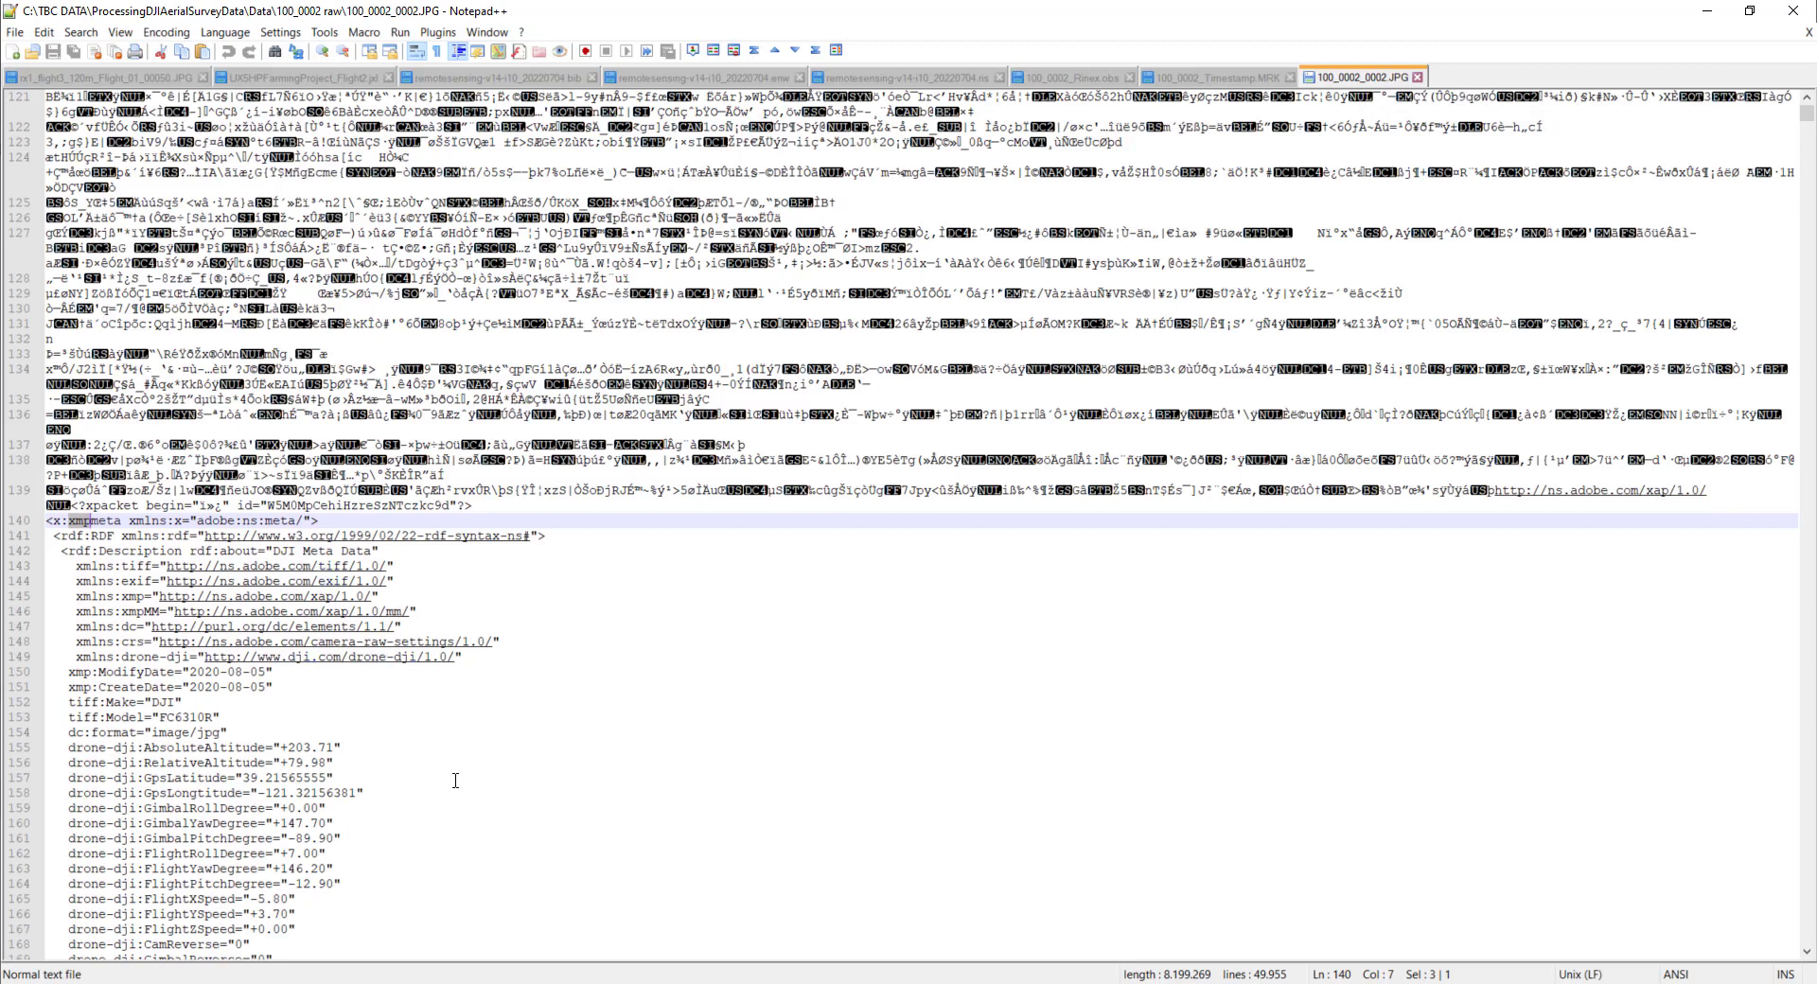
{"action": "scroll", "coordinate": [387, 757], "scroll_direction": "down", "scroll_amount": 3}
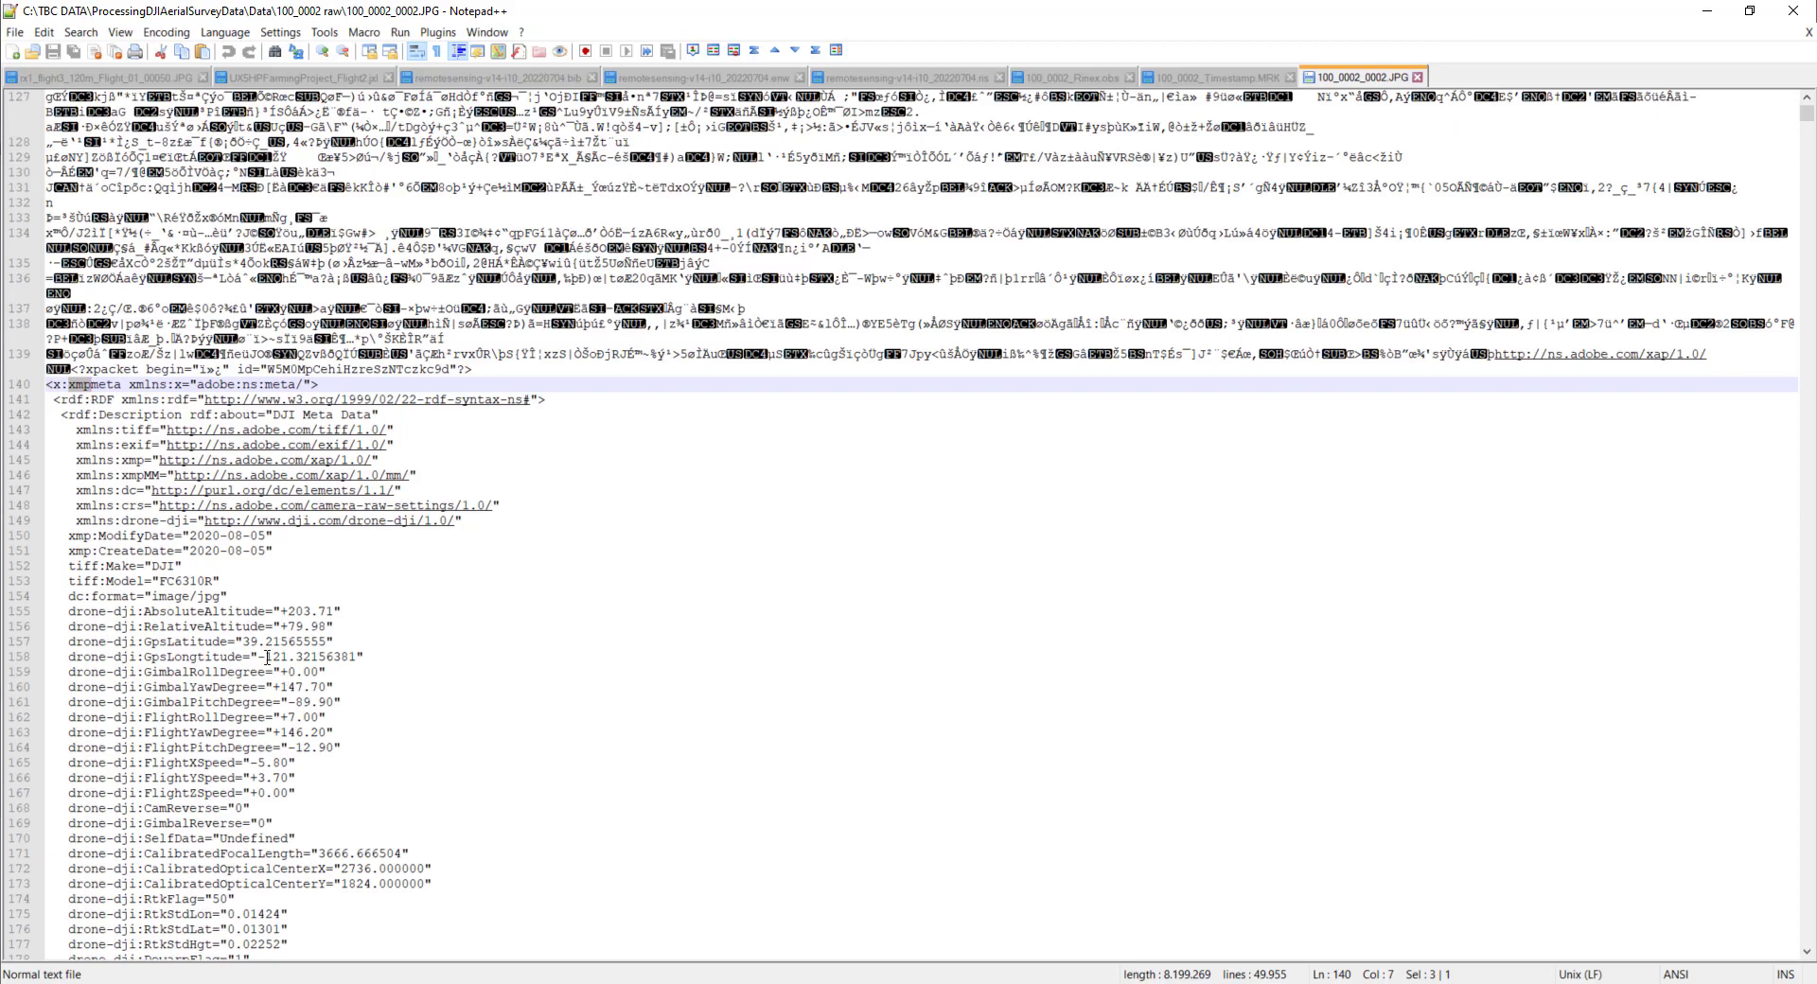
{"action": "left_click_drag", "start_coordinate": [335, 626], "coordinate": [48, 614]}
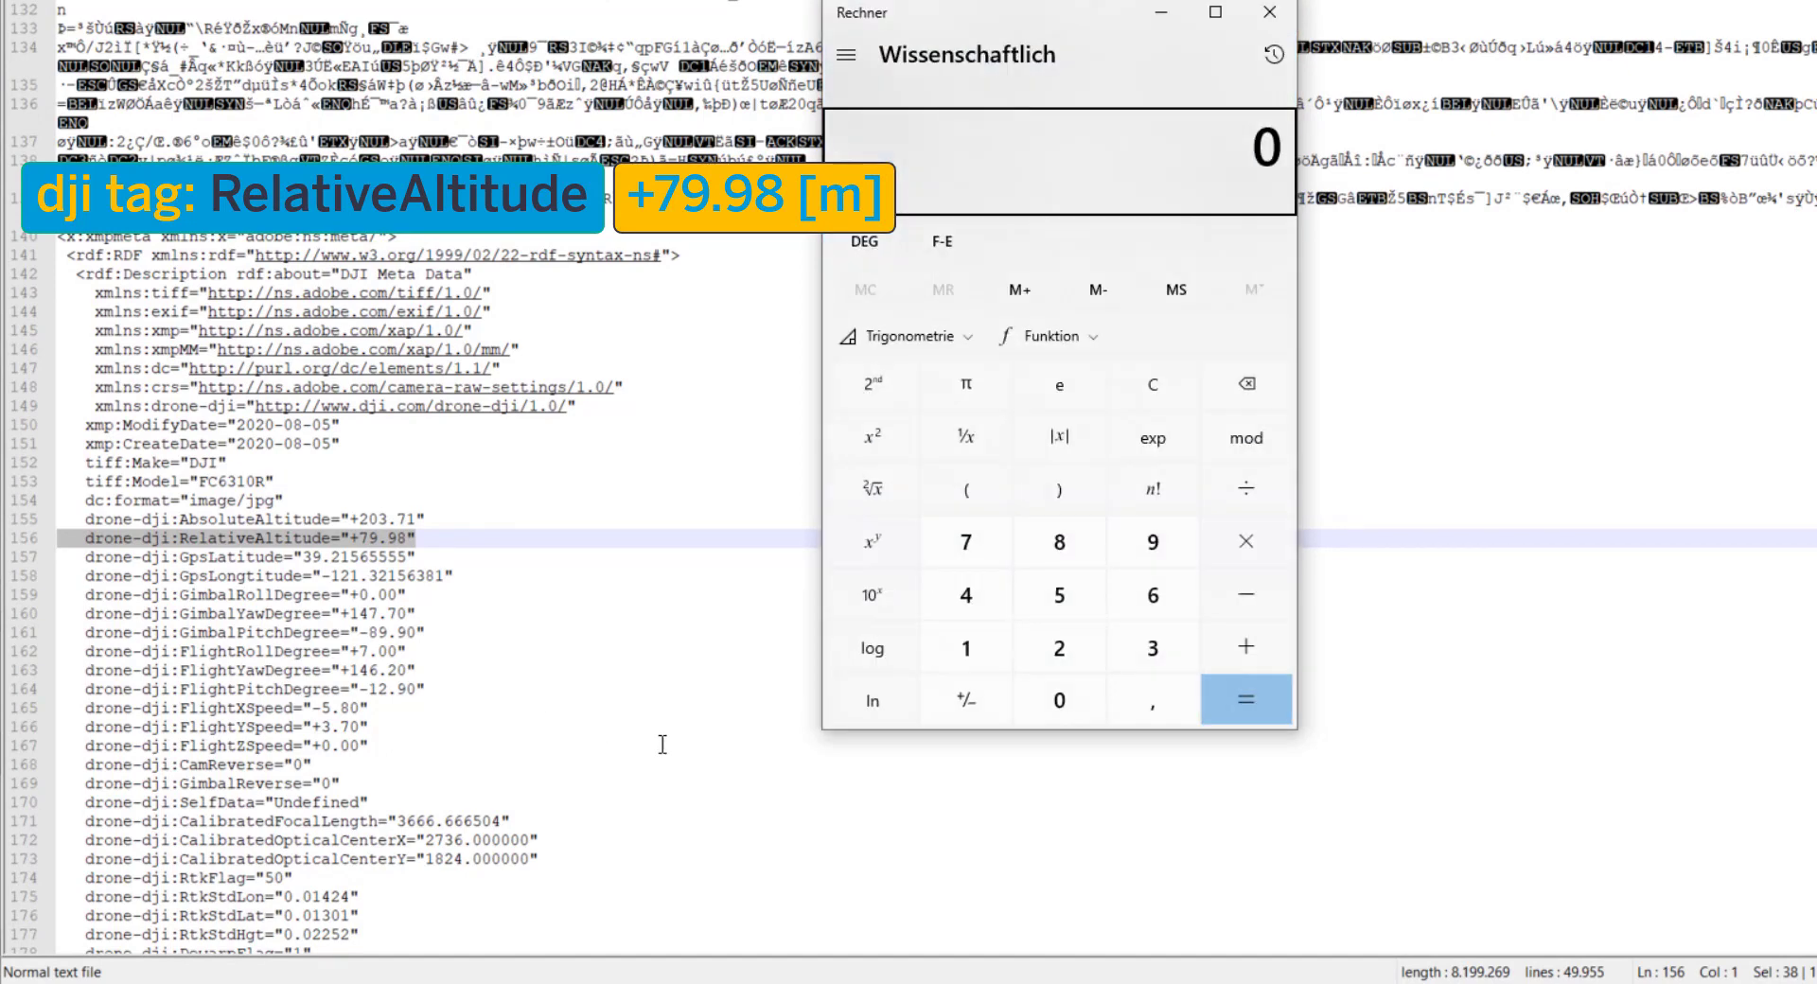
Calculate the metre-to-foot conversion factor in Calculator by dividing 1 by 0,3048.
{"action": "left_click", "coordinate": [981, 652]}
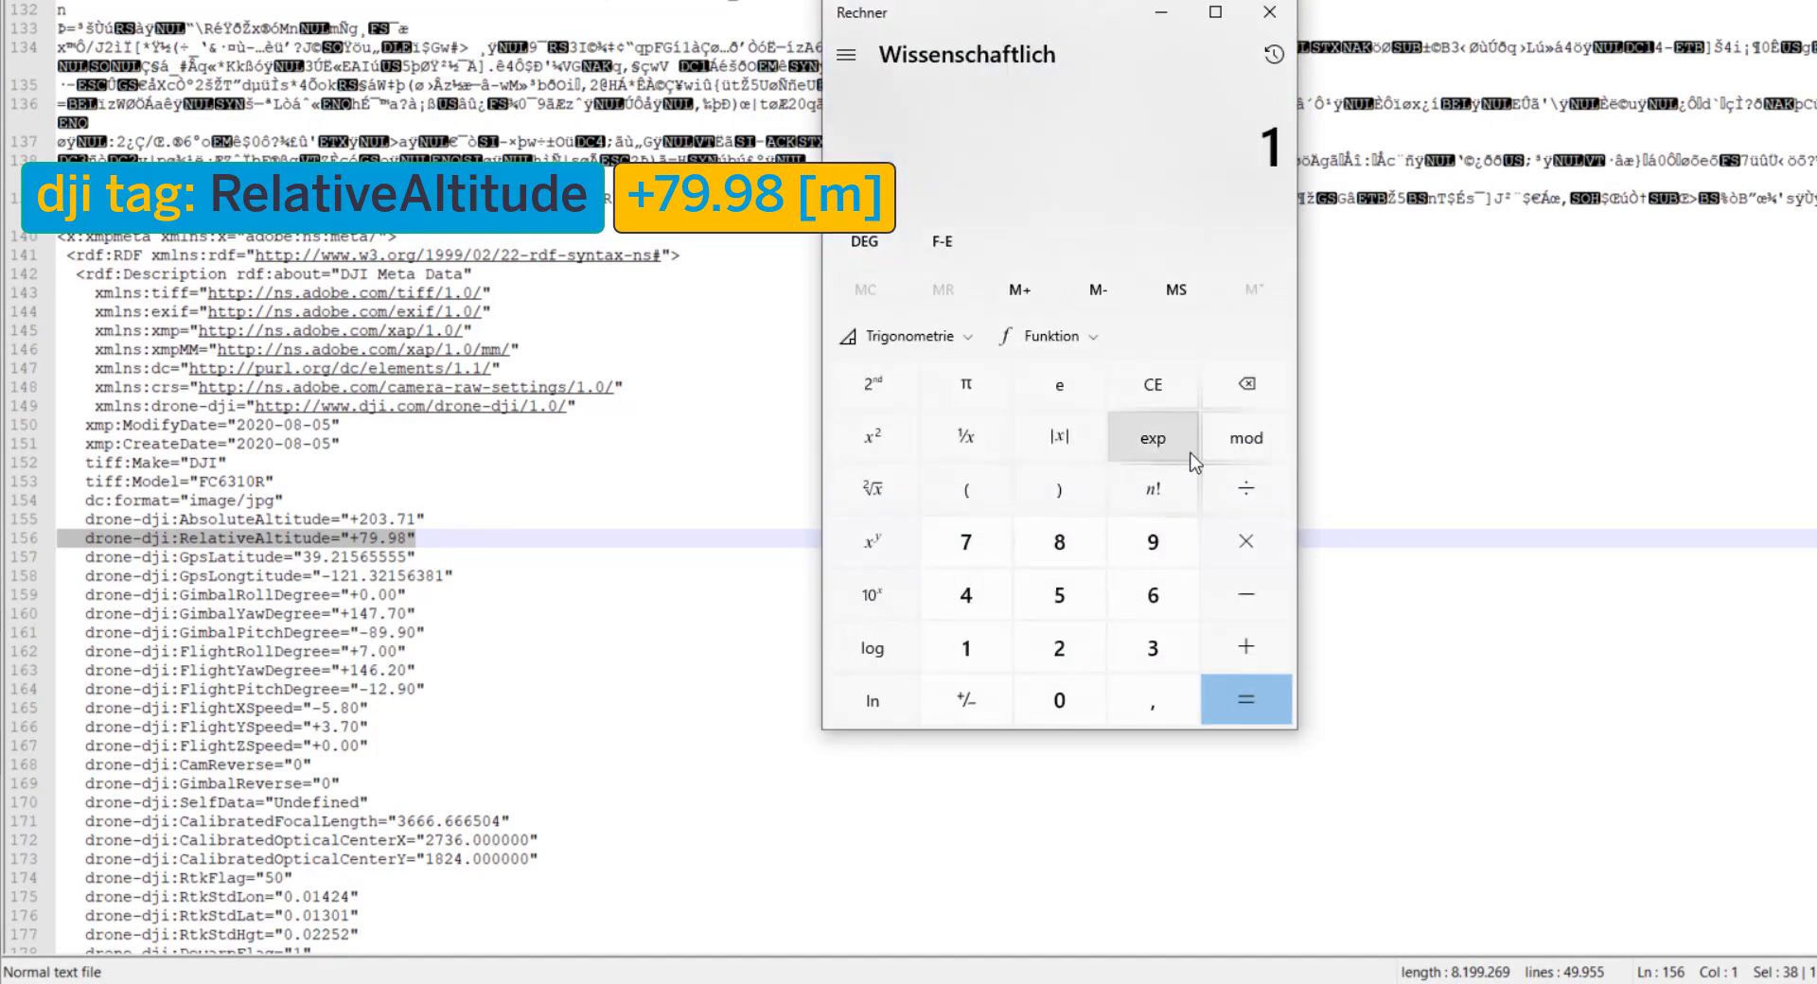
{"action": "left_click", "coordinate": [1234, 494]}
{"action": "left_click", "coordinate": [1041, 702]}
{"action": "left_click", "coordinate": [1153, 705]}
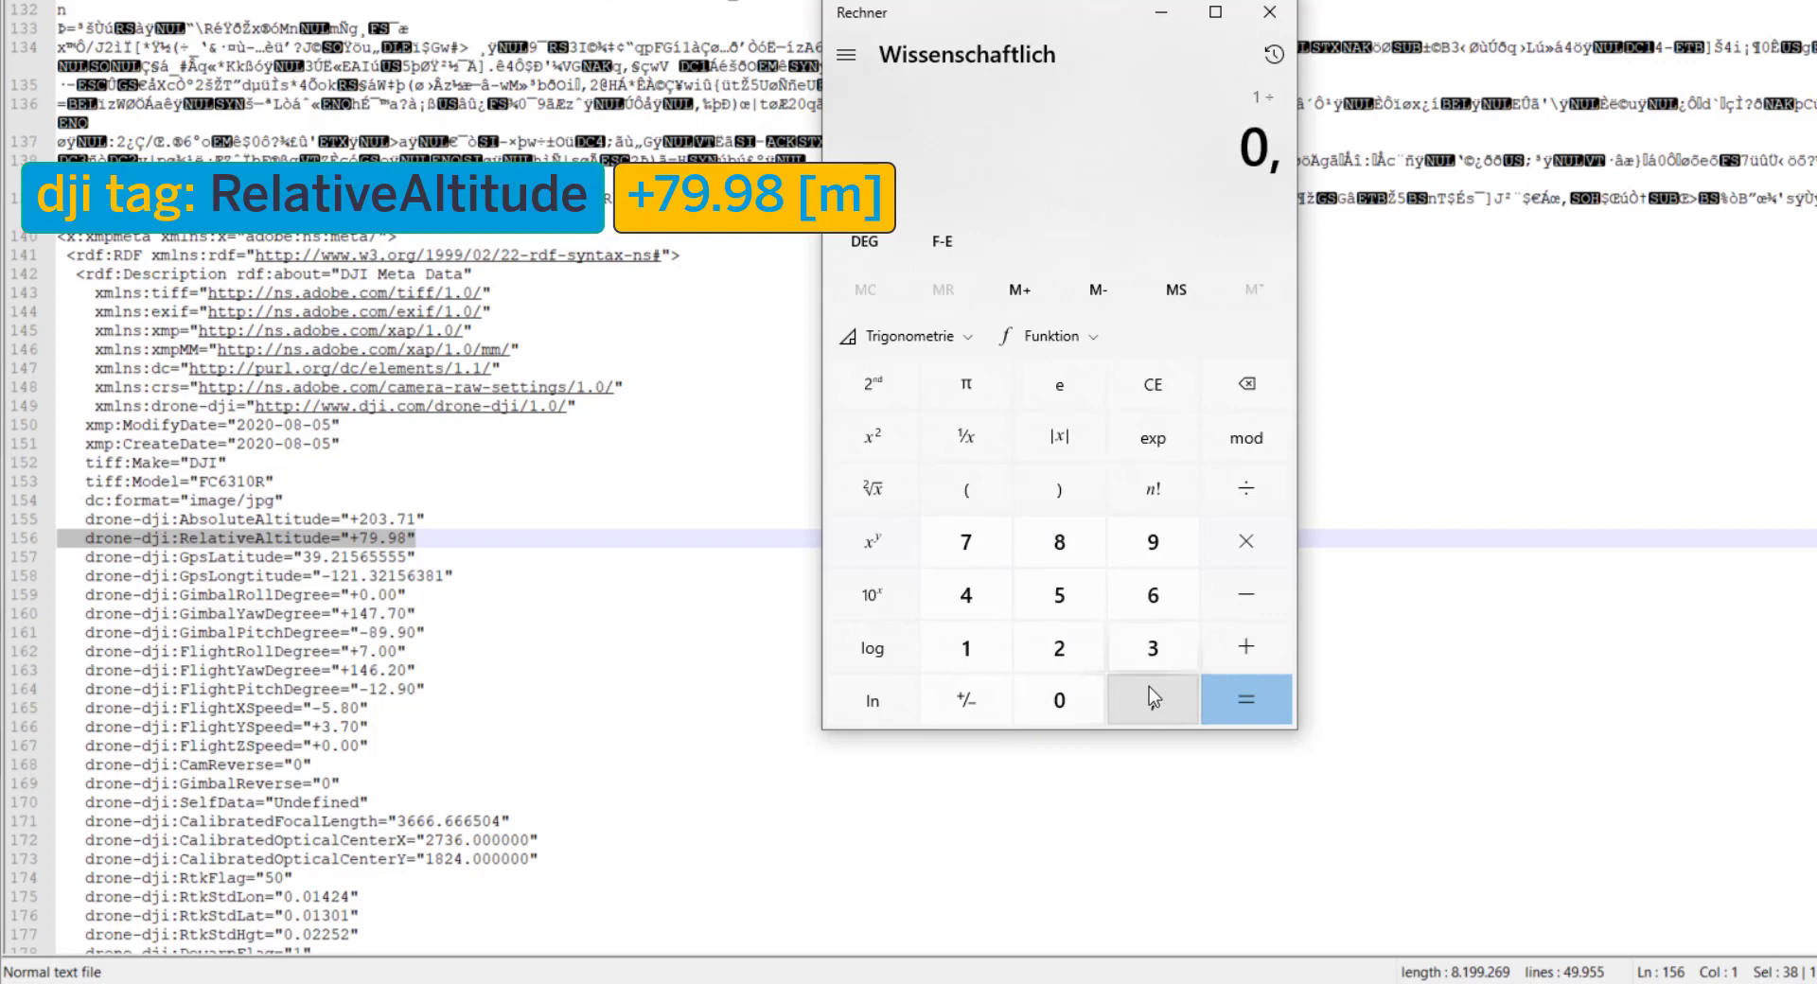
{"action": "left_click", "coordinate": [1152, 648]}
{"action": "left_click", "coordinate": [1059, 700]}
{"action": "left_click", "coordinate": [966, 595]}
{"action": "left_click", "coordinate": [1050, 554]}
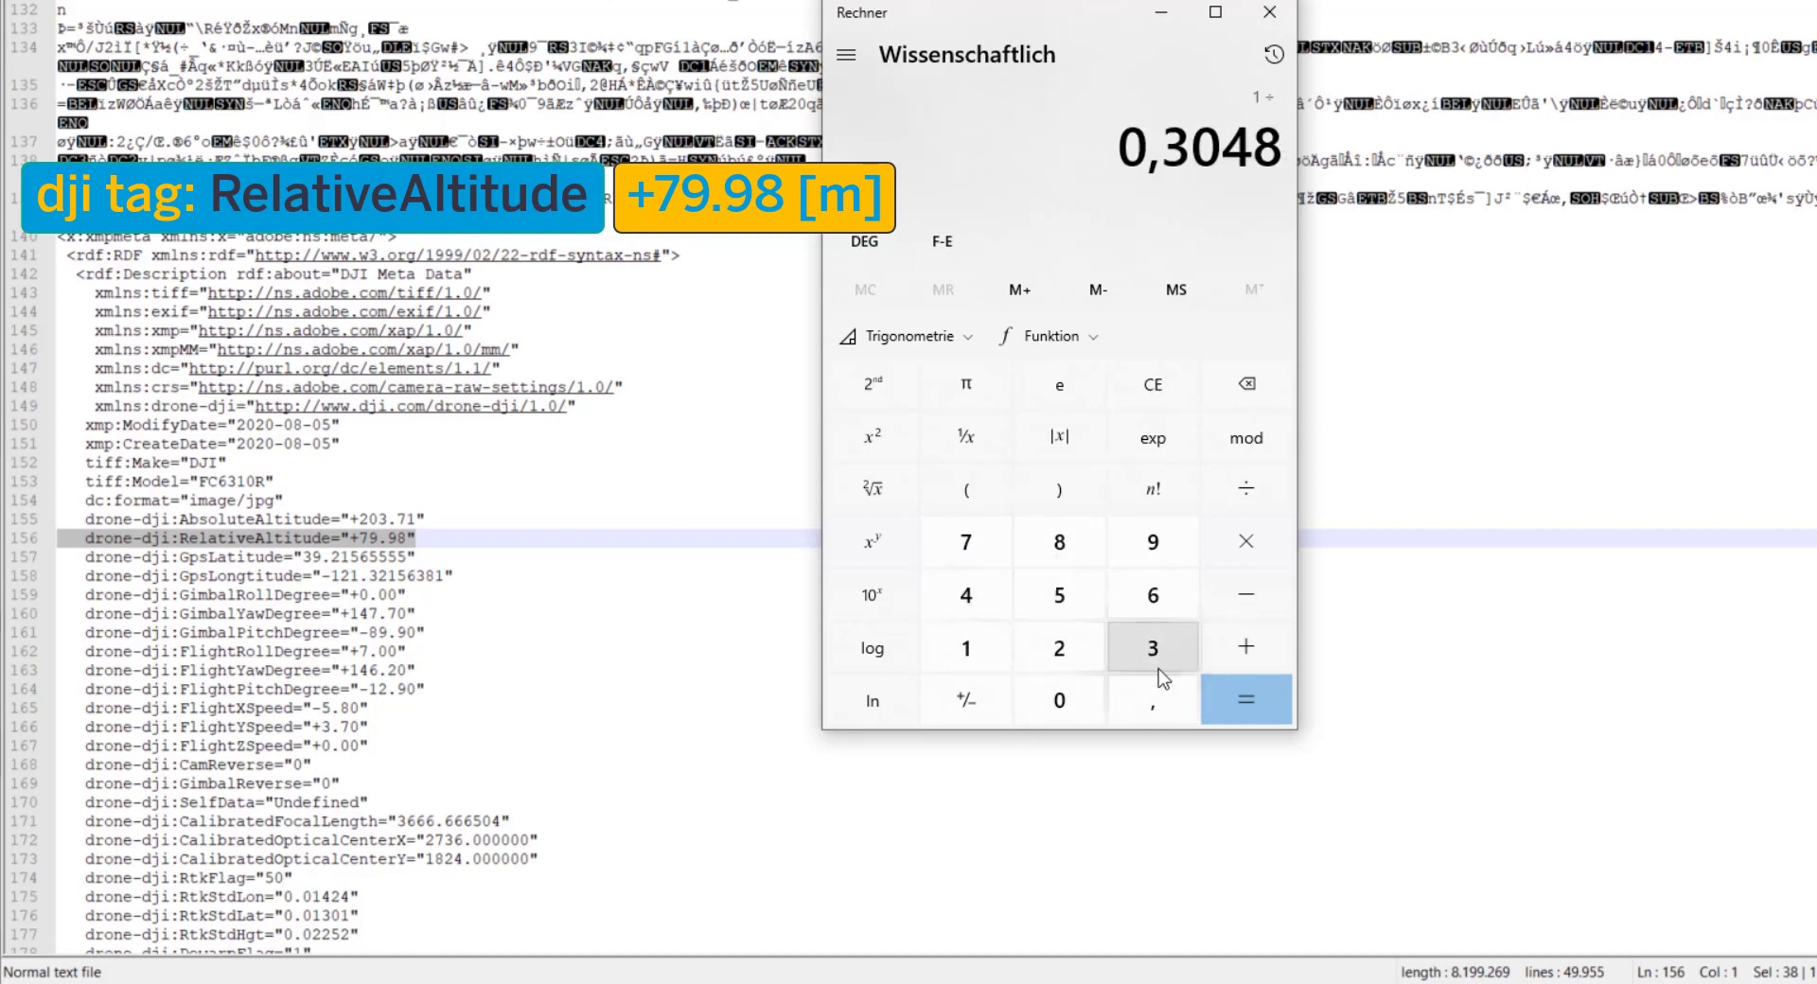
{"action": "left_click", "coordinate": [1249, 696]}
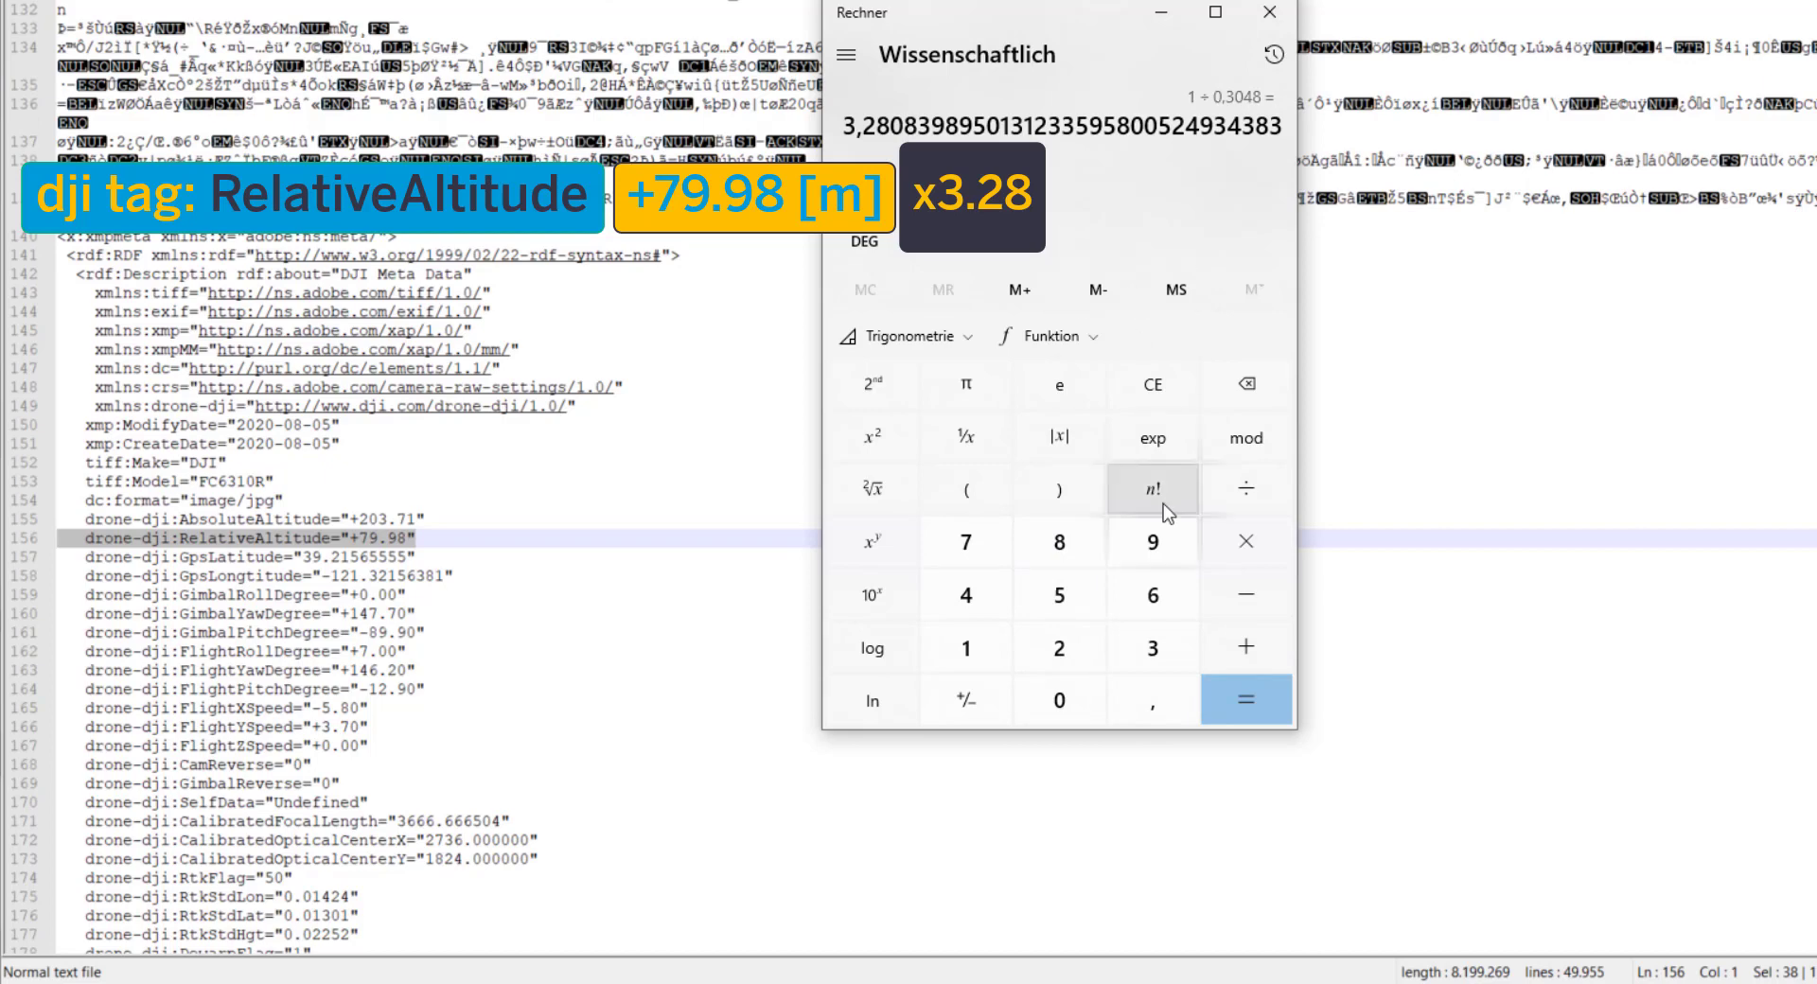
Multiply the conversion factor by 80 to get the flight height in feet, and close the calculator.
{"action": "left_click", "coordinate": [1235, 556]}
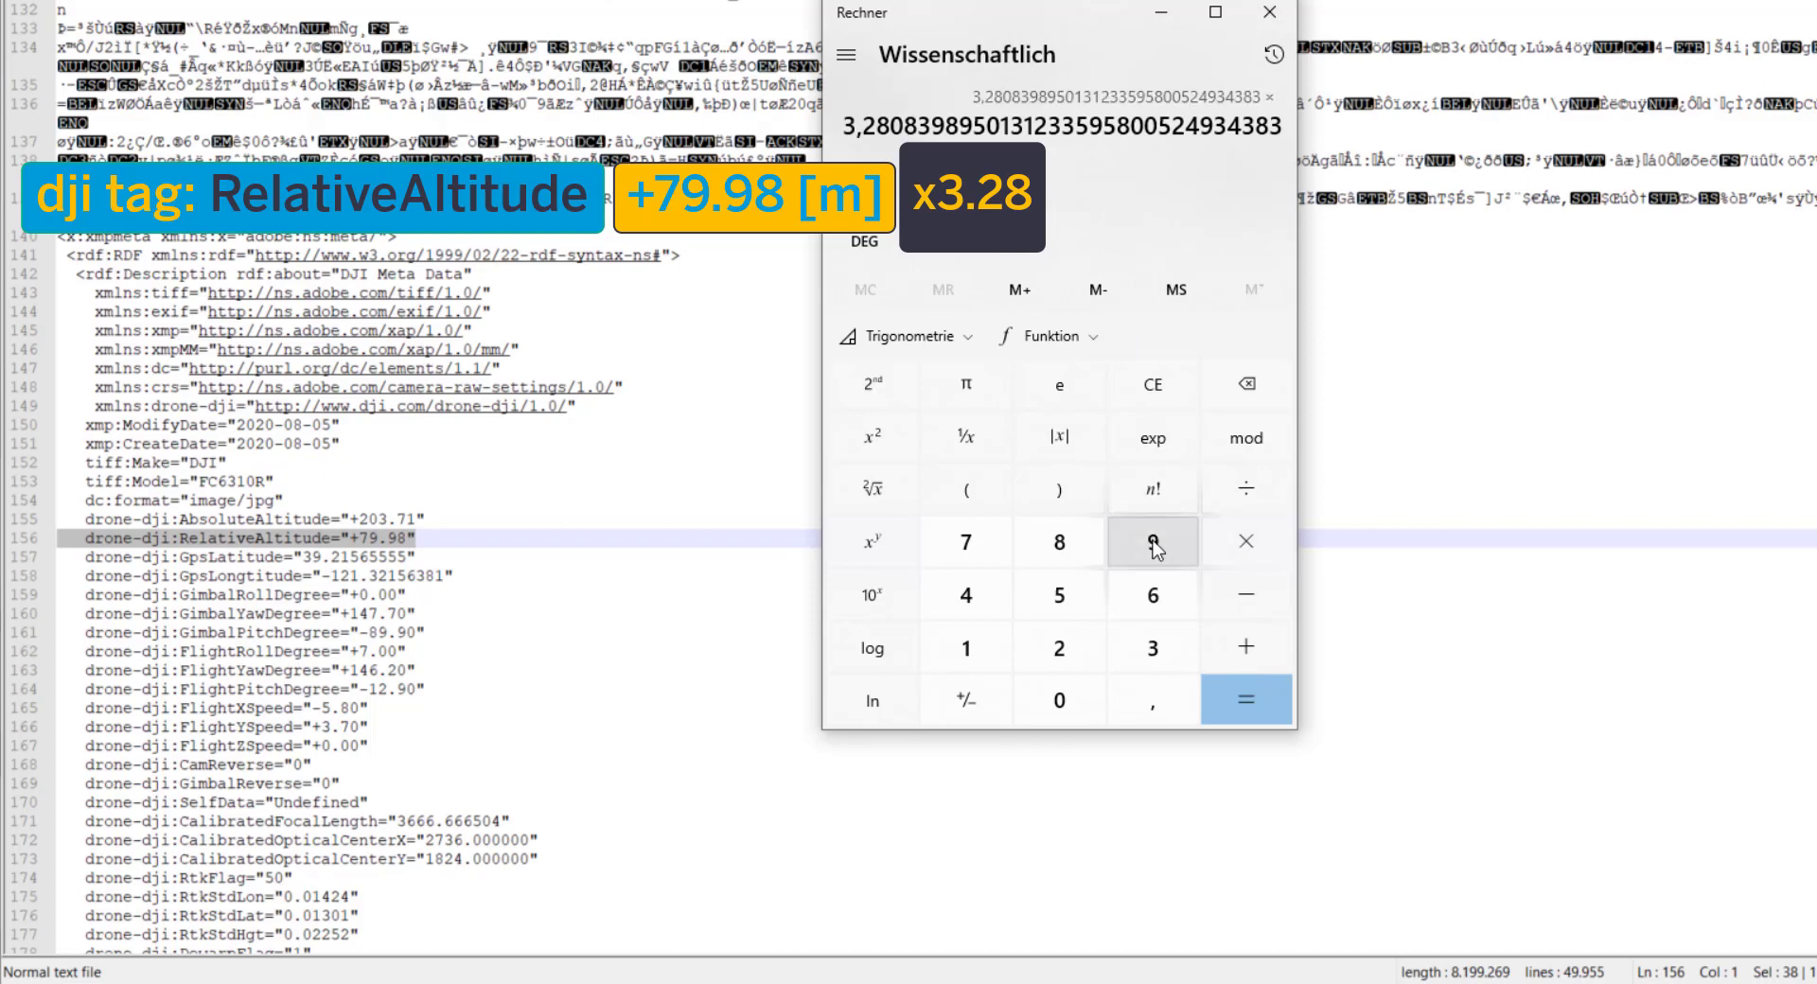
{"action": "left_click", "coordinate": [1059, 542]}
{"action": "left_click", "coordinate": [1060, 703]}
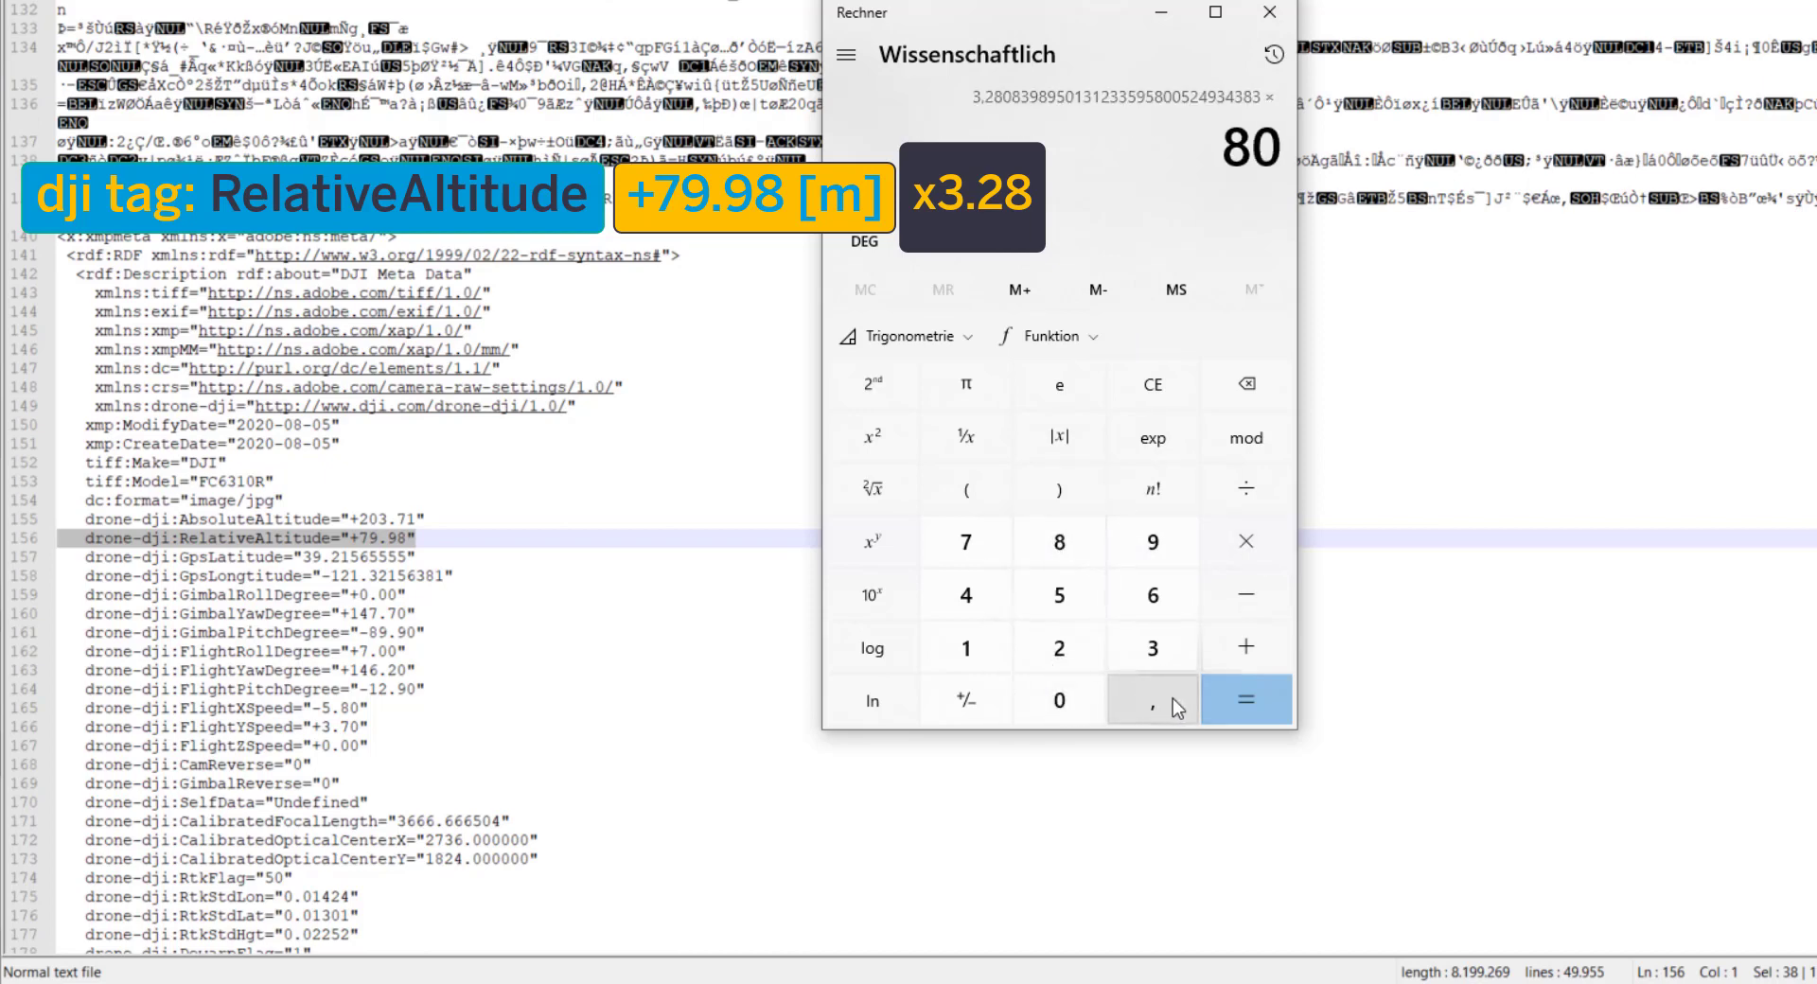
{"action": "left_click", "coordinate": [1247, 700]}
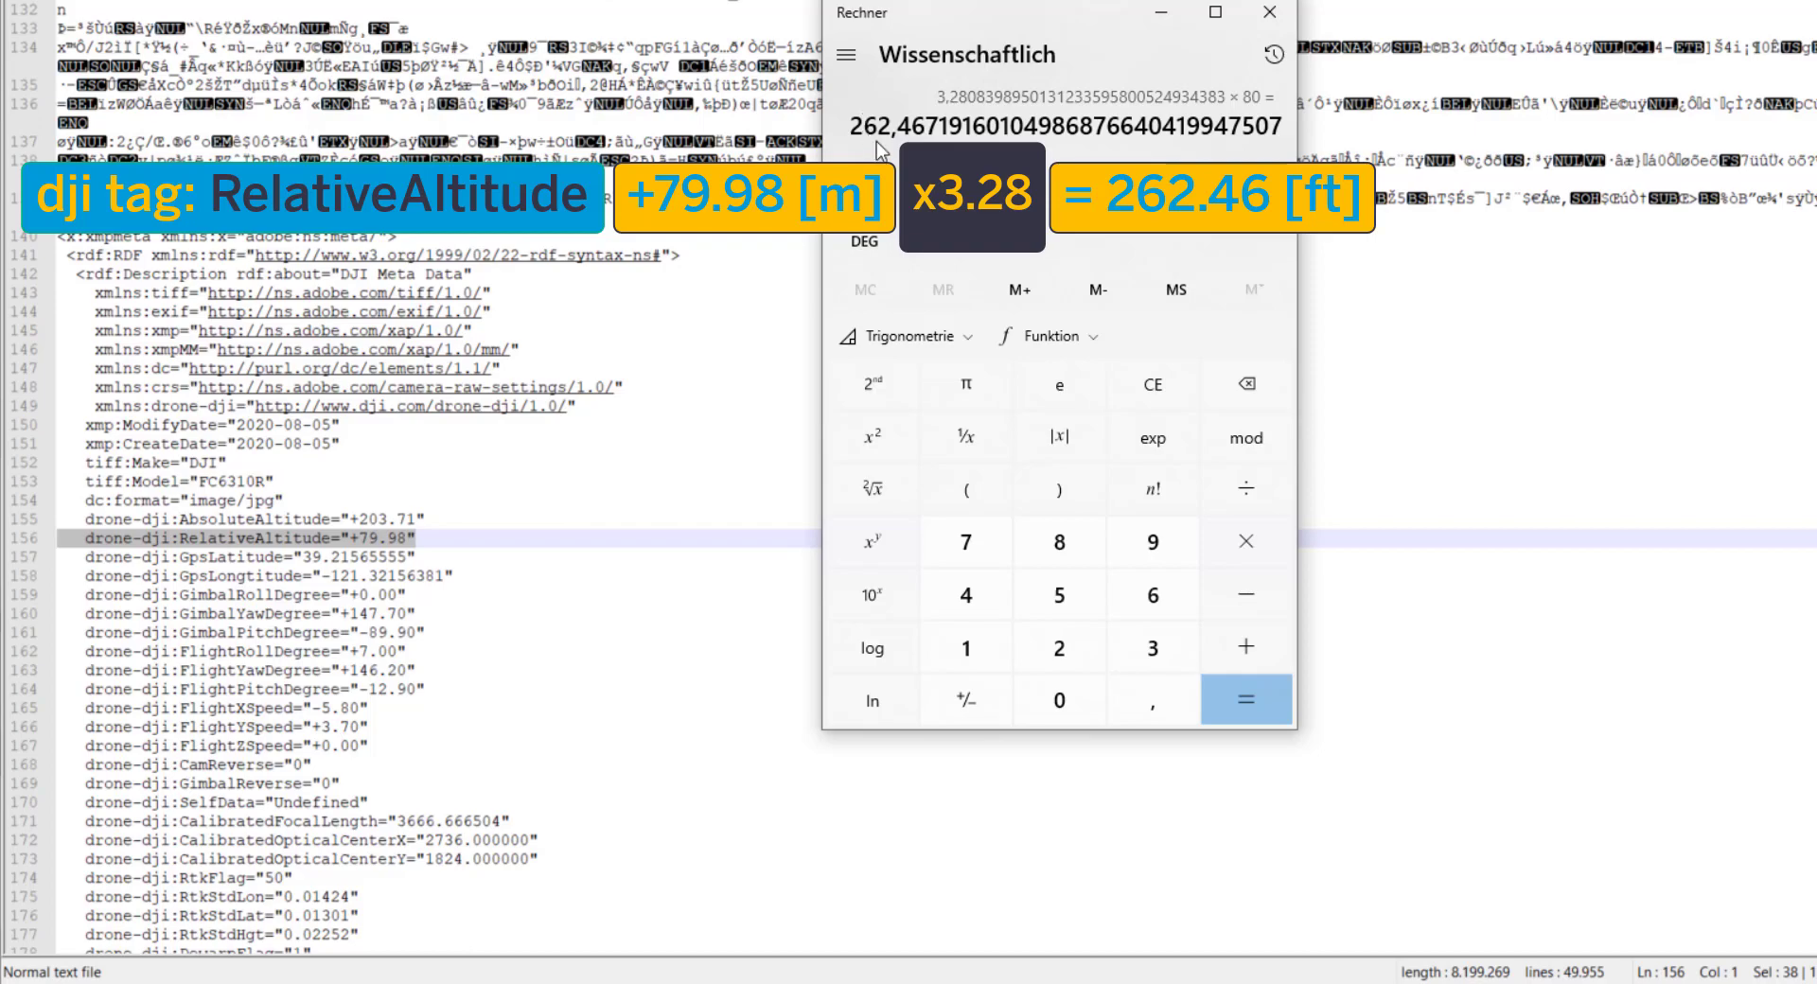
{"action": "left_click", "coordinate": [1266, 14]}
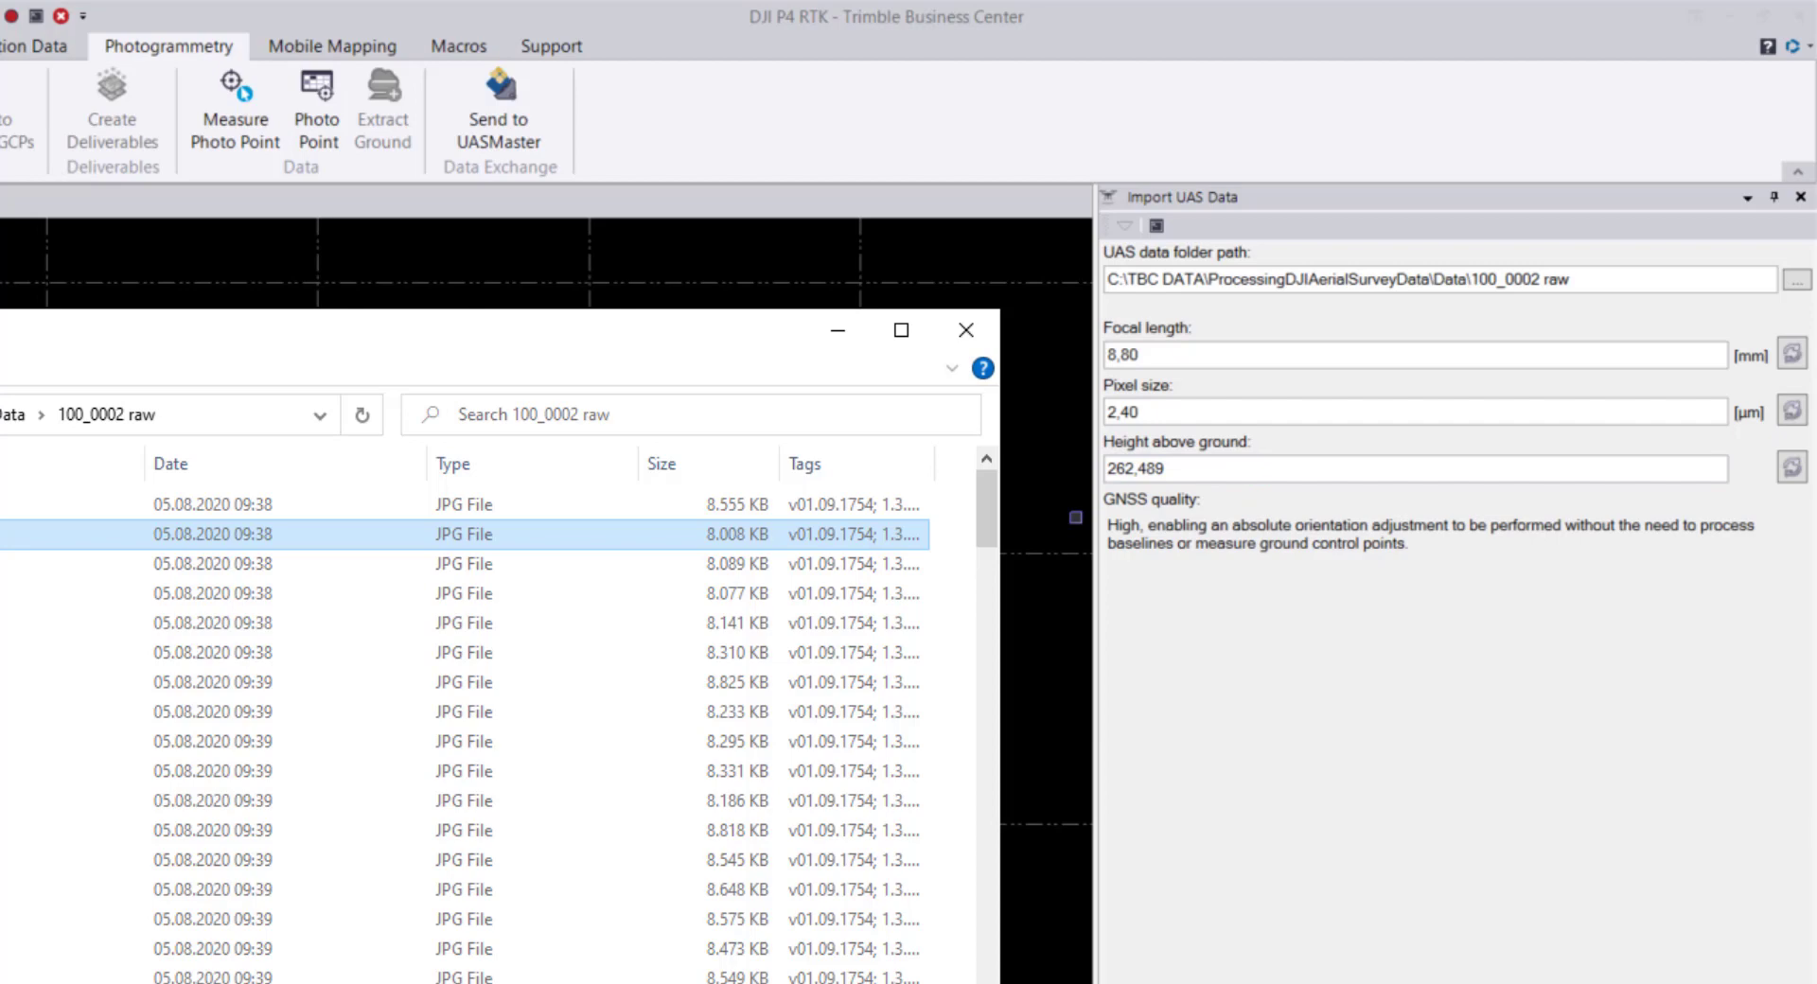
Return to Trimble Business Center and set the Import UAS Data pixel size to 2,41 µm and height above ground to 260.
{"action": "left_click", "coordinate": [1366, 668]}
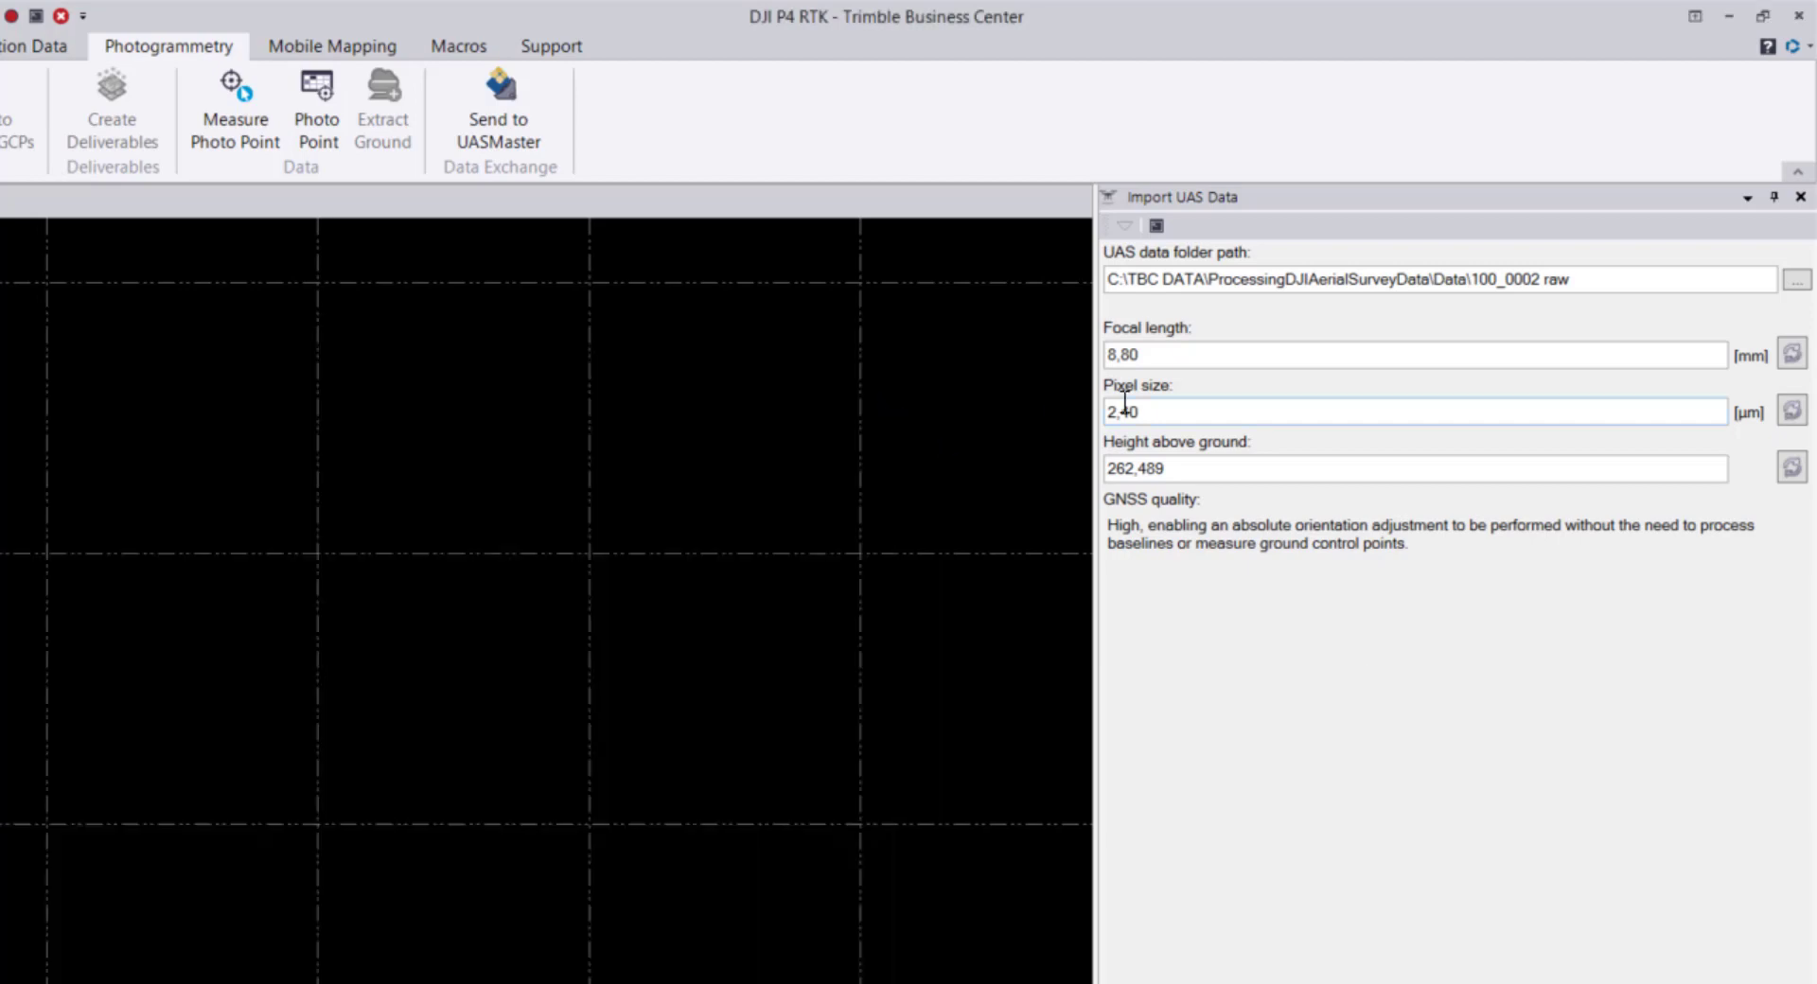
{"action": "left_click", "coordinate": [1178, 412]}
{"action": "key", "text": "BackSpace"}
{"action": "type", "text": "1"}
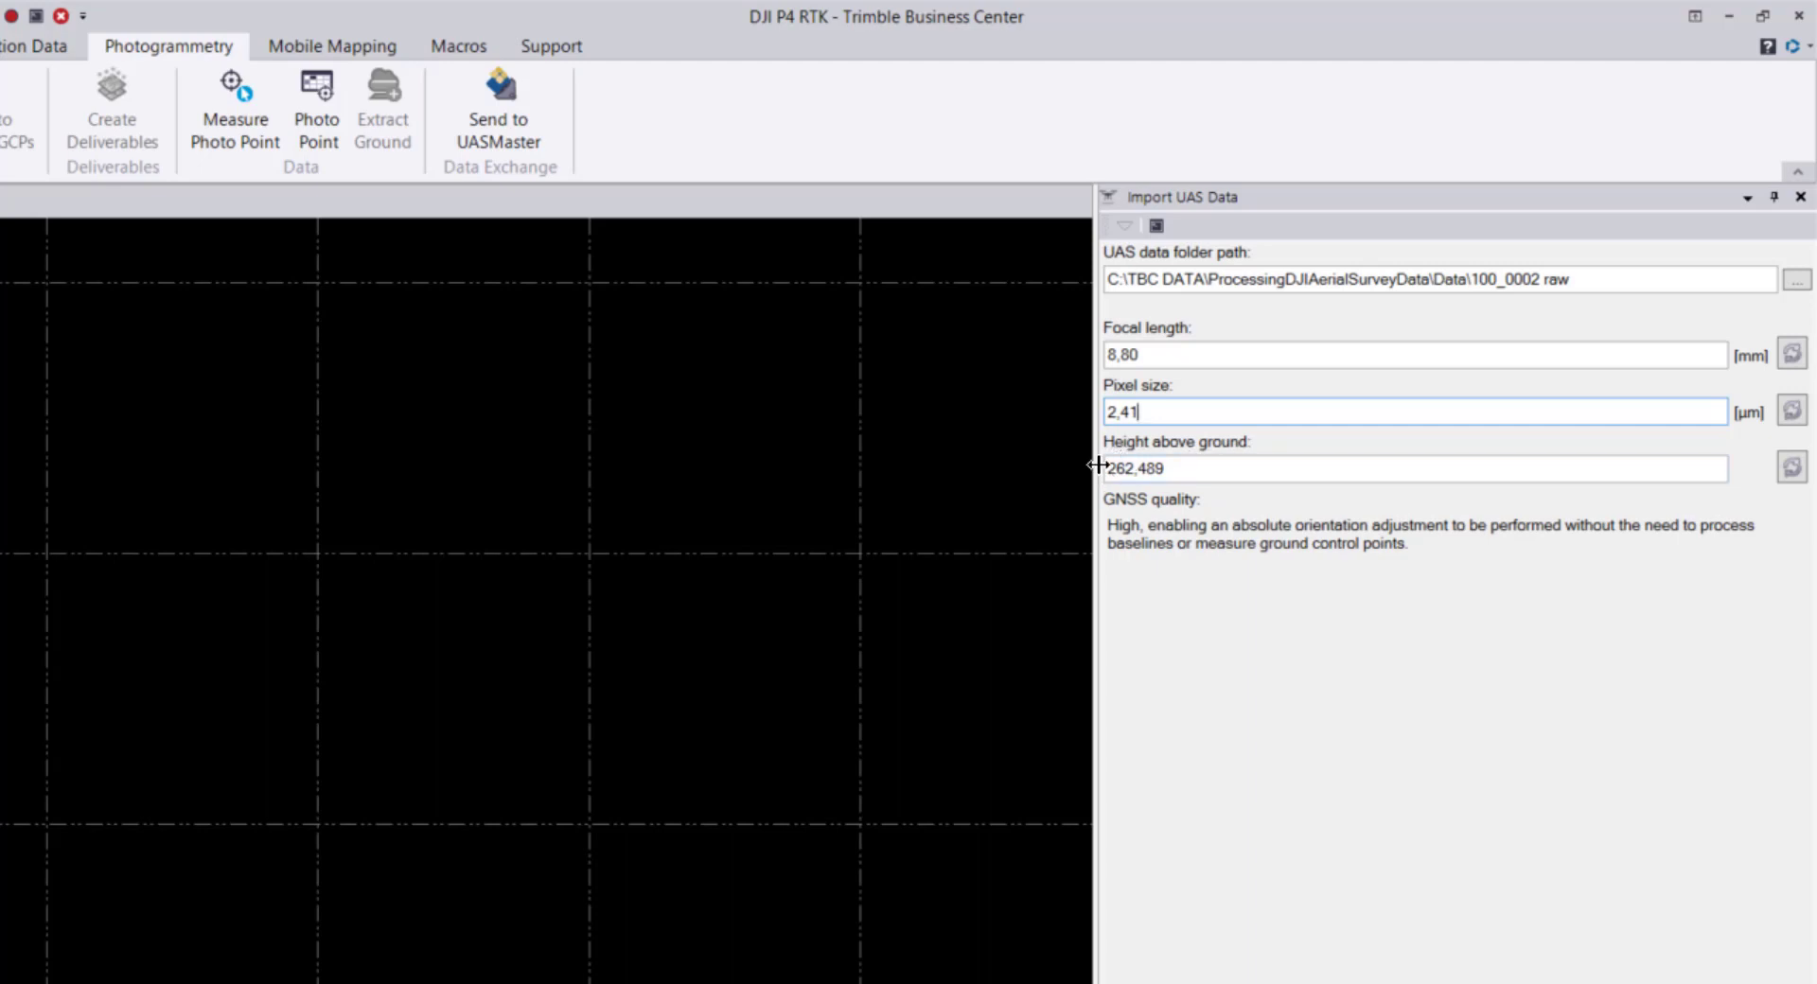
{"action": "left_click", "coordinate": [1201, 468]}
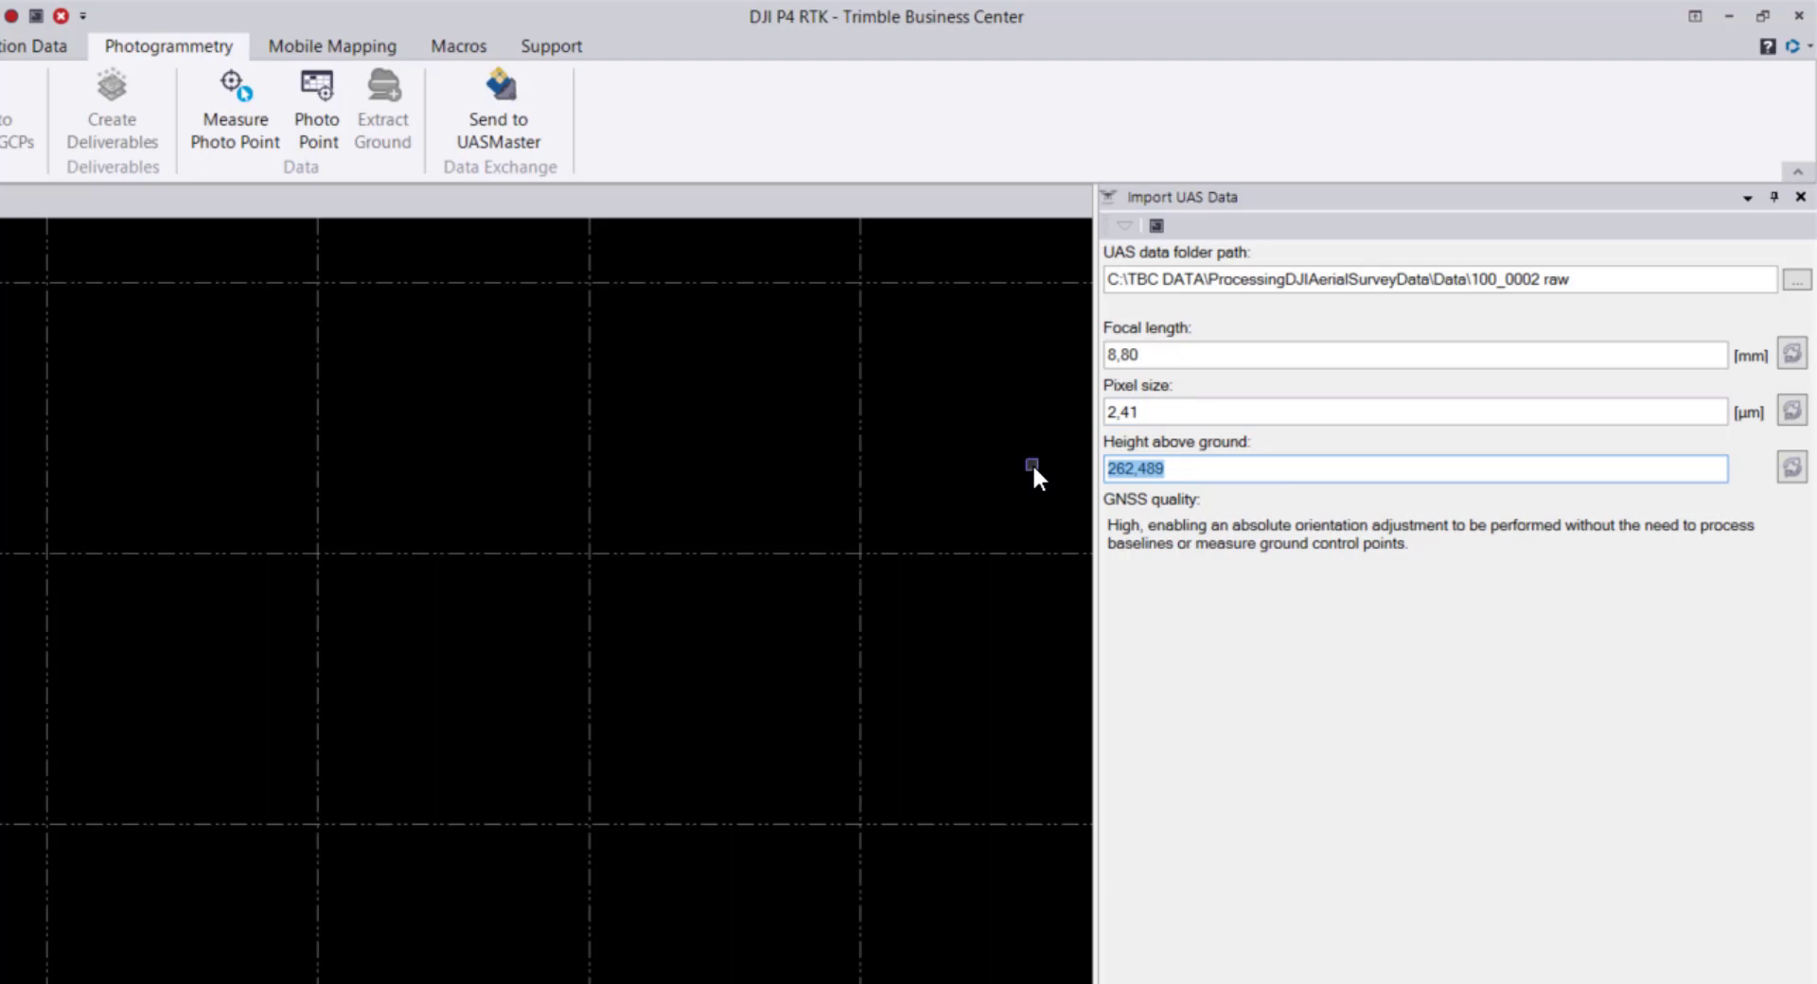
{"action": "type", "text": "260"}
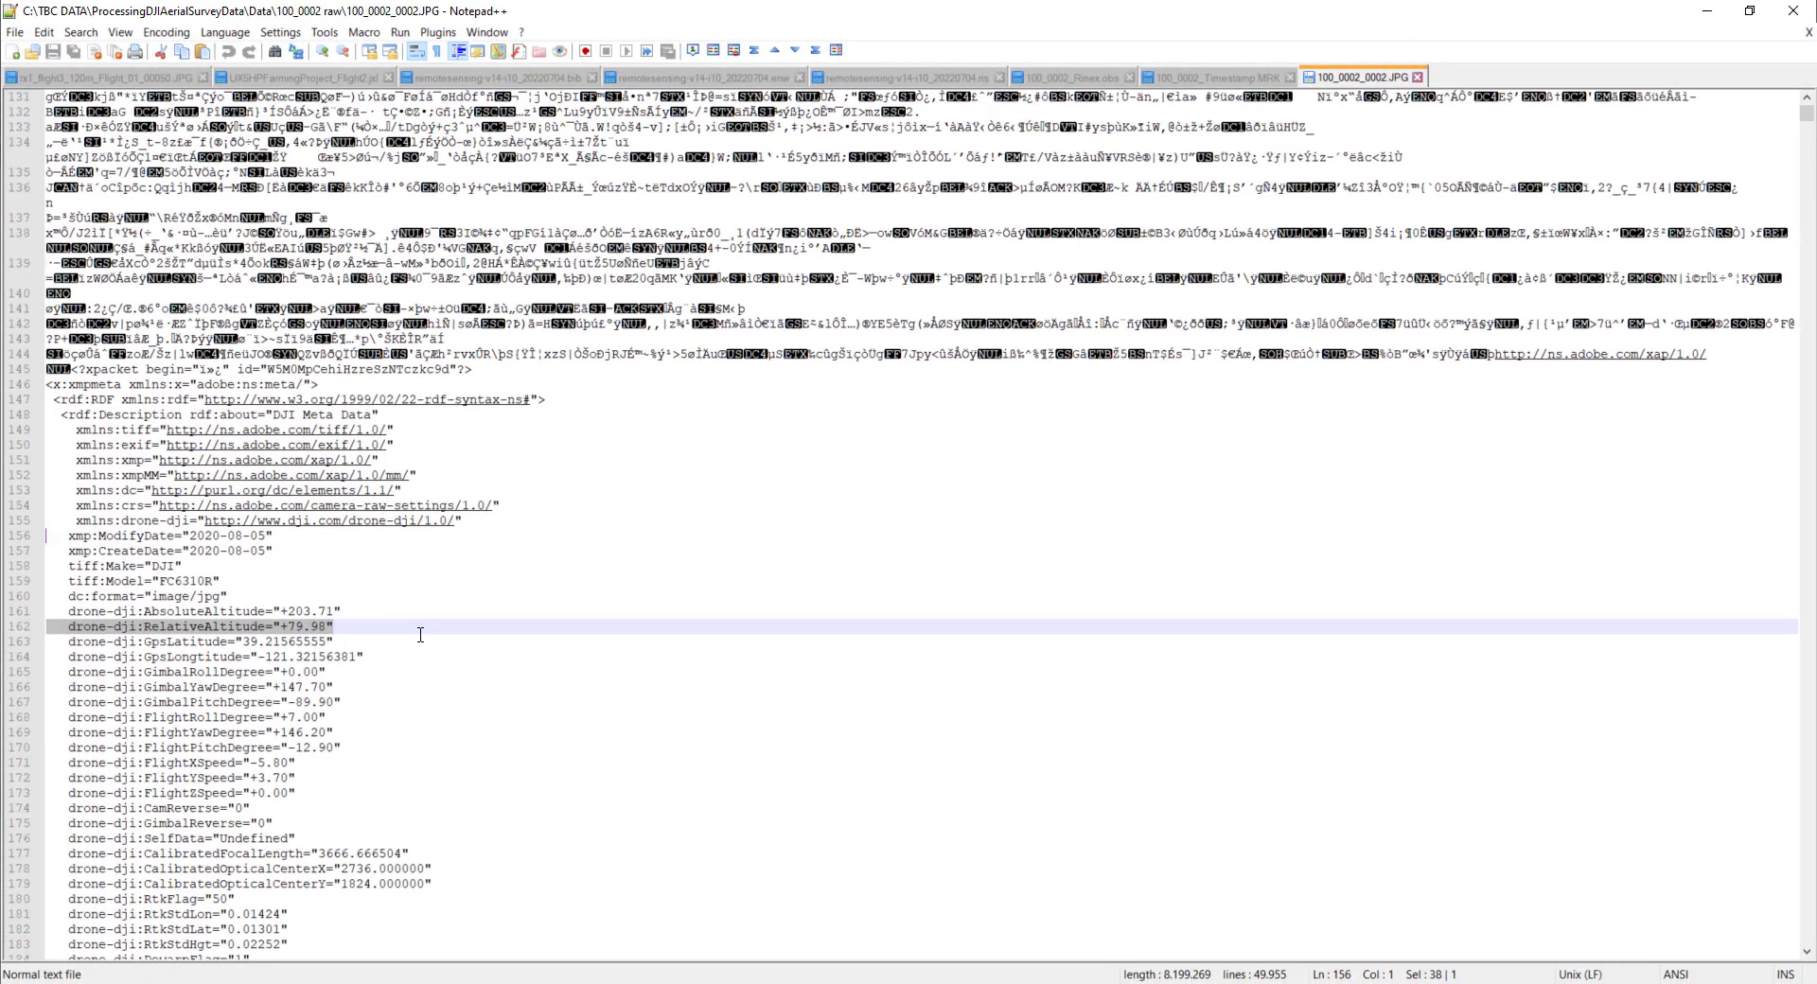
Examine the photo's XMP metadata in Notepad++, highlighting the RtkFlag line and the RtkStdLon, RtkStdLat and RtkStdHgt lines.
{"action": "scroll", "coordinate": [417, 636], "scroll_direction": "down", "scroll_amount": 3}
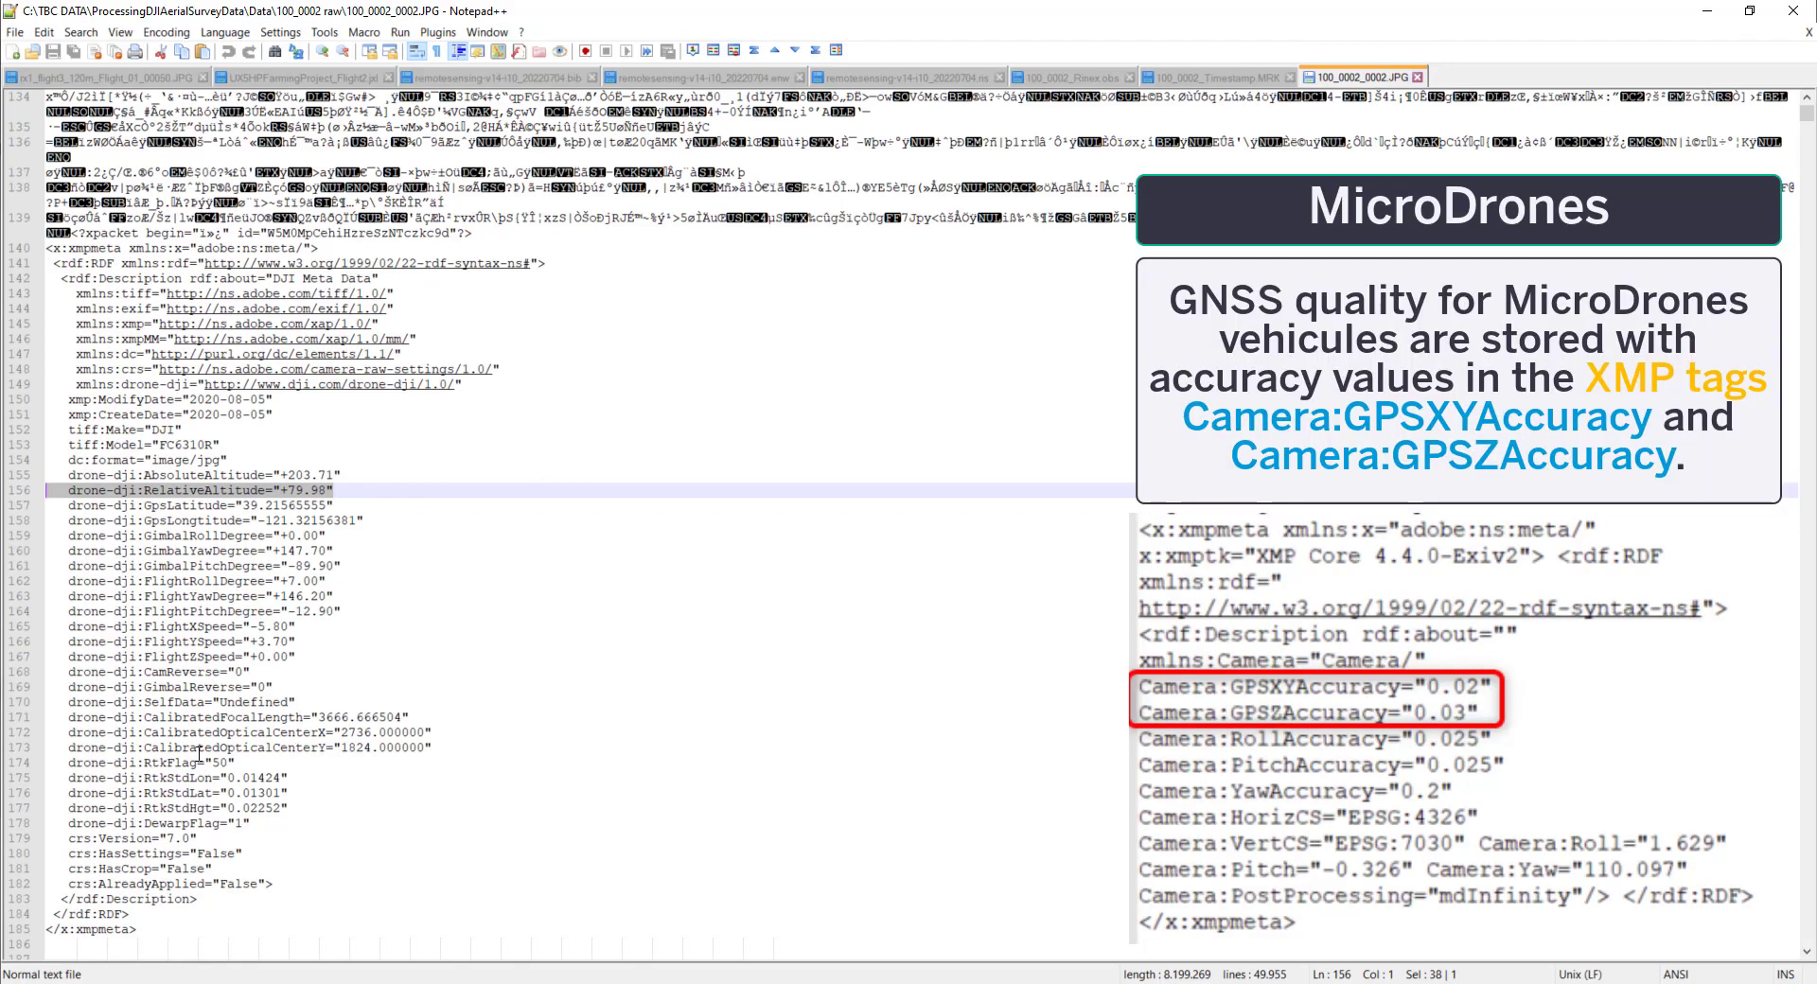
{"action": "left_click", "coordinate": [201, 763]}
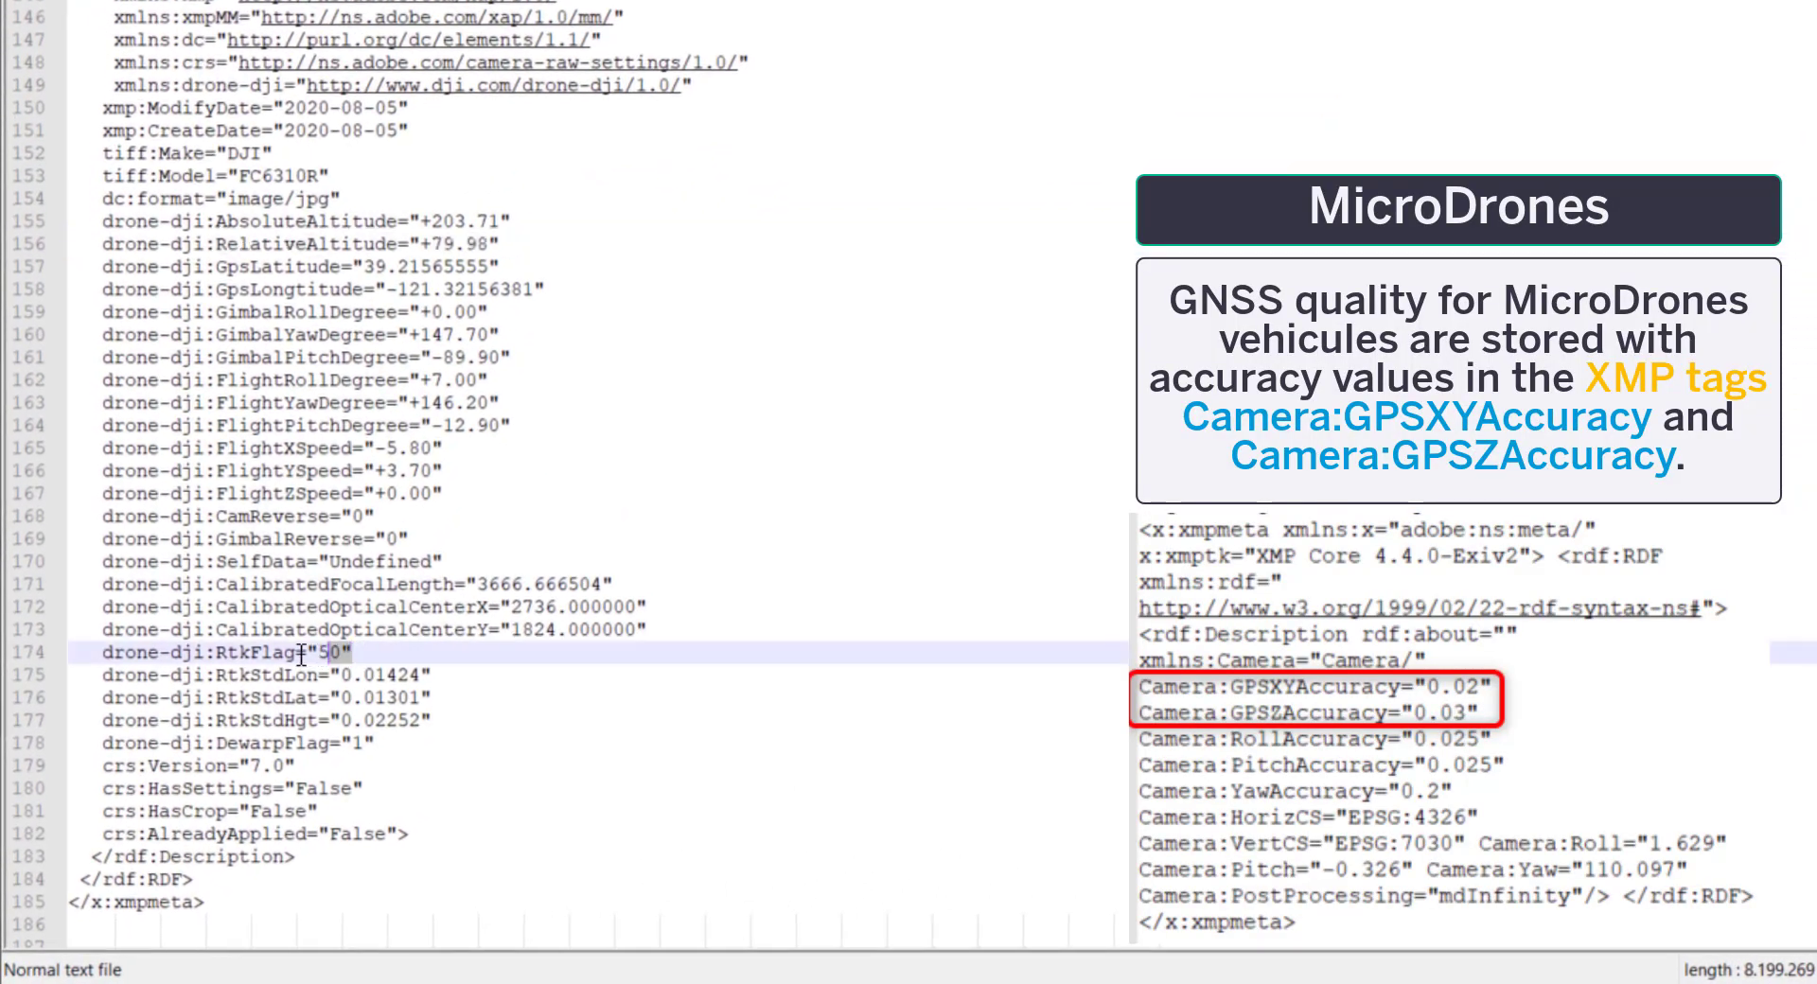
{"action": "left_click_drag", "start_coordinate": [301, 653], "coordinate": [79, 654]}
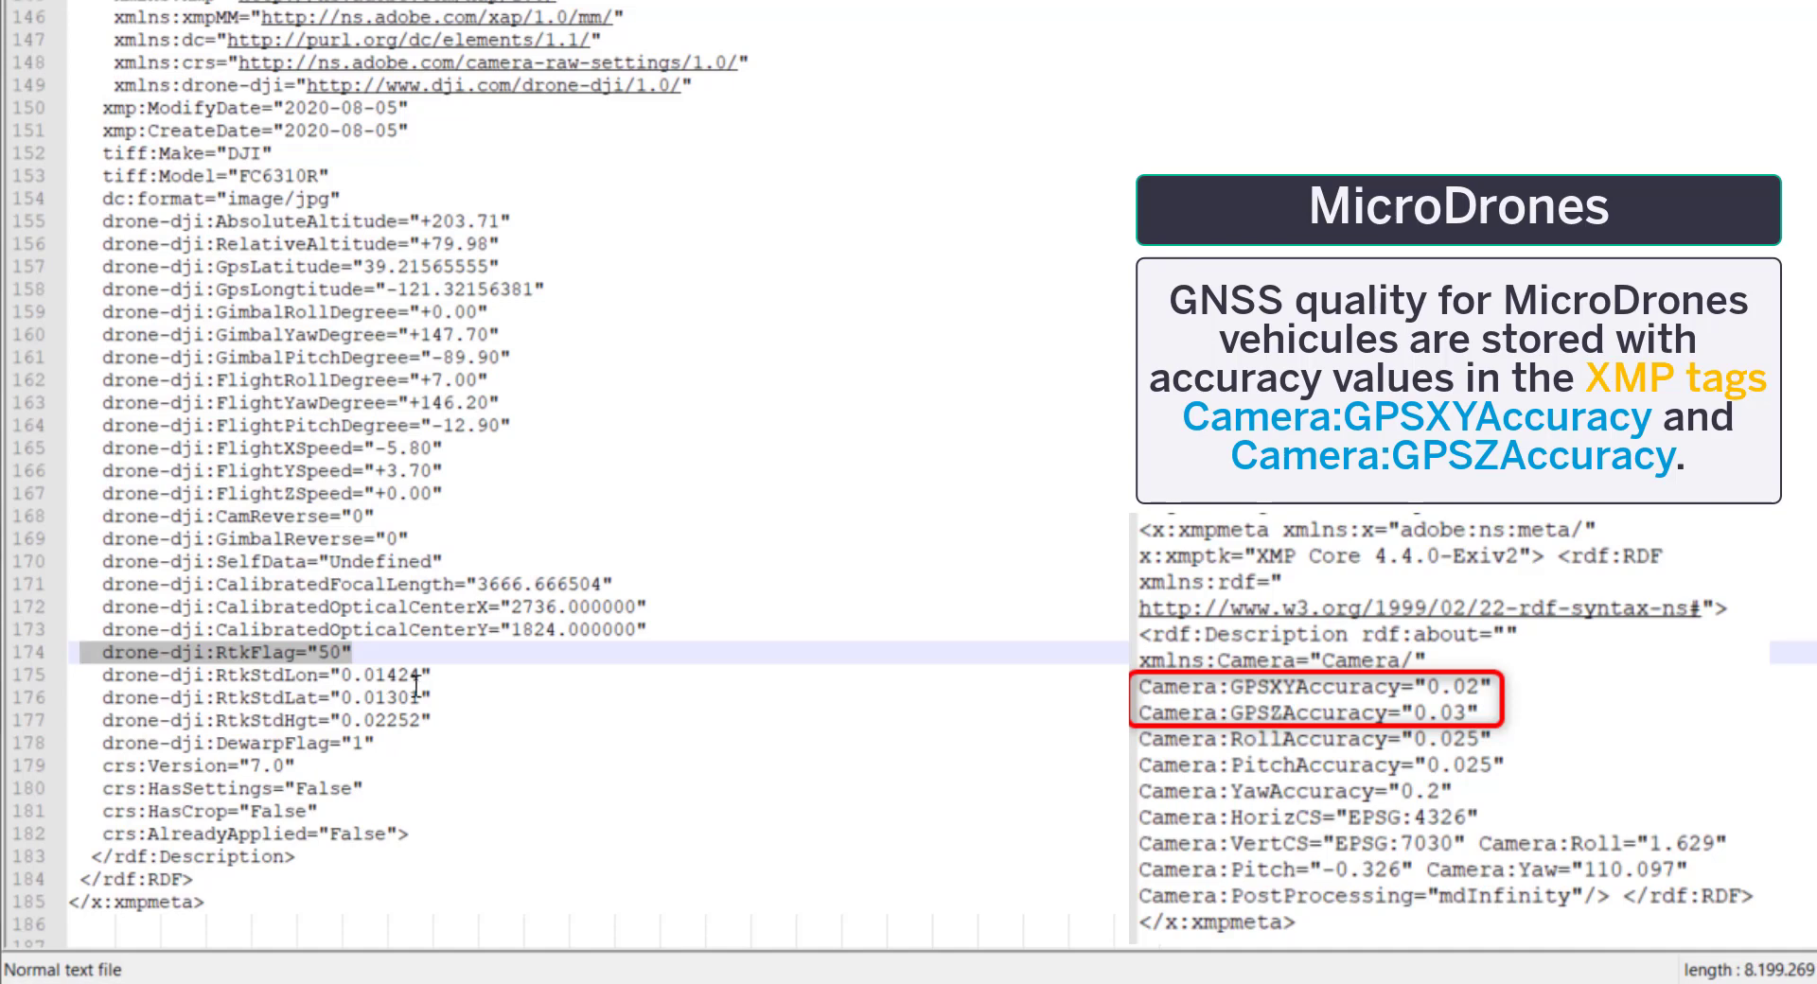
{"action": "left_click_drag", "start_coordinate": [450, 721], "coordinate": [79, 678]}
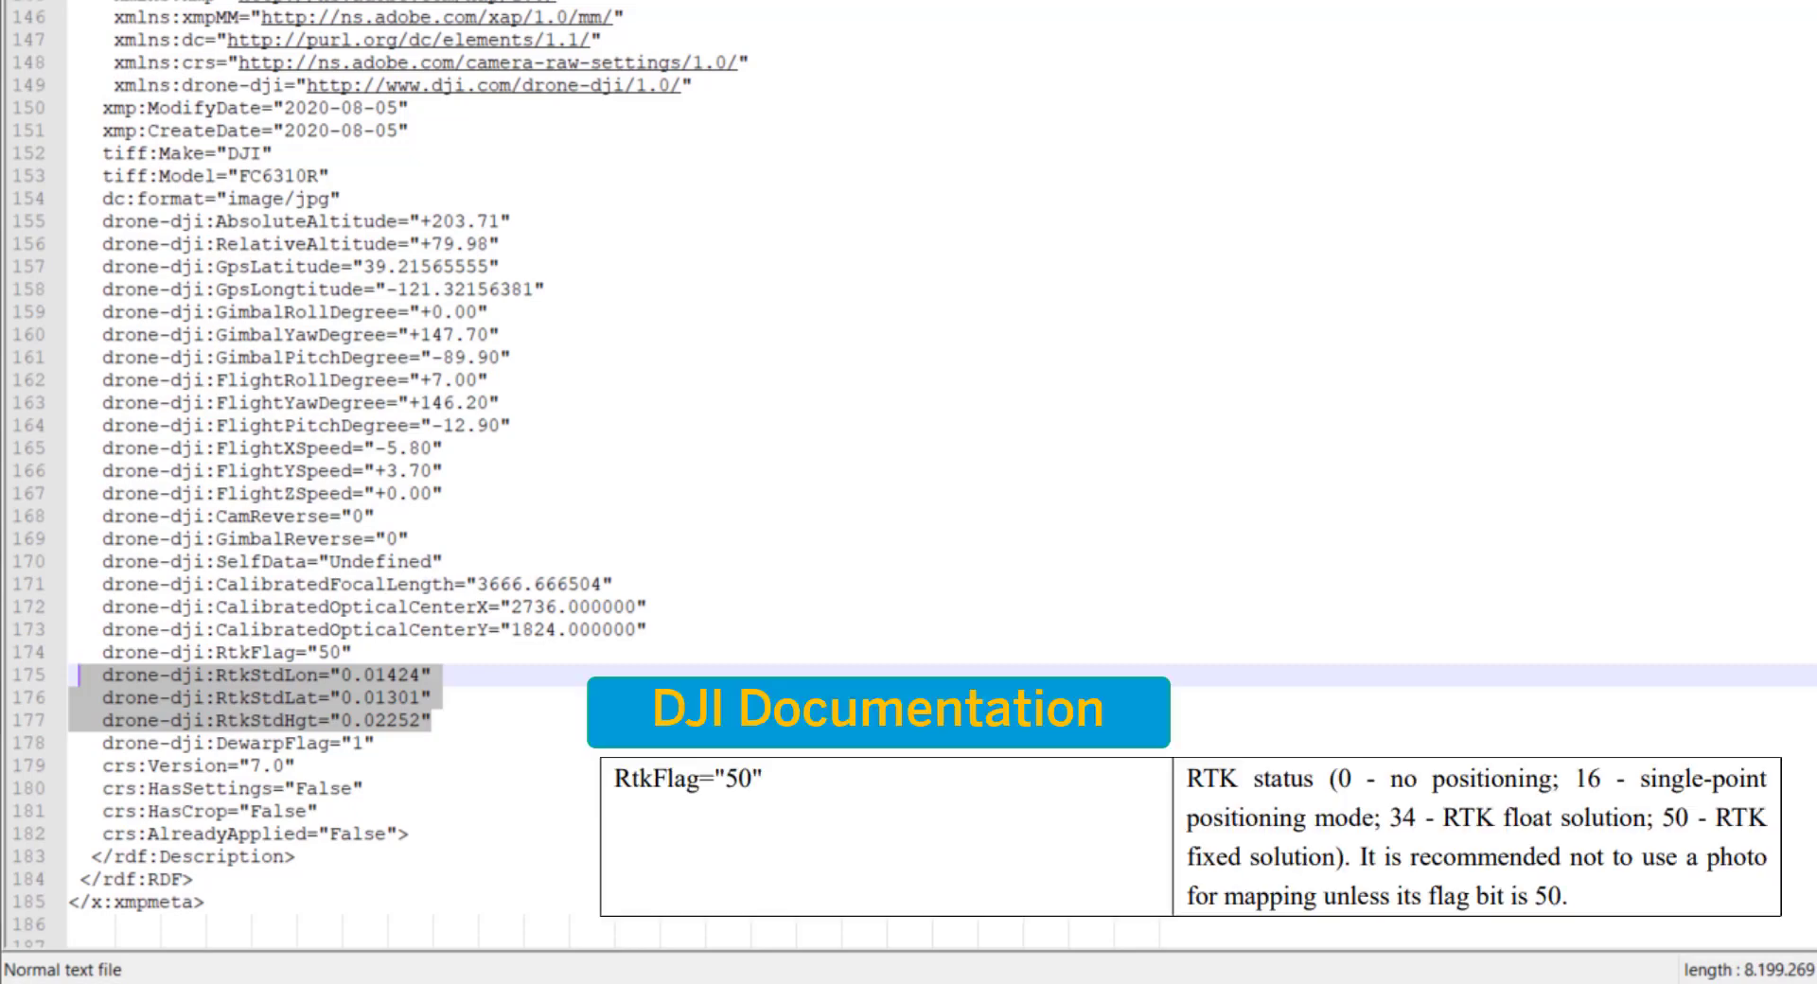
Highlight the RtkFlag value in the photo metadata, and look through the 100_0002 raw folder down to the files after the images.
{"action": "left_click", "coordinate": [338, 653]}
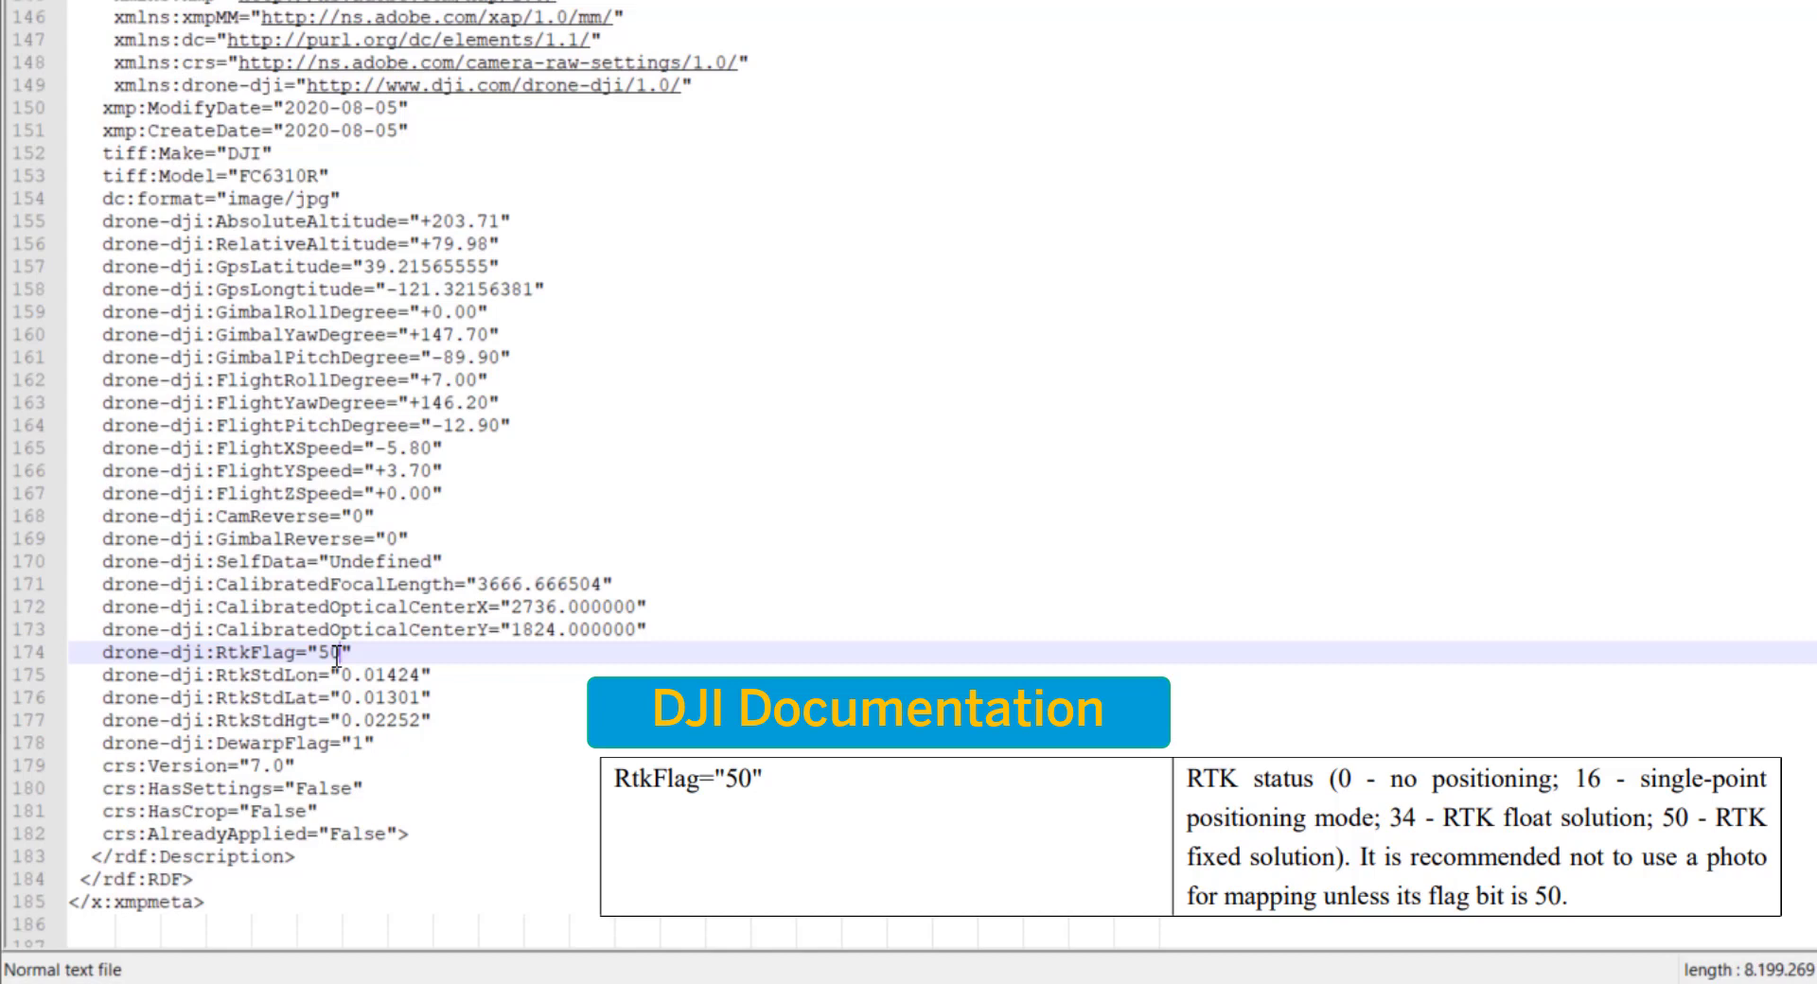
{"action": "left_click_drag", "start_coordinate": [340, 653], "coordinate": [322, 657]}
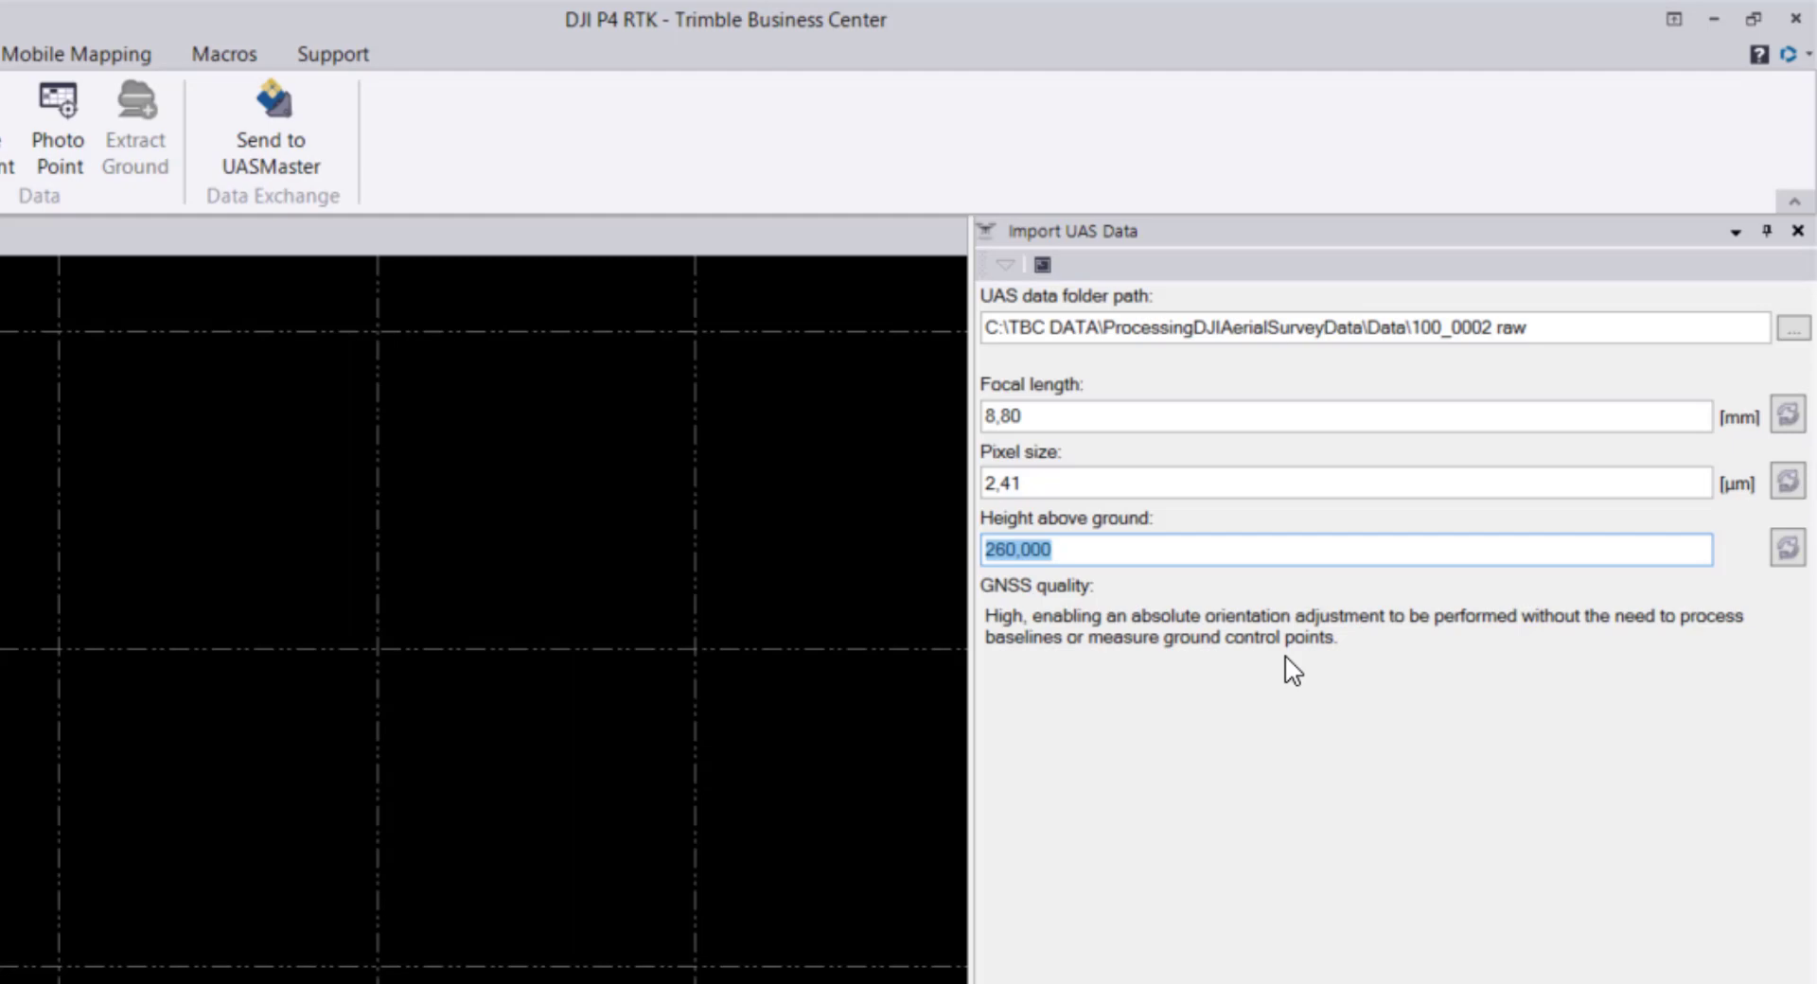
{"action": "key", "text": "alt+Tab"}
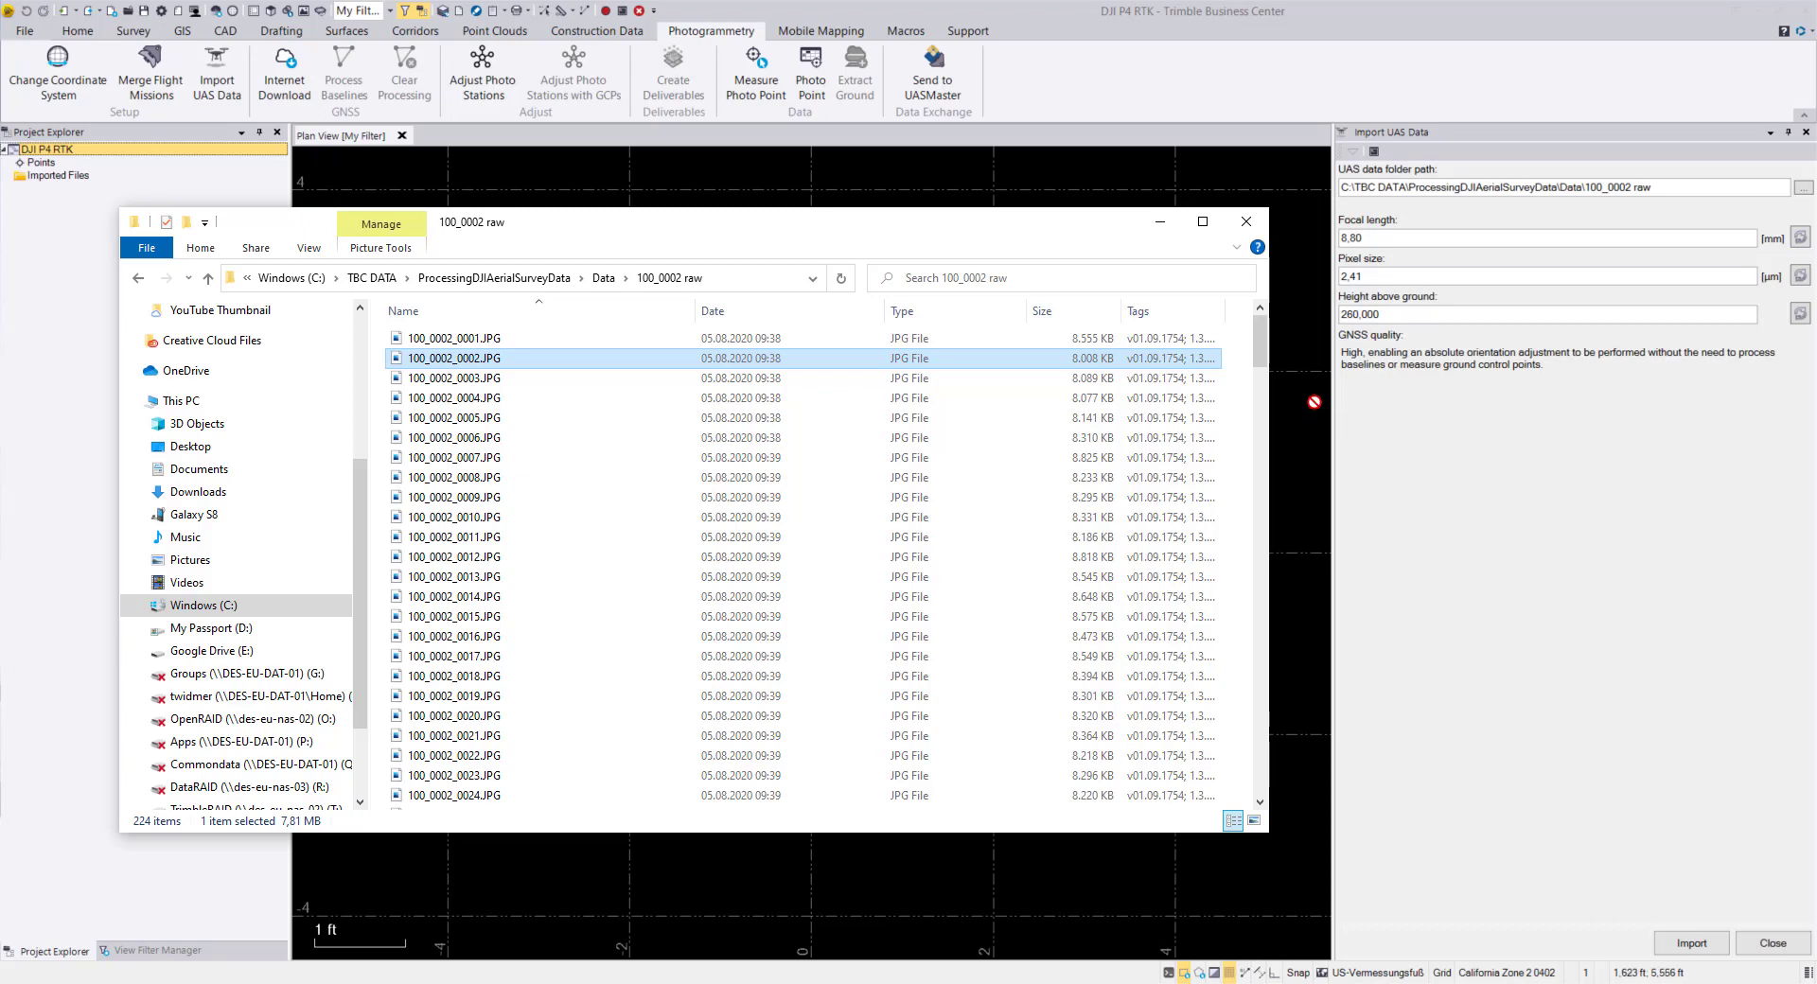
{"action": "left_click_drag", "start_coordinate": [1263, 343], "coordinate": [1263, 793]}
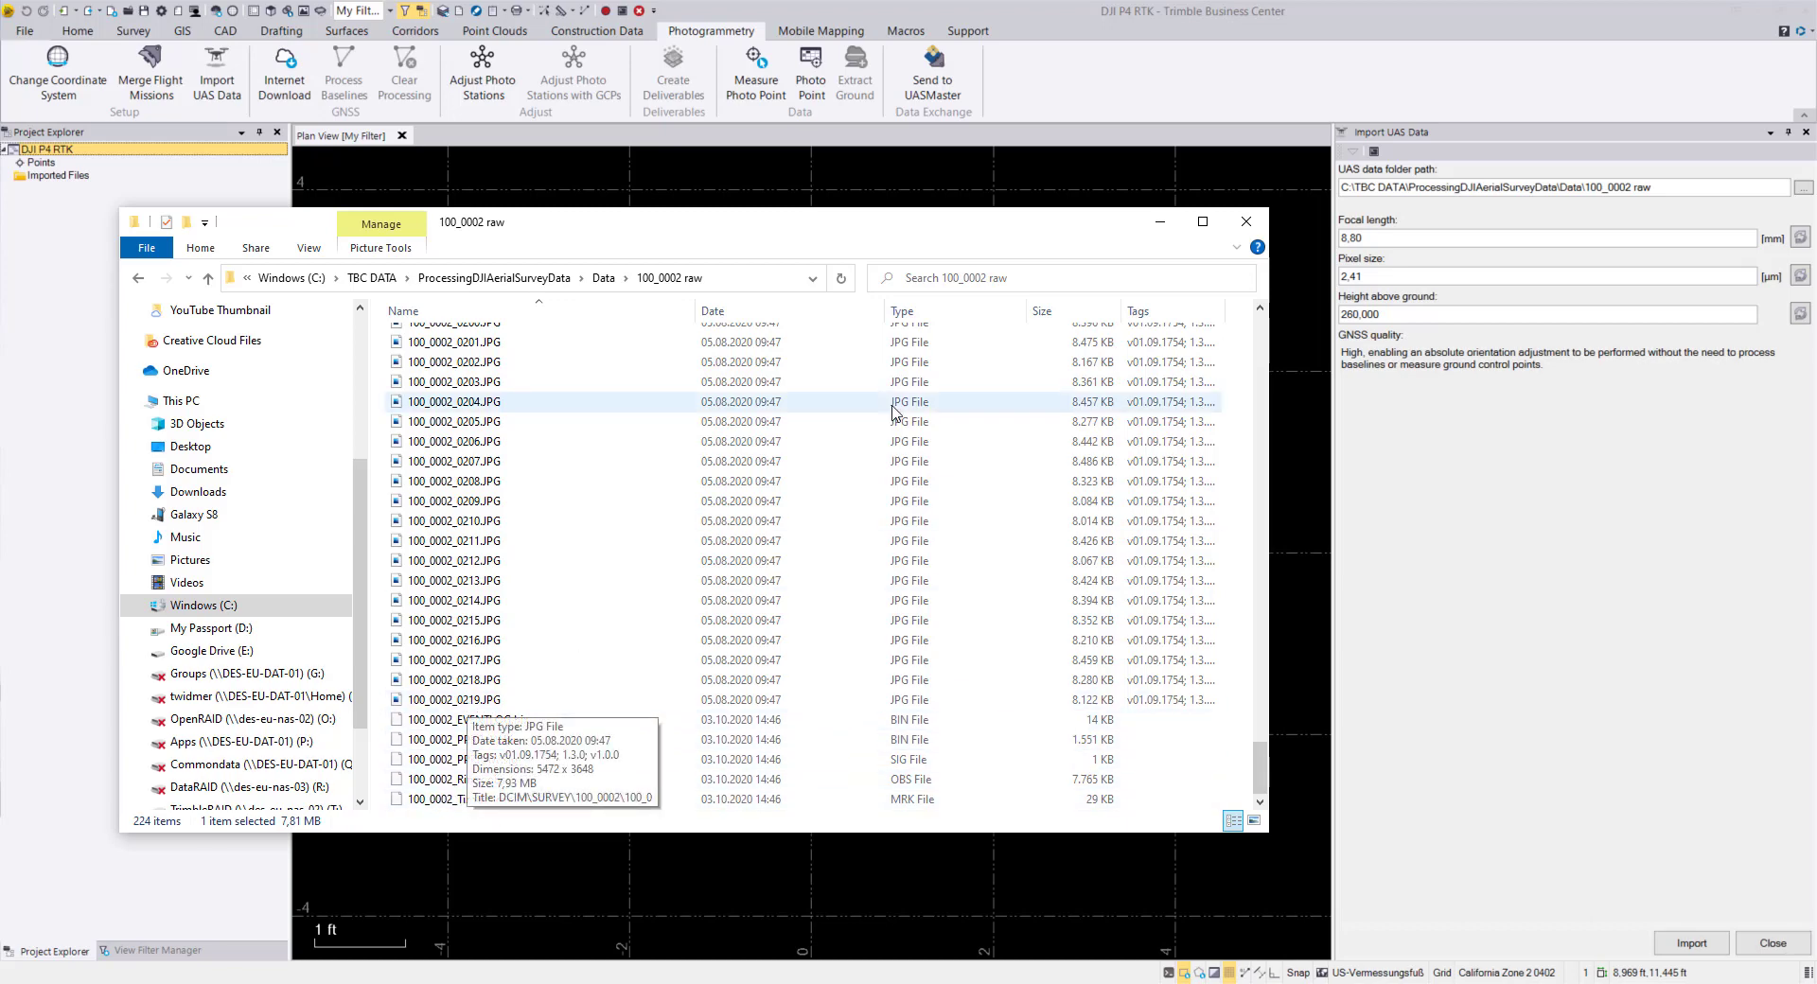
{"action": "left_click", "coordinate": [1160, 221]}
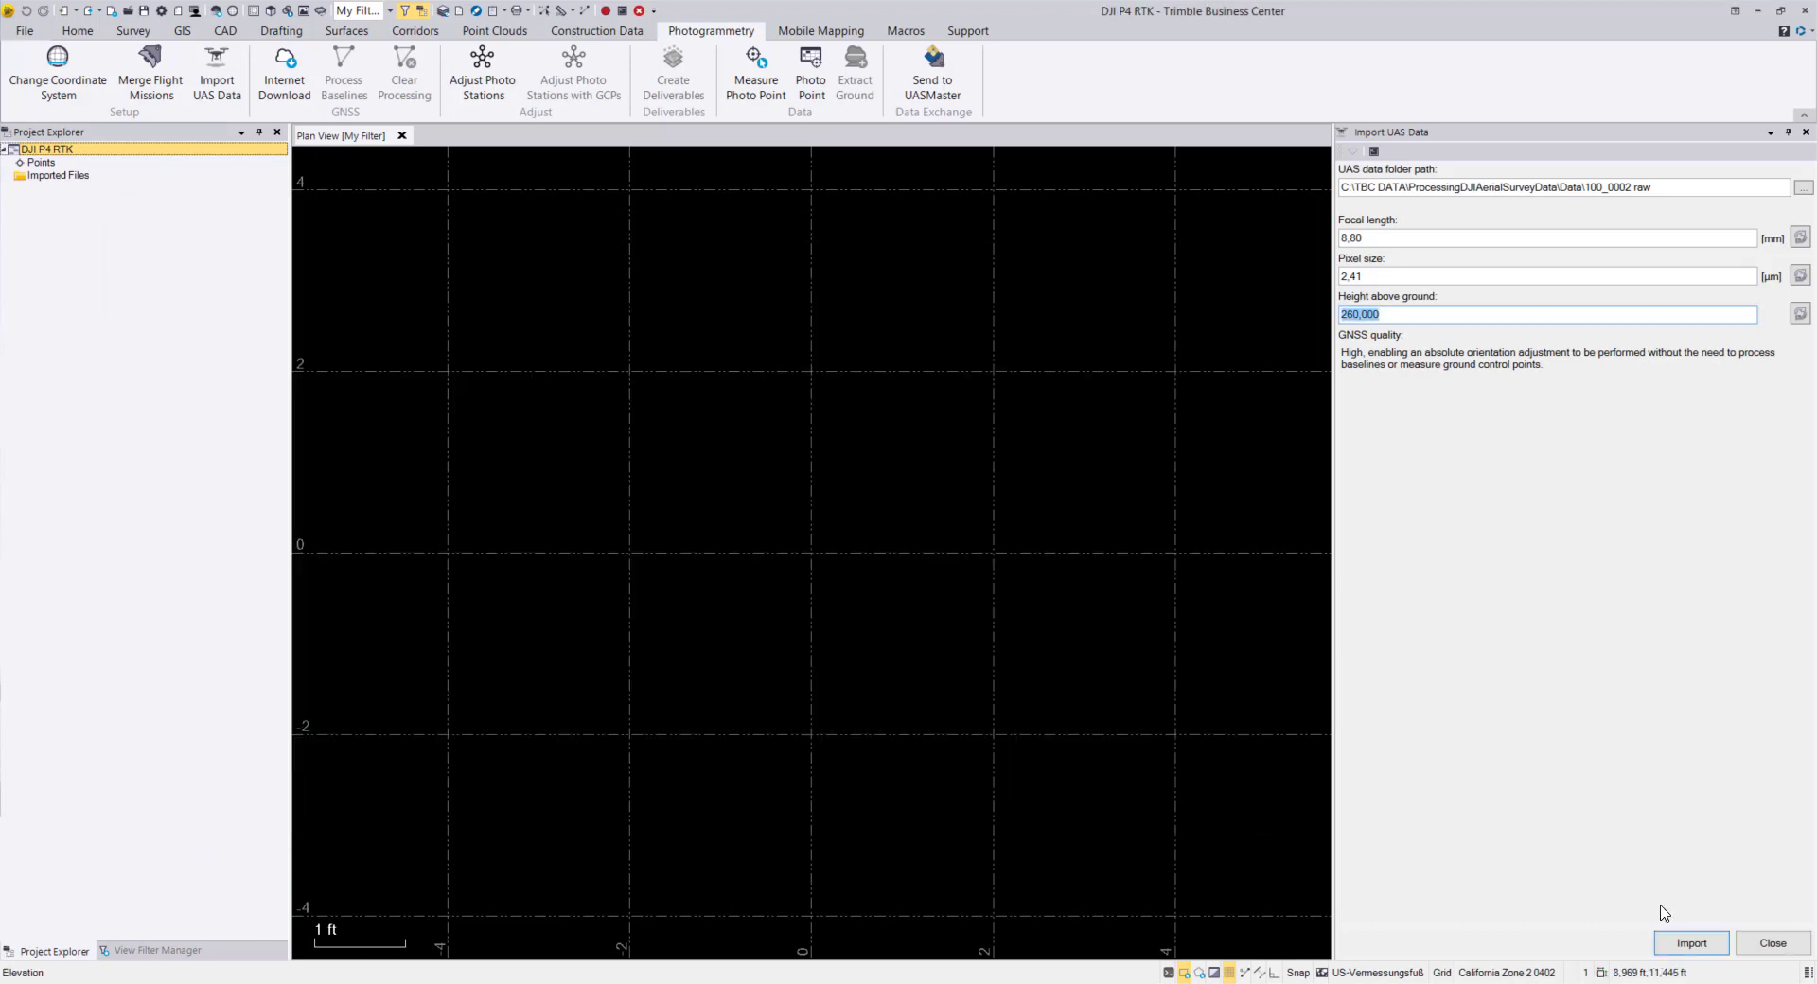
Import the UAS data, reviewing the antenna and receiver details in the Receiver Raw Data Check In before accepting them.
{"action": "left_click", "coordinate": [1707, 947]}
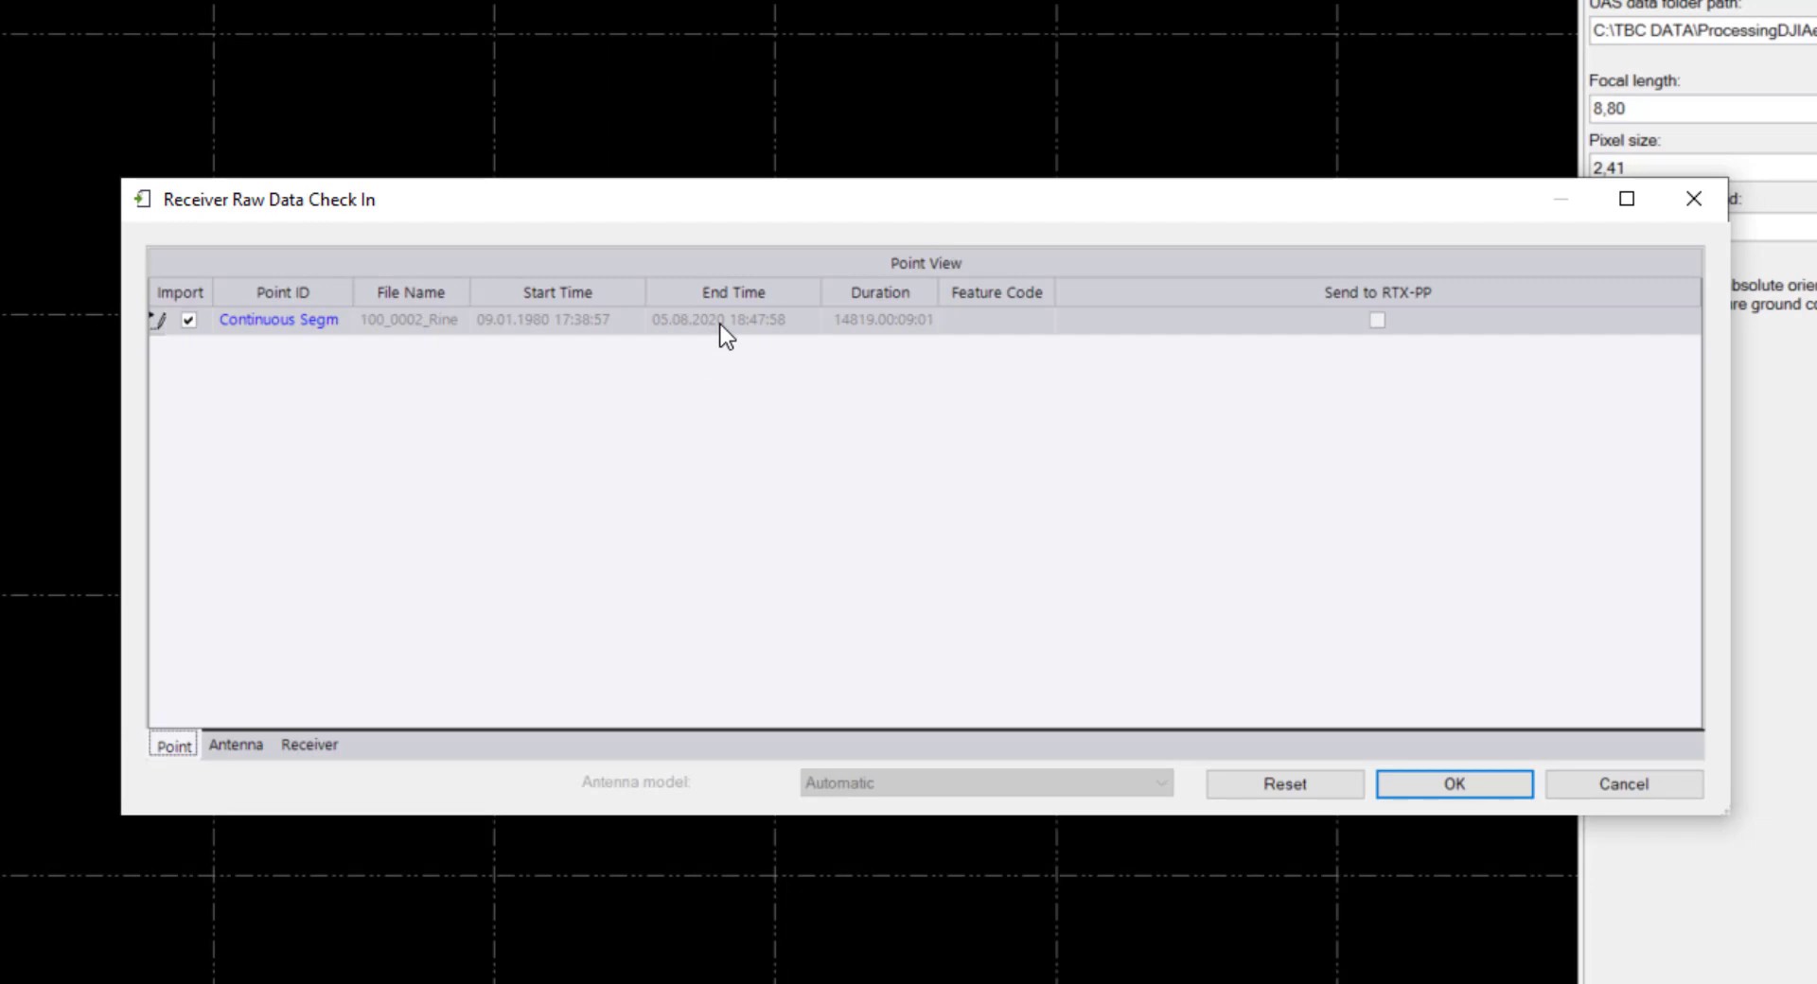
{"action": "left_click", "coordinate": [233, 746]}
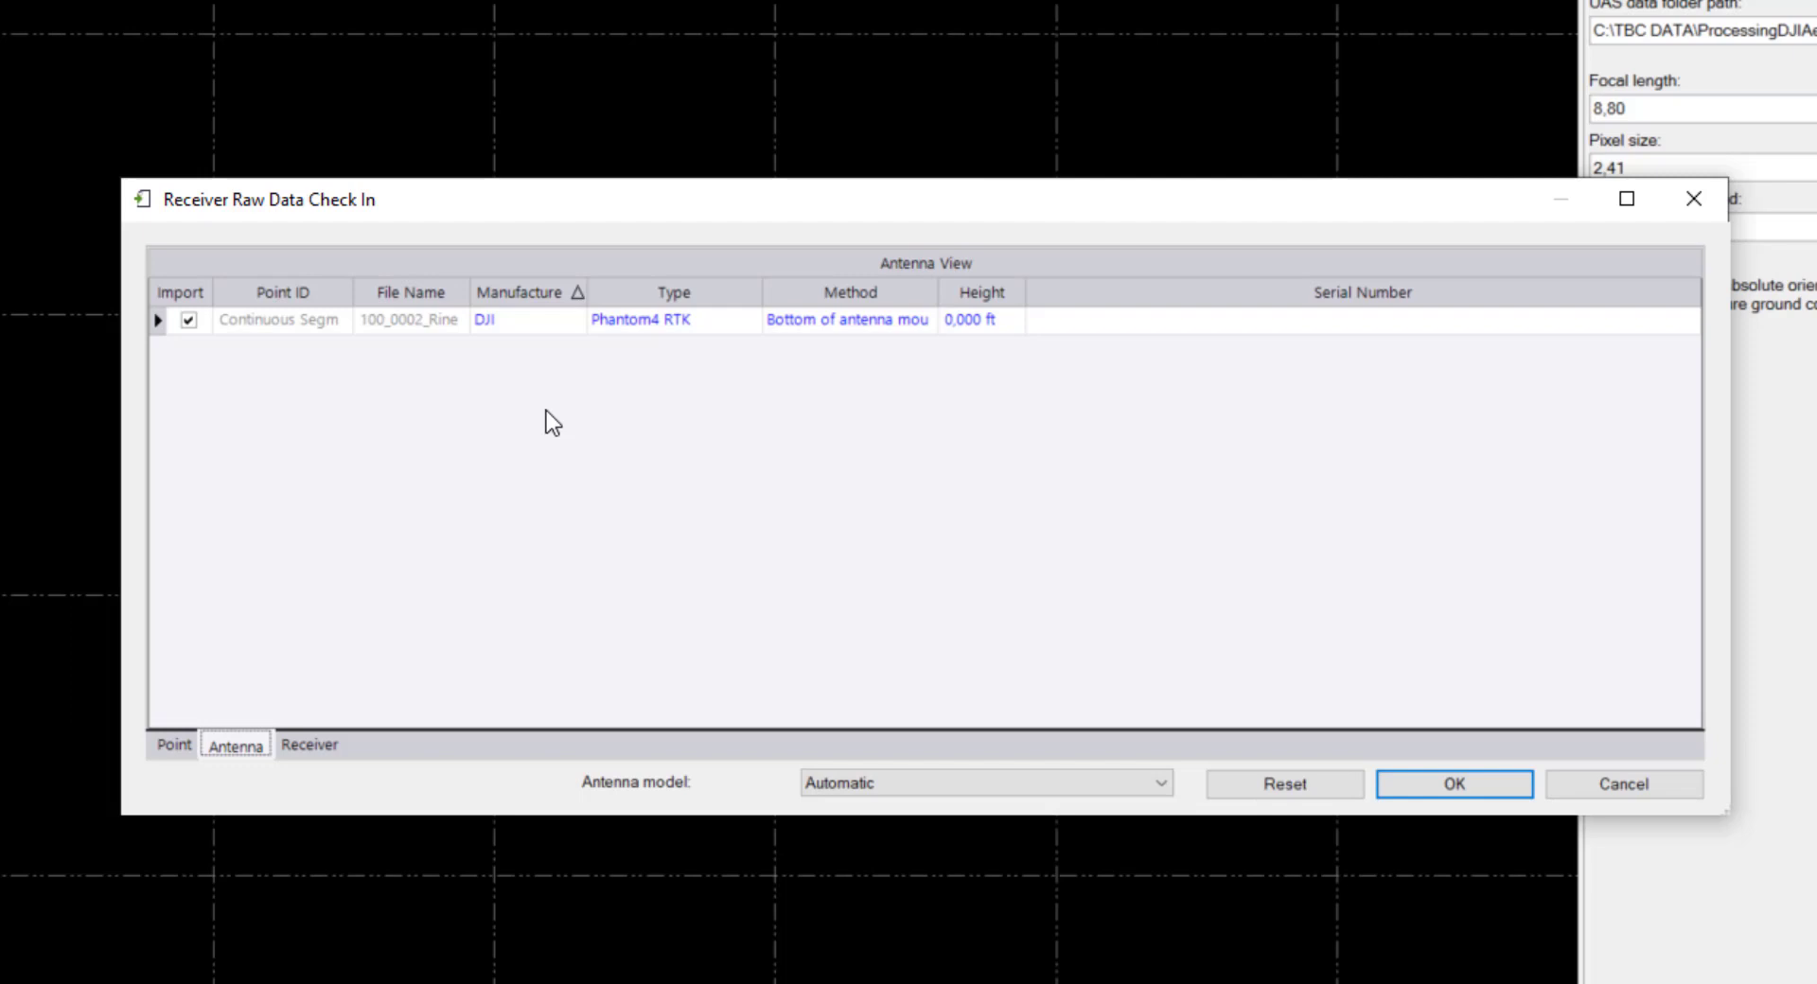
{"action": "left_click", "coordinate": [321, 746]}
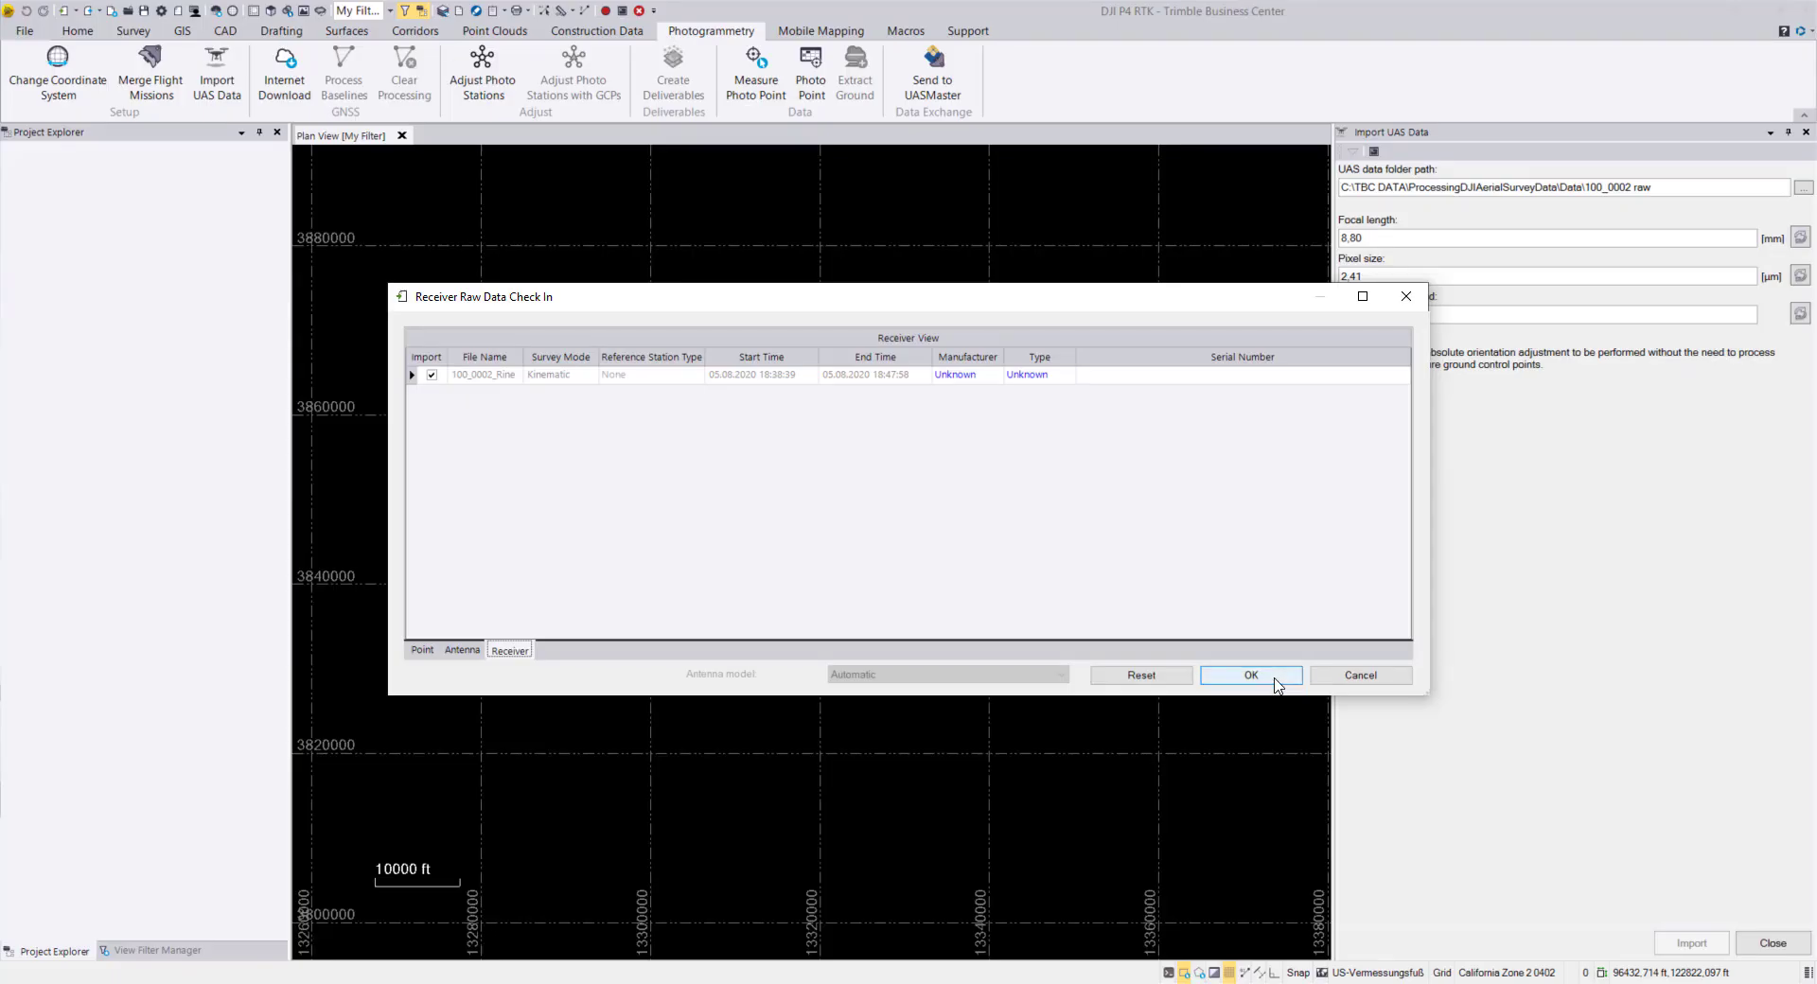
{"action": "left_click", "coordinate": [1274, 678]}
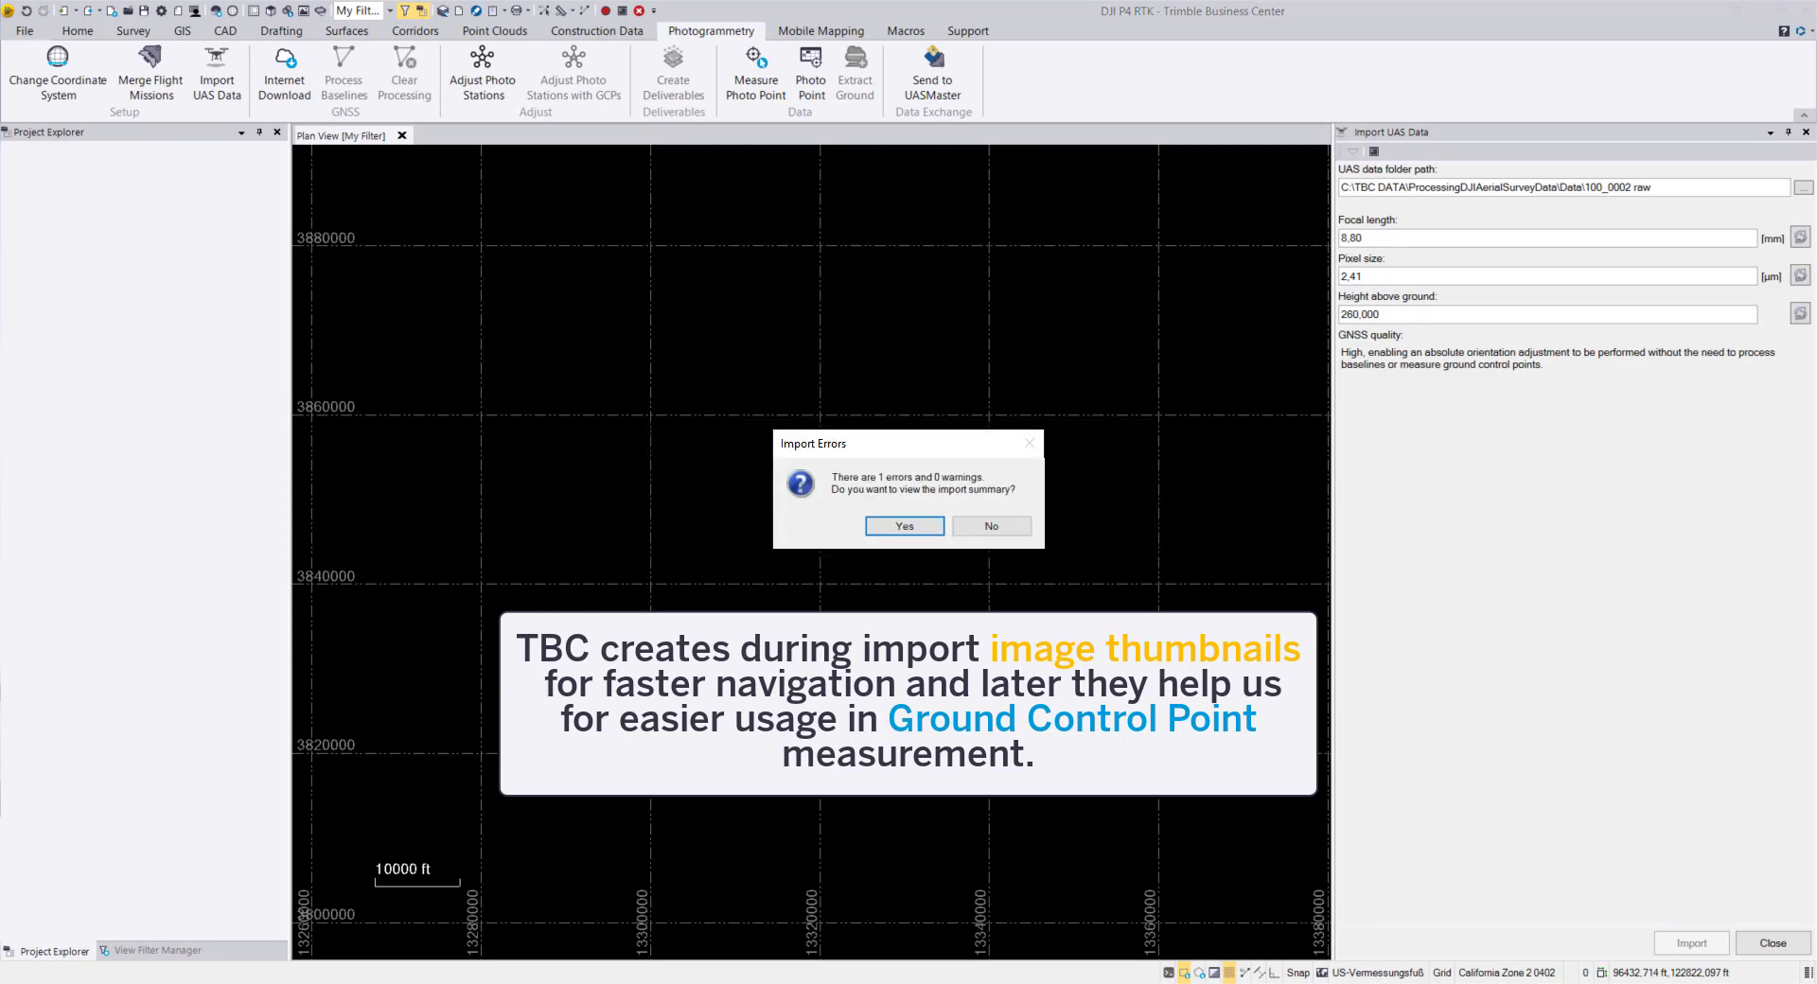
Open the import summary and examine the UAS Import Report statistics for RTK quality, used camera, pixel size, focal length and relative altitude.
{"action": "left_click", "coordinate": [992, 527]}
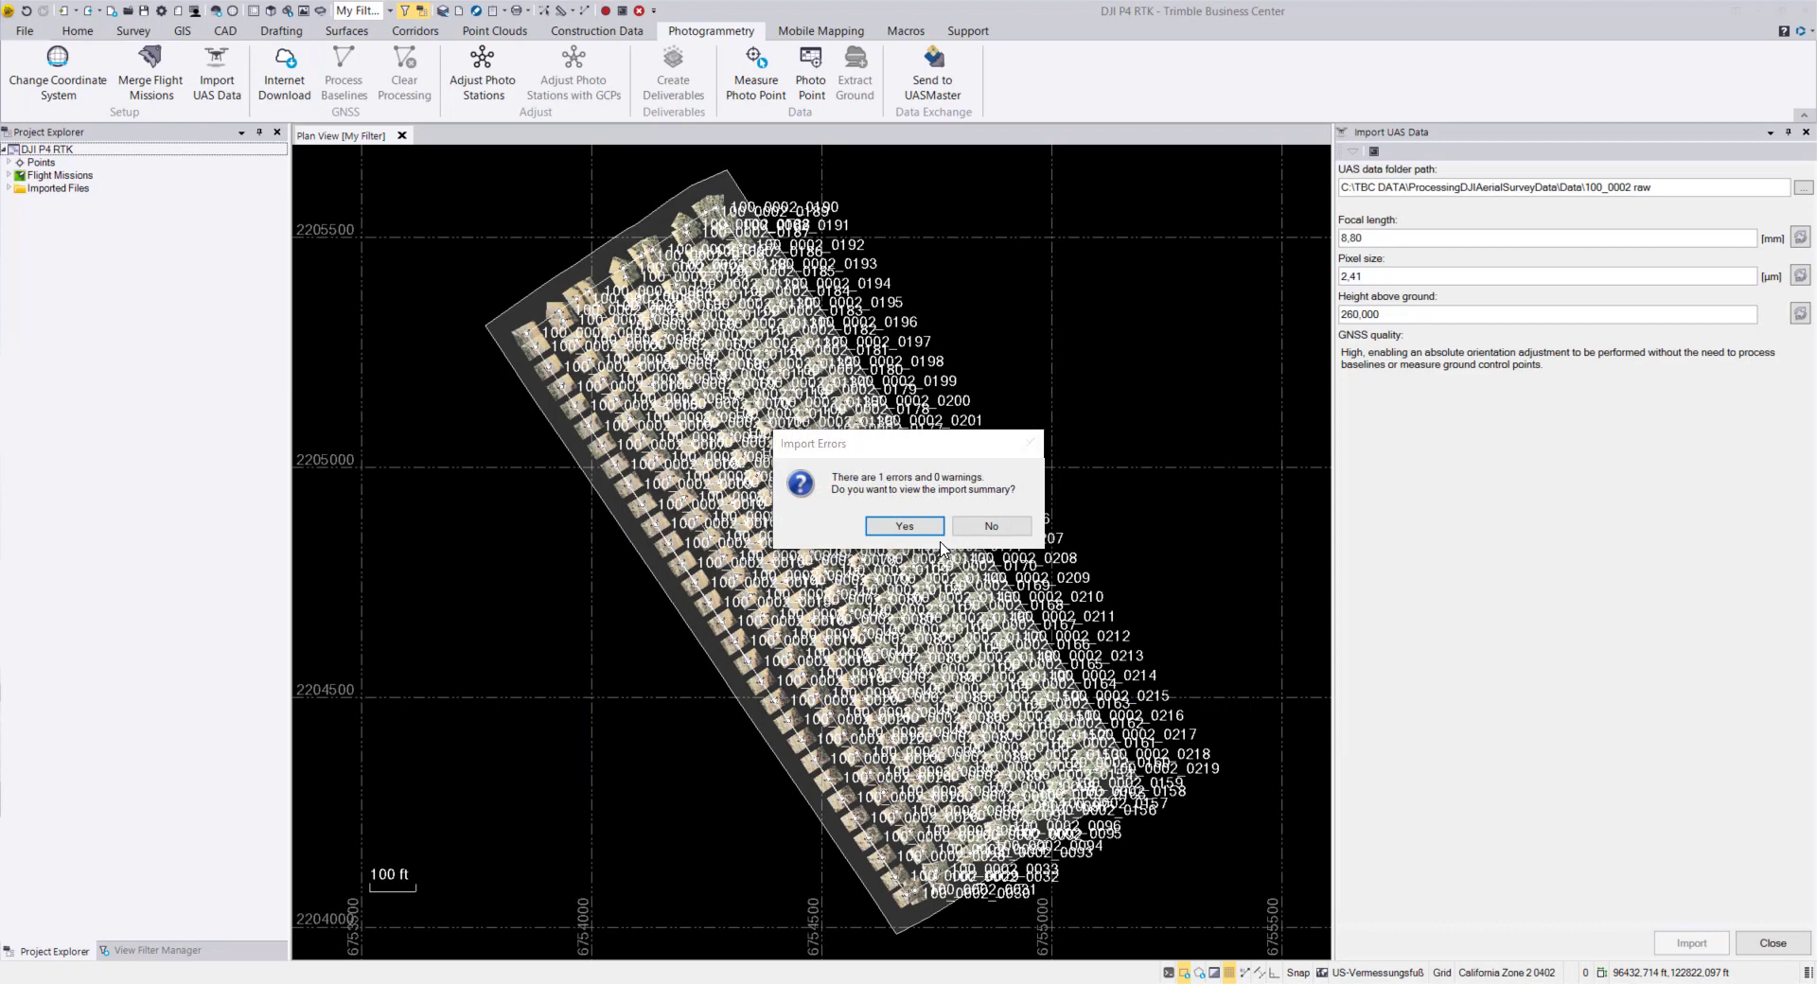
{"action": "left_click", "coordinate": [909, 528]}
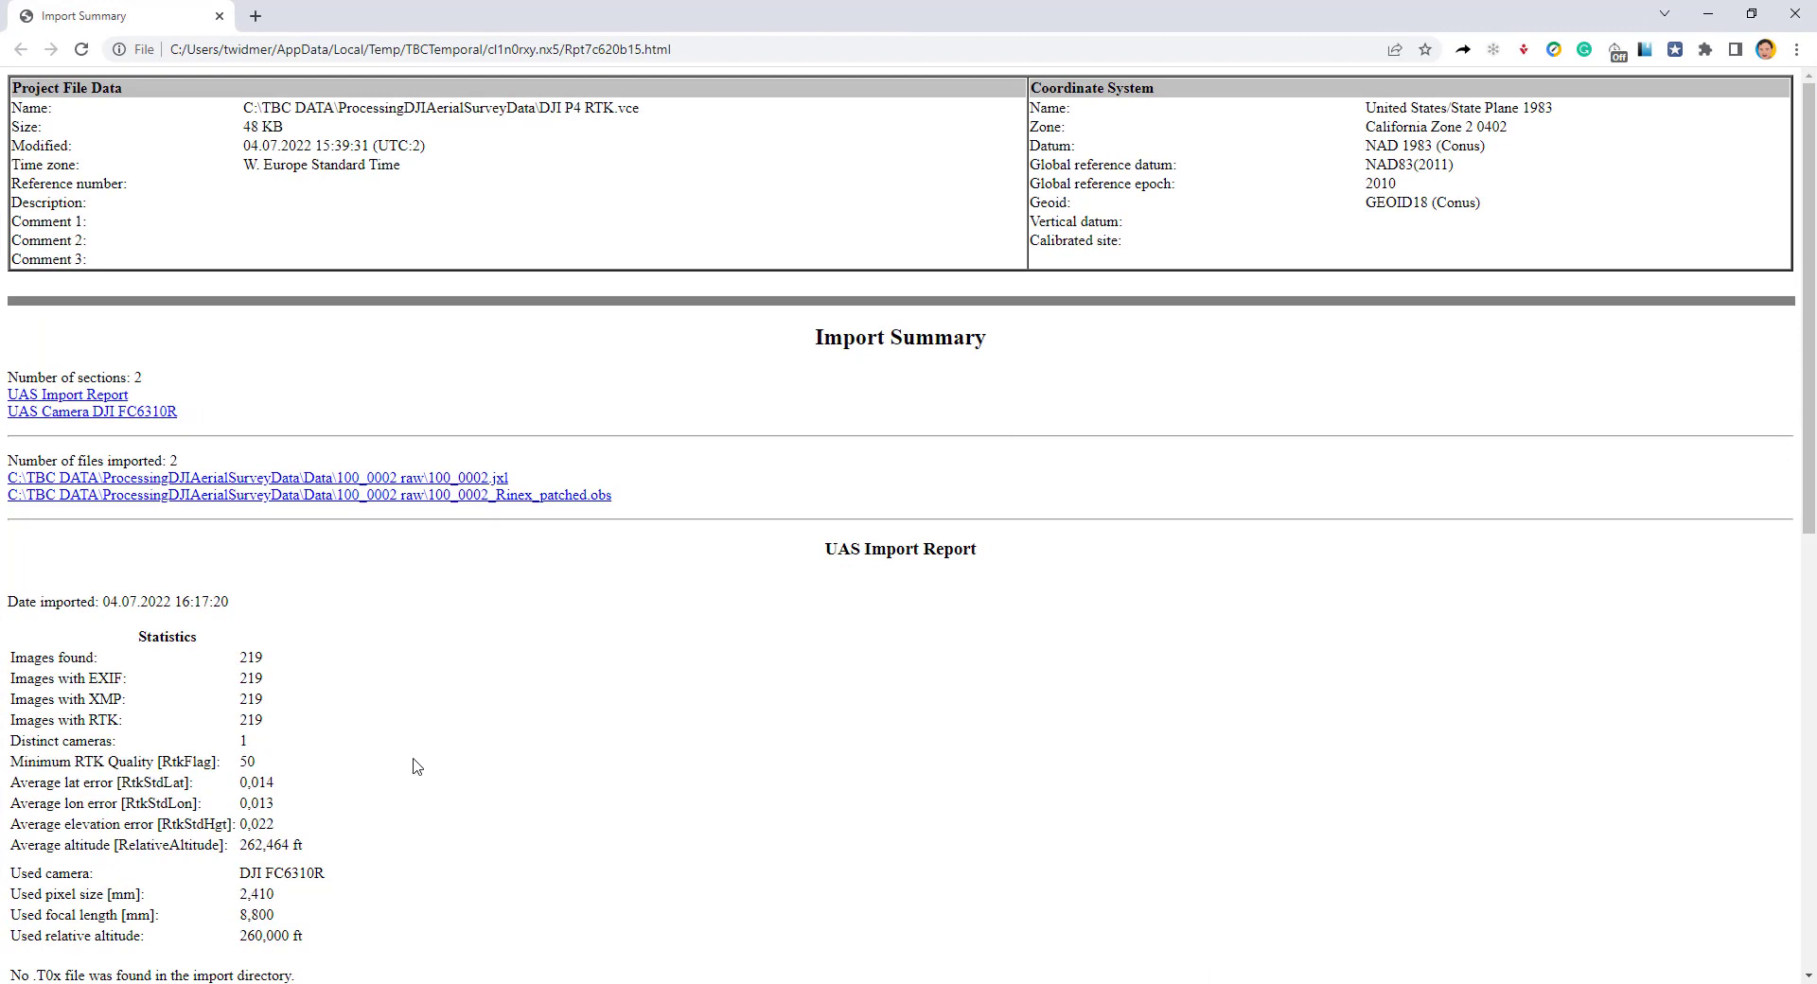
{"action": "scroll", "coordinate": [414, 764], "scroll_direction": "down", "scroll_amount": 2}
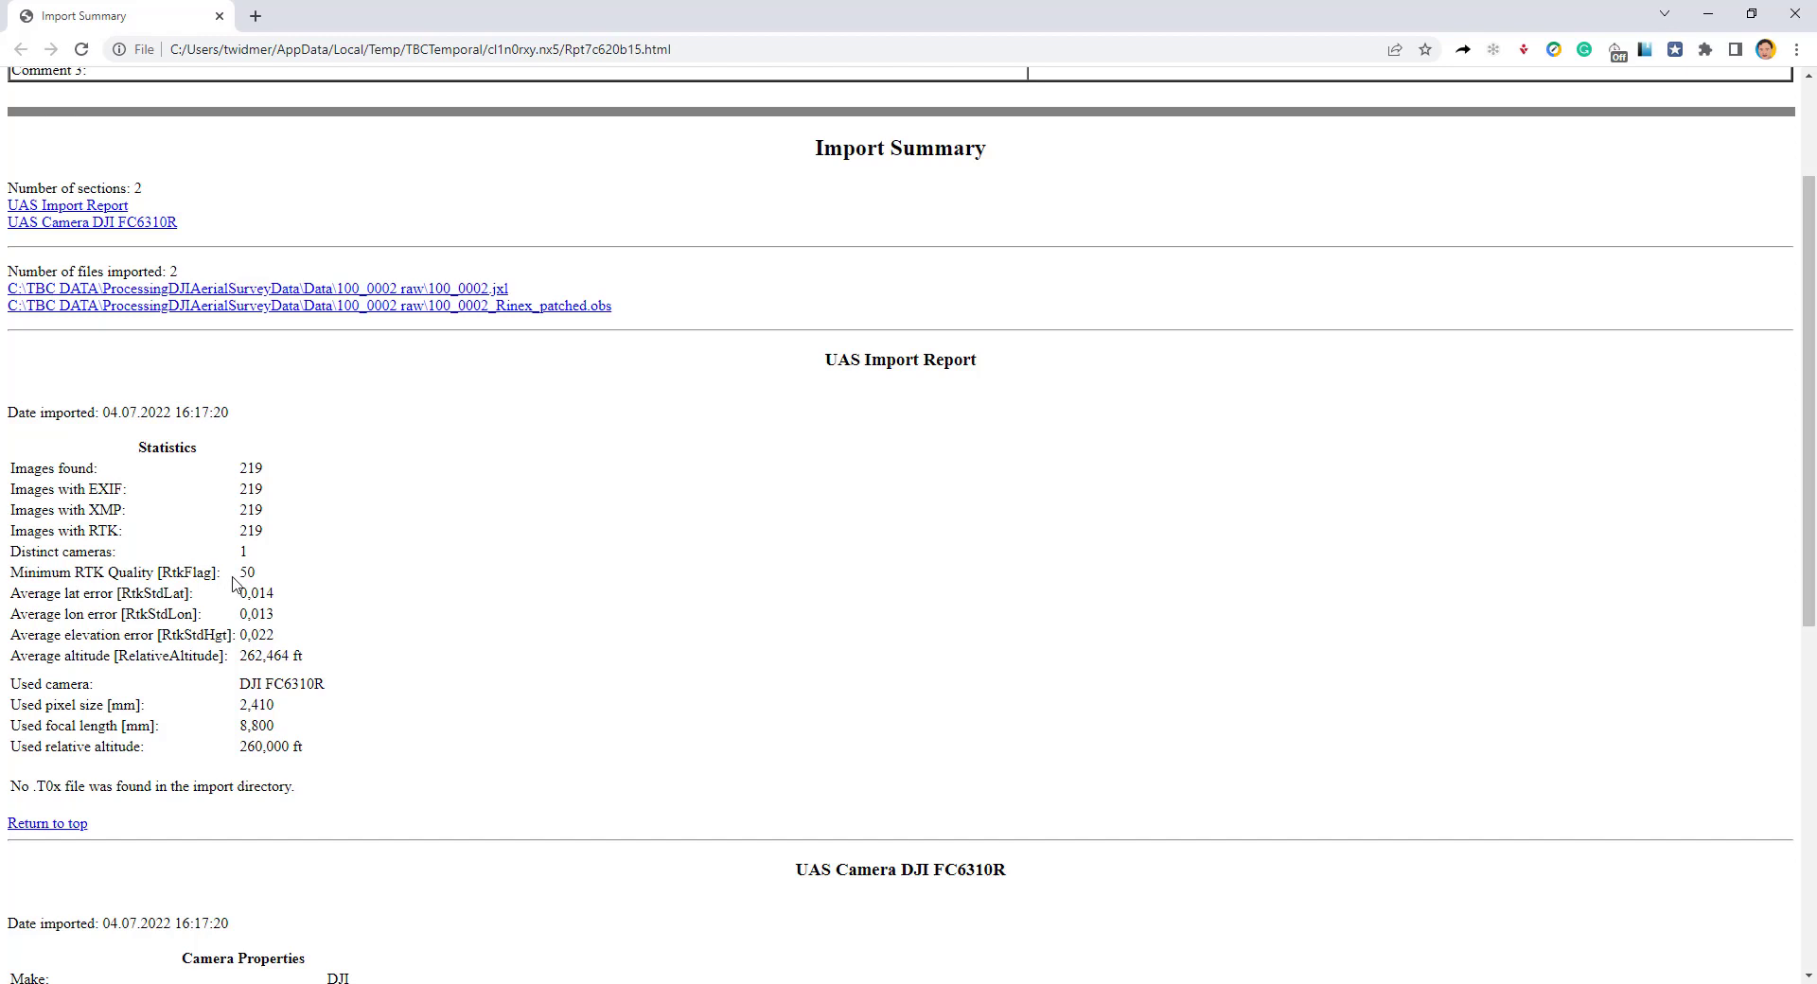
{"action": "left_click_drag", "start_coordinate": [258, 573], "coordinate": [241, 581]}
{"action": "left_click", "coordinate": [263, 574]}
{"action": "left_click_drag", "start_coordinate": [240, 683], "coordinate": [327, 683]}
{"action": "left_click", "coordinate": [327, 683]}
{"action": "triple_click", "coordinate": [308, 748]}
{"action": "left_click_drag", "start_coordinate": [283, 738], "coordinate": [67, 708]}
{"action": "left_click", "coordinate": [175, 710]}
Compare the camera's pixel size with the used pixel size, review the remaining messages and errors, and close the report.
{"action": "scroll", "coordinate": [312, 723], "scroll_direction": "down", "scroll_amount": 4}
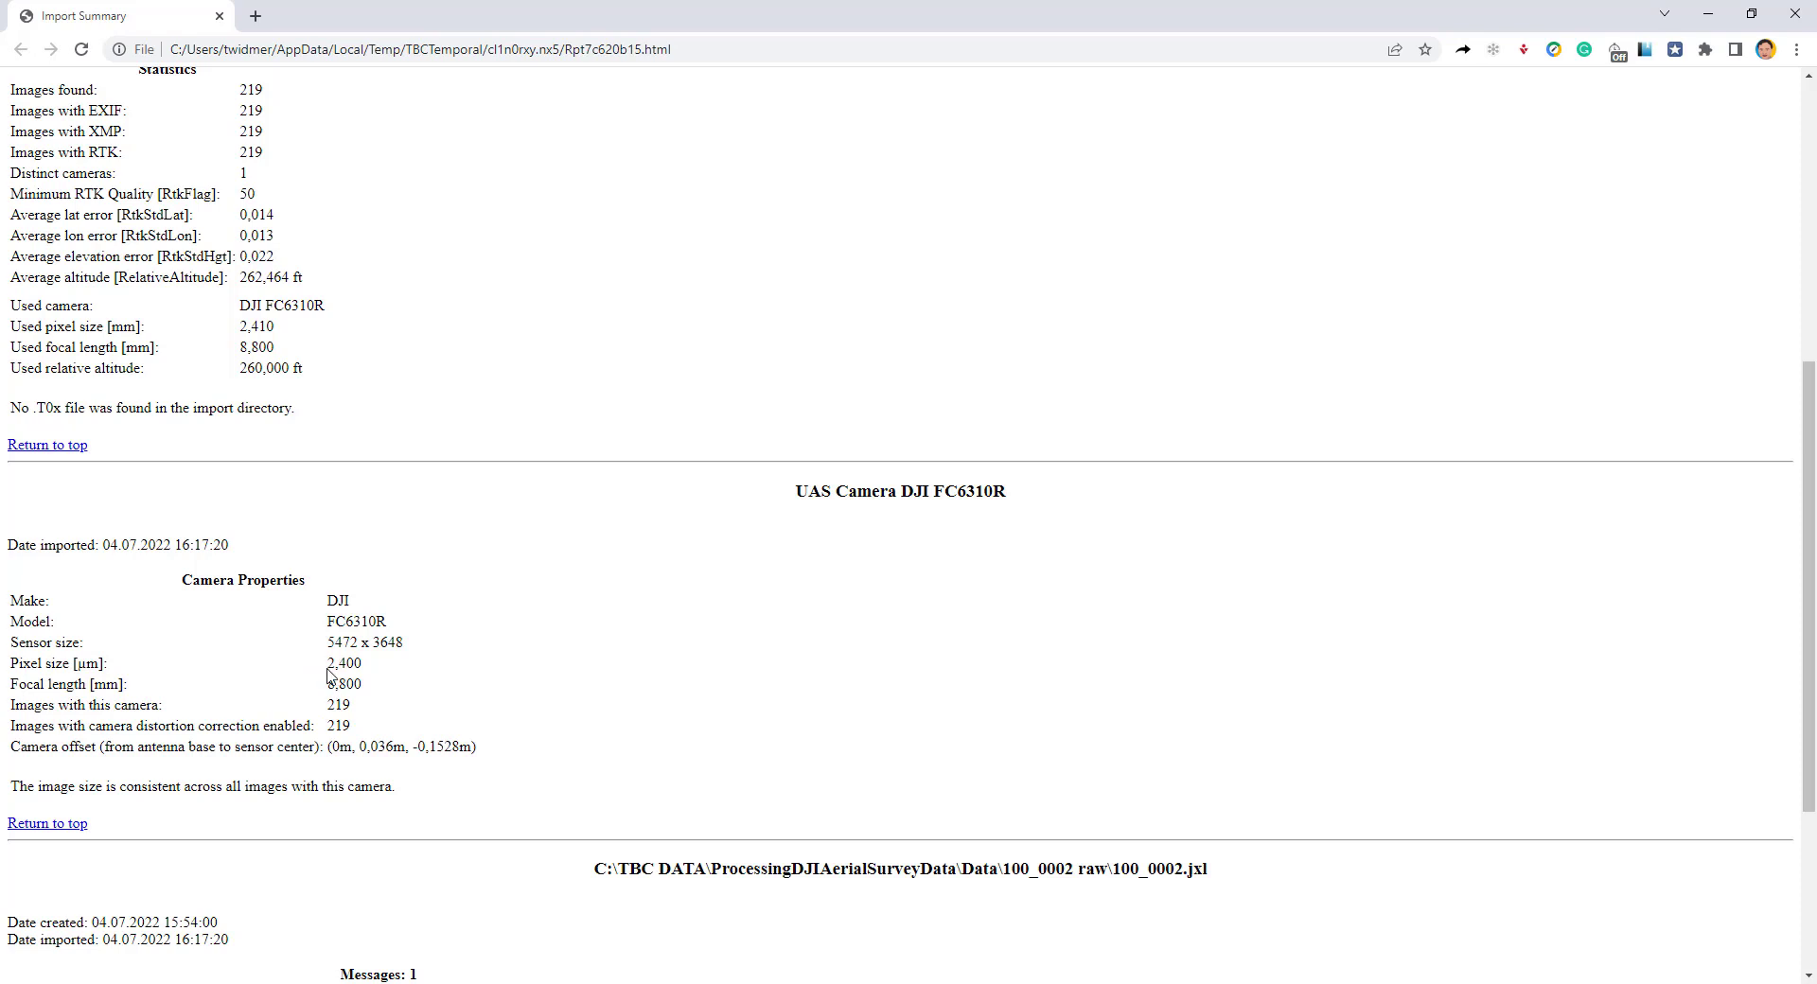
{"action": "left_click_drag", "start_coordinate": [327, 664], "coordinate": [366, 670]}
{"action": "left_click_drag", "start_coordinate": [239, 328], "coordinate": [271, 335]}
{"action": "scroll", "coordinate": [366, 771], "scroll_direction": "down", "scroll_amount": 3}
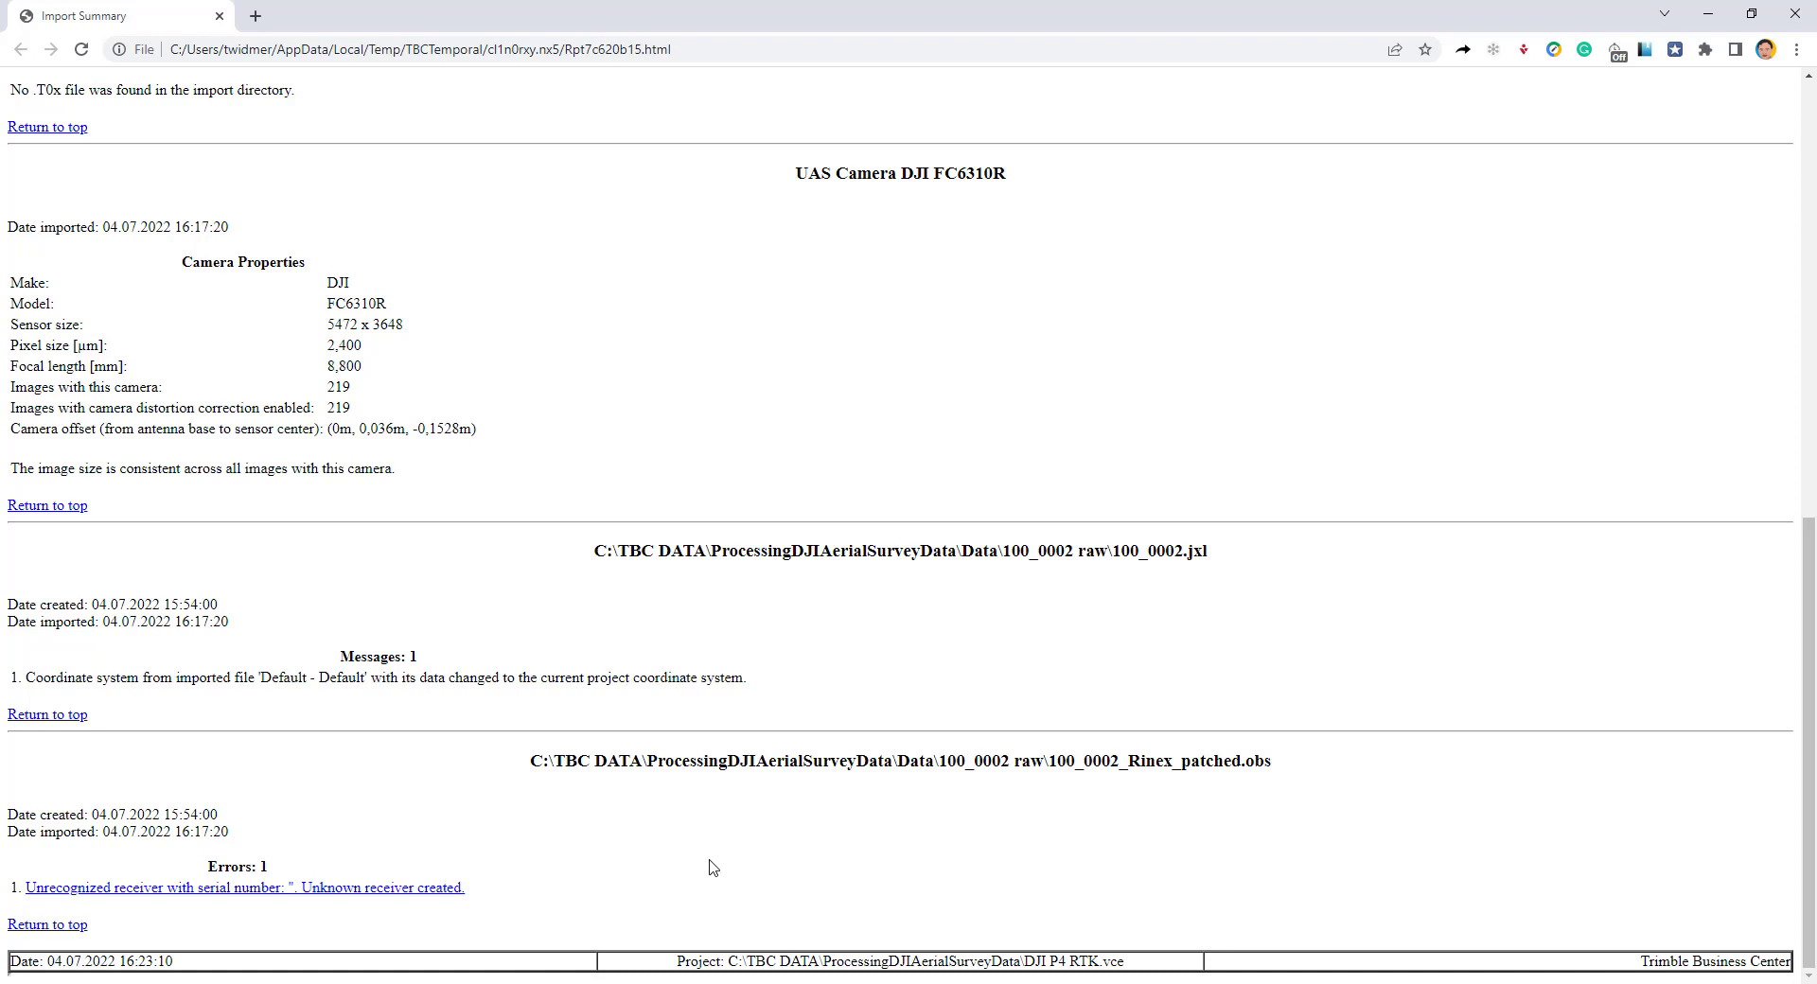
{"action": "left_click", "coordinate": [1794, 13]}
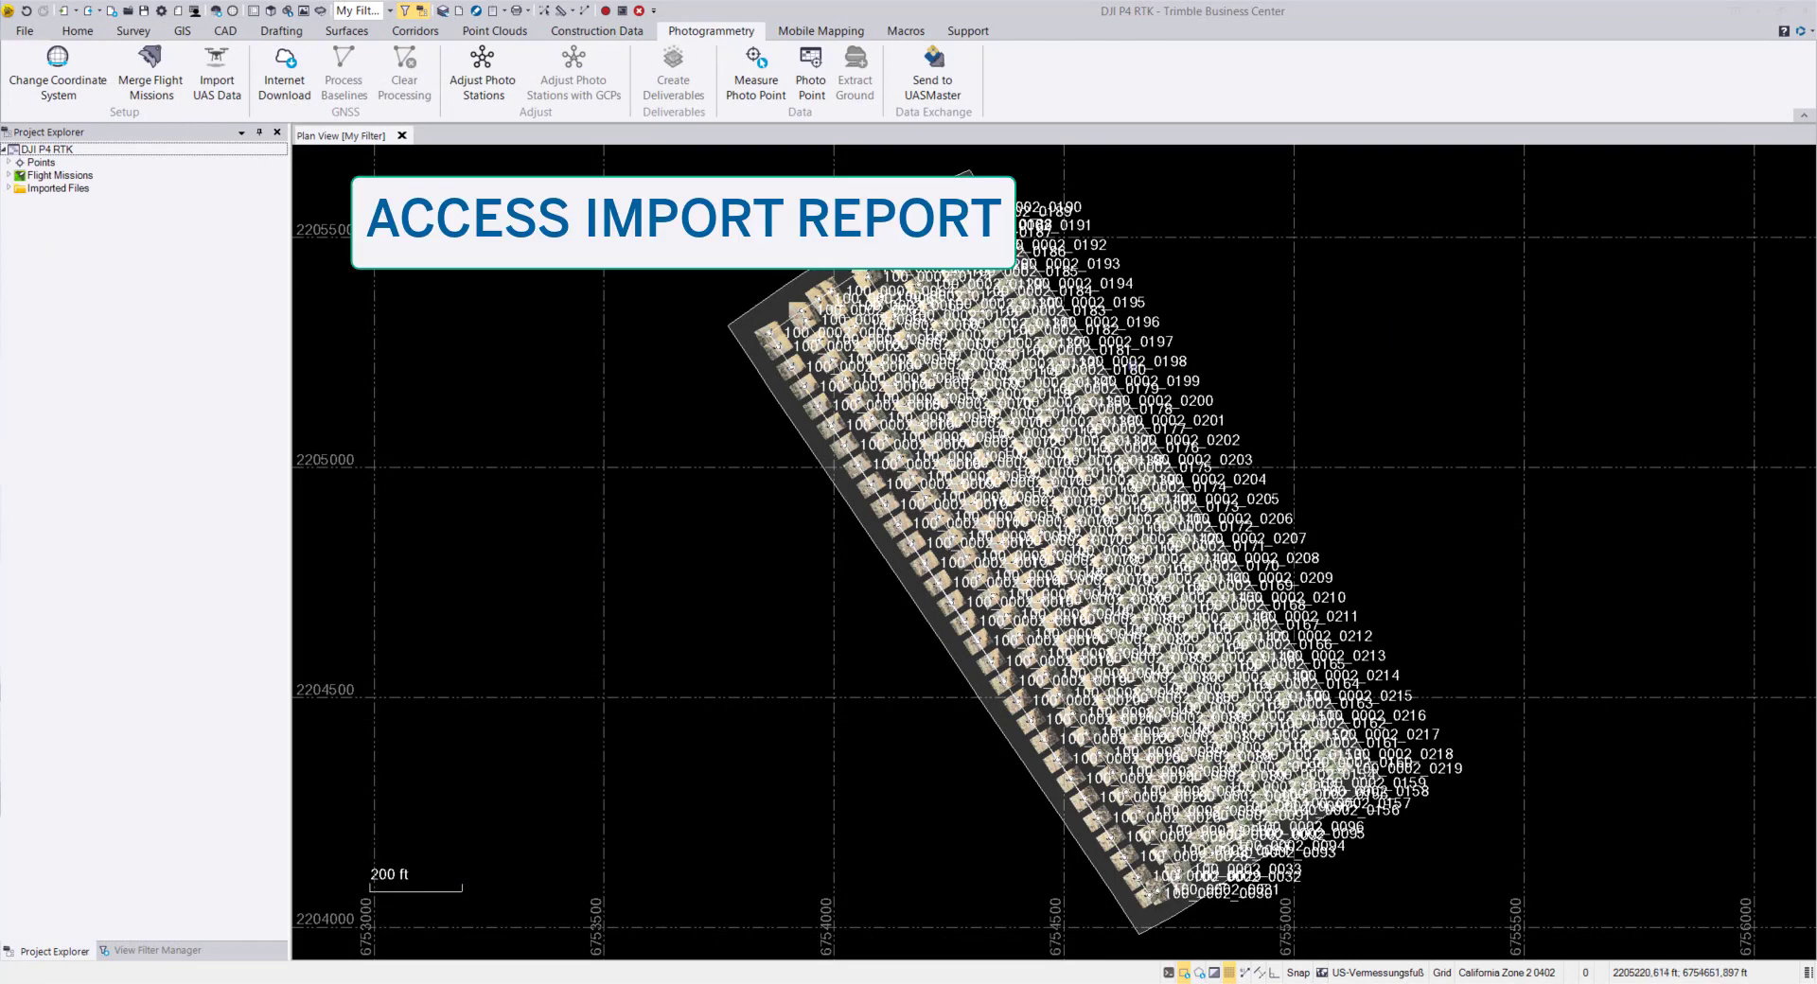
Reopen the Import Report from the project's Imported Files node, and close it again.
{"action": "left_click", "coordinate": [64, 189]}
{"action": "right_click", "coordinate": [64, 189]}
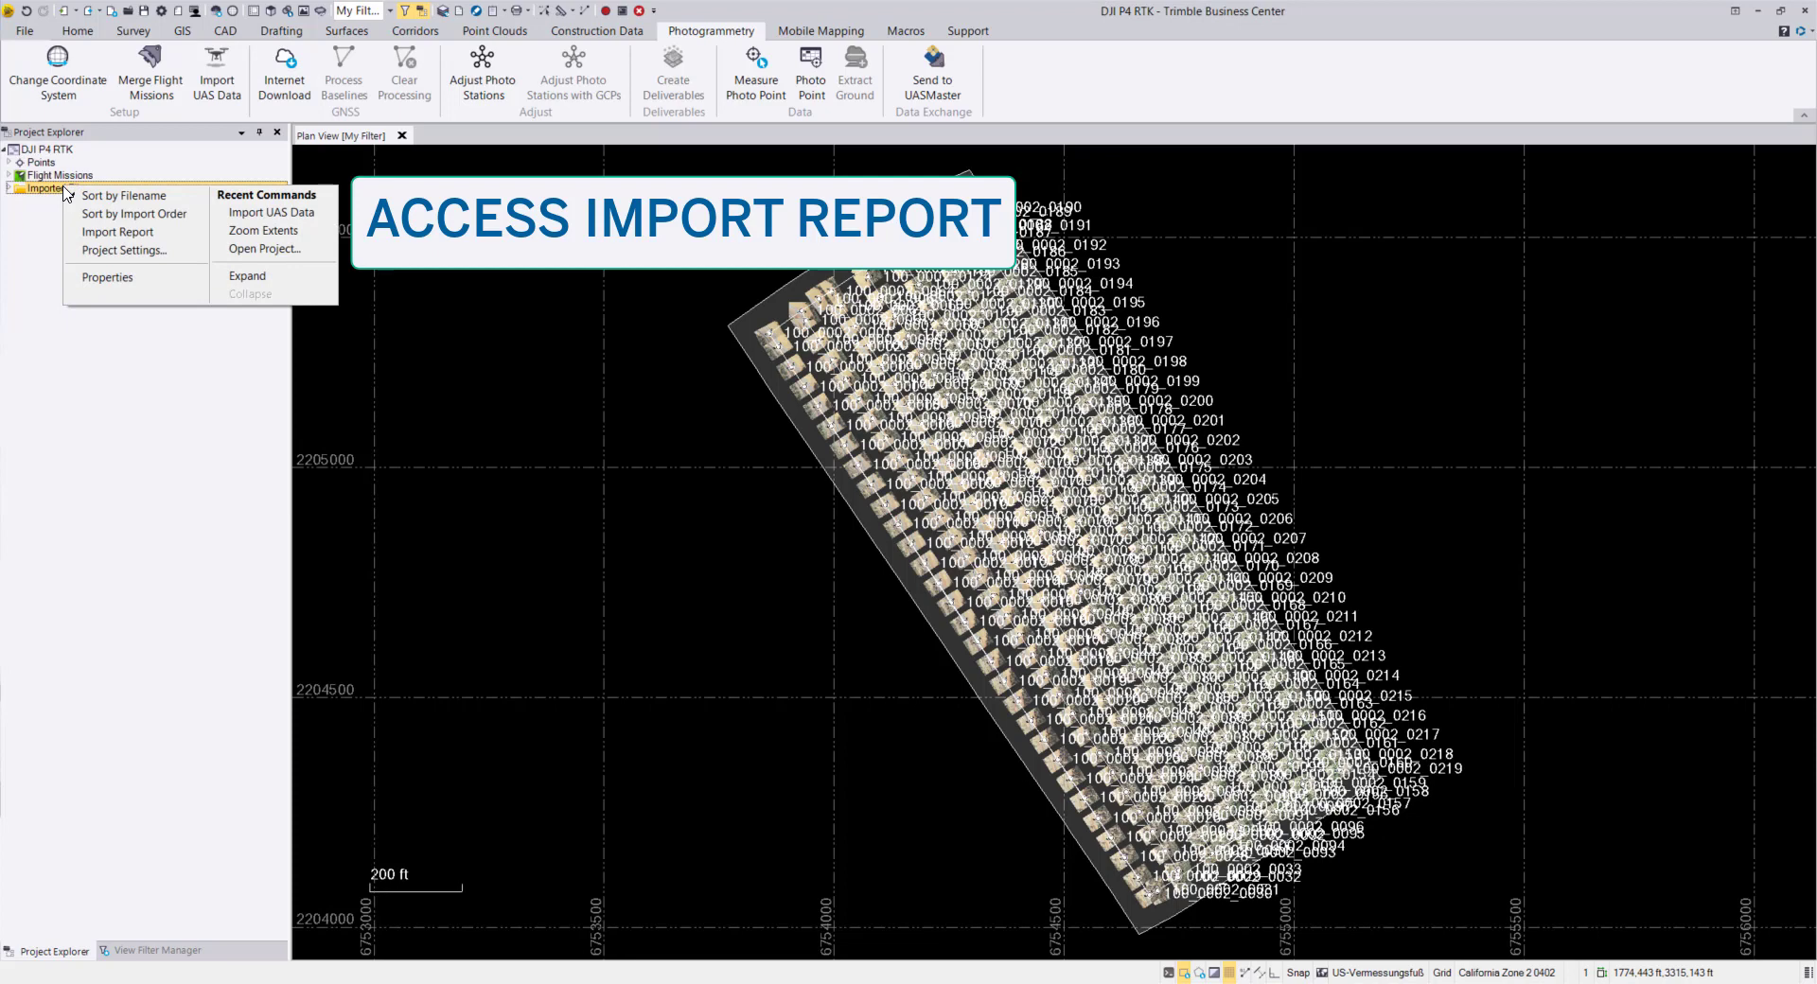
{"action": "left_click", "coordinate": [133, 233]}
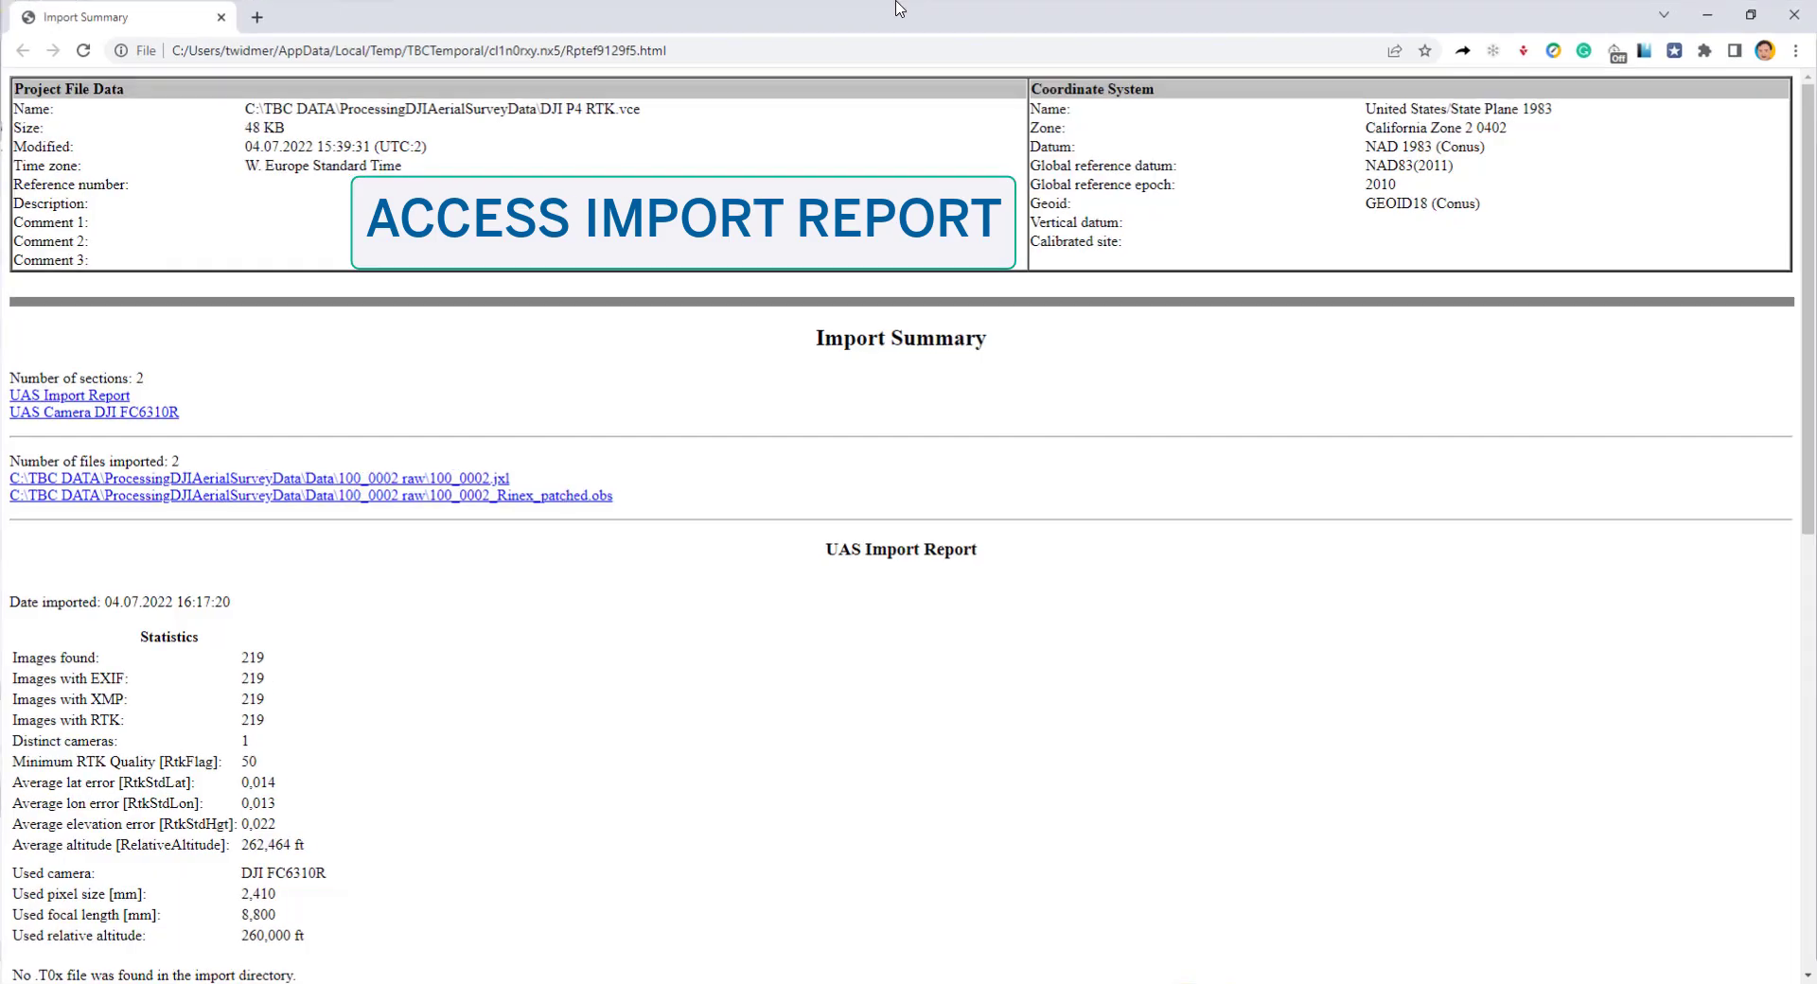
{"action": "left_click", "coordinate": [1795, 17]}
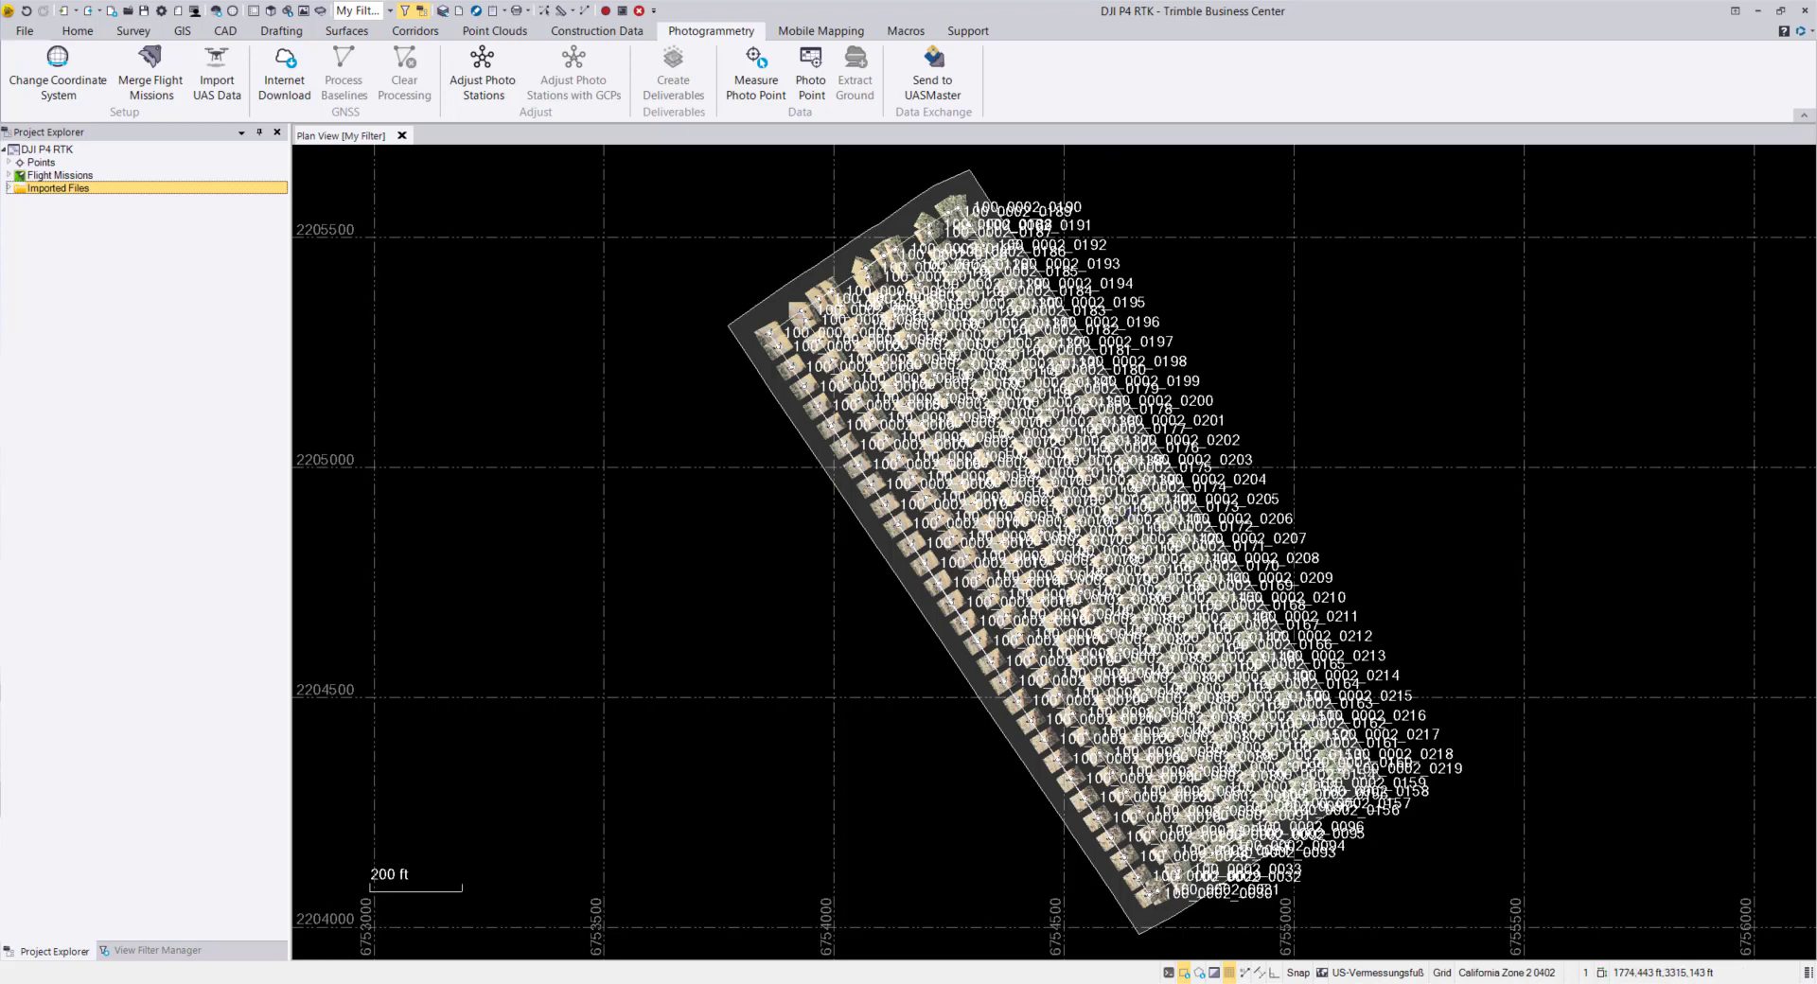
Import the base station file 00602180.T02 from the Data folder into the project, and put the folder window away.
{"action": "key", "text": "alt+Tab"}
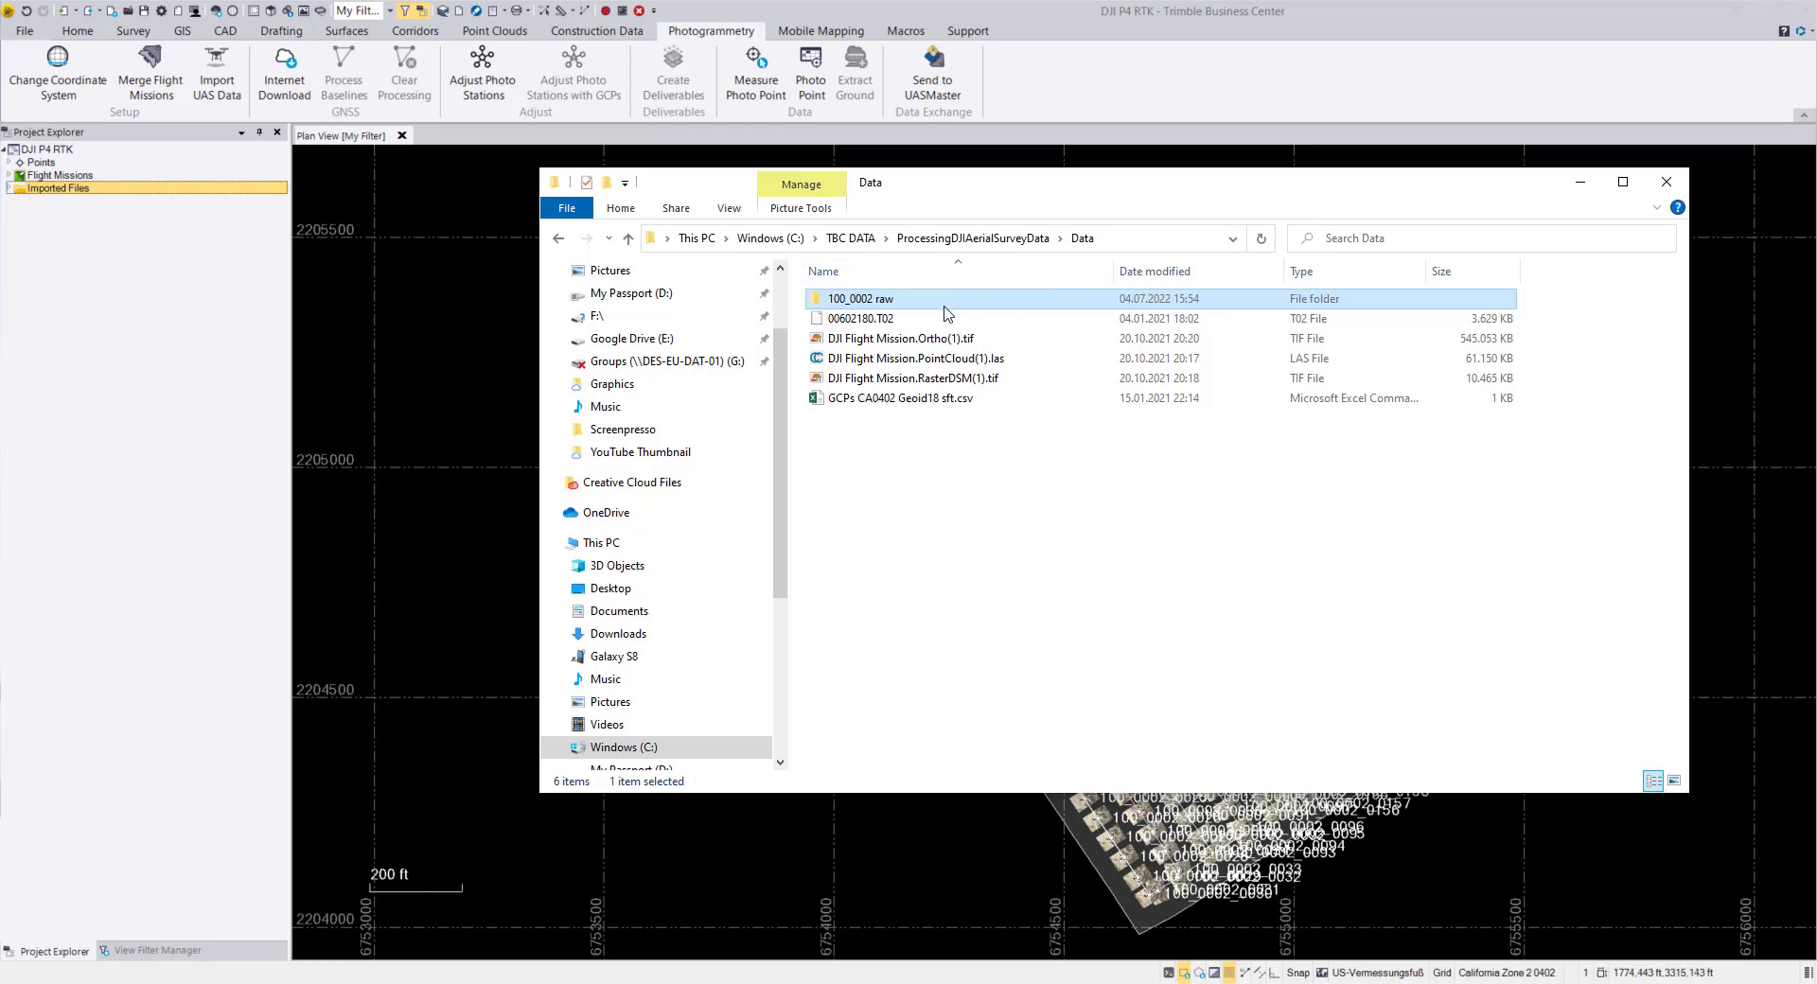
{"action": "left_click", "coordinate": [888, 318]}
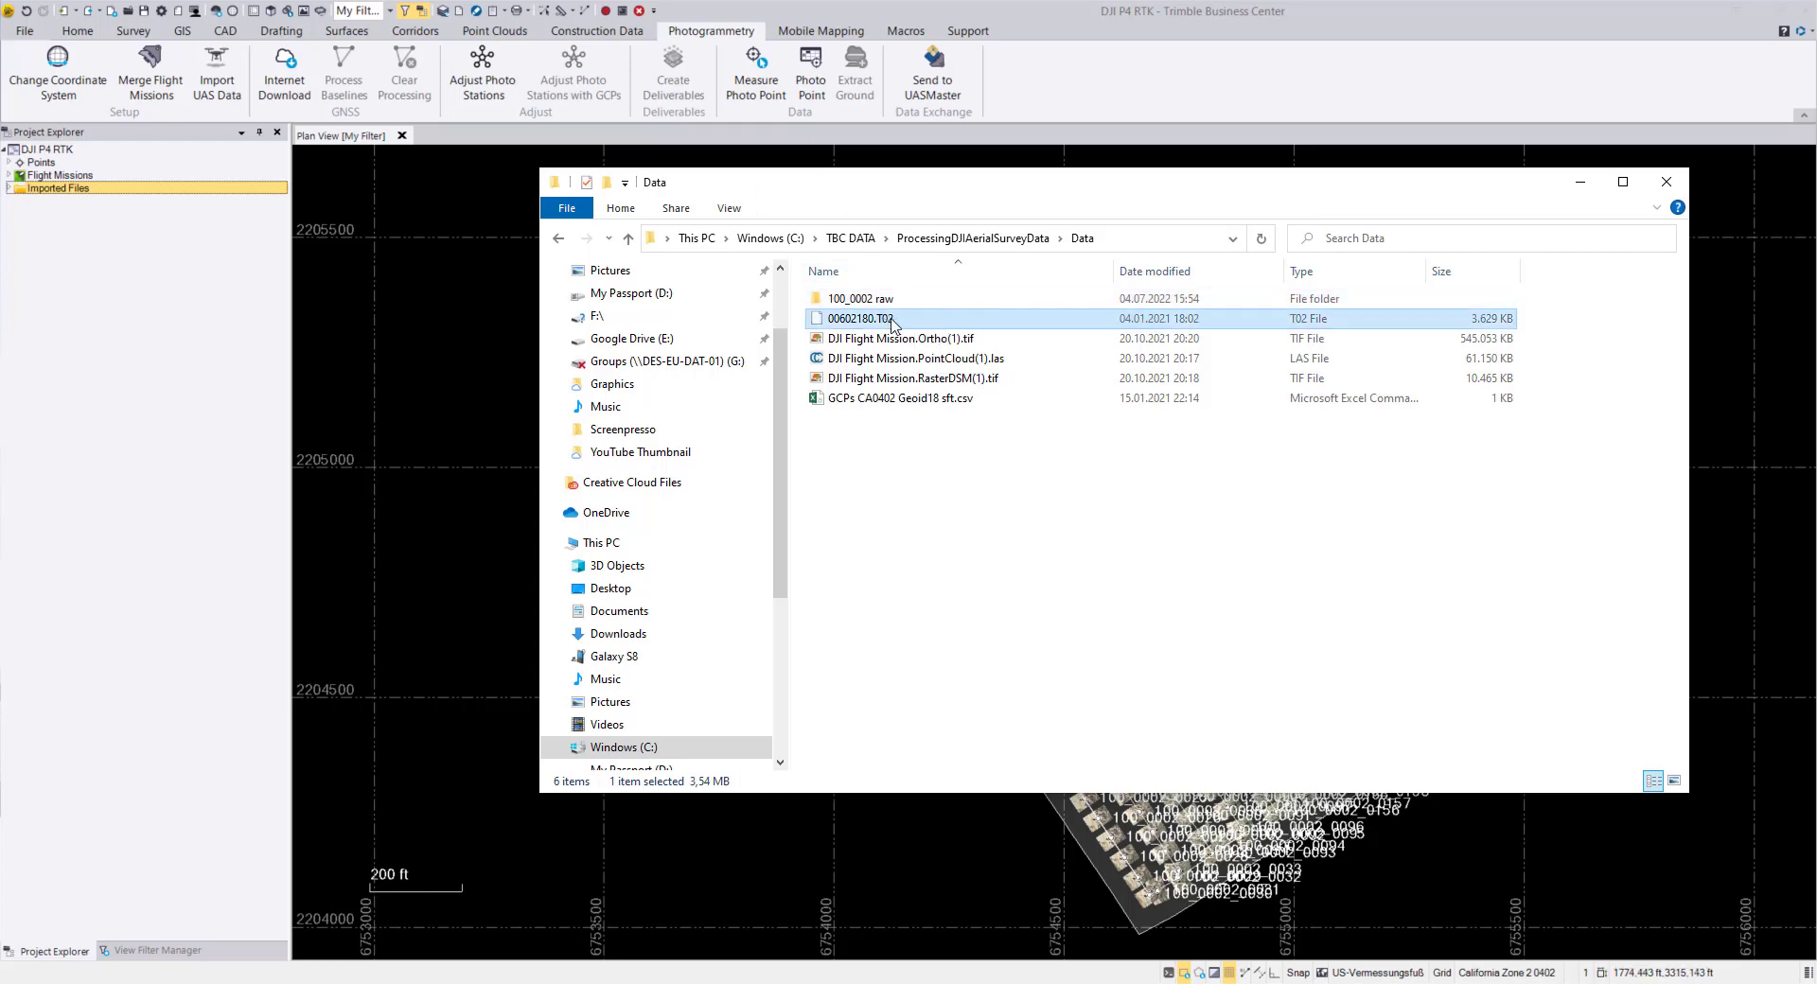
{"action": "left_click_drag", "start_coordinate": [890, 321], "coordinate": [461, 410]}
{"action": "left_click", "coordinate": [1593, 180]}
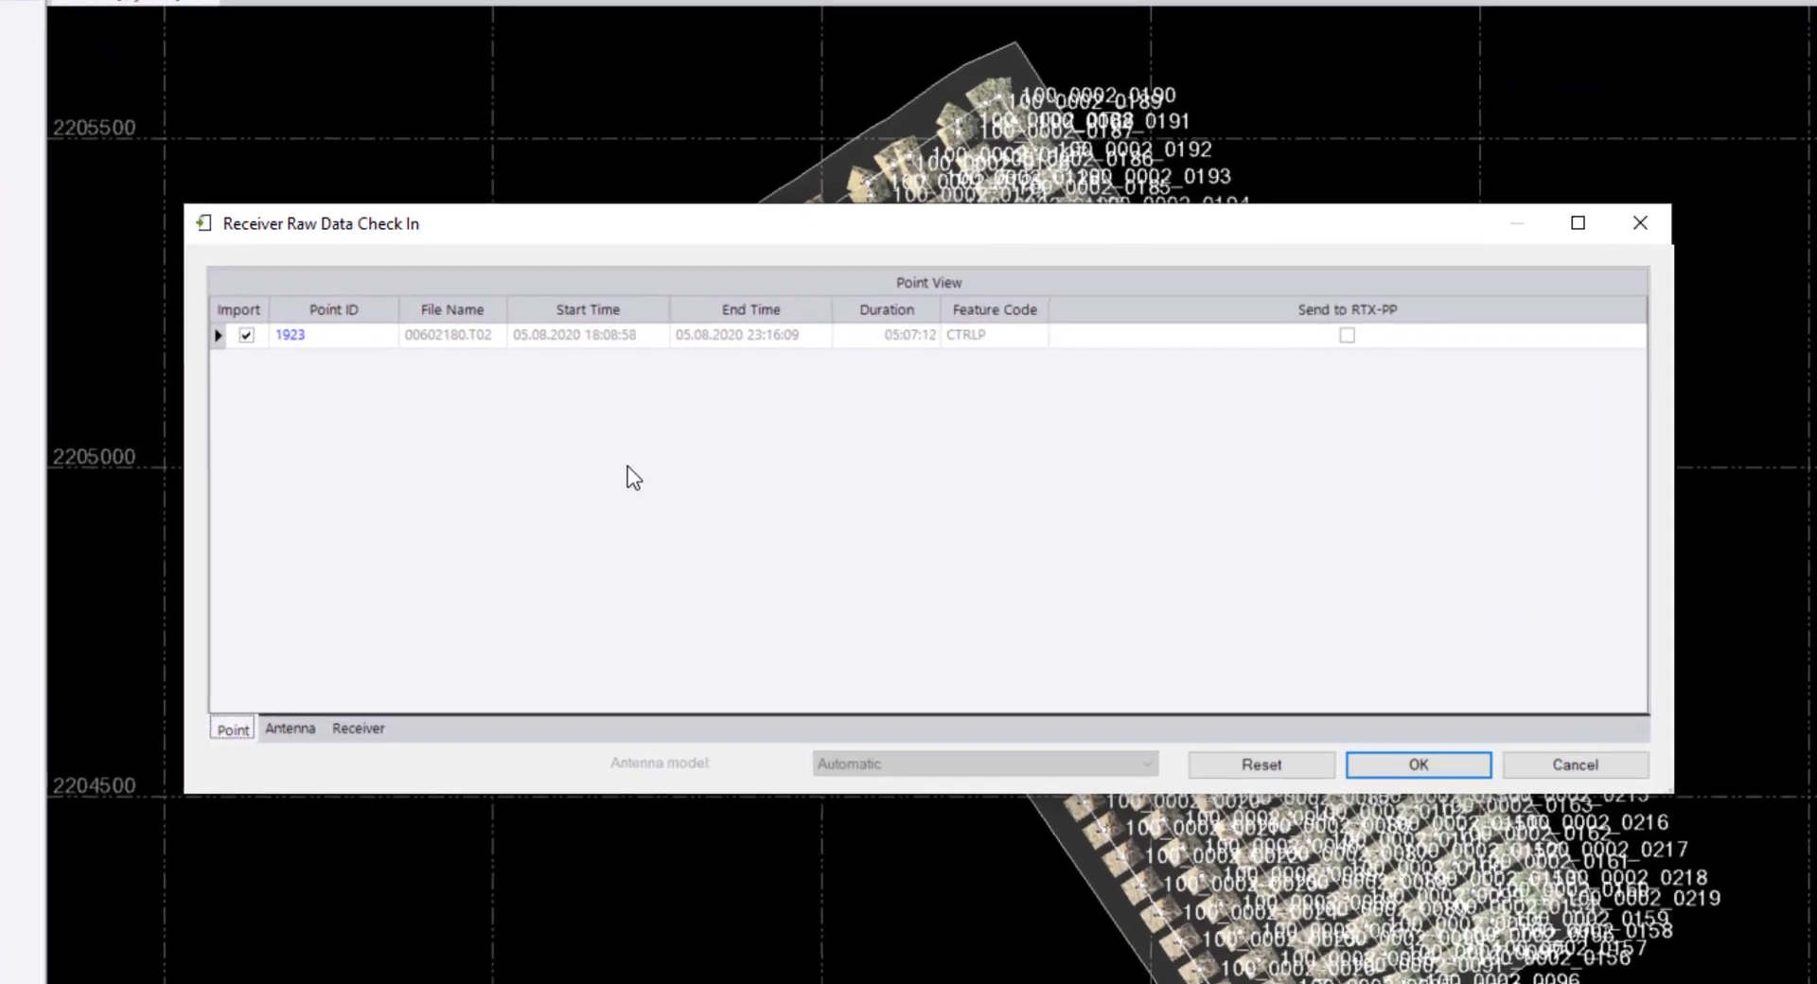
Review the base station's point, antenna and receiver details in the Receiver Raw Data Check In, and accept the import.
{"action": "left_click", "coordinate": [312, 343]}
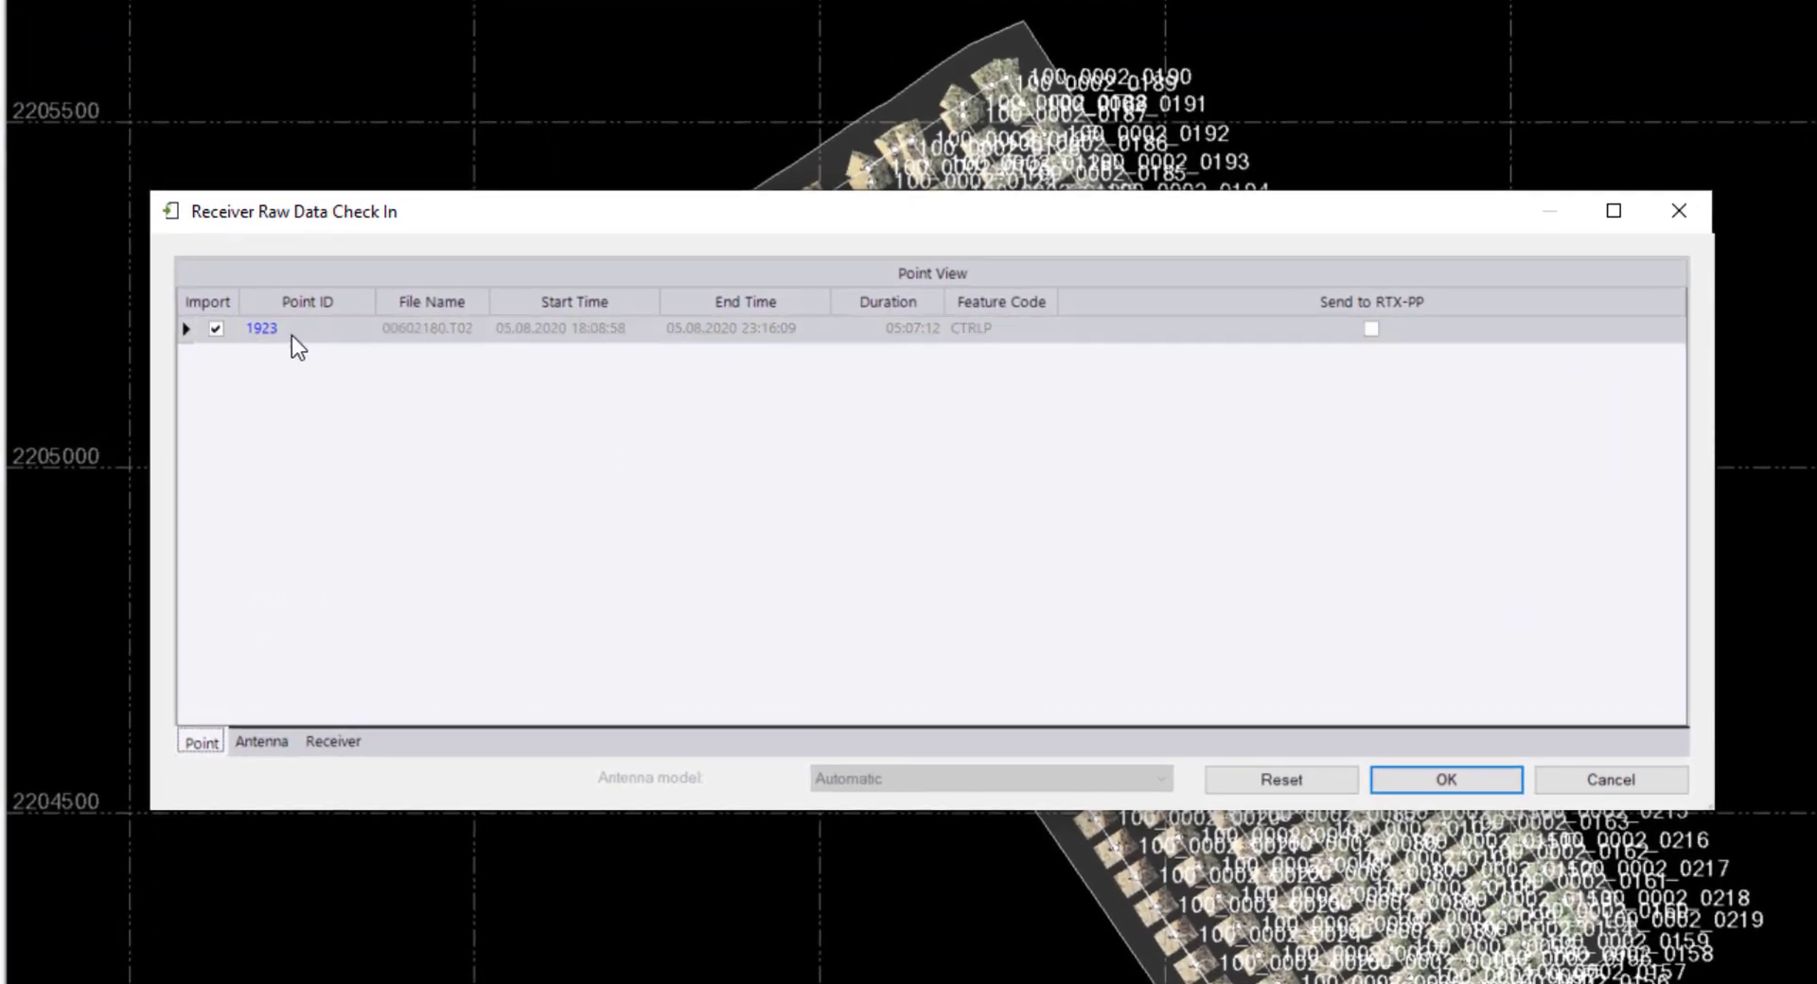
{"action": "left_click", "coordinate": [265, 747]}
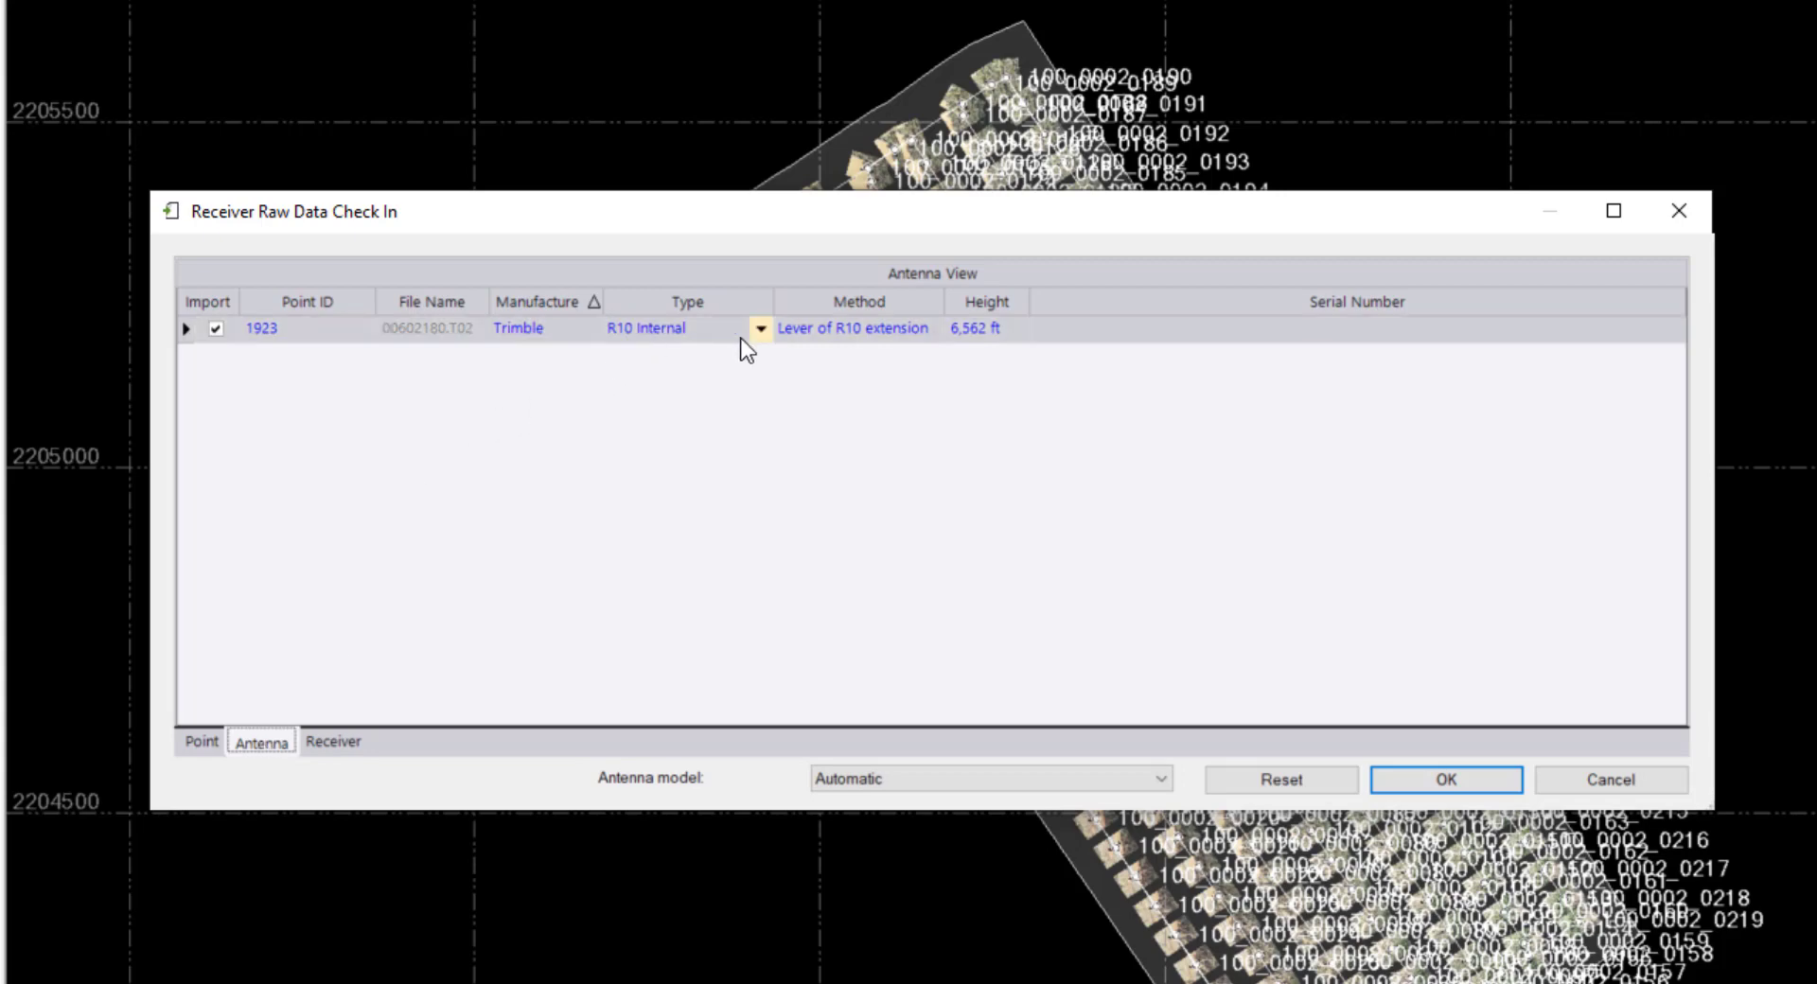
{"action": "left_click", "coordinate": [331, 743]}
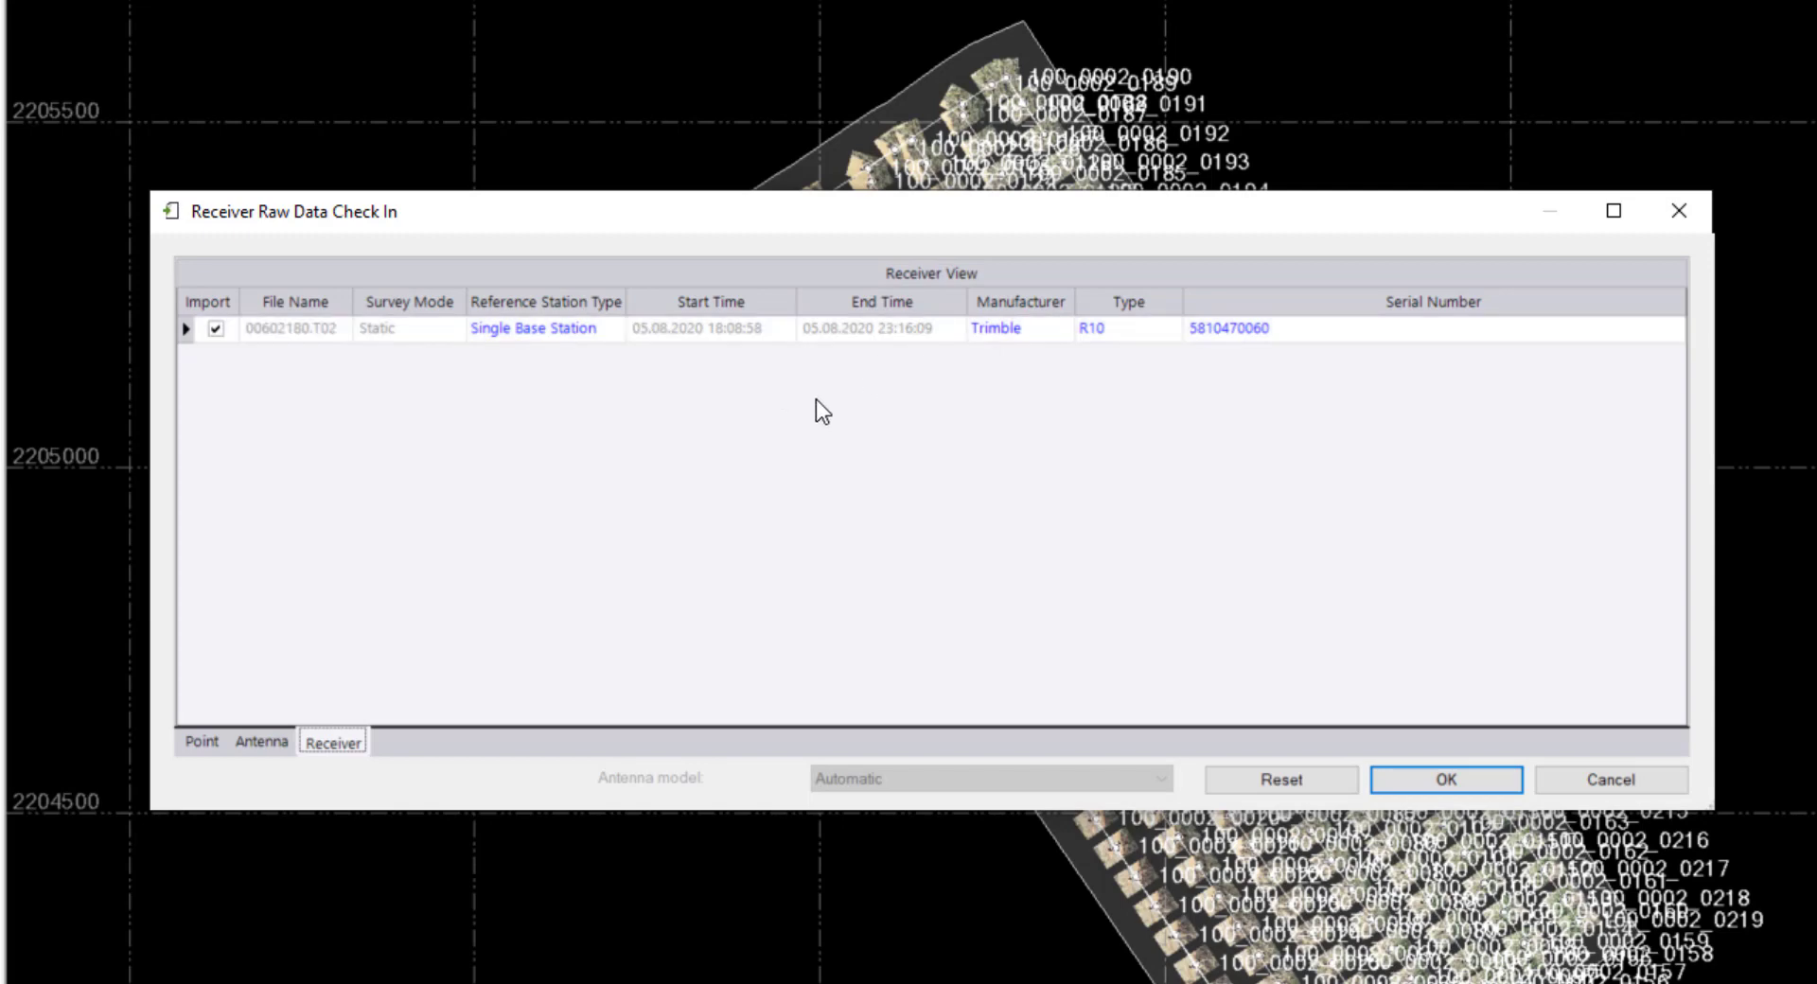
{"action": "left_click", "coordinate": [1411, 778]}
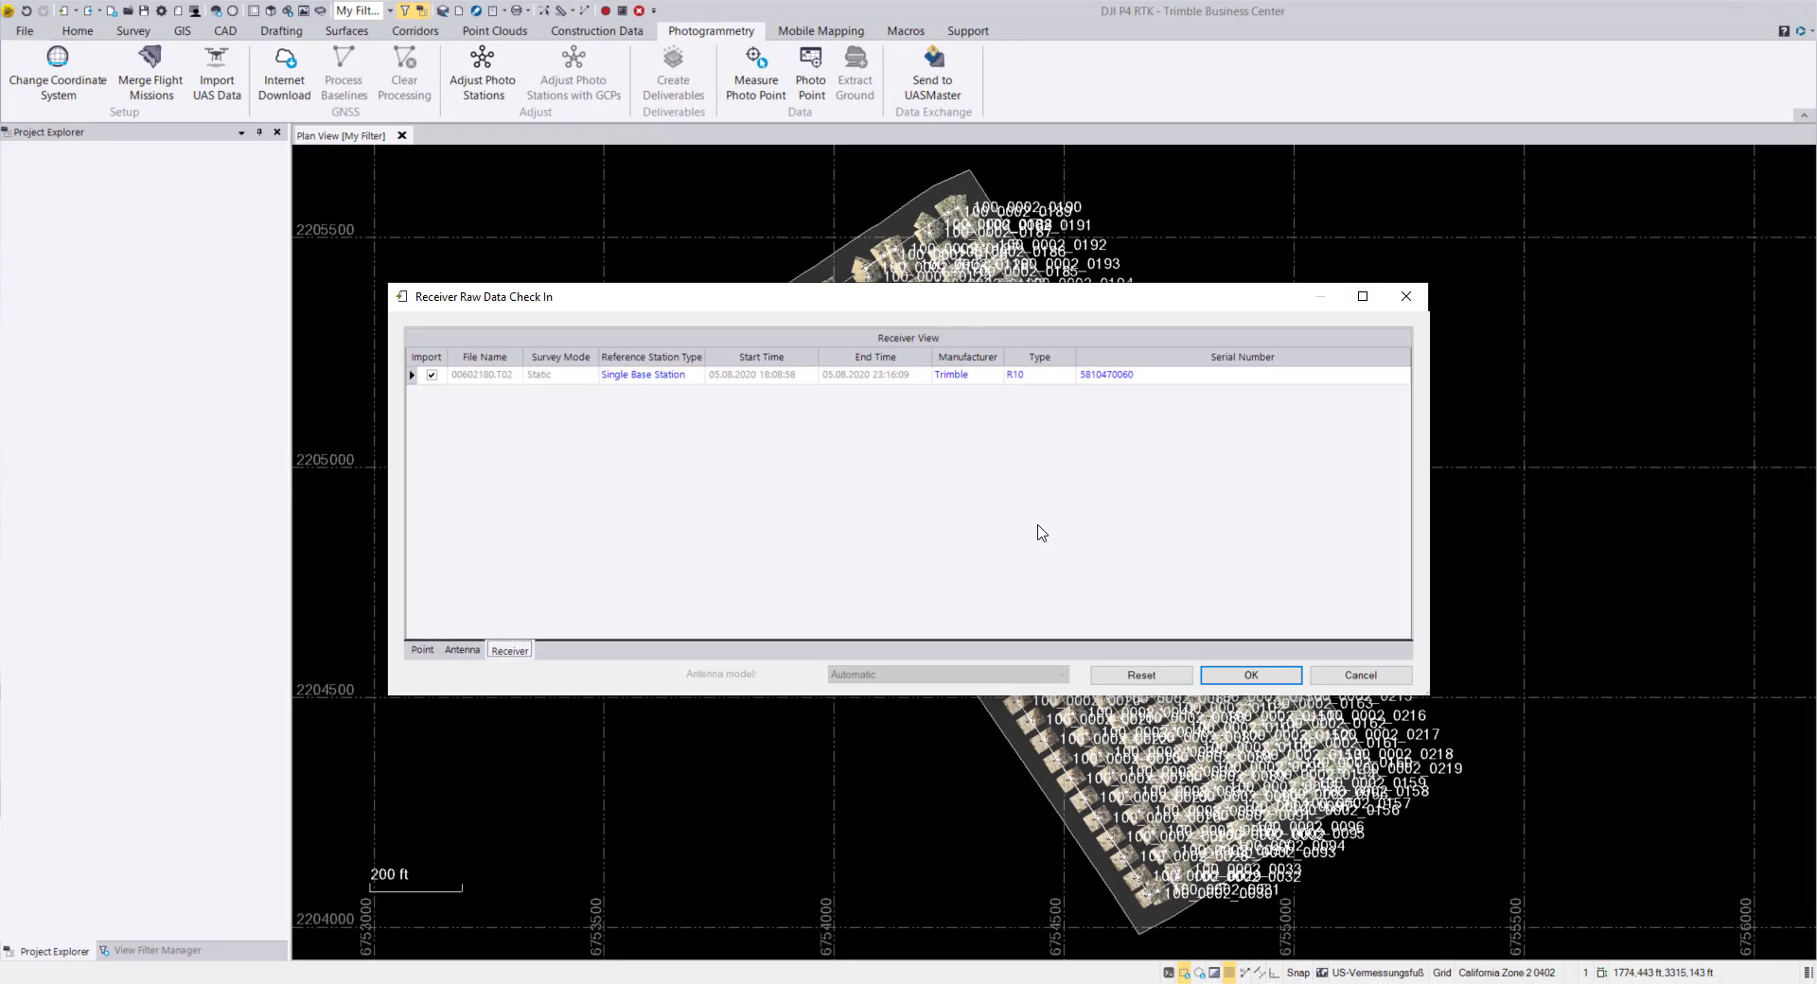
{"action": "left_click", "coordinate": [1254, 673]}
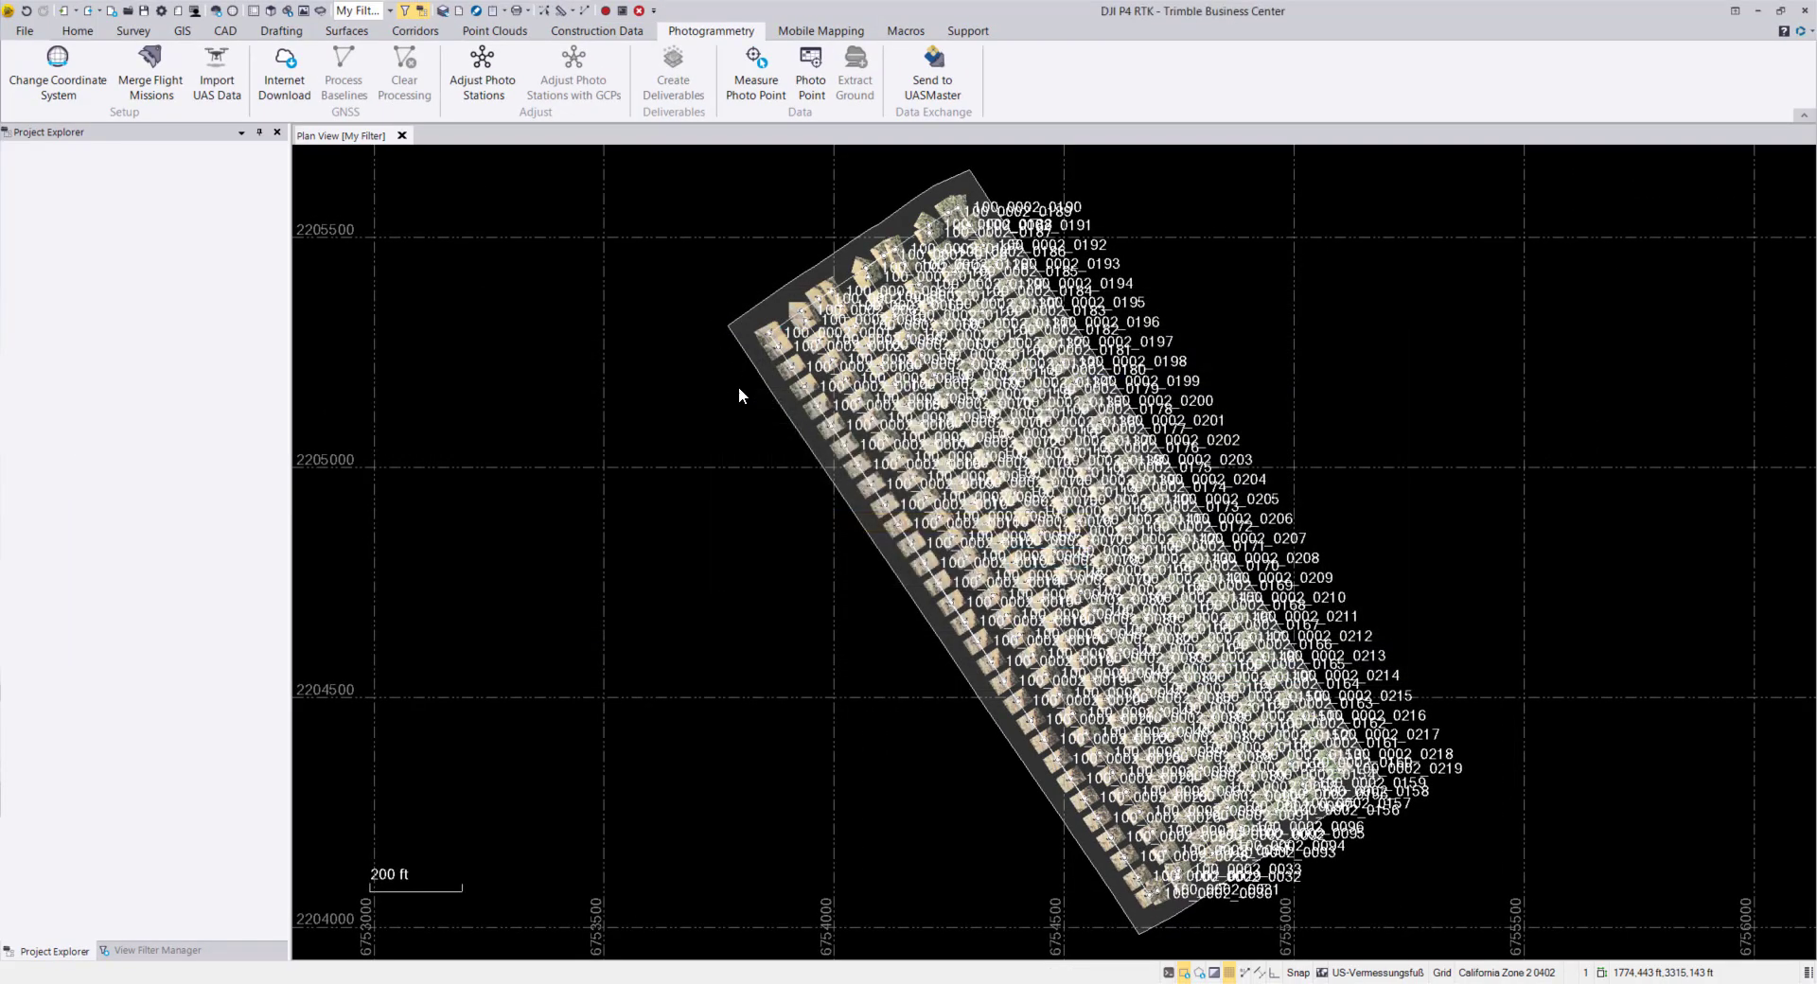
Locate base station 1923 in the plan view and expand it under the project's Points to show its Global (00602180.T02) coordinate.
{"action": "scroll", "coordinate": [918, 685], "scroll_direction": "down", "scroll_amount": 3}
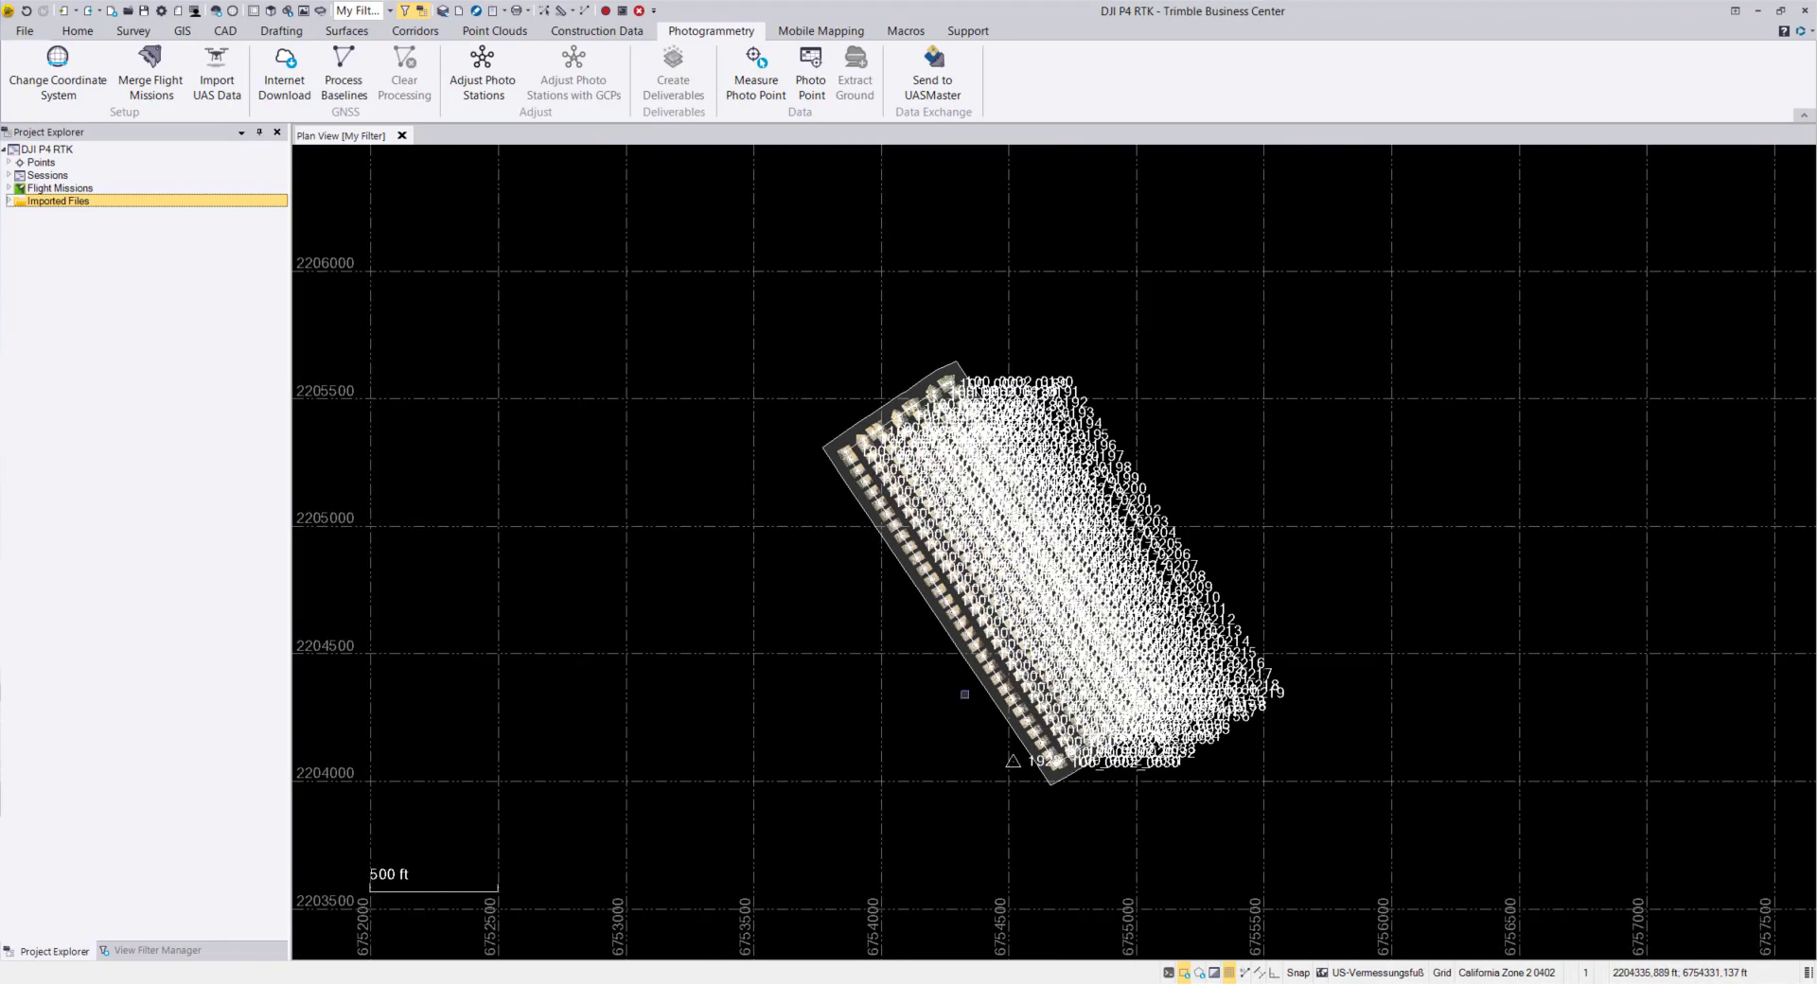
{"action": "scroll", "coordinate": [919, 685], "scroll_direction": "up", "scroll_amount": 3}
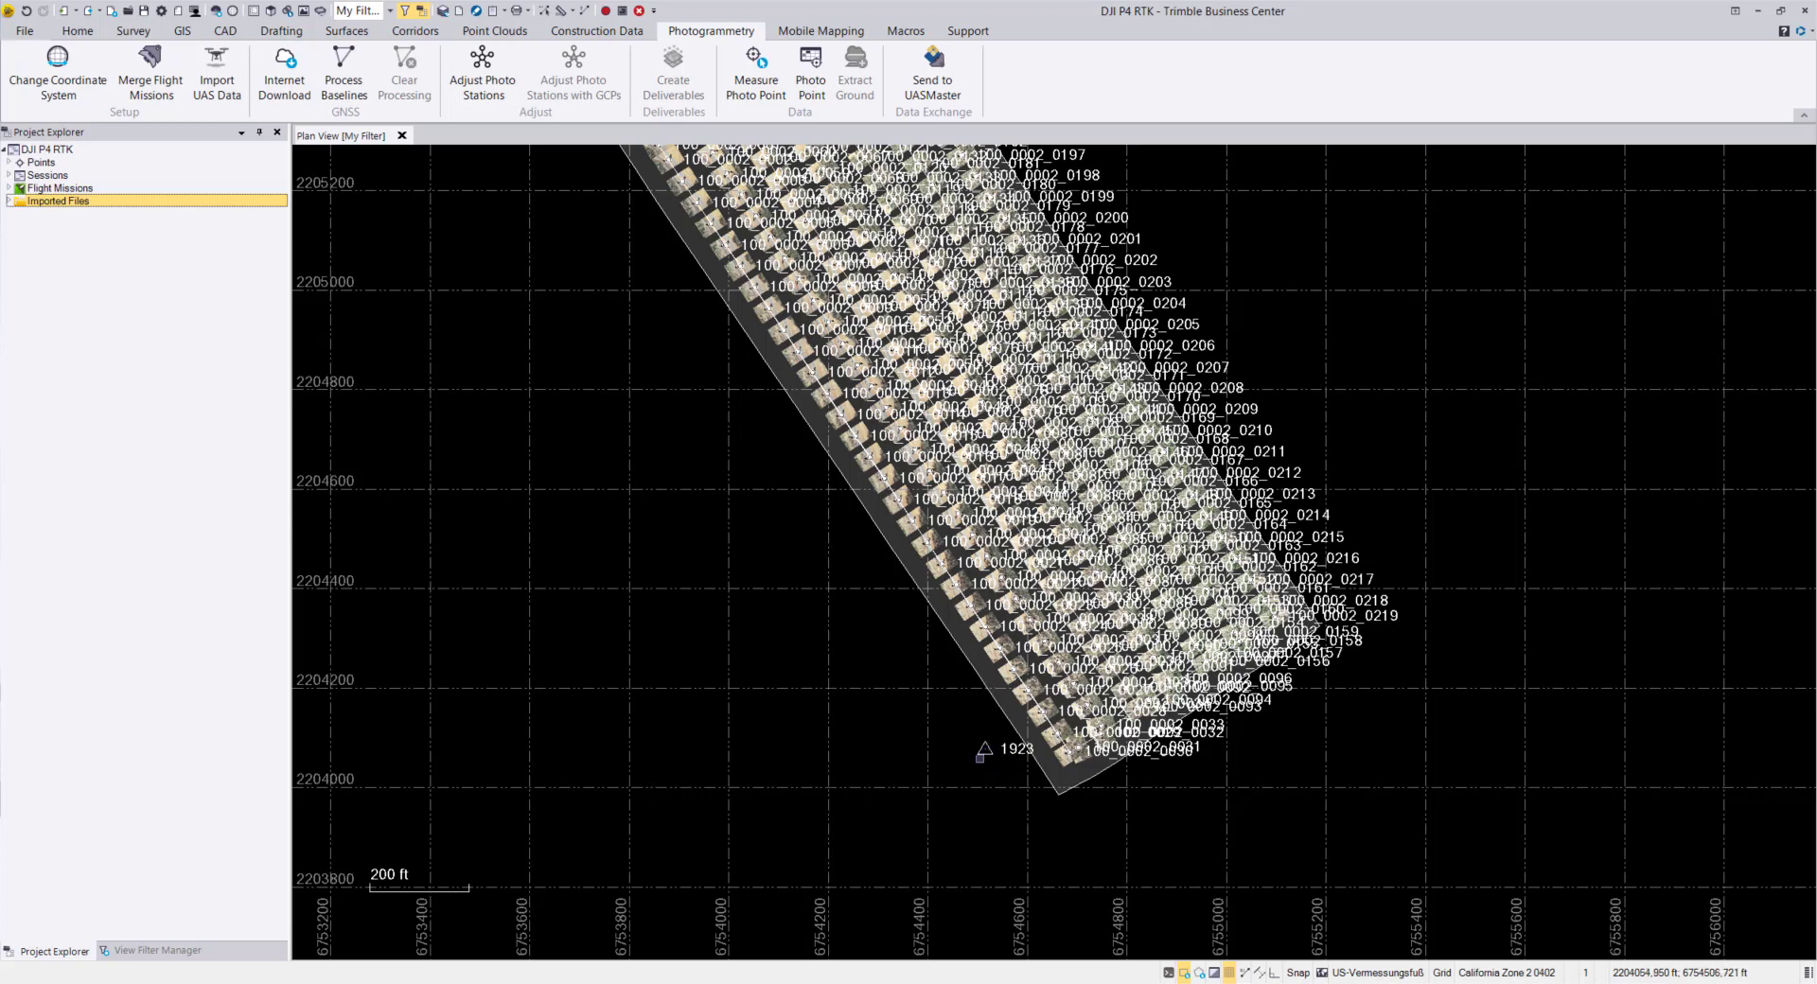
{"action": "key", "text": "Escape"}
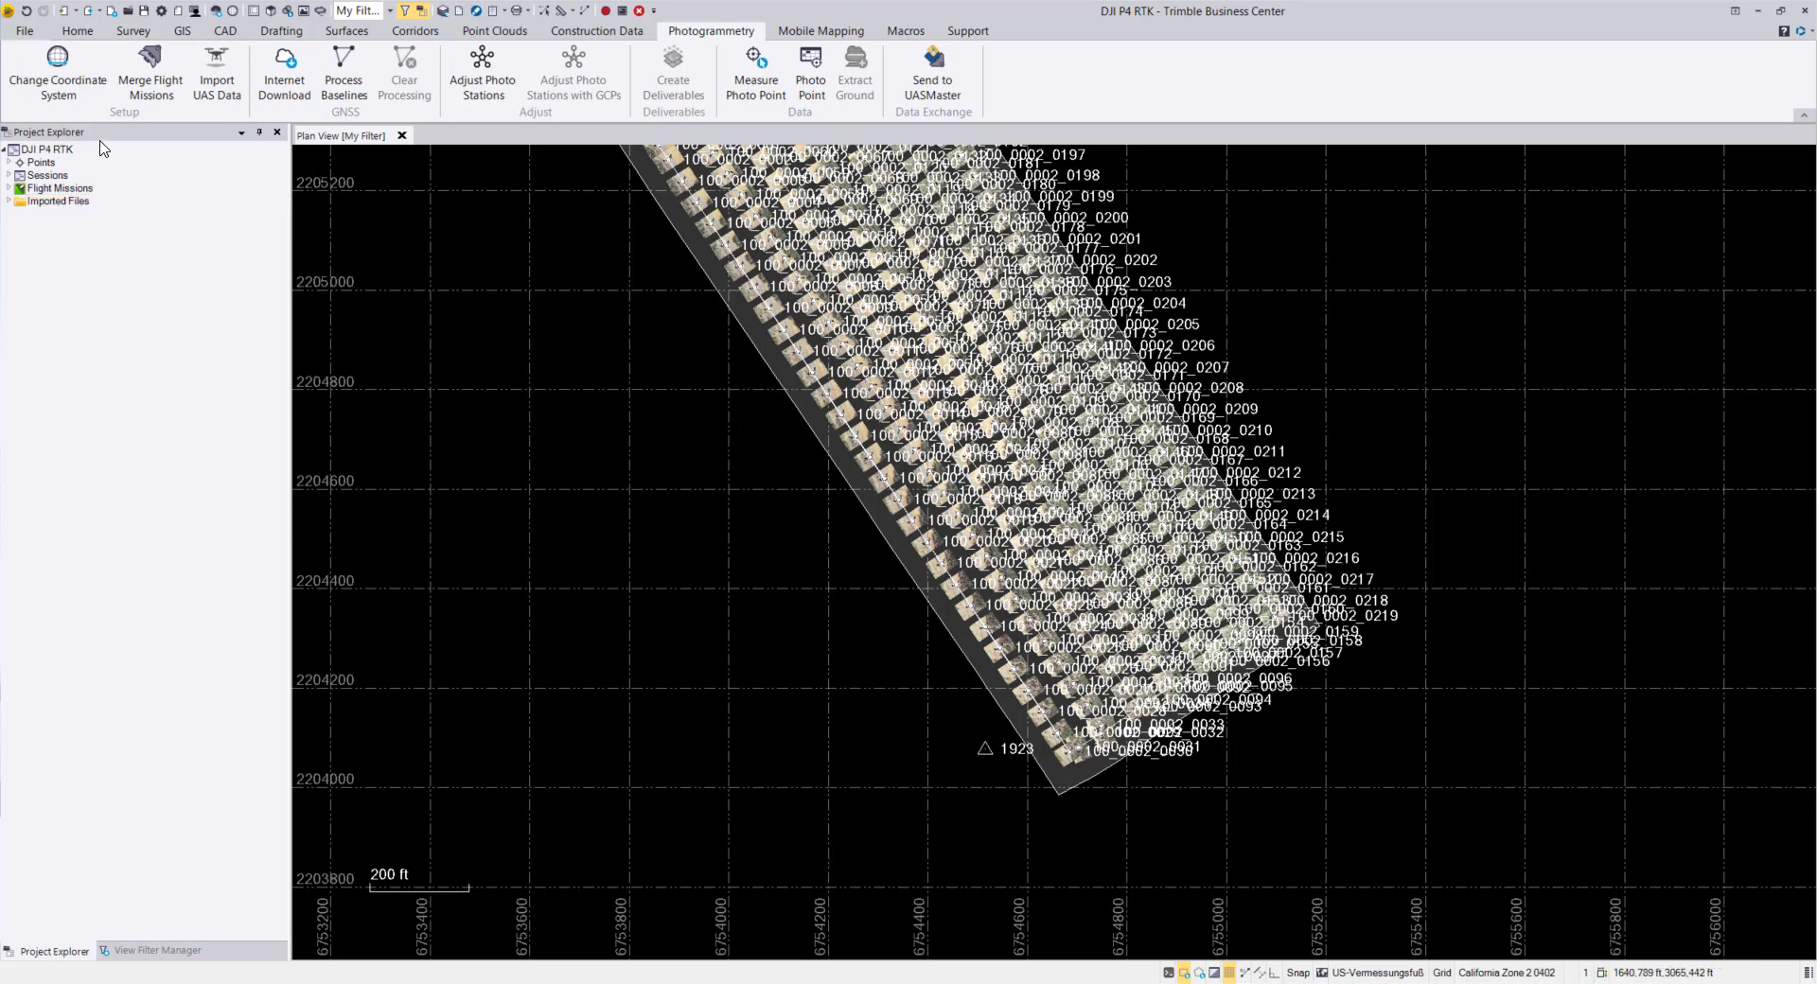
{"action": "left_click", "coordinate": [9, 163]}
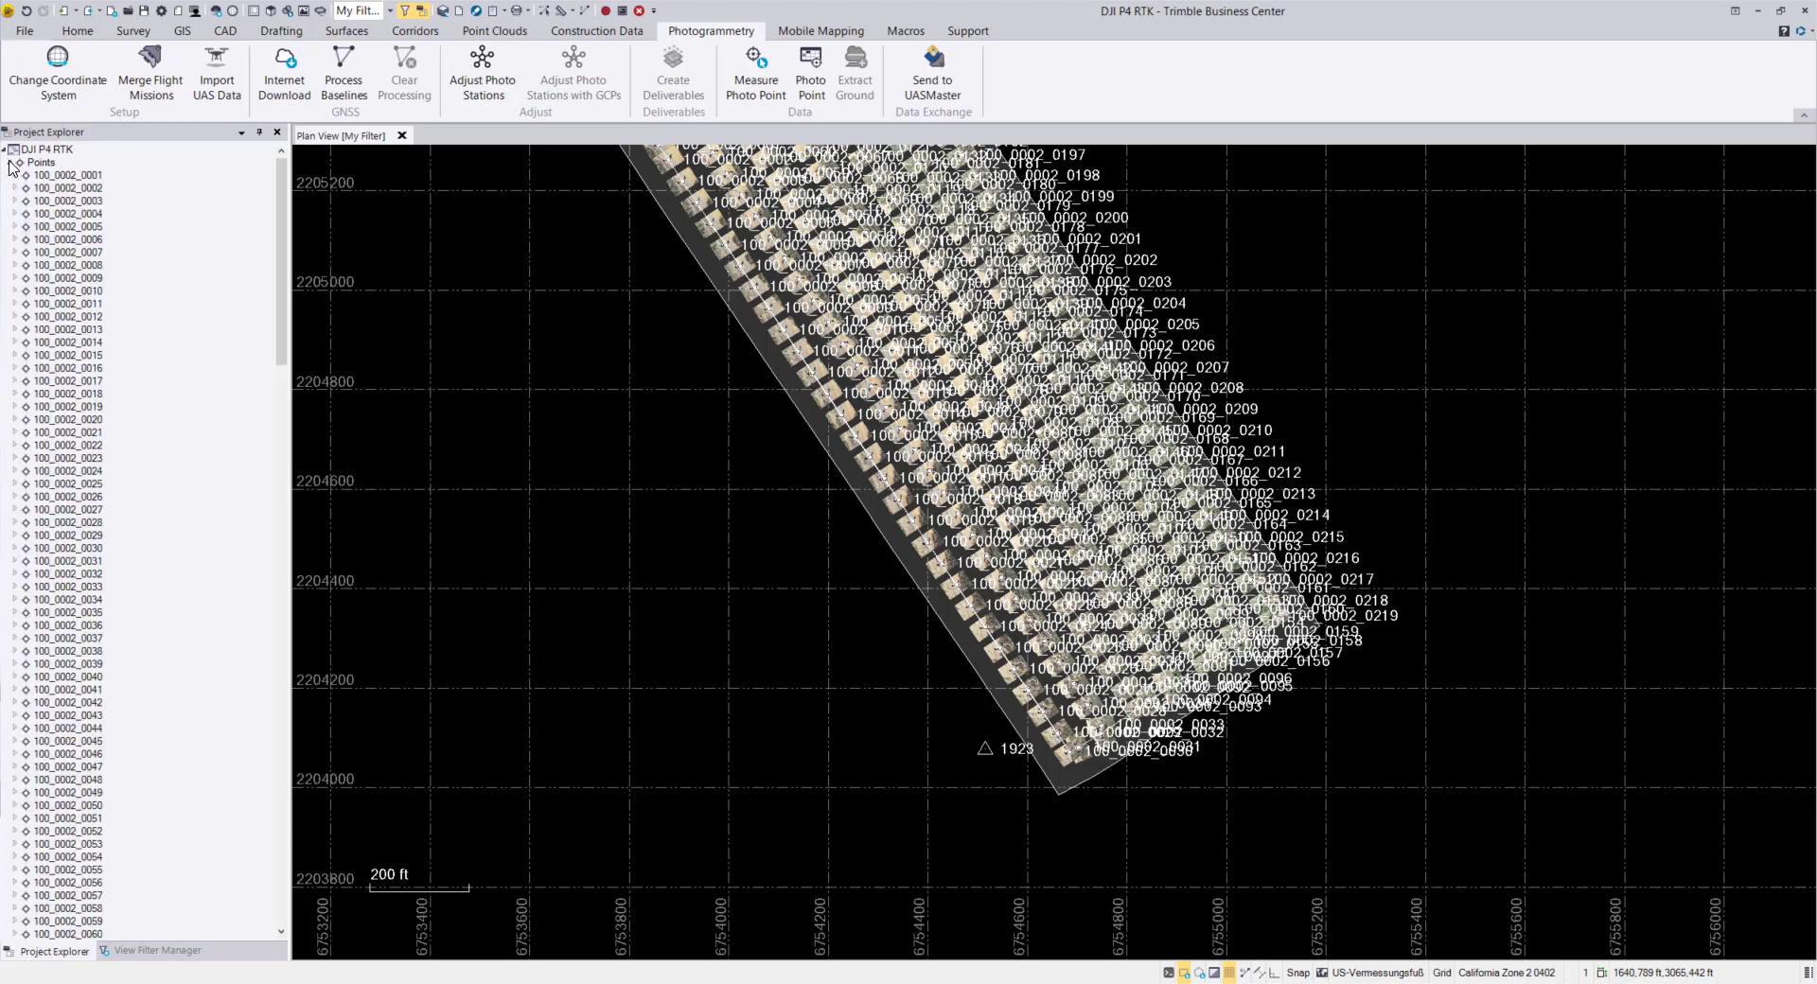
{"action": "left_click_drag", "start_coordinate": [282, 185], "coordinate": [286, 757]}
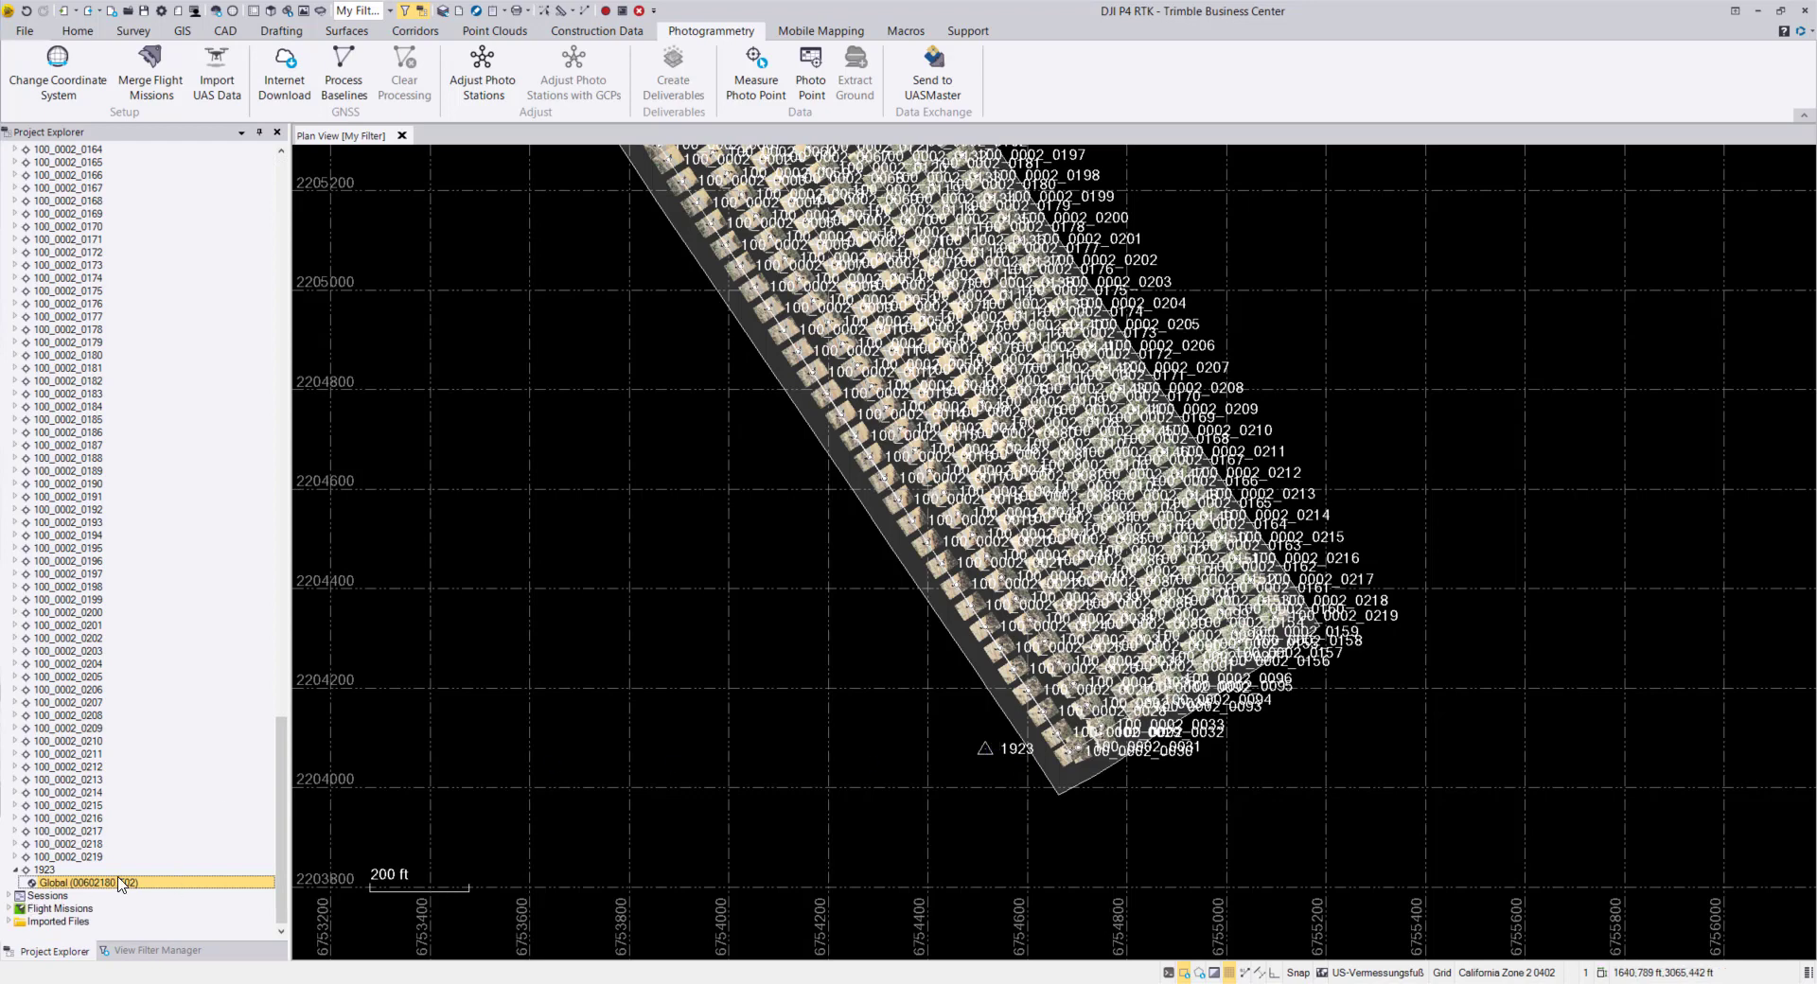
{"action": "left_click", "coordinate": [15, 868]}
{"action": "left_click", "coordinate": [16, 882]}
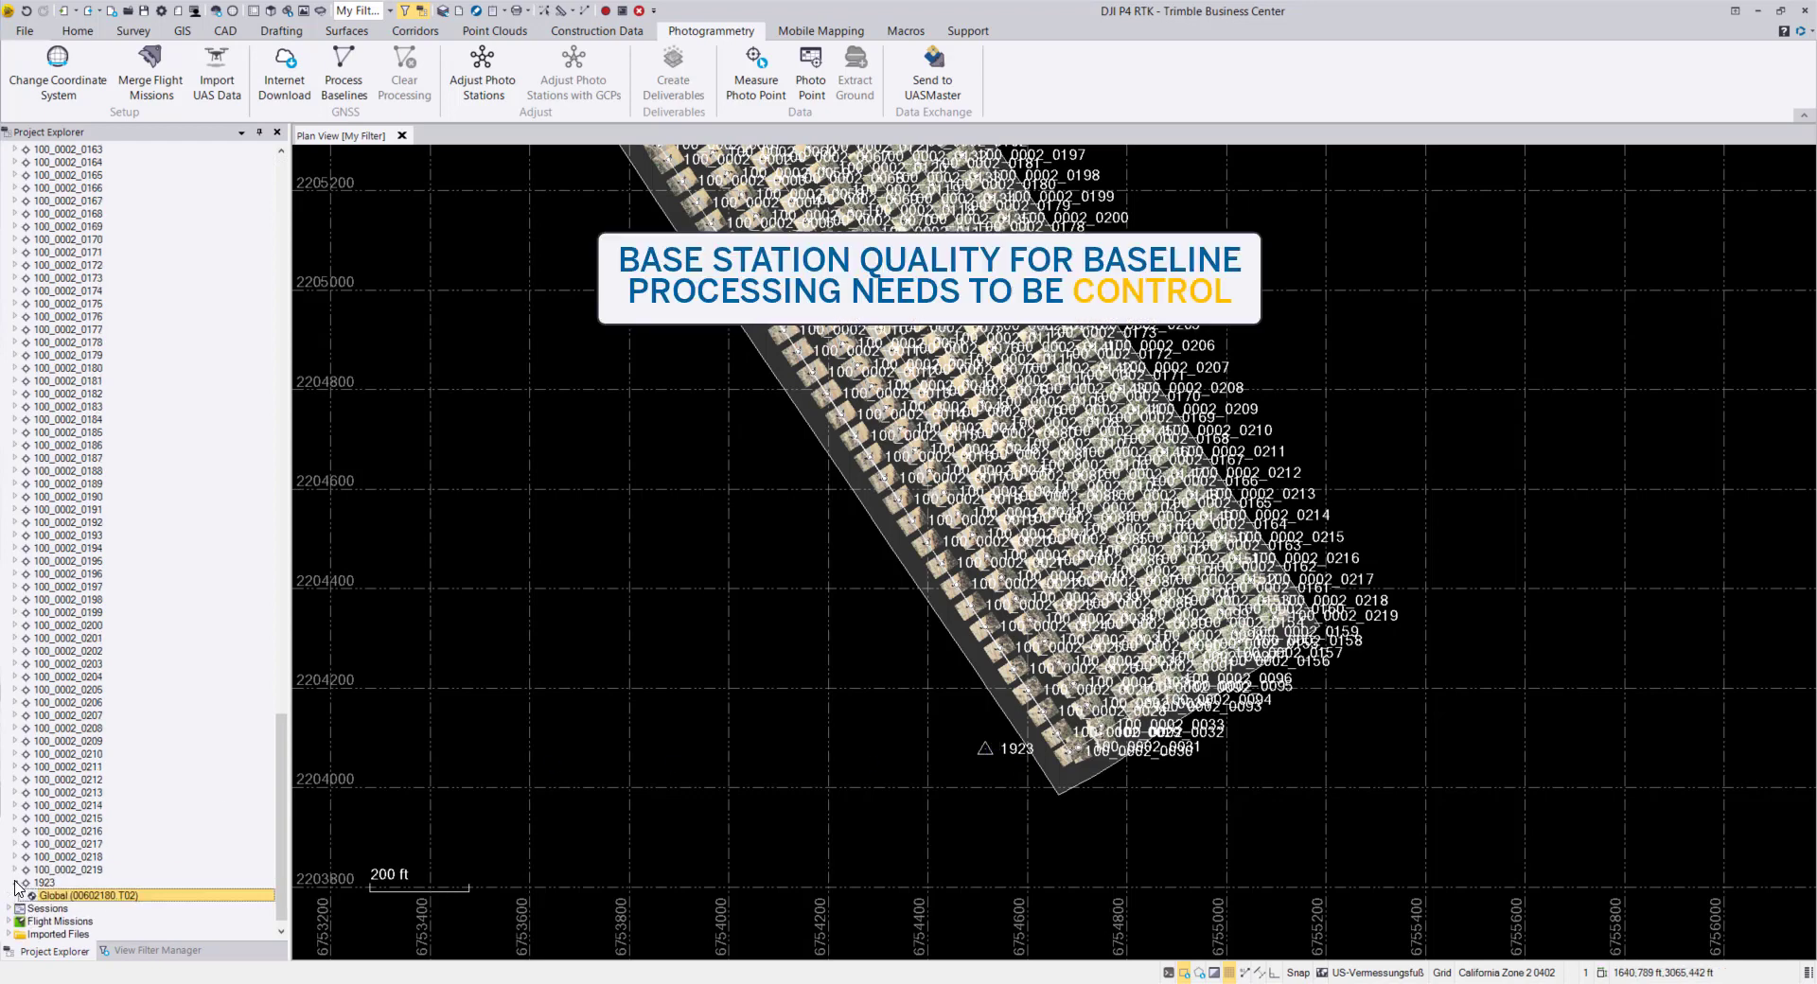
Open the properties of the base station's global coordinate and check its height against the Control Quality setting.
{"action": "right_click", "coordinate": [70, 896]}
{"action": "left_click", "coordinate": [104, 885]}
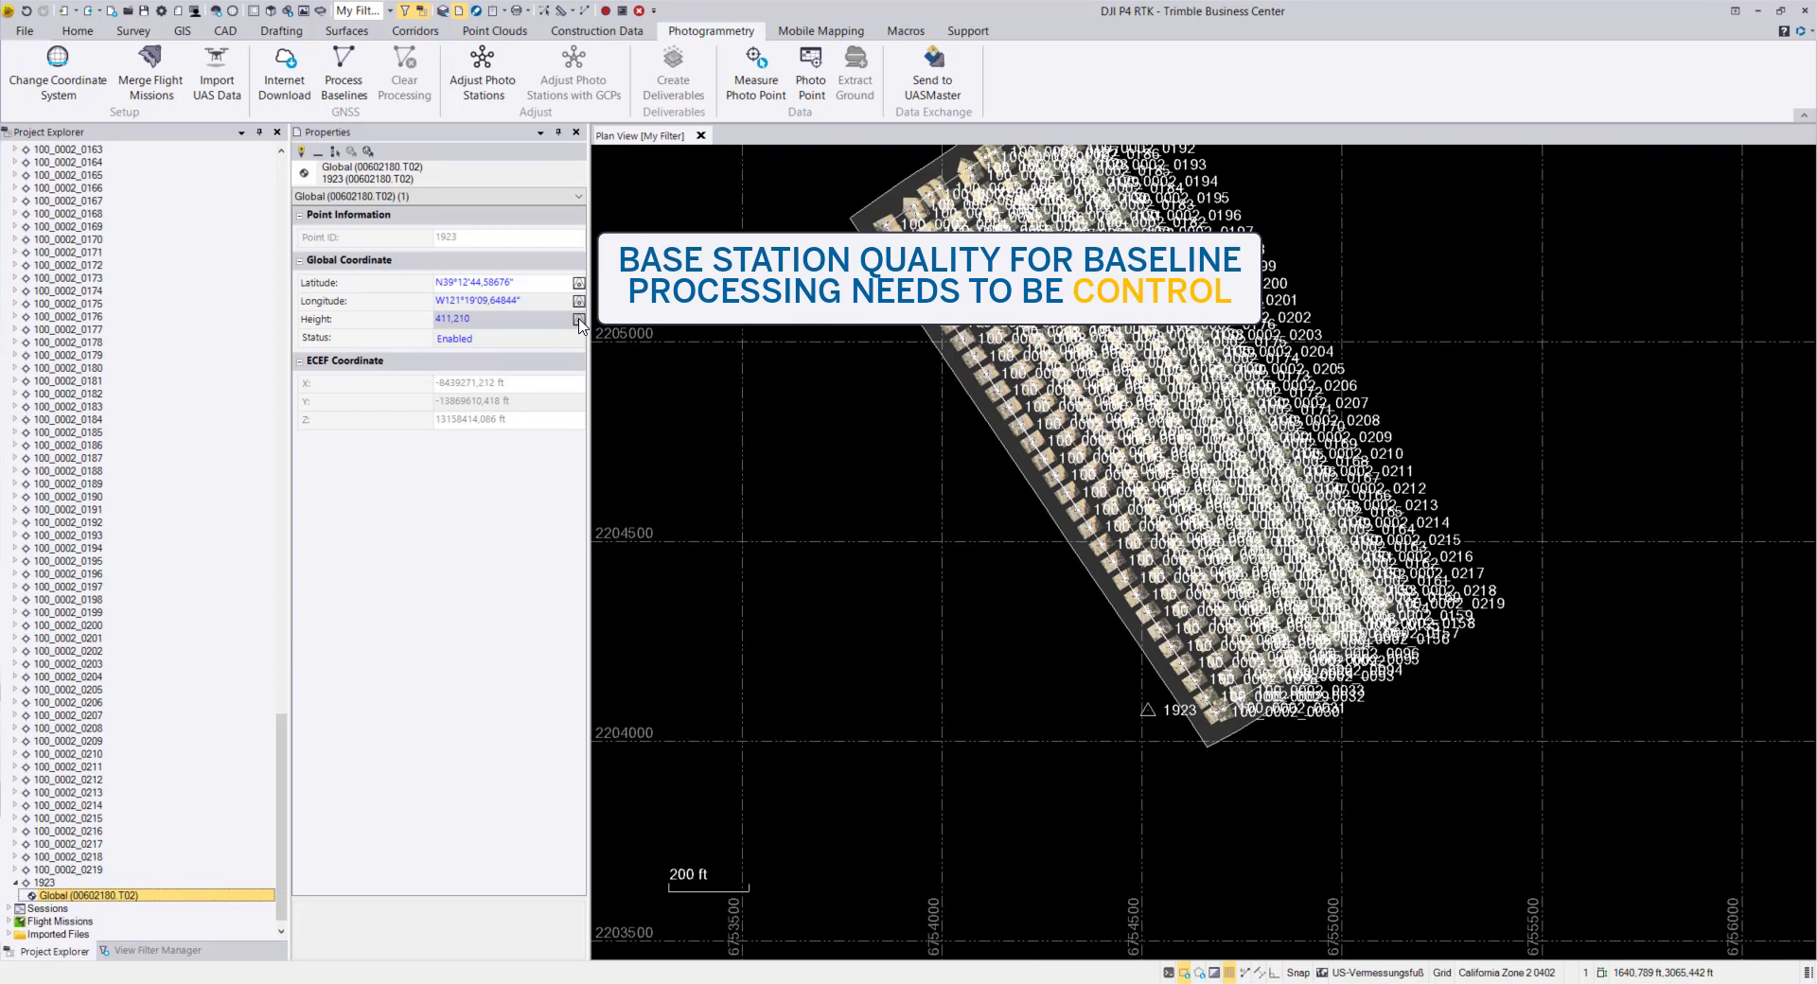
{"action": "left_click", "coordinate": [578, 321]}
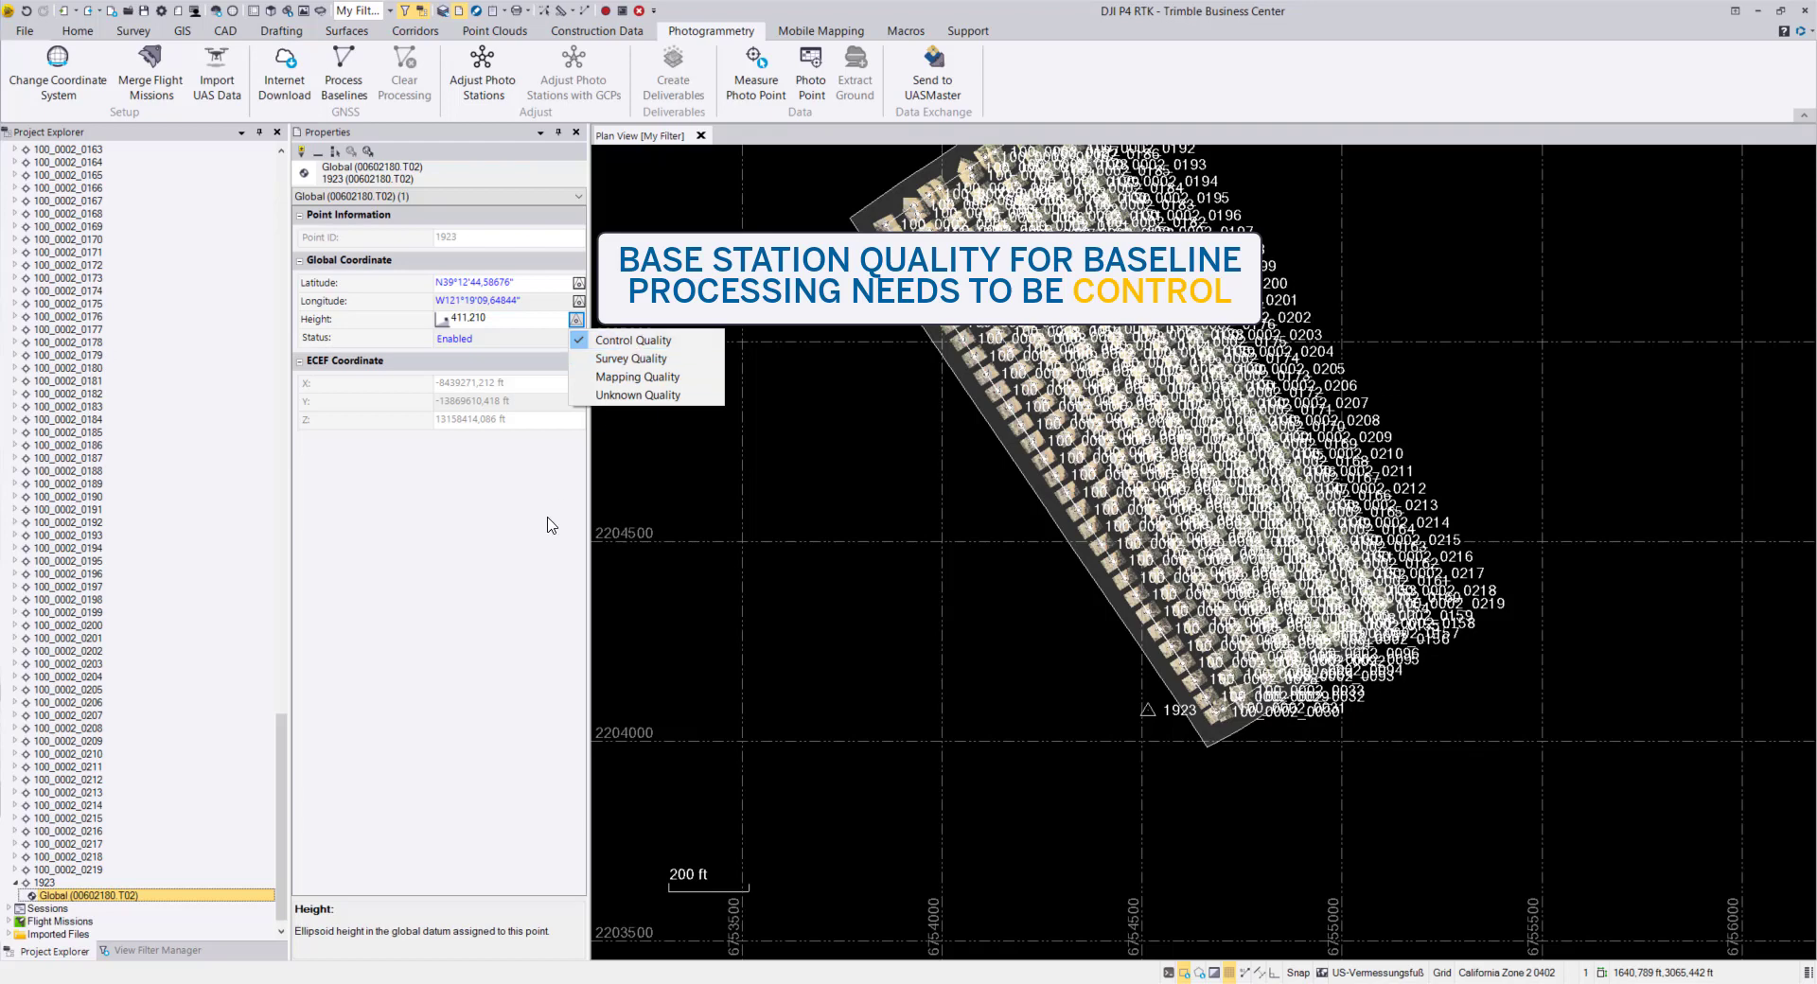
{"action": "left_click", "coordinate": [528, 541]}
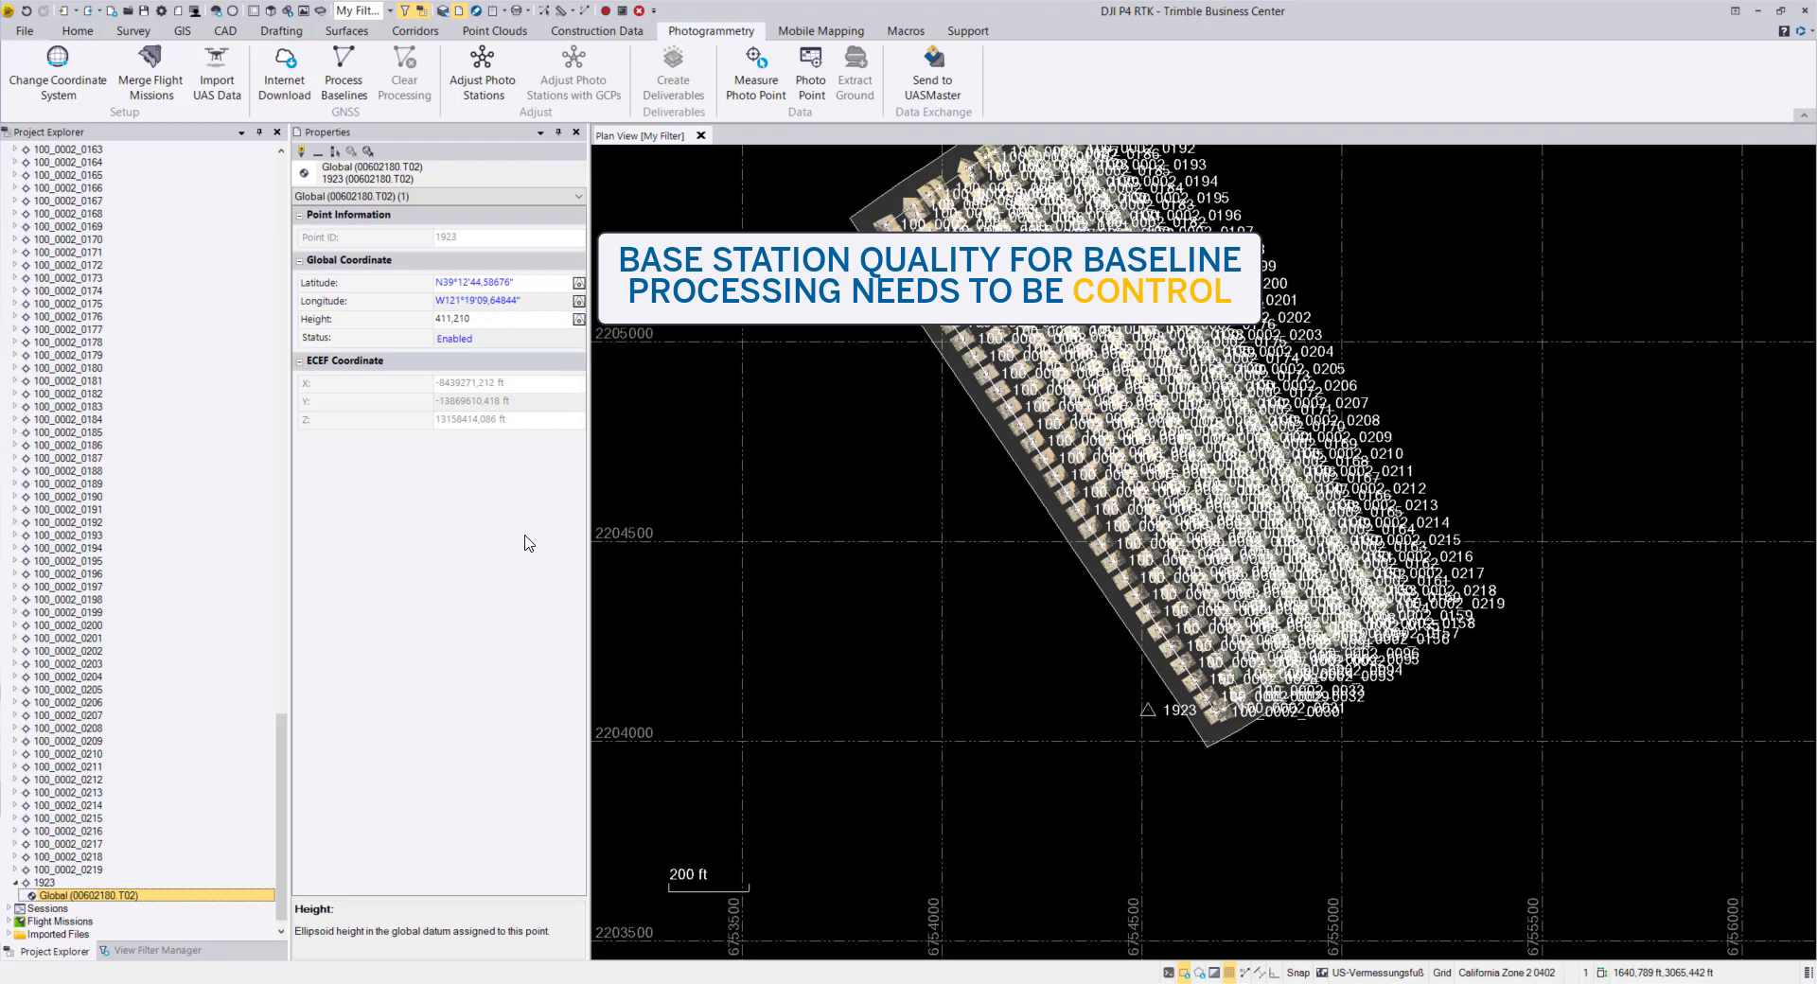
Put away the base station coordinate's properties and view base station 1923 beside the flight area in the plan view.
{"action": "left_click", "coordinate": [576, 131]}
{"action": "scroll", "coordinate": [803, 538], "scroll_direction": "up", "scroll_amount": 2}
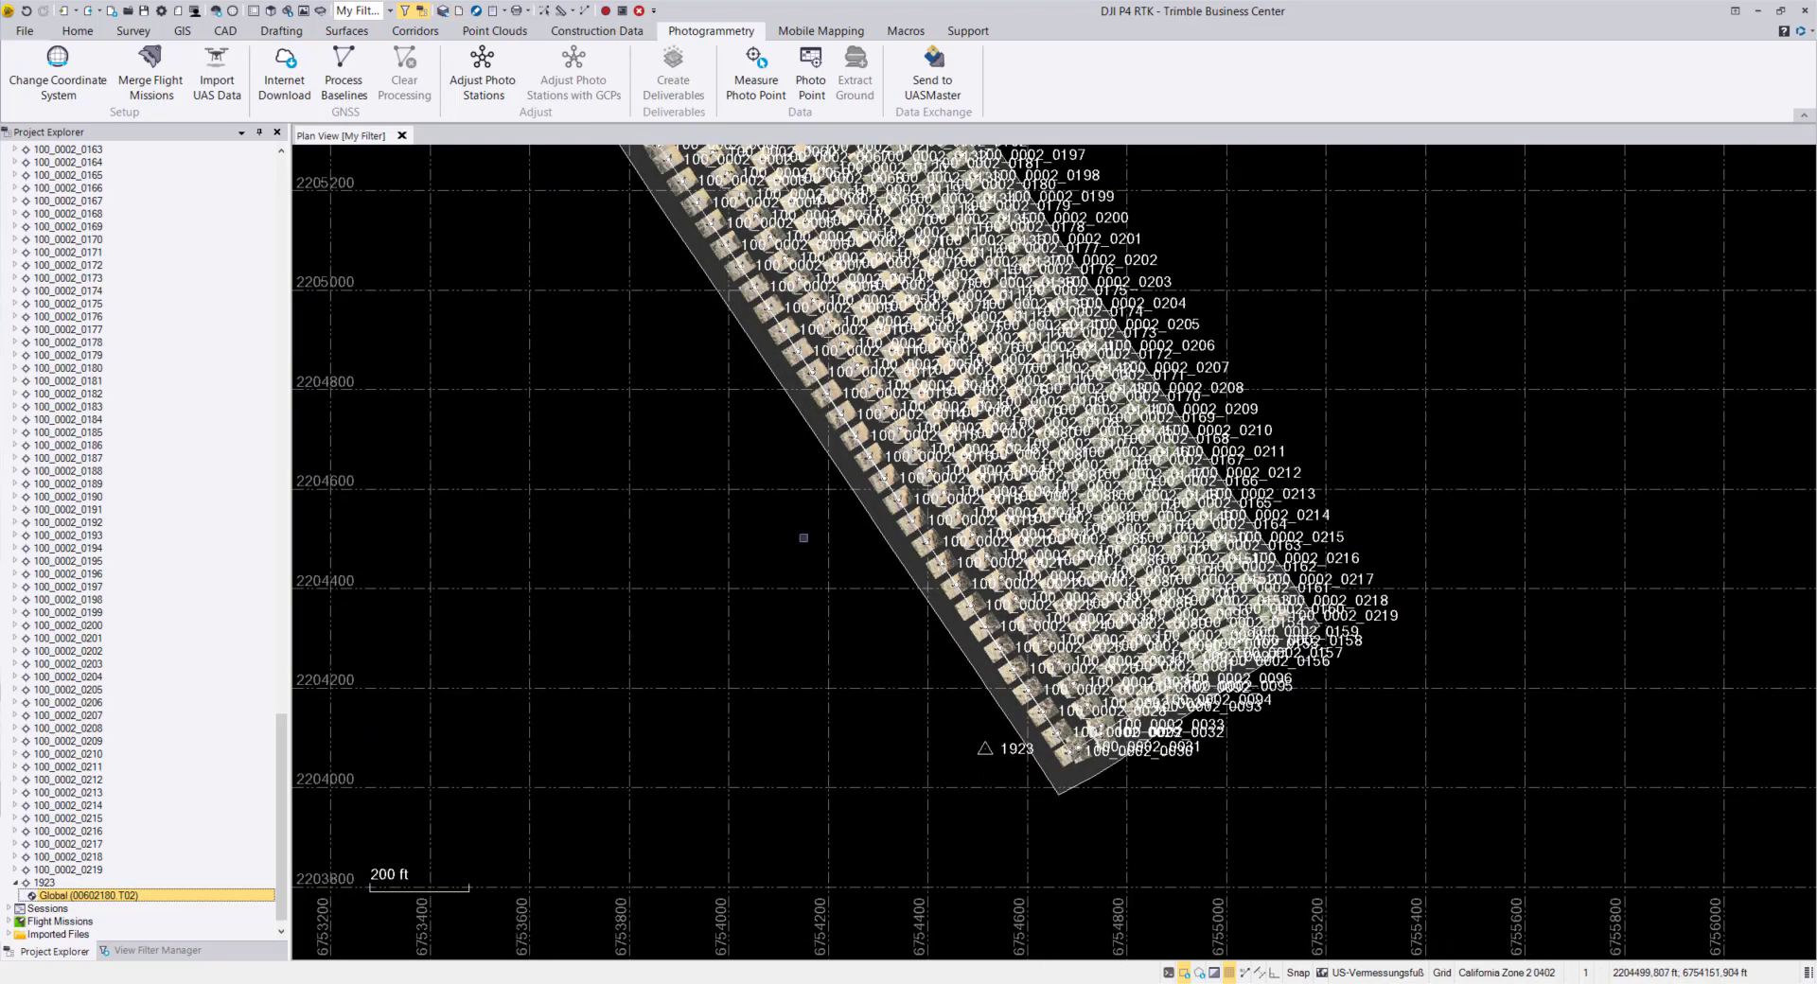
{"action": "scroll", "coordinate": [776, 624], "scroll_direction": "down", "scroll_amount": 3}
{"action": "scroll", "coordinate": [781, 635], "scroll_direction": "up", "scroll_amount": 1}
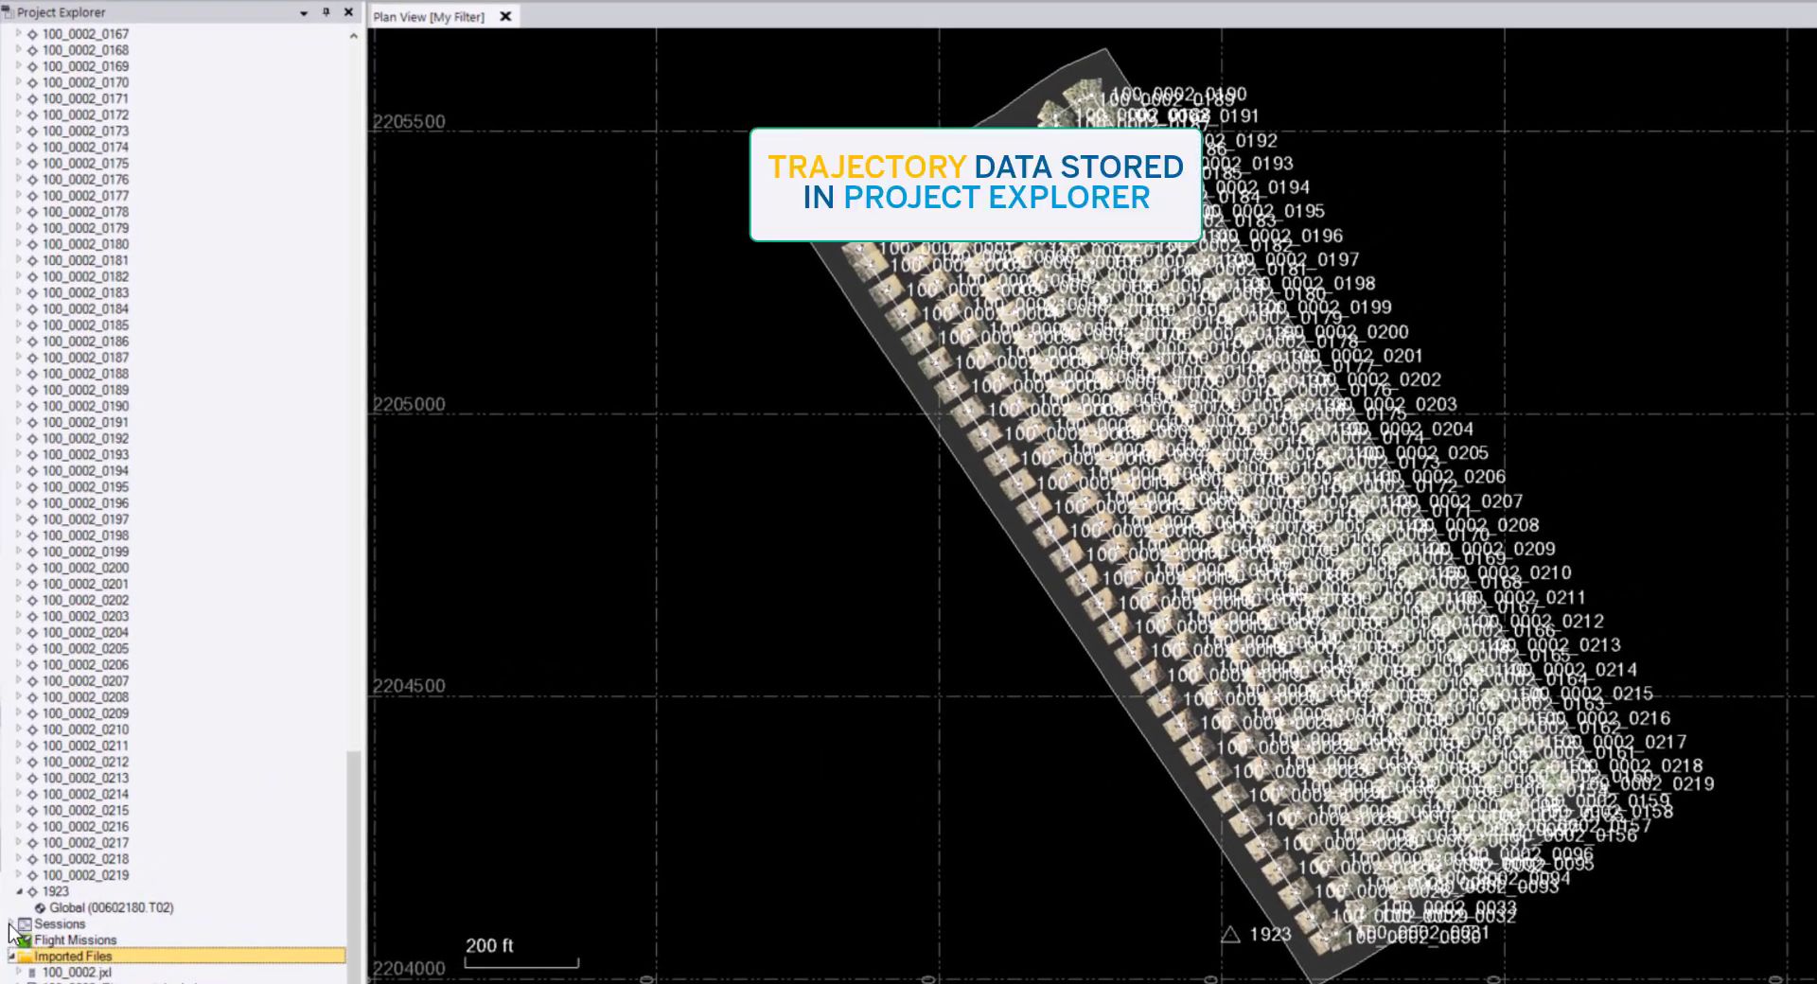
Expand Sessions and review the properties of the 1923 session (S1) and its trajectory (C1).
{"action": "left_click", "coordinate": [11, 924]}
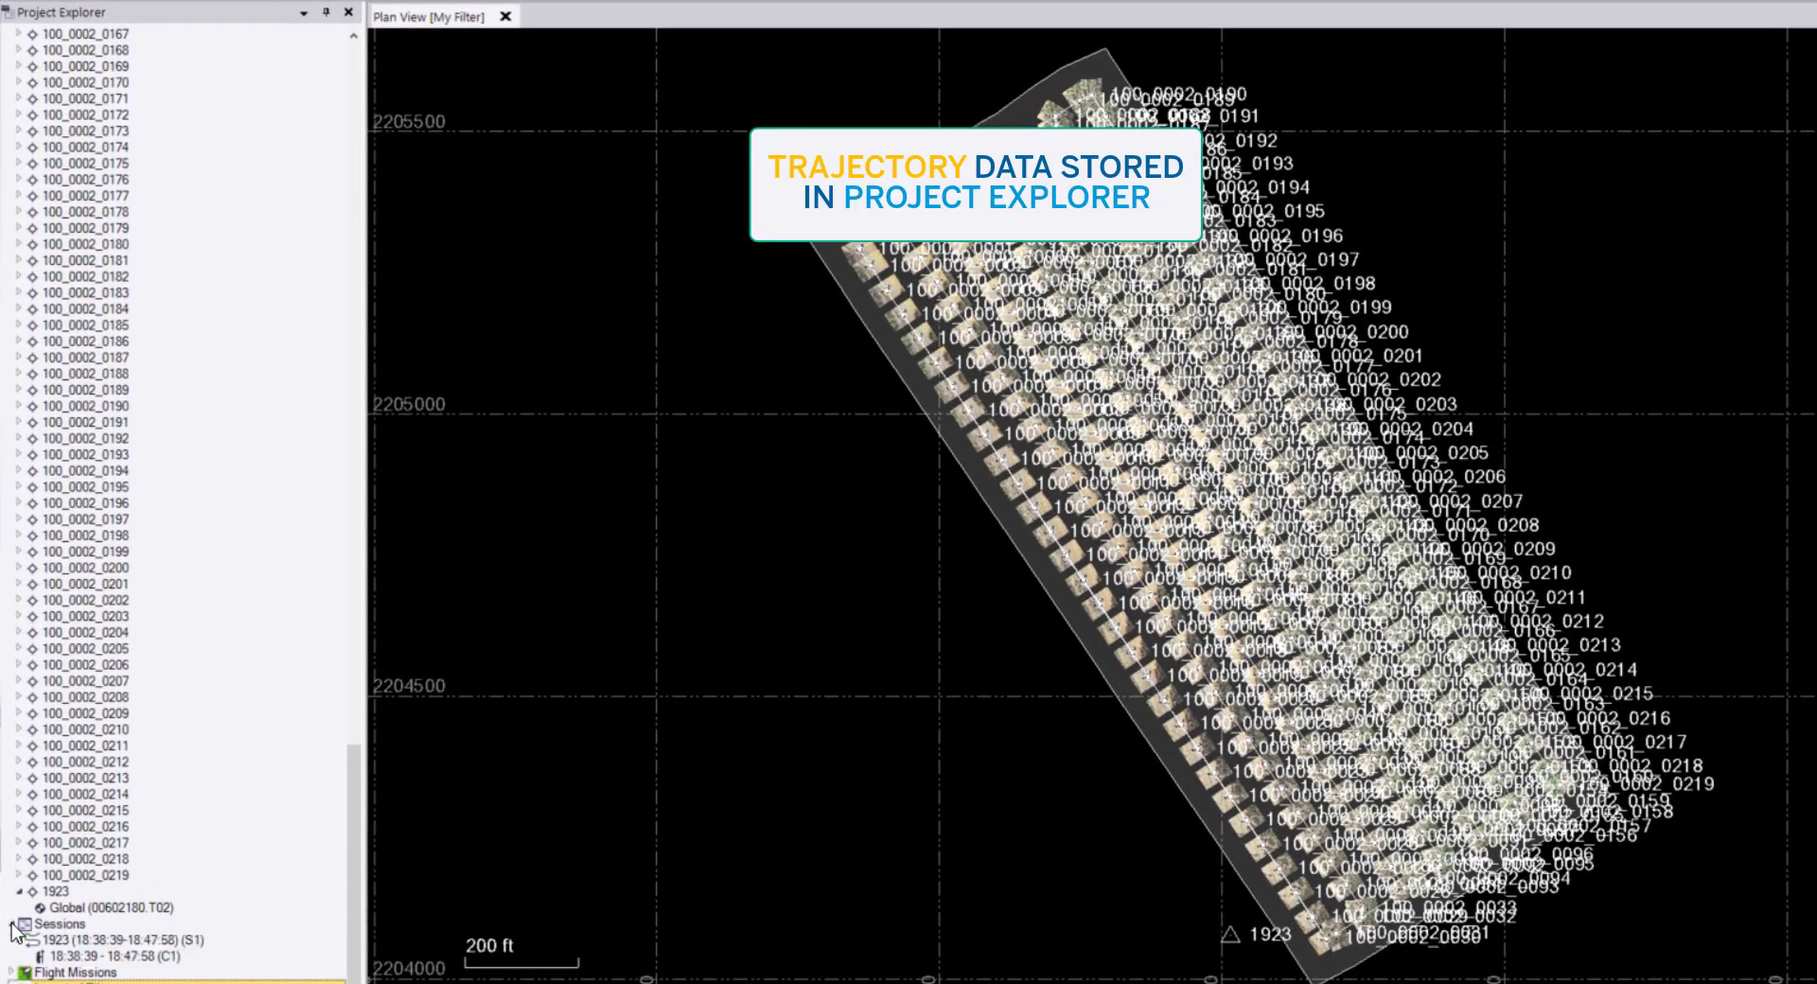
{"action": "right_click", "coordinate": [76, 941]}
{"action": "left_click", "coordinate": [133, 937]}
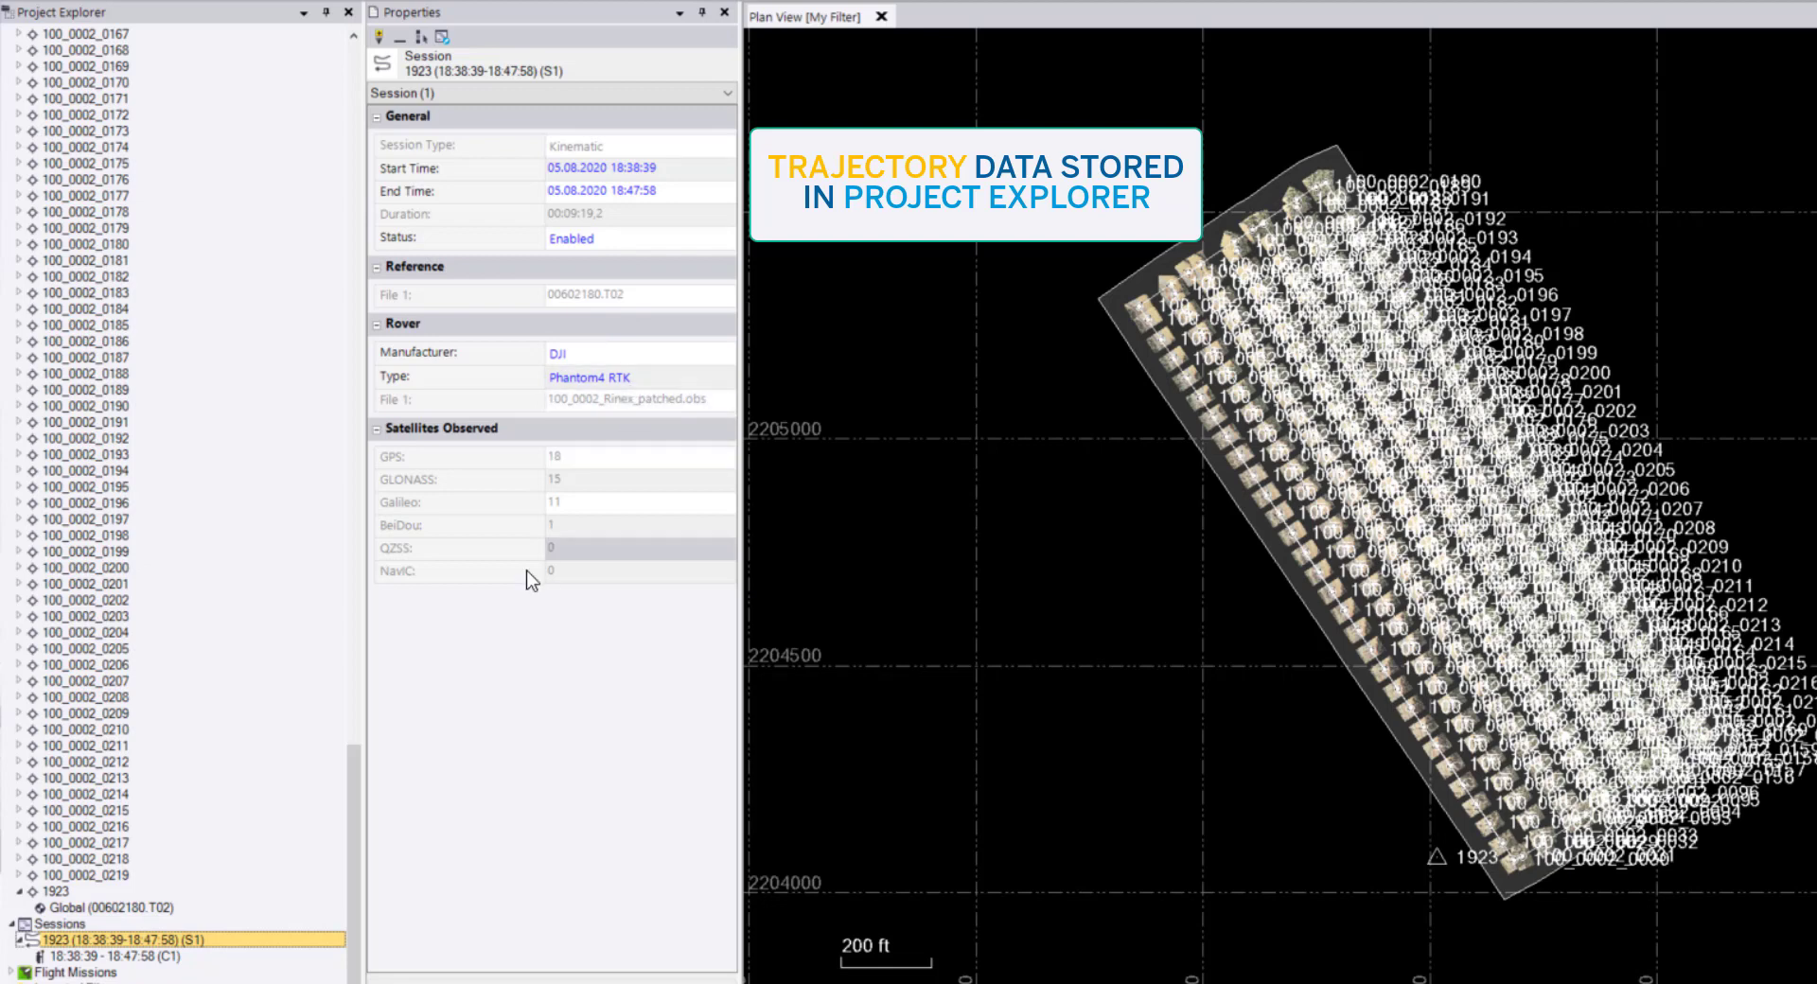
{"action": "left_click", "coordinate": [87, 957]}
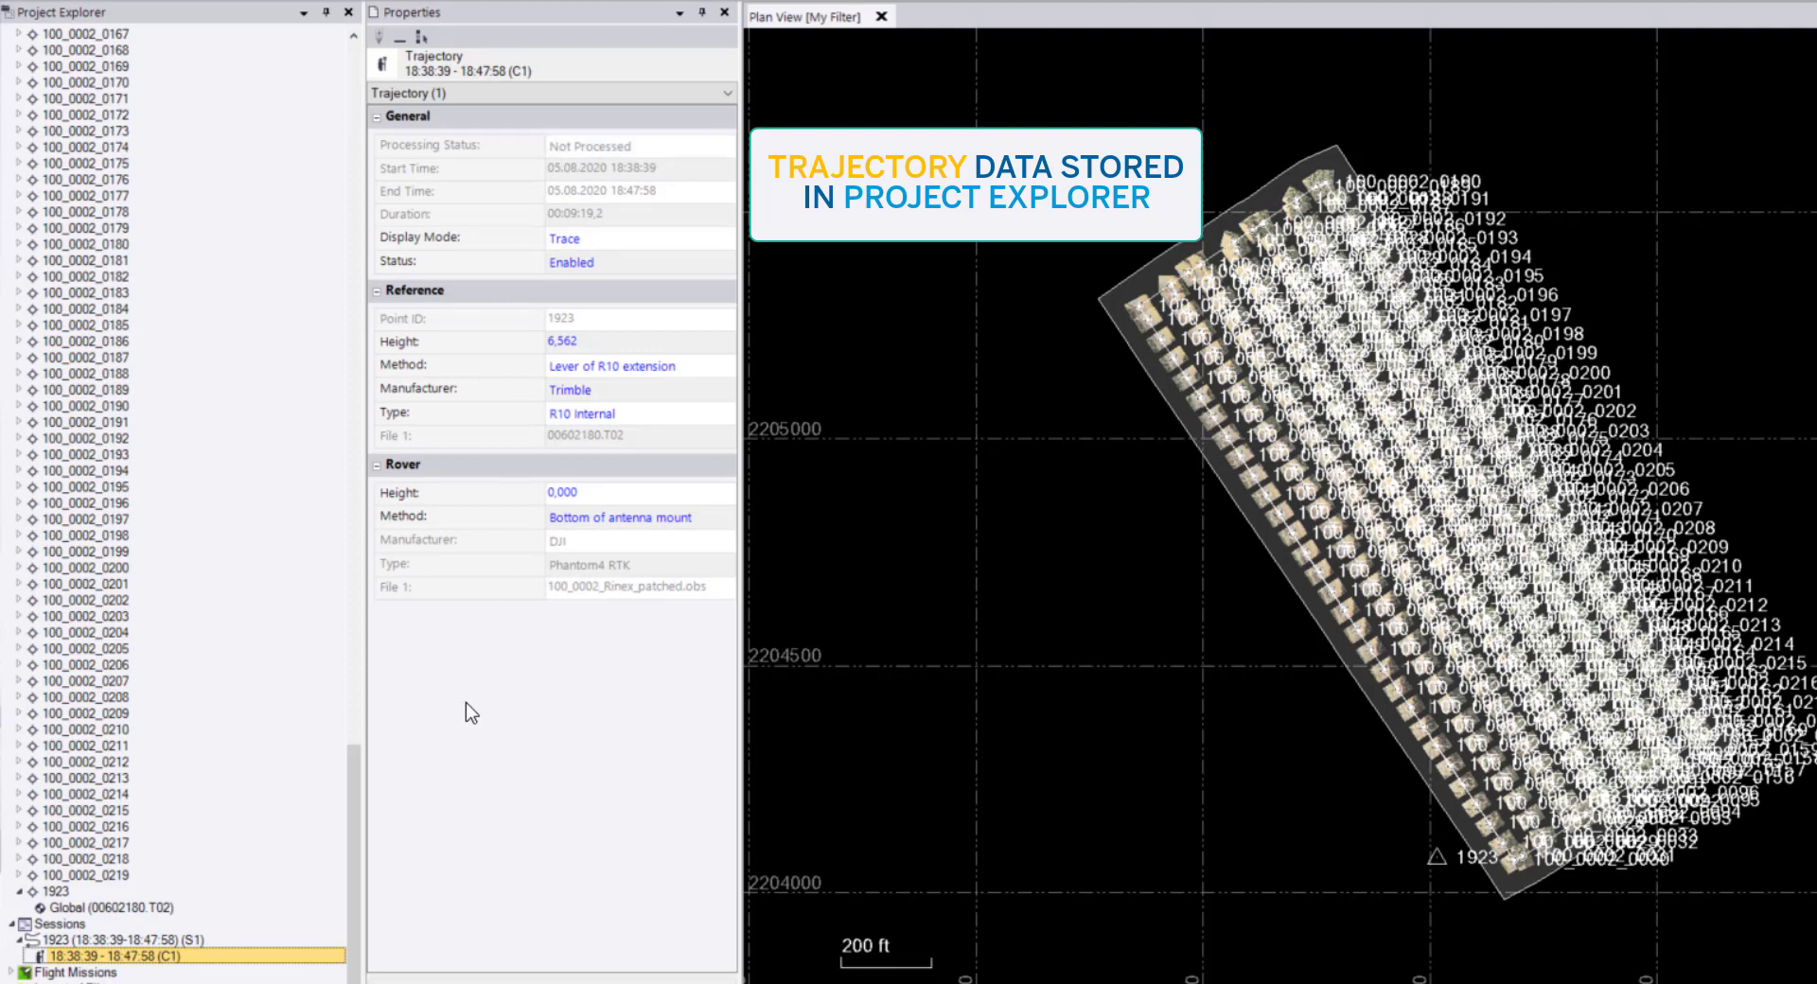
Under Imported Files, review the properties of 100_0002_Rinex_patched.obs and of the continuous segment it contains.
{"action": "scroll", "coordinate": [72, 920], "scroll_direction": "down", "scroll_amount": 1}
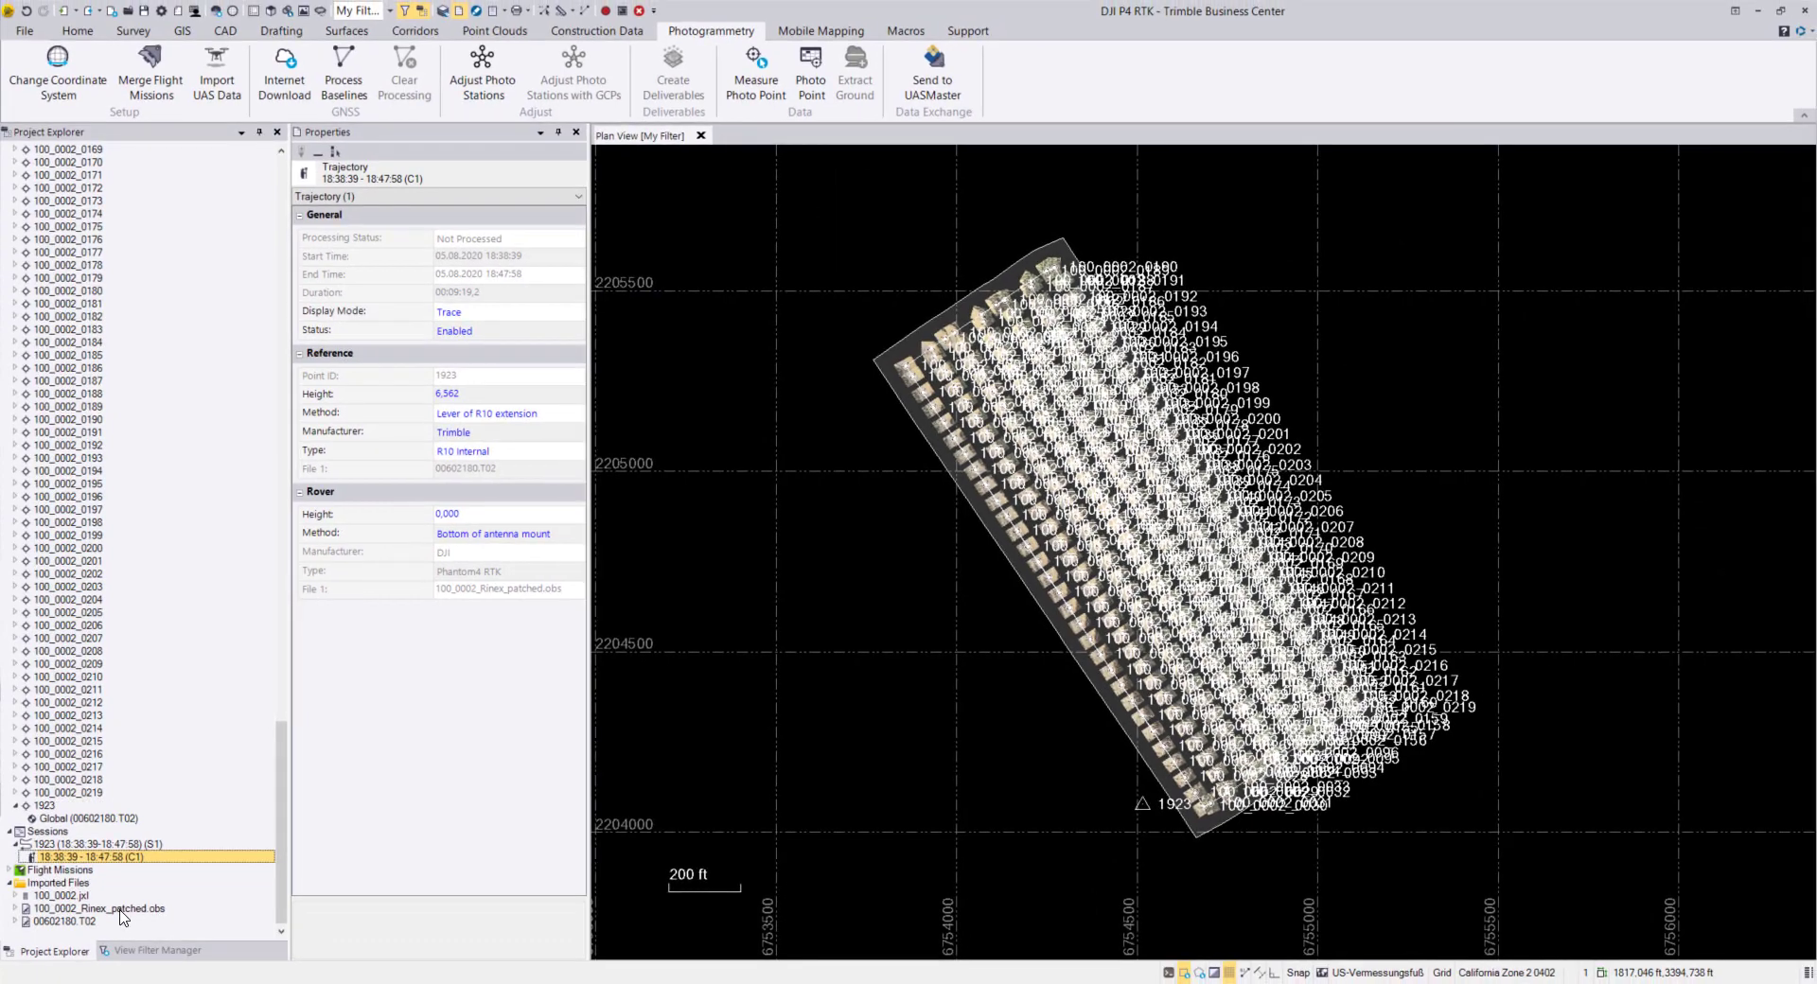
{"action": "left_click", "coordinate": [47, 908]}
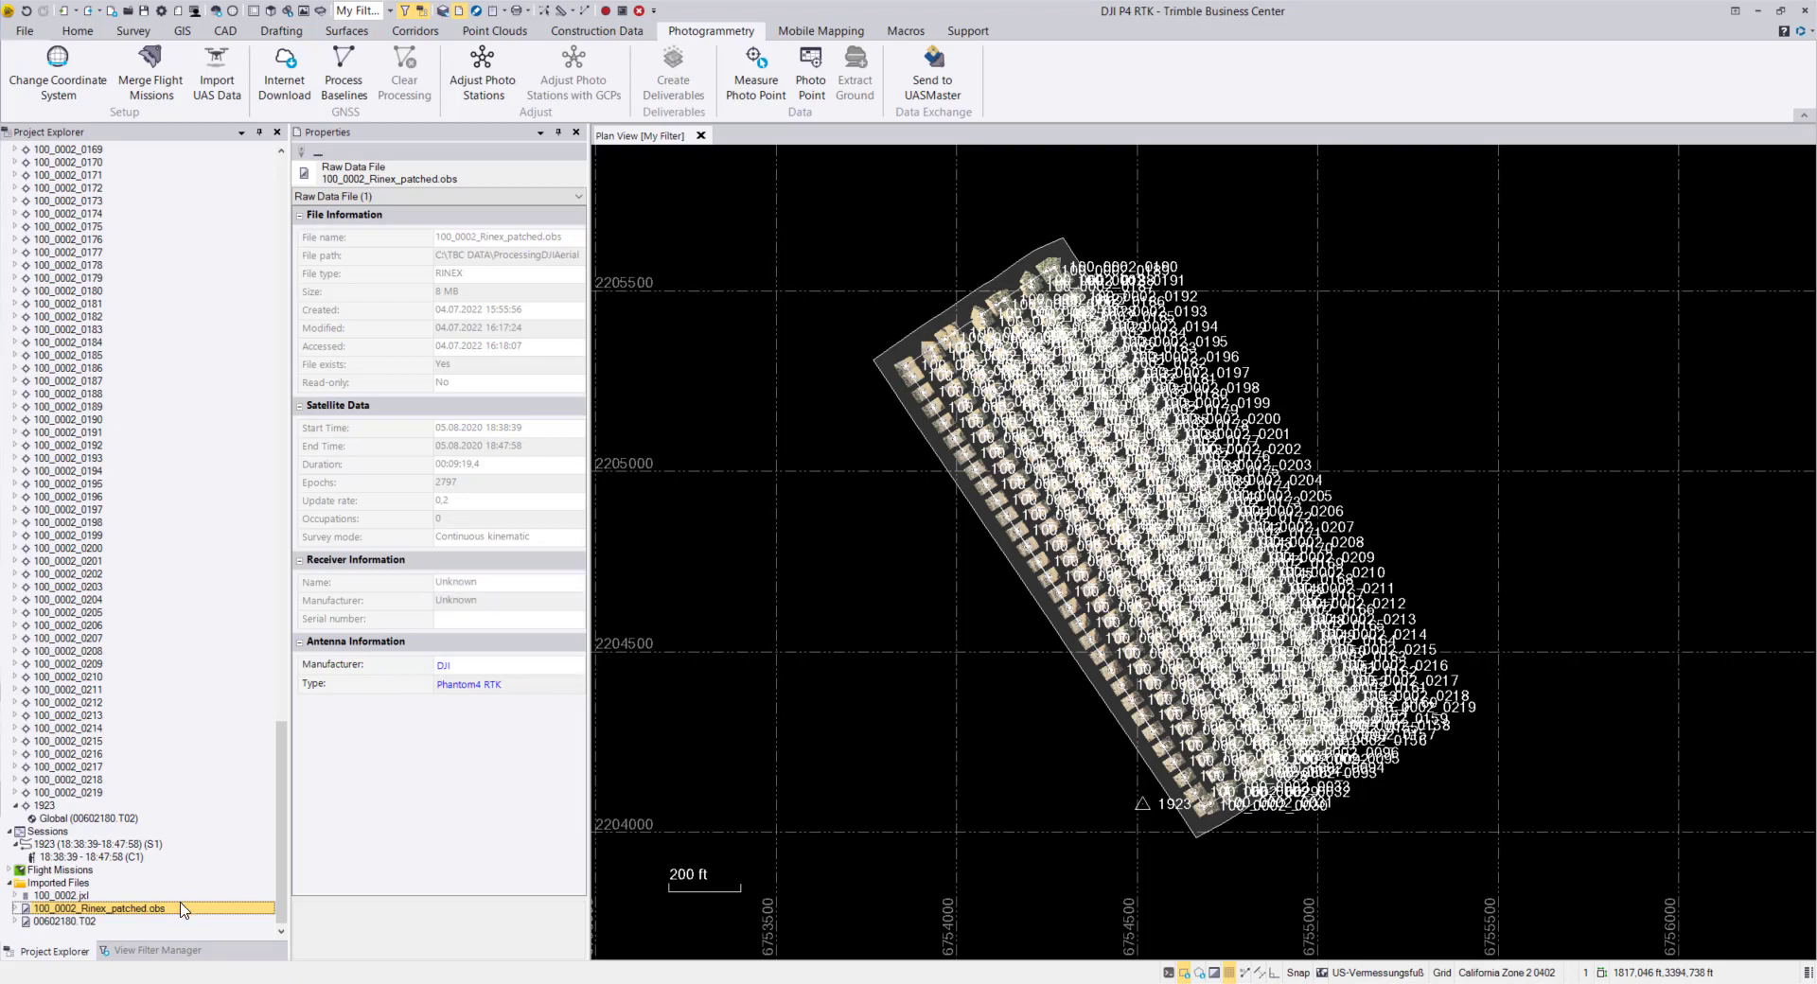
{"action": "left_click", "coordinate": [16, 908]}
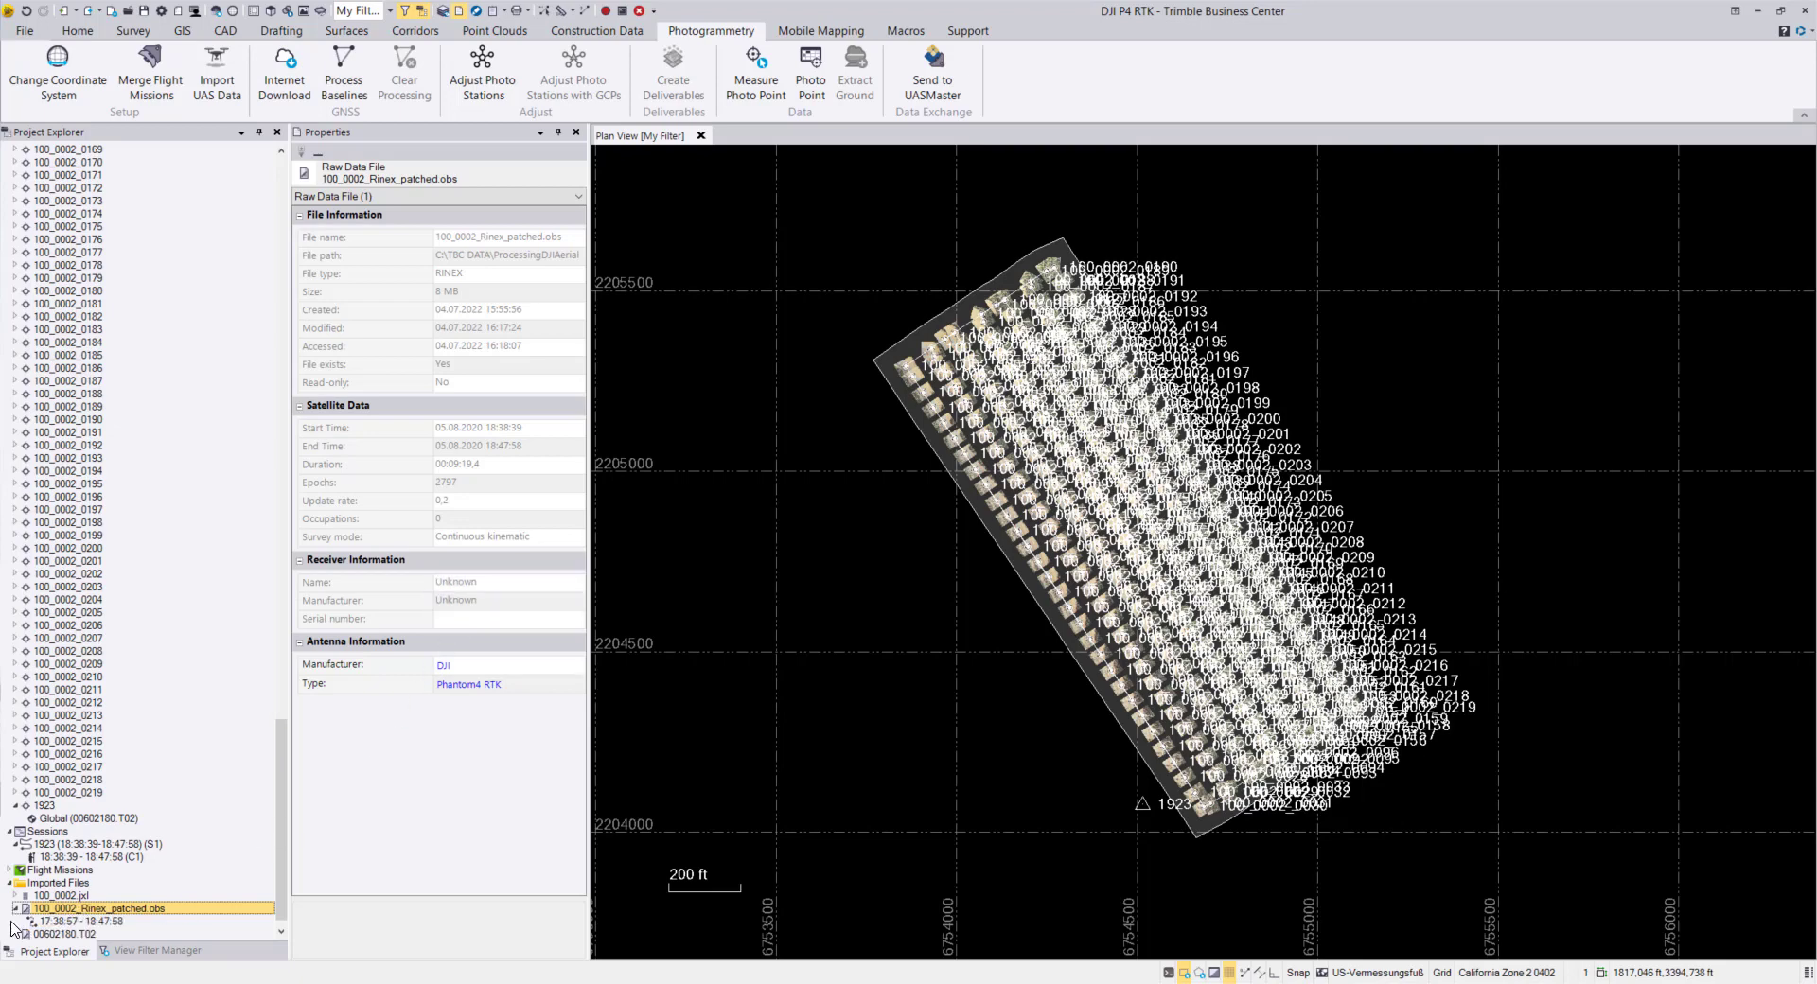
{"action": "left_click", "coordinate": [57, 922]}
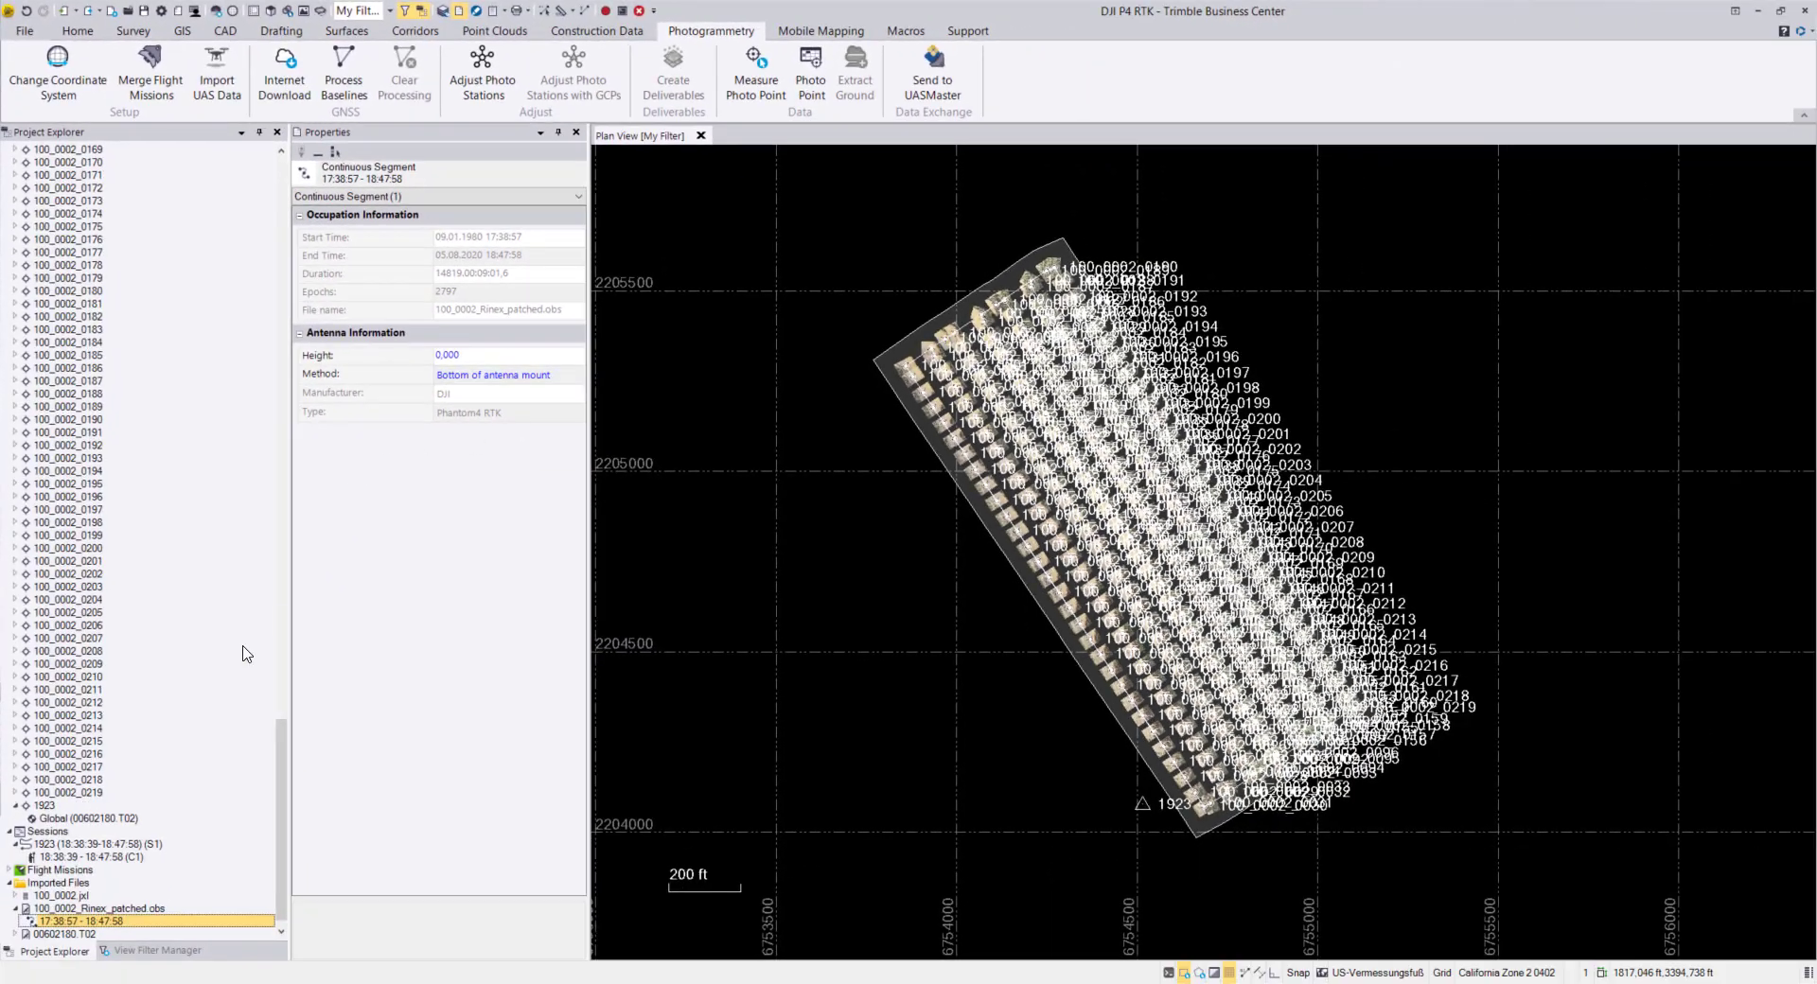
Review the properties of the imported base station file 00602180.T02 and of its 1923 occupation.
{"action": "scroll", "coordinate": [228, 674], "scroll_direction": "down", "scroll_amount": 1}
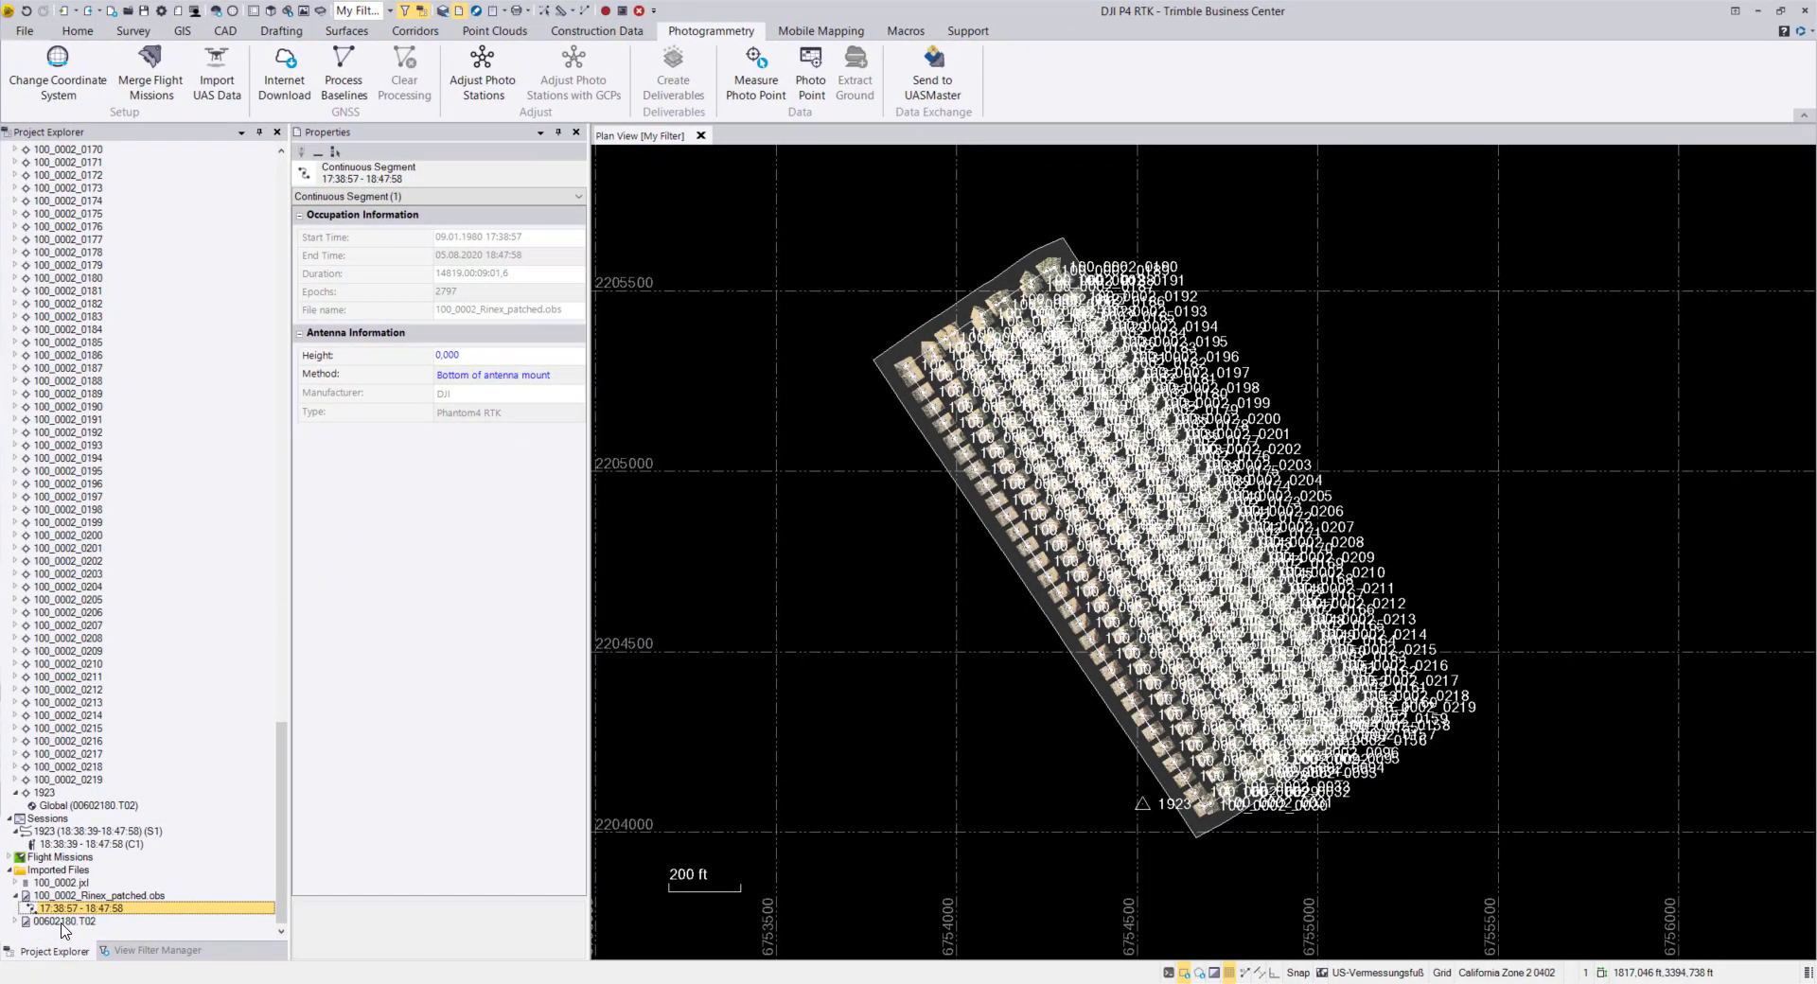
{"action": "left_click", "coordinate": [61, 922]}
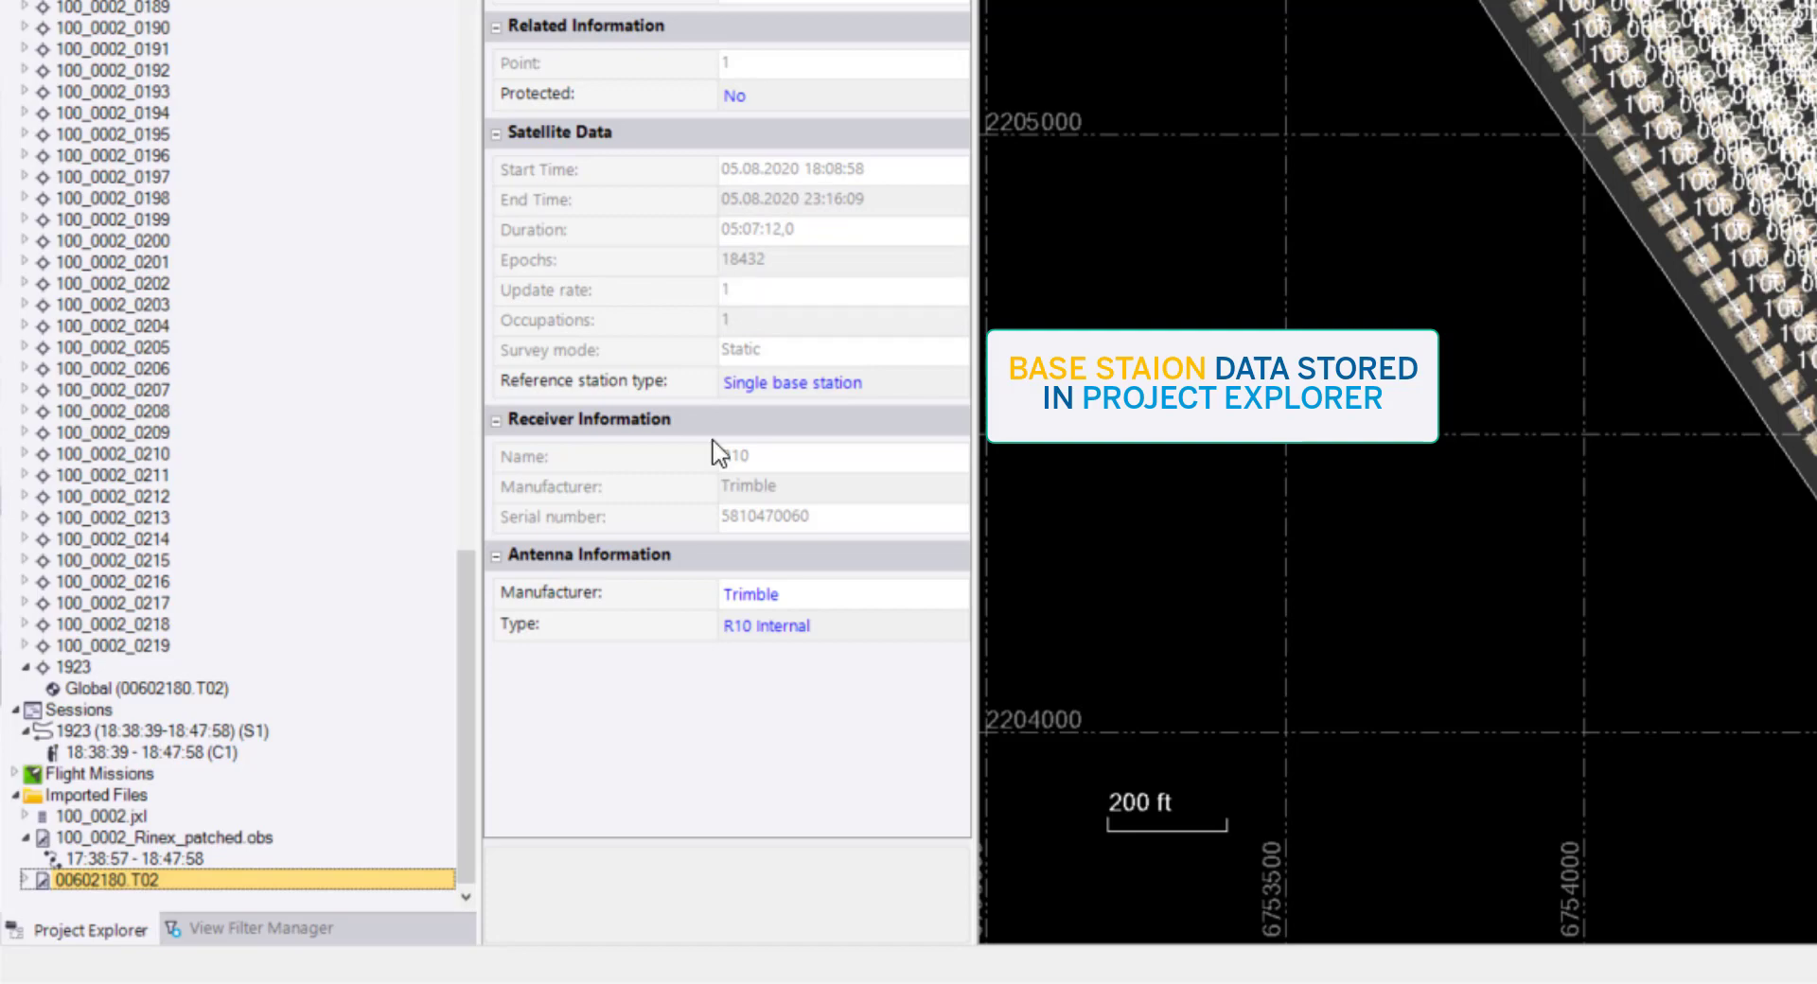
{"action": "left_click", "coordinate": [24, 880]}
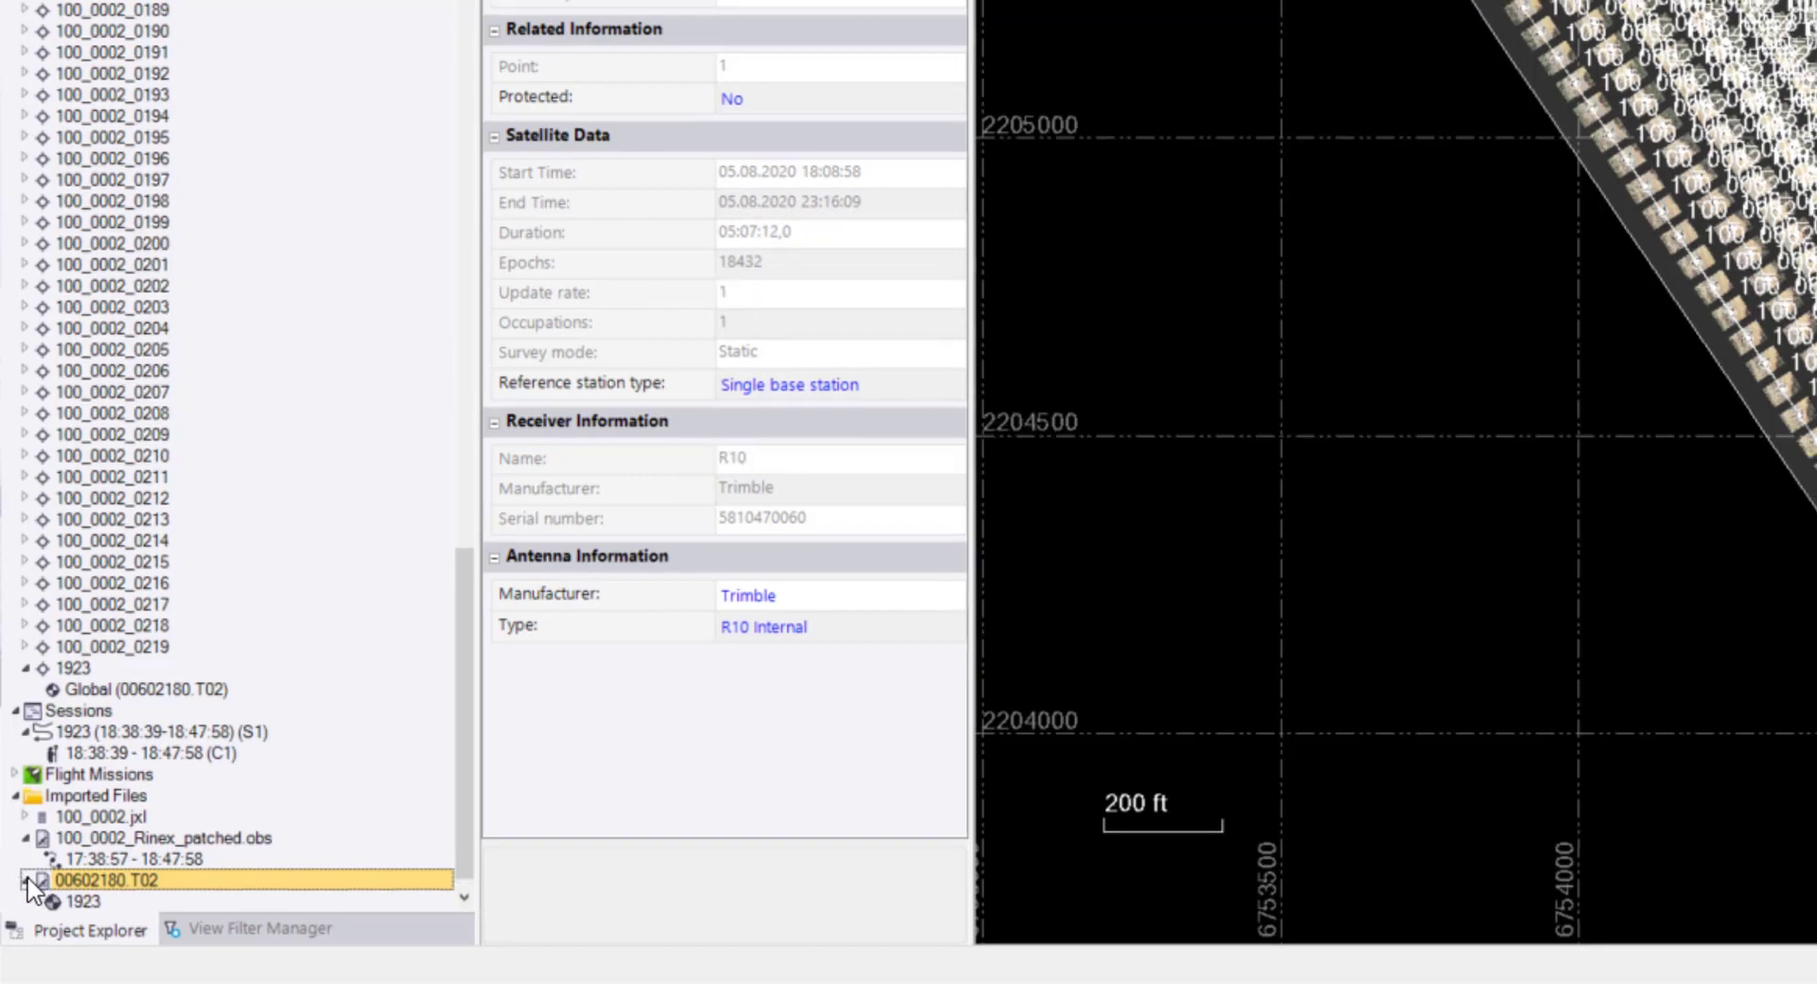
{"action": "left_click", "coordinate": [38, 881]}
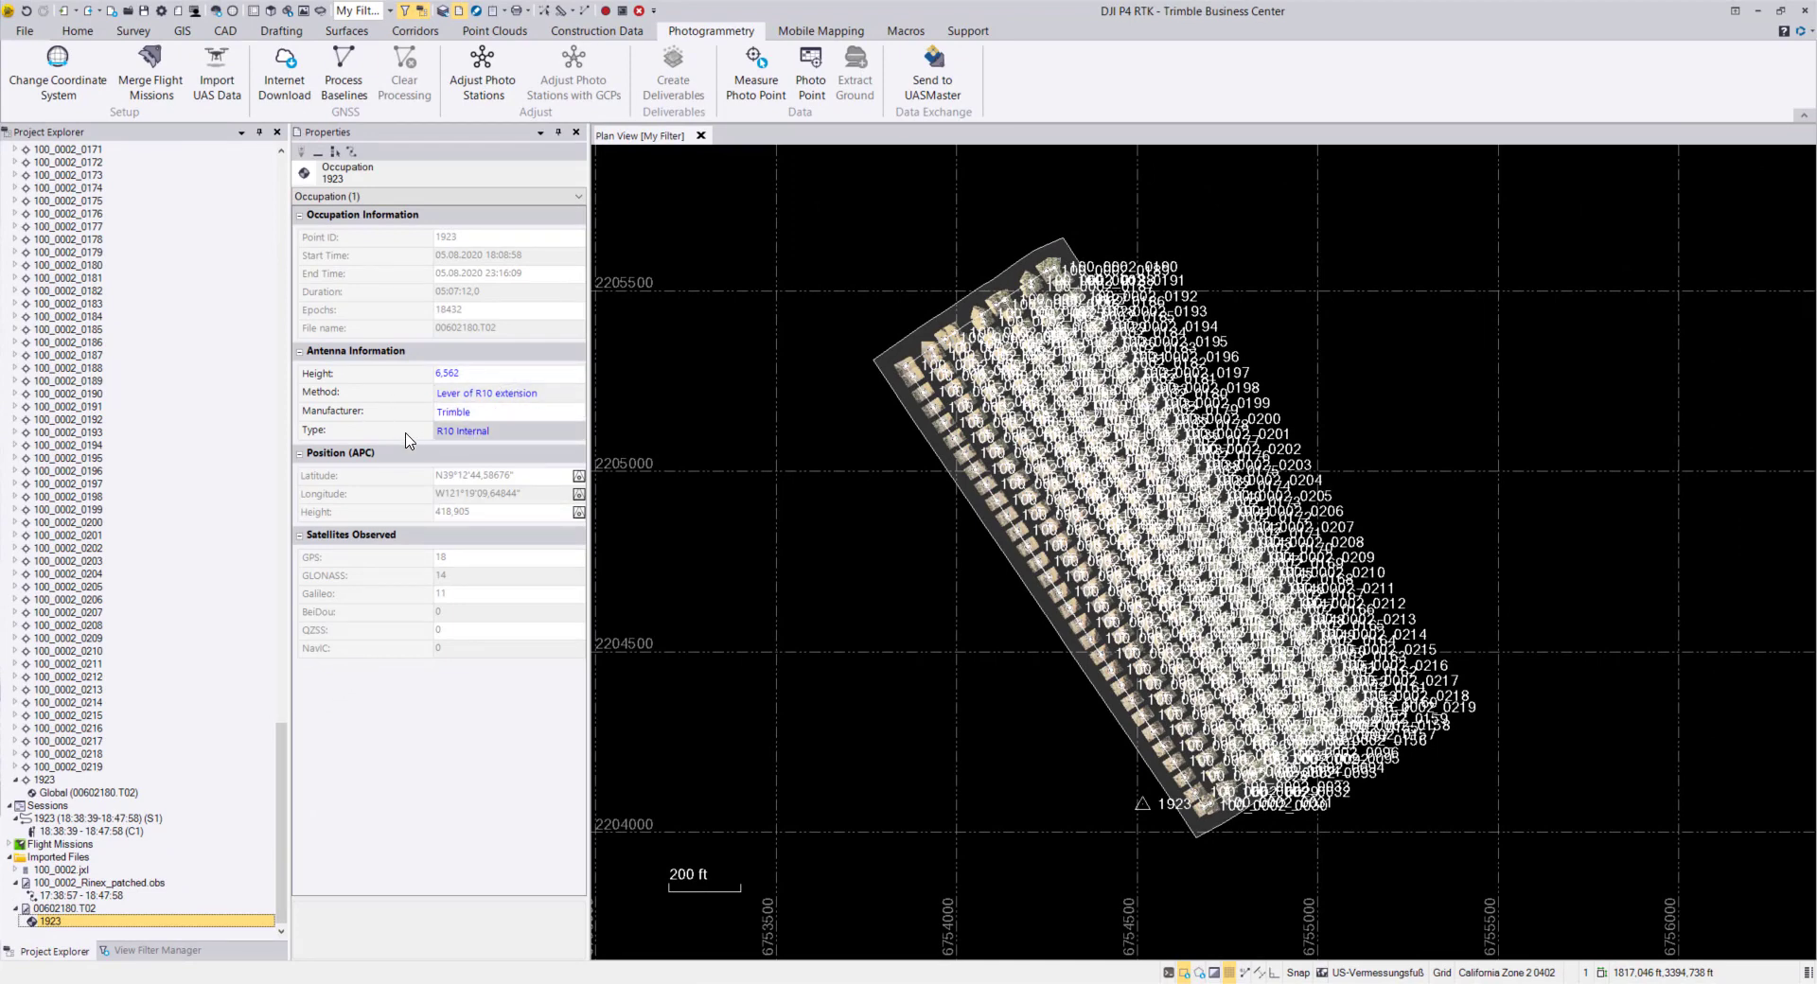
{"action": "left_click", "coordinate": [64, 908]}
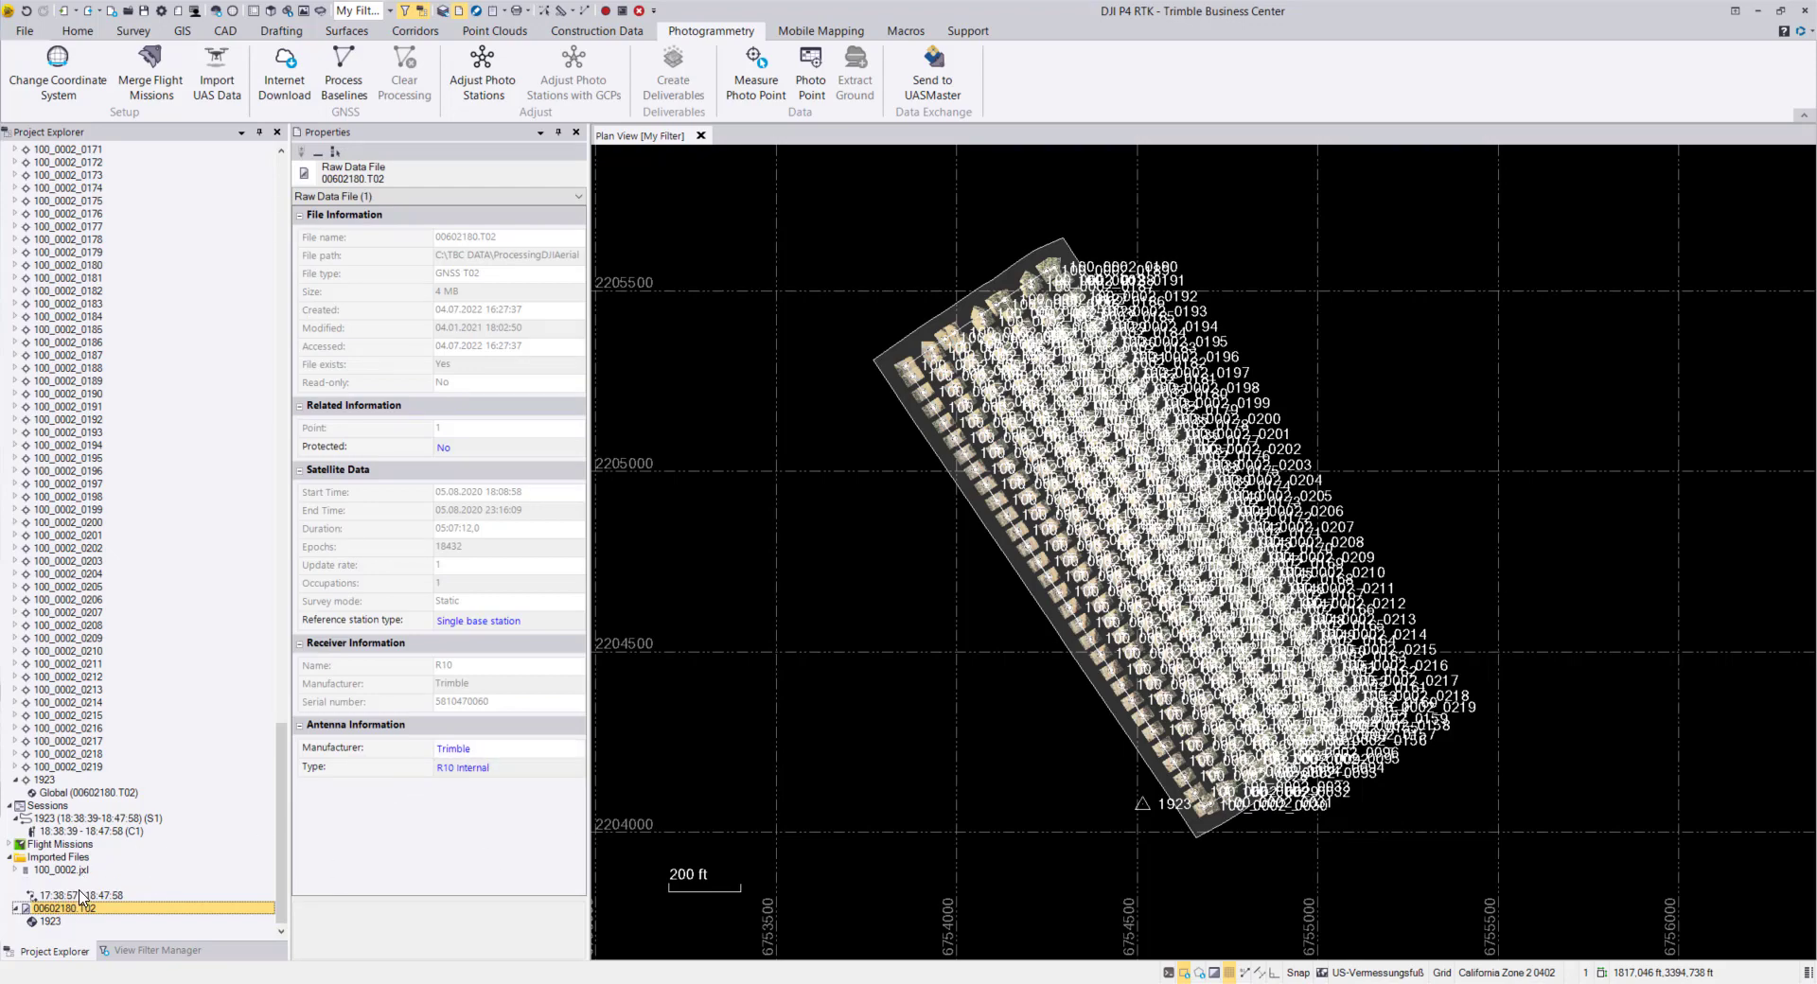
{"action": "left_click", "coordinate": [50, 920]}
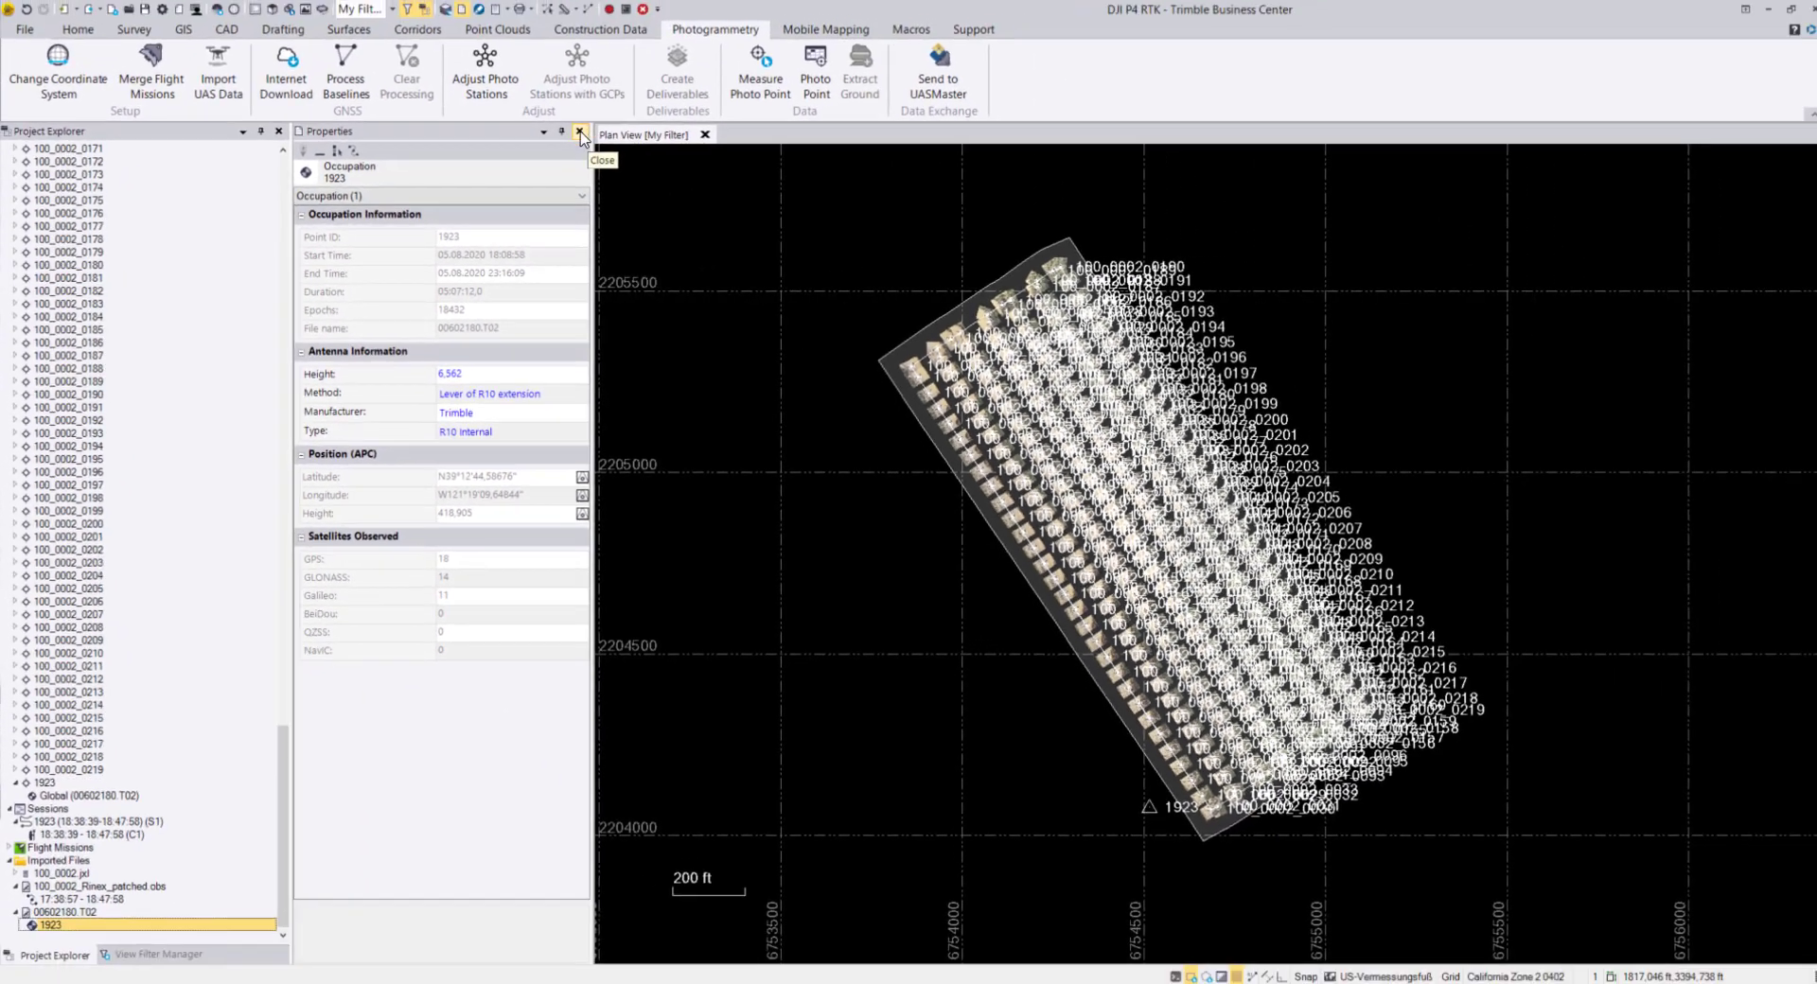
Close the occupation's properties, process the baselines, and enlarge the results dialog so all result columns are readable.
{"action": "left_click", "coordinate": [961, 31]}
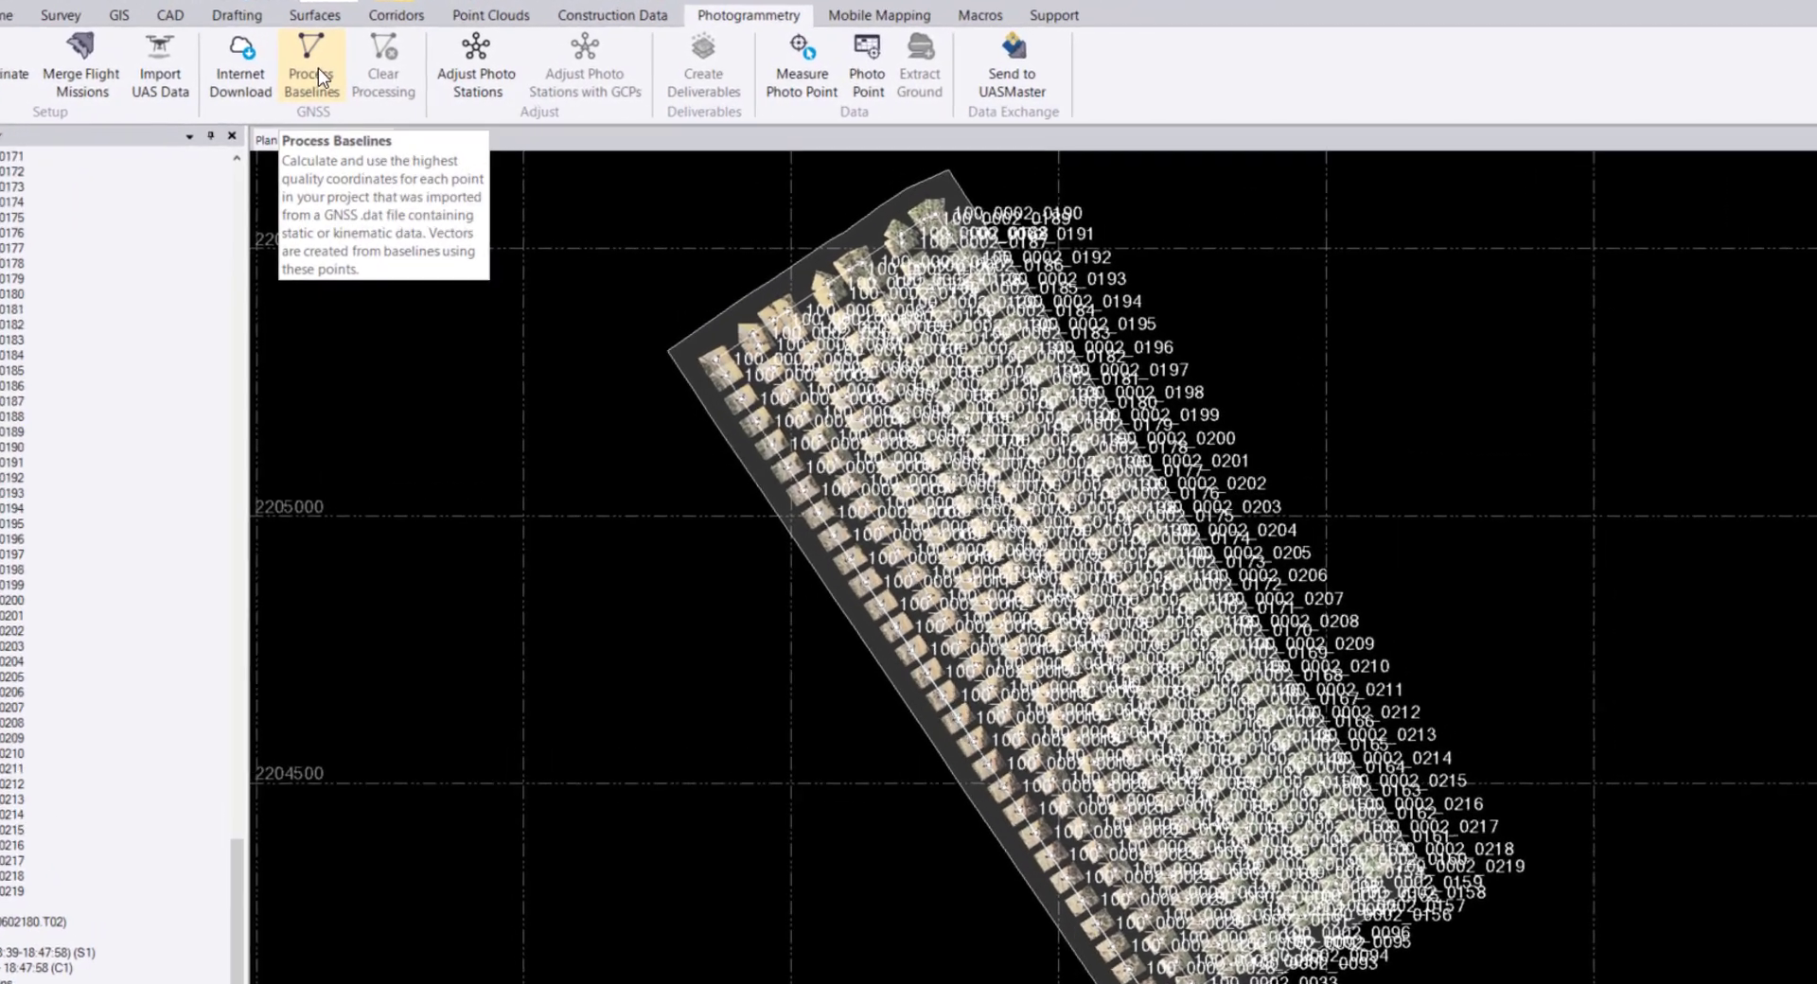
{"action": "left_click", "coordinate": [318, 68]}
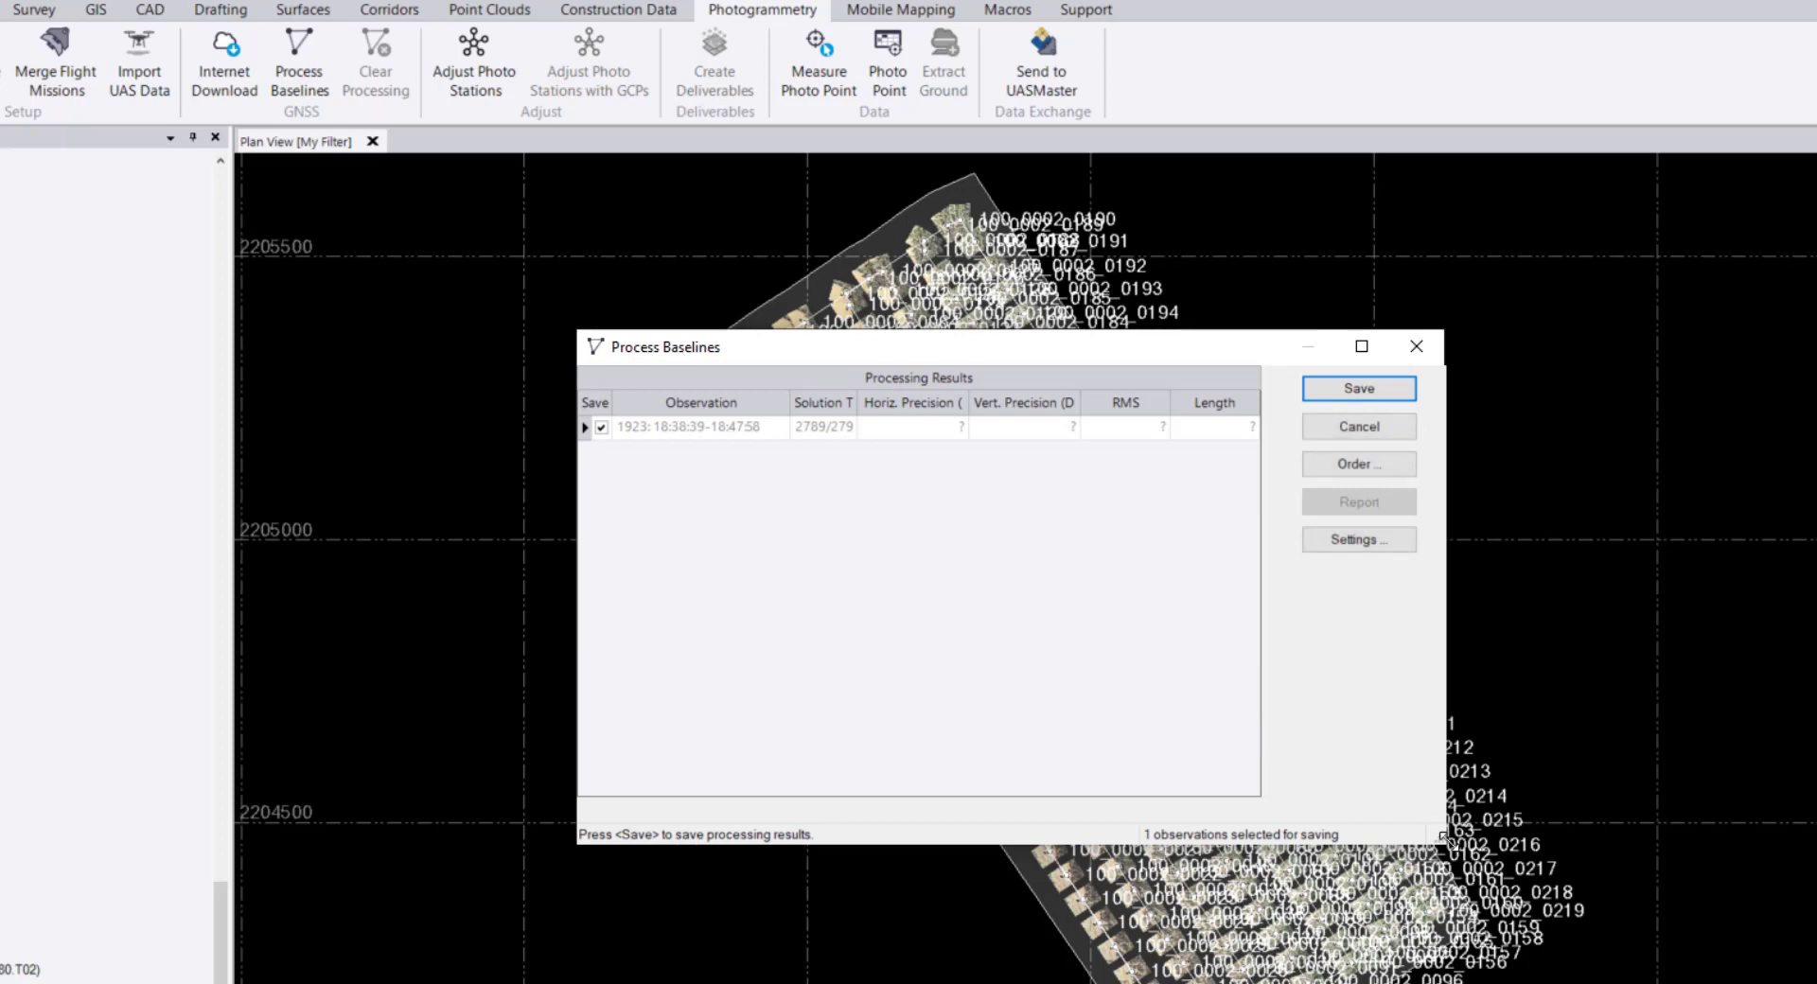
{"action": "left_click_drag", "start_coordinate": [1445, 841], "coordinate": [1694, 934]}
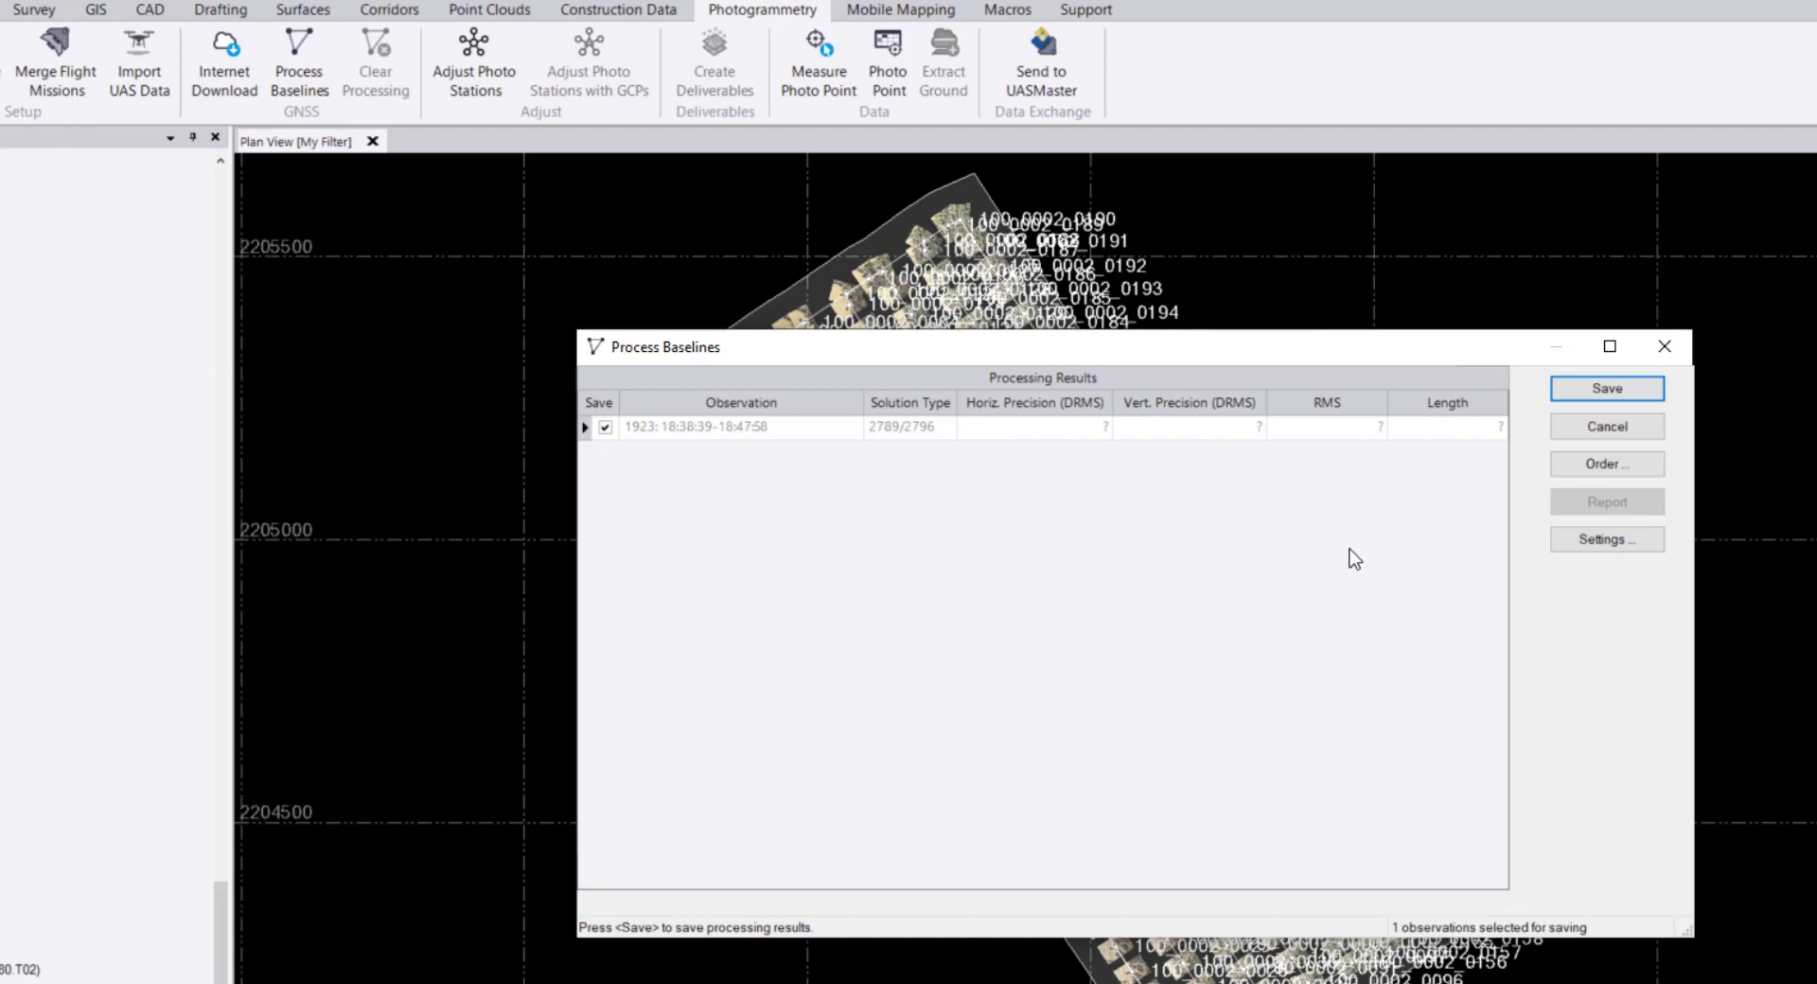
Generate the Baseline Processing Report for the 1923 observation and check the solutions listed in its session details.
{"action": "left_click", "coordinate": [584, 430]}
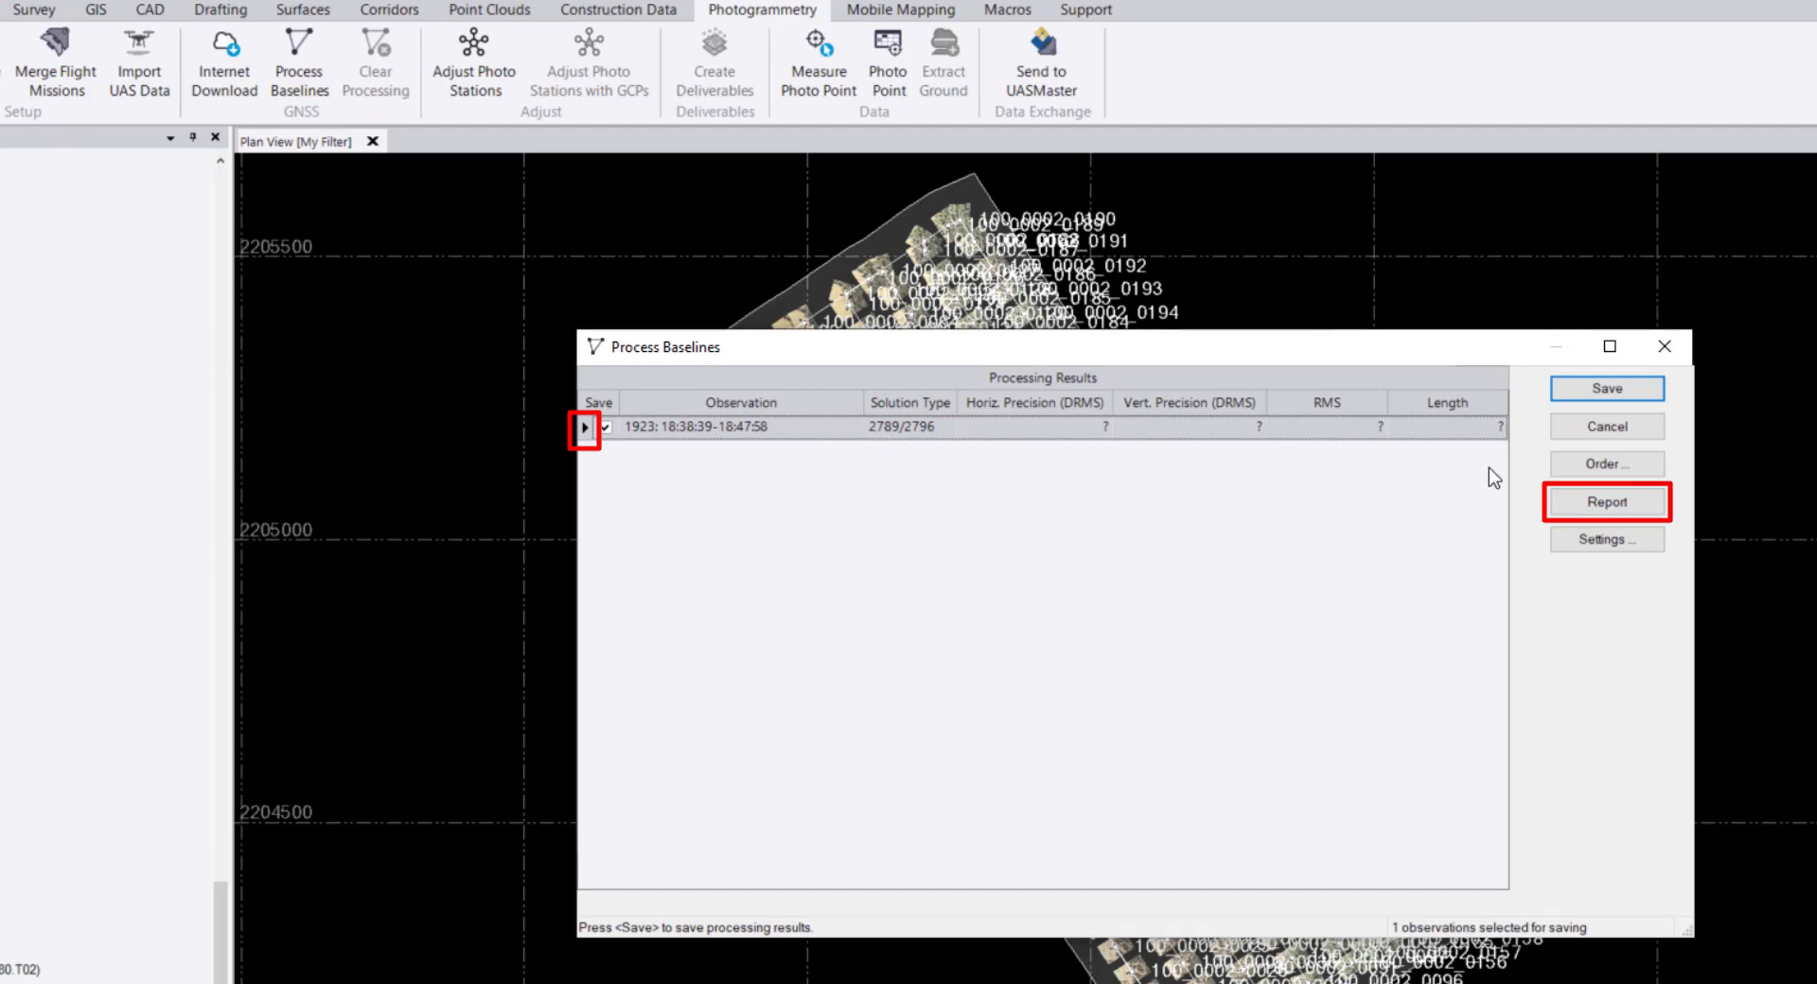
{"action": "left_click", "coordinate": [1589, 500]}
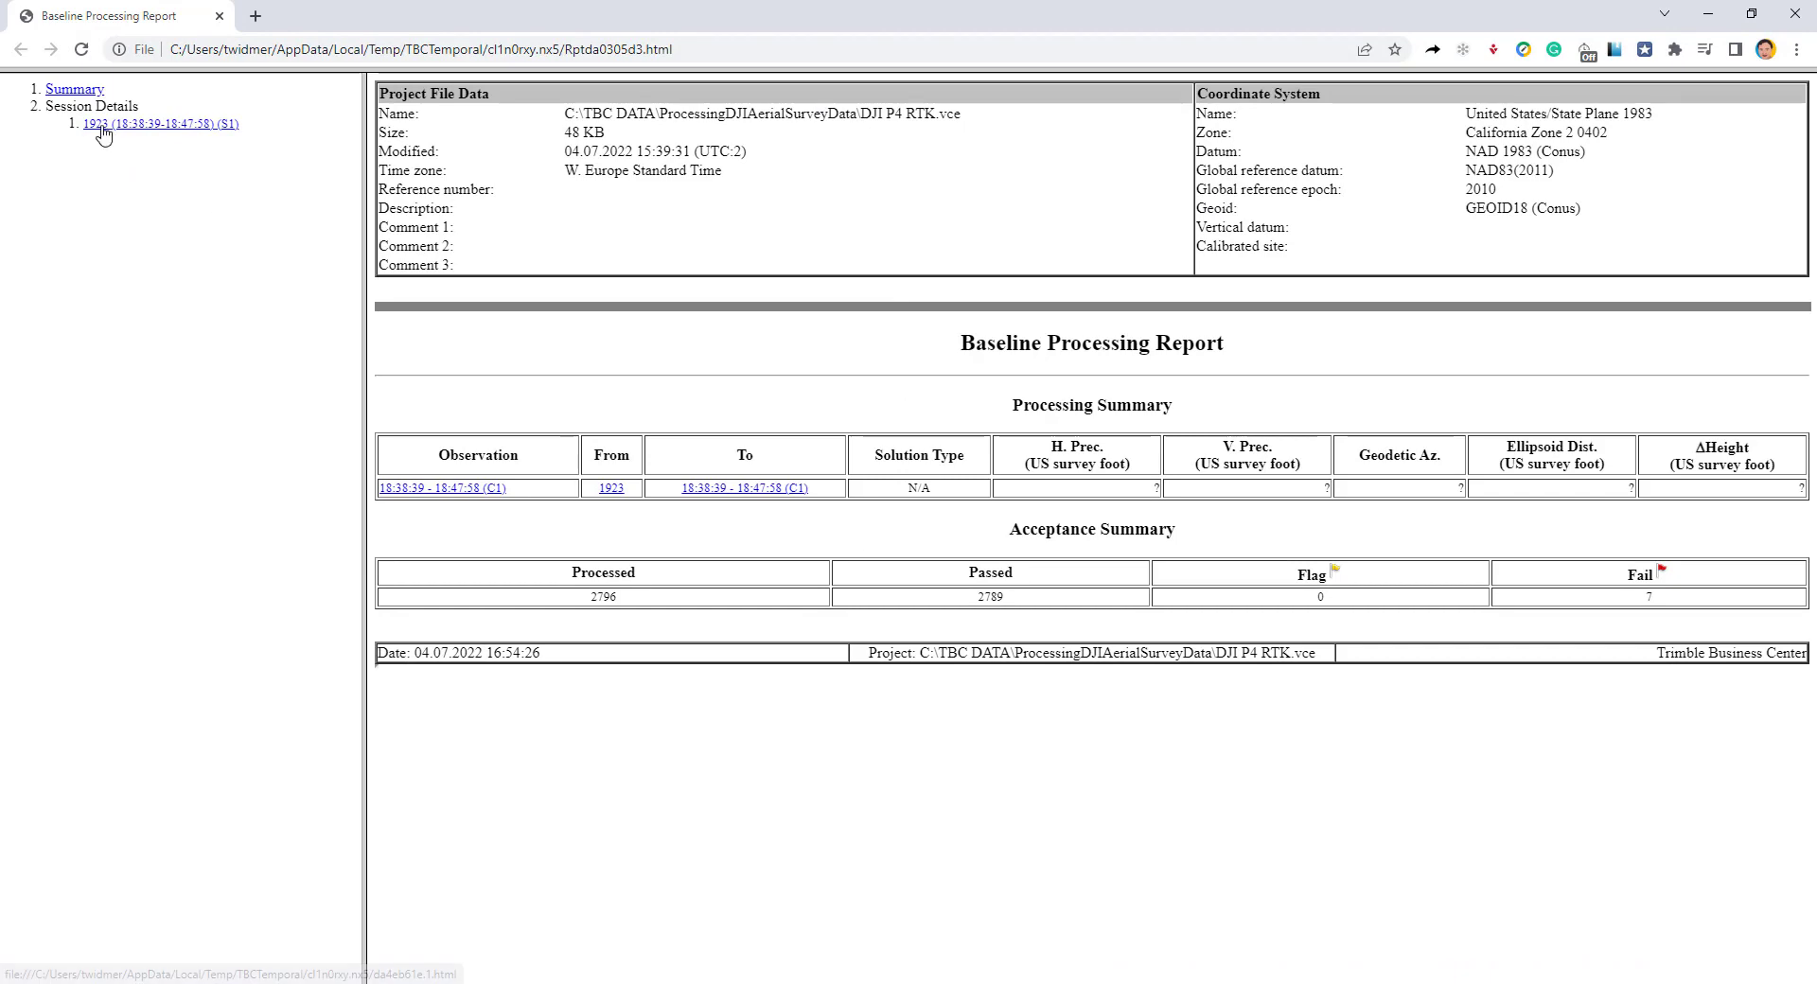
{"action": "left_click", "coordinate": [197, 123]}
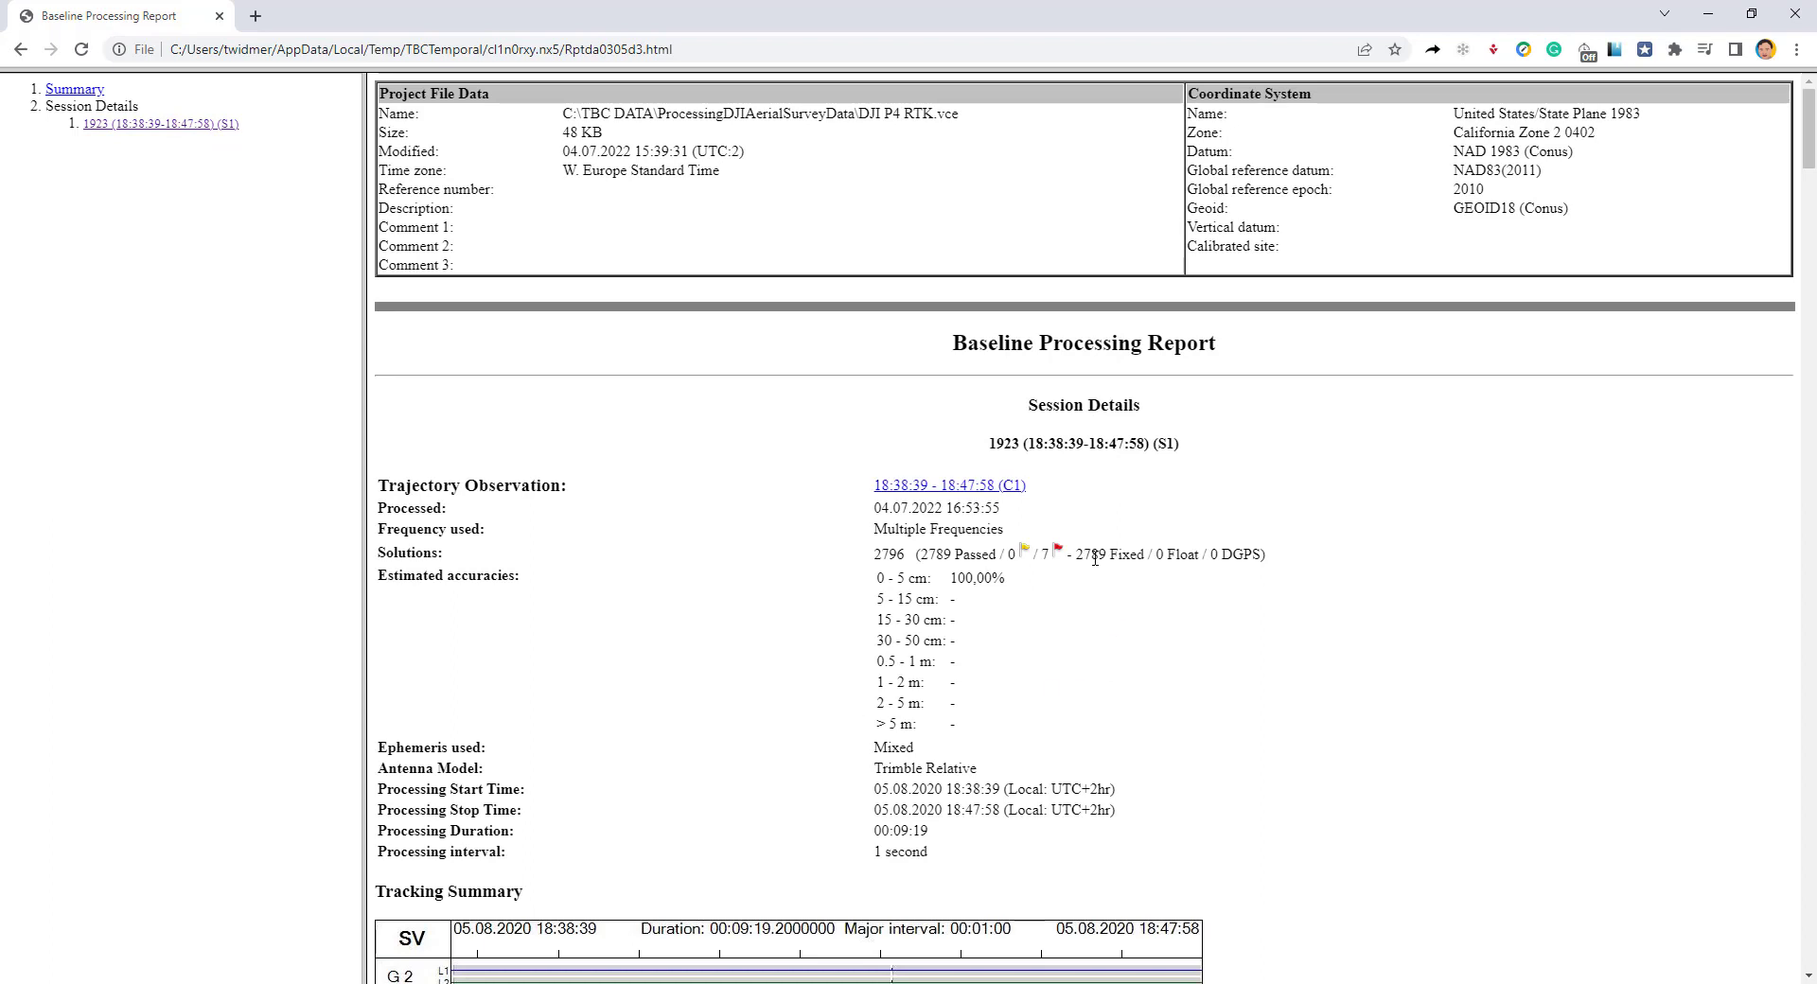
{"action": "left_click_drag", "start_coordinate": [1146, 555], "coordinate": [1076, 555]}
{"action": "left_click", "coordinate": [966, 624]}
Examine the report's Tracking Summary, the satellite residual charts, the Processing Style and the Acceptance Criteria.
{"action": "scroll", "coordinate": [1118, 638], "scroll_direction": "down", "scroll_amount": 4}
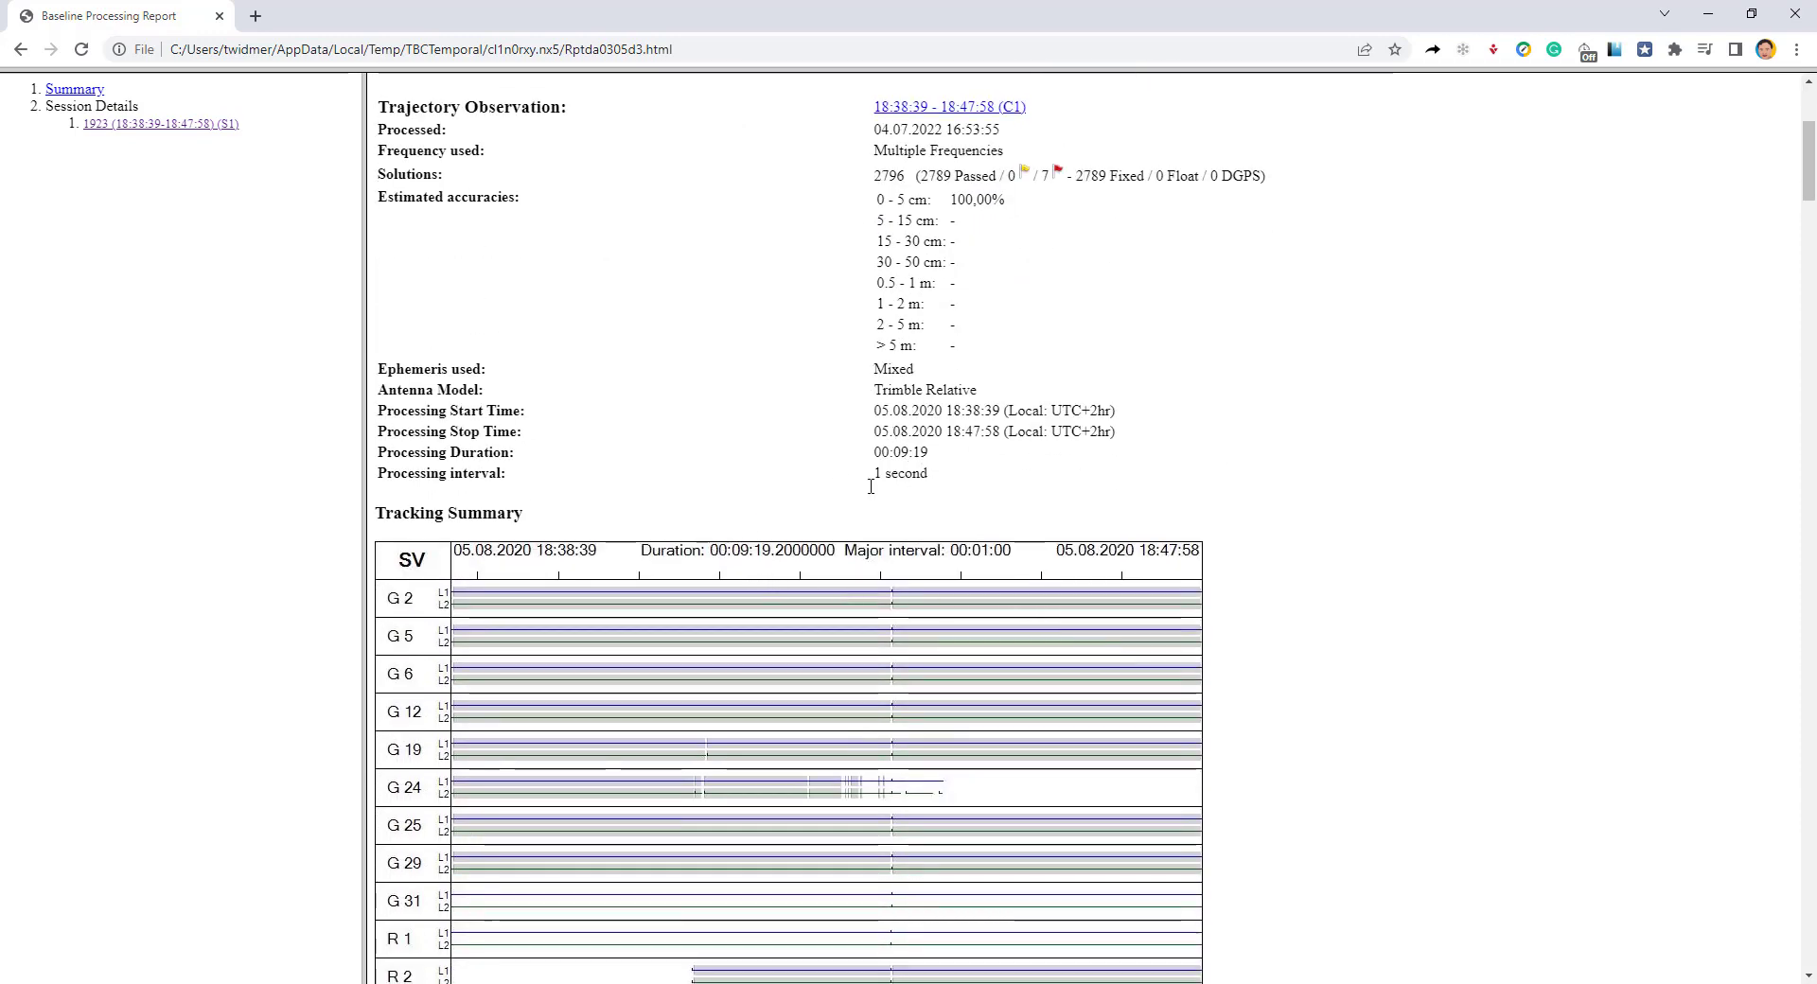
{"action": "scroll", "coordinate": [713, 741], "scroll_direction": "down", "scroll_amount": 2}
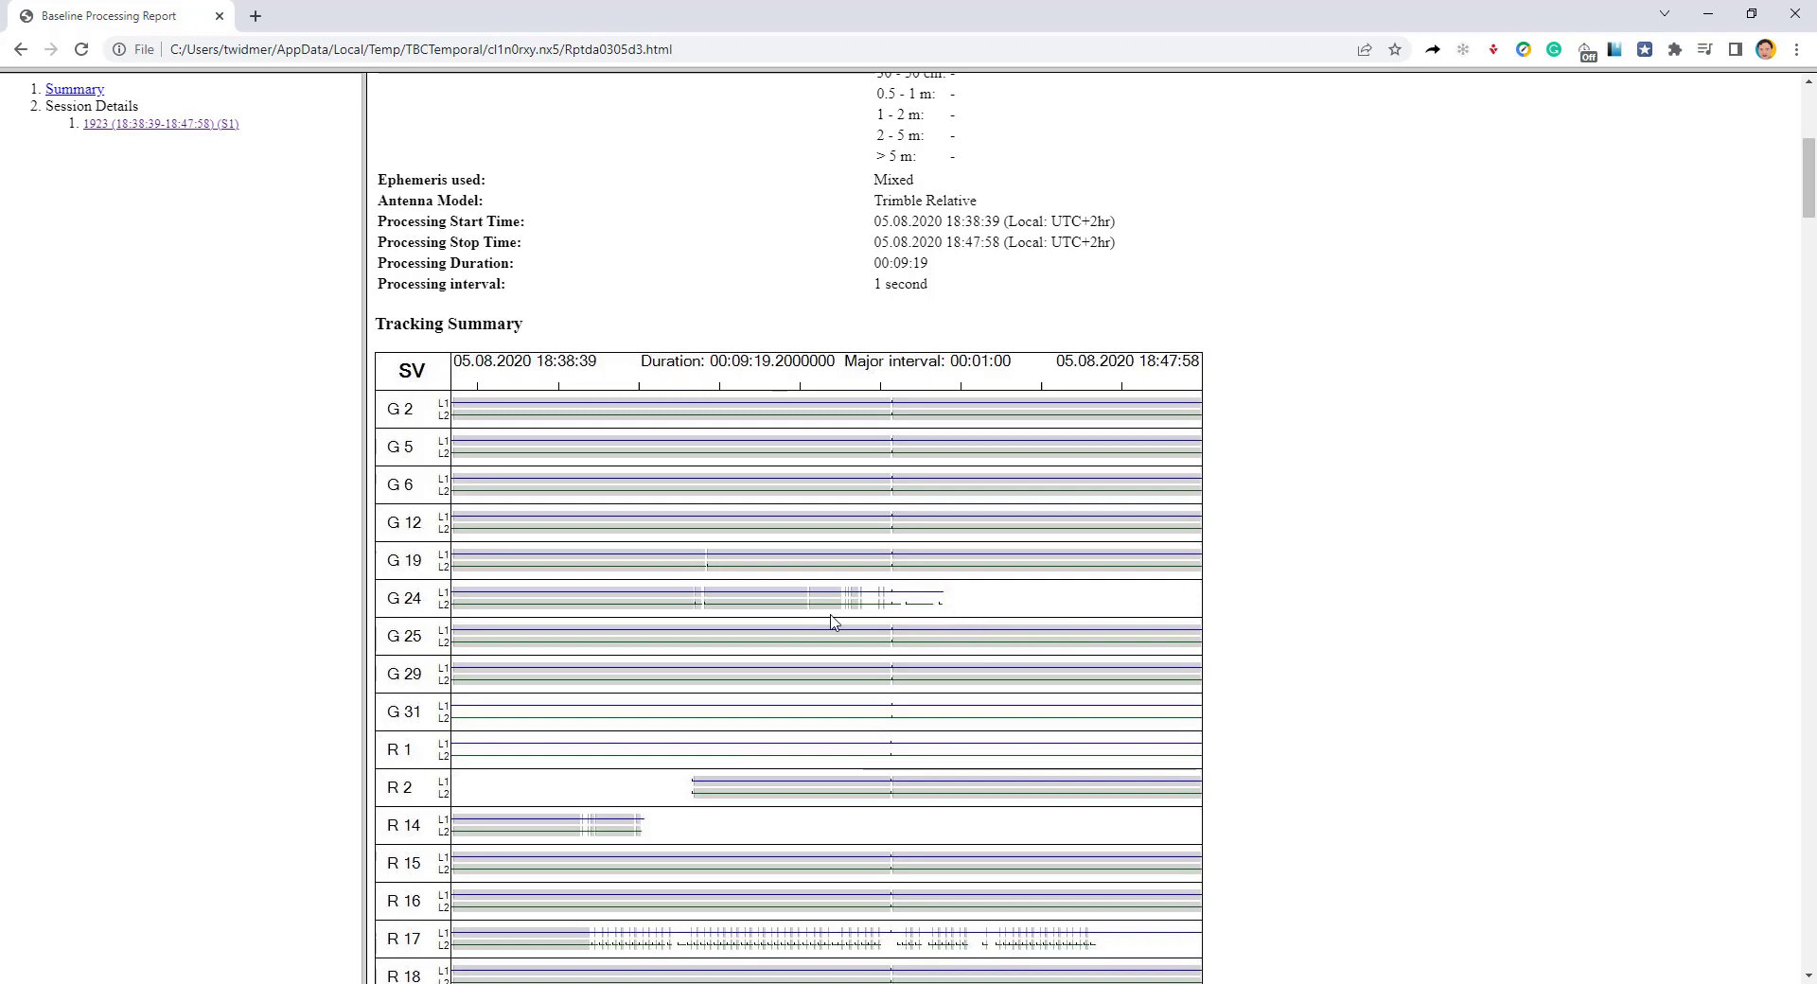
{"action": "scroll", "coordinate": [832, 622], "scroll_direction": "down", "scroll_amount": 10}
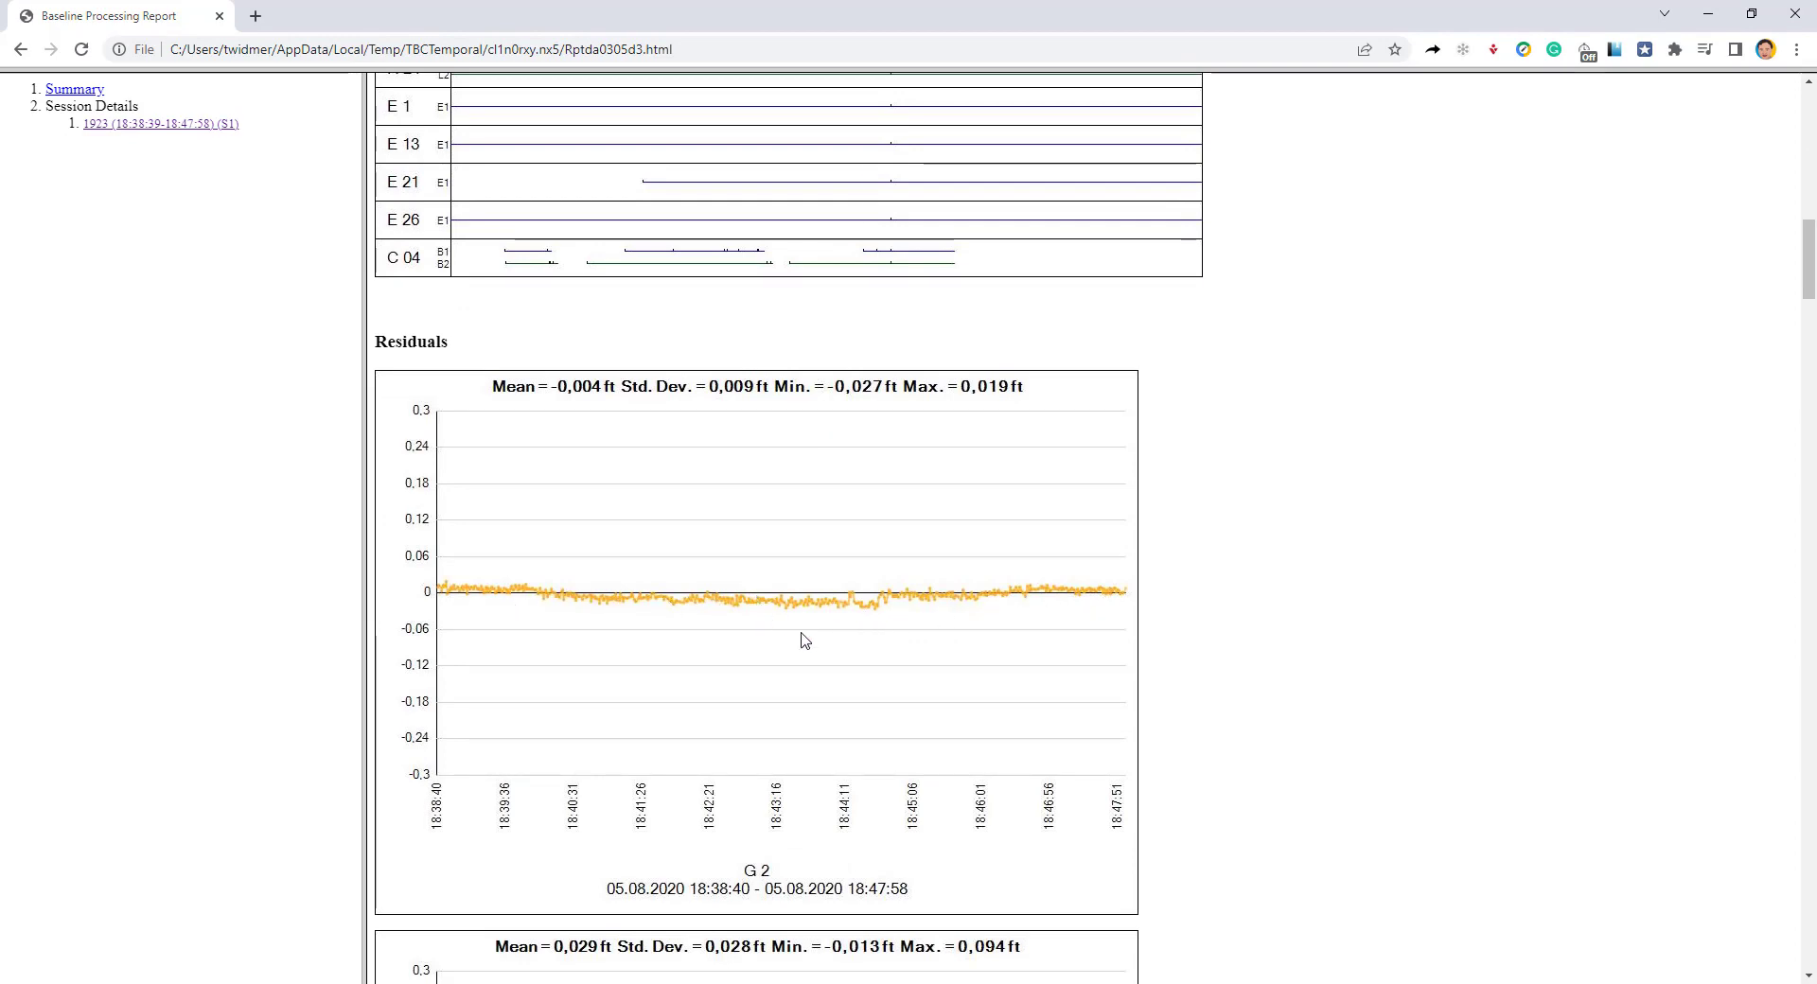
{"action": "scroll", "coordinate": [802, 640], "scroll_direction": "down", "scroll_amount": 5}
{"action": "scroll", "coordinate": [802, 639], "scroll_direction": "down", "scroll_amount": 8}
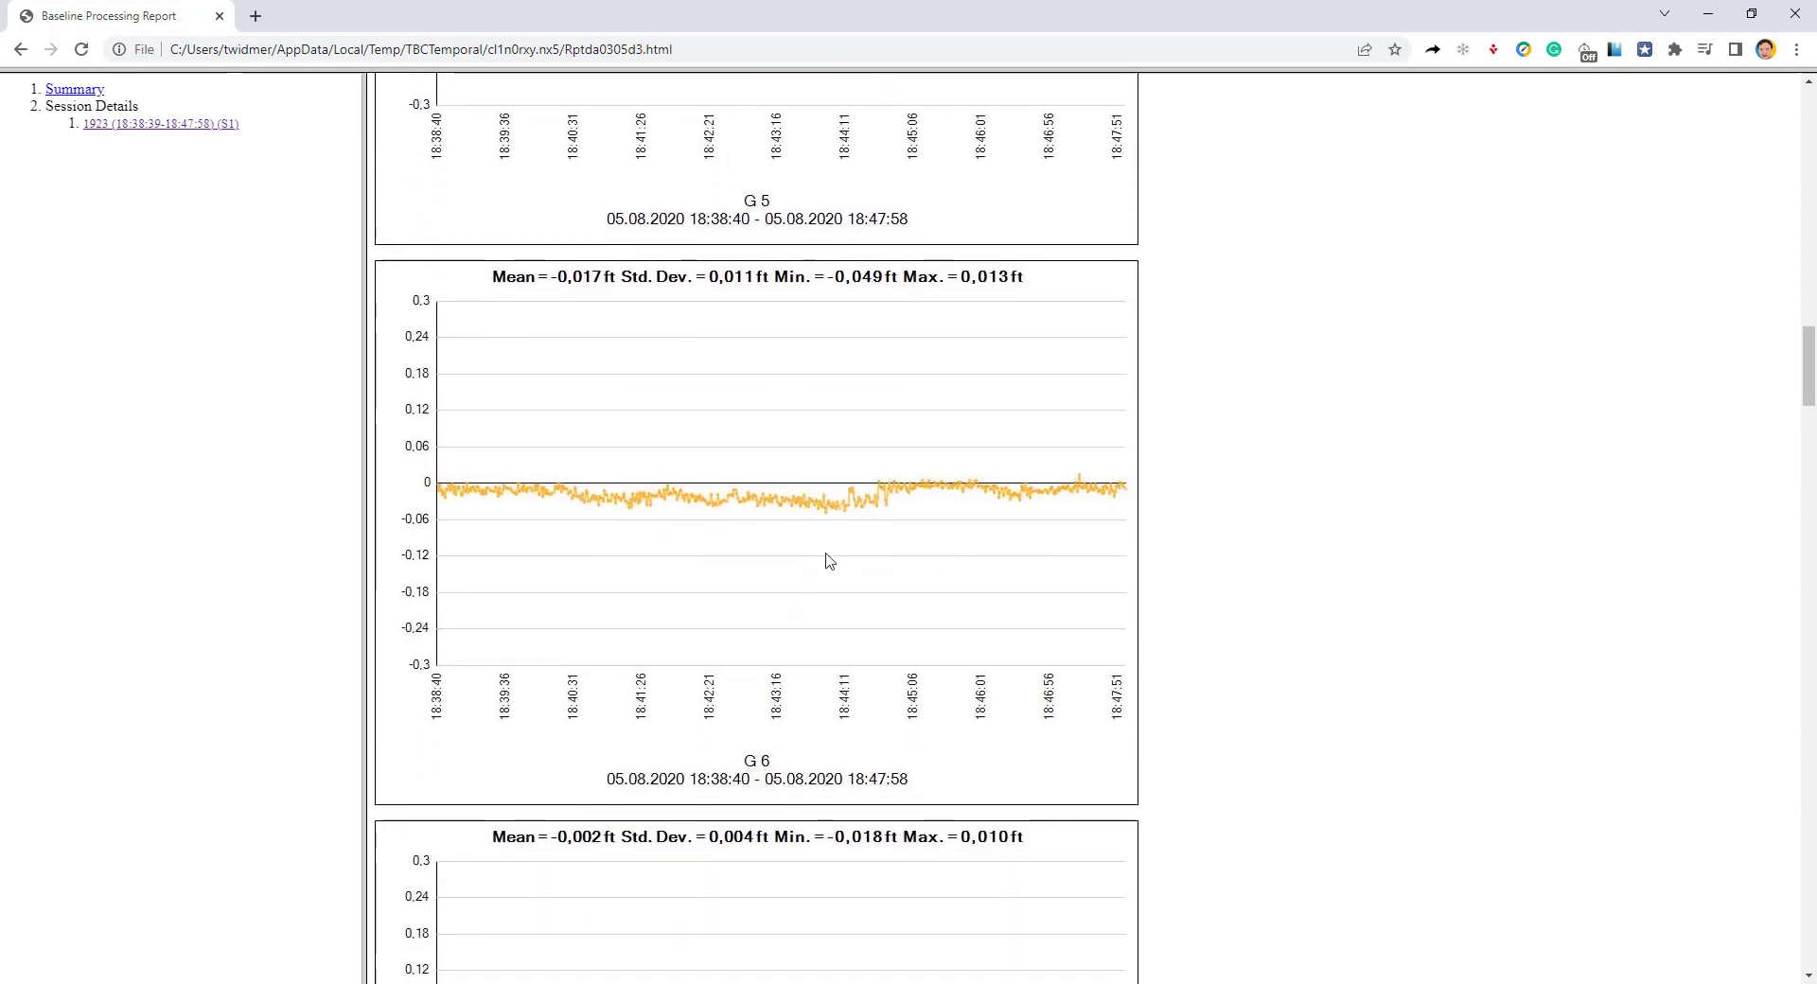
{"action": "scroll", "coordinate": [799, 572], "scroll_direction": "down", "scroll_amount": 5}
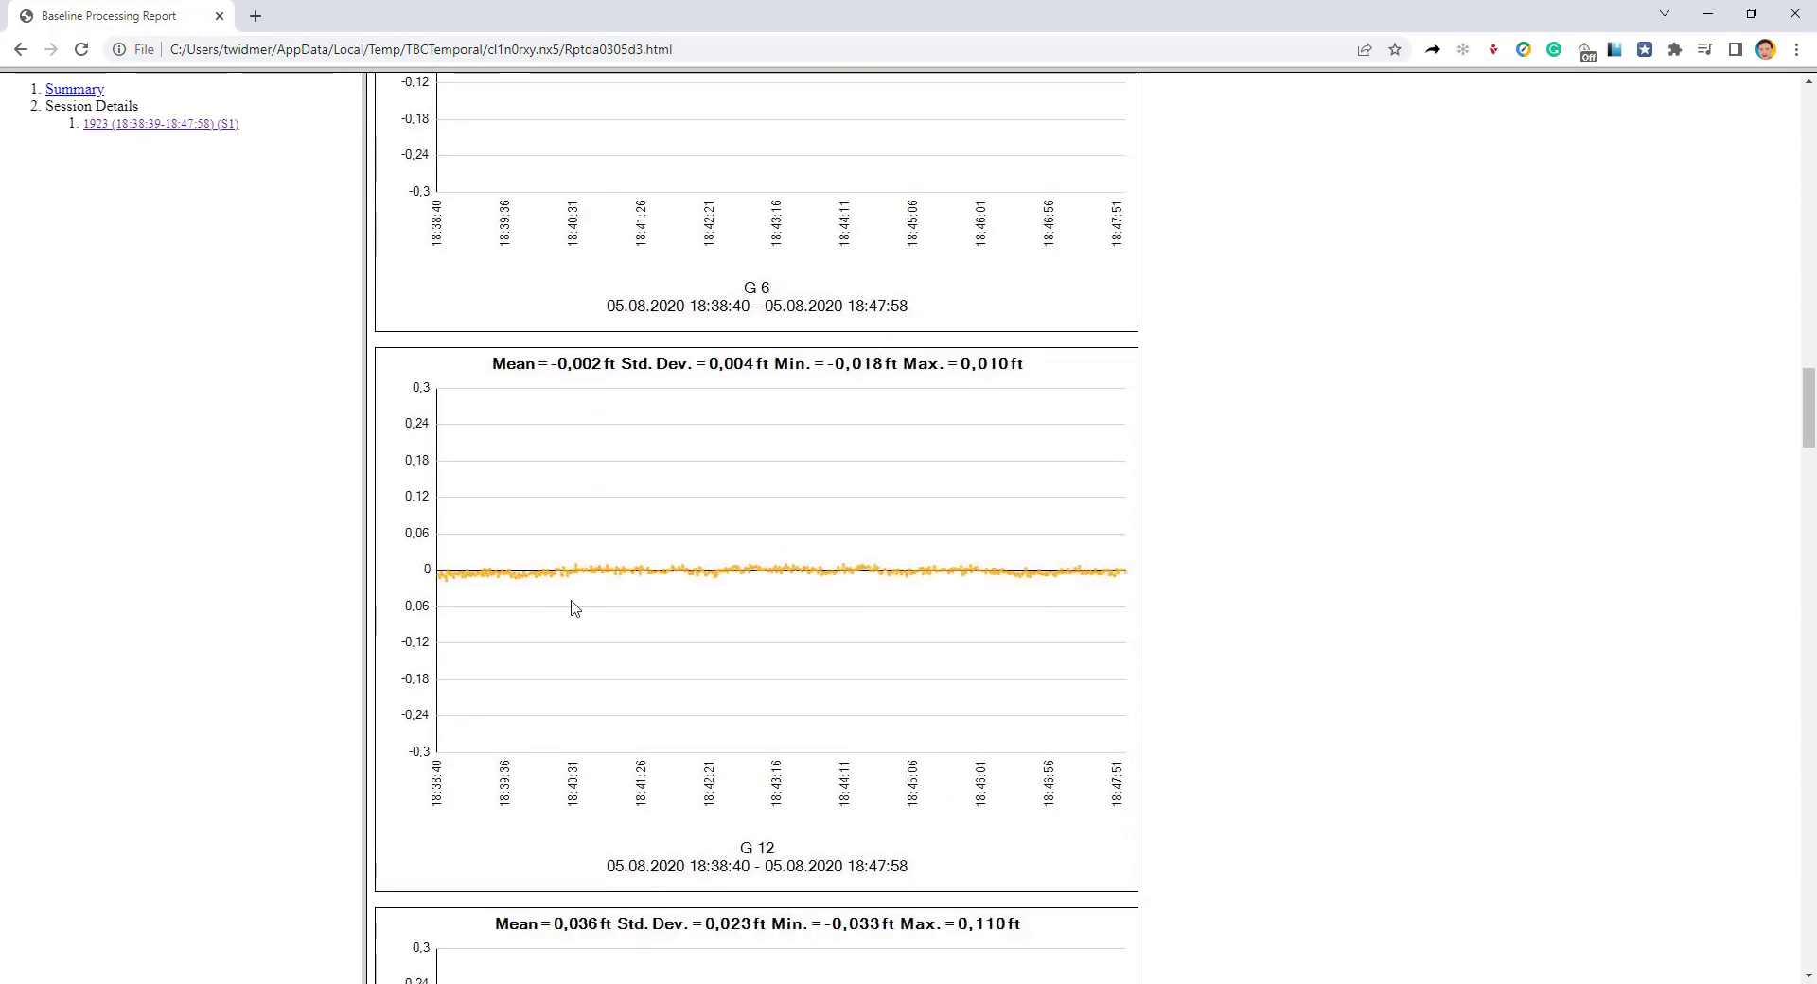
{"action": "scroll", "coordinate": [970, 613], "scroll_direction": "down", "scroll_amount": 4}
{"action": "scroll", "coordinate": [970, 613], "scroll_direction": "down", "scroll_amount": 3}
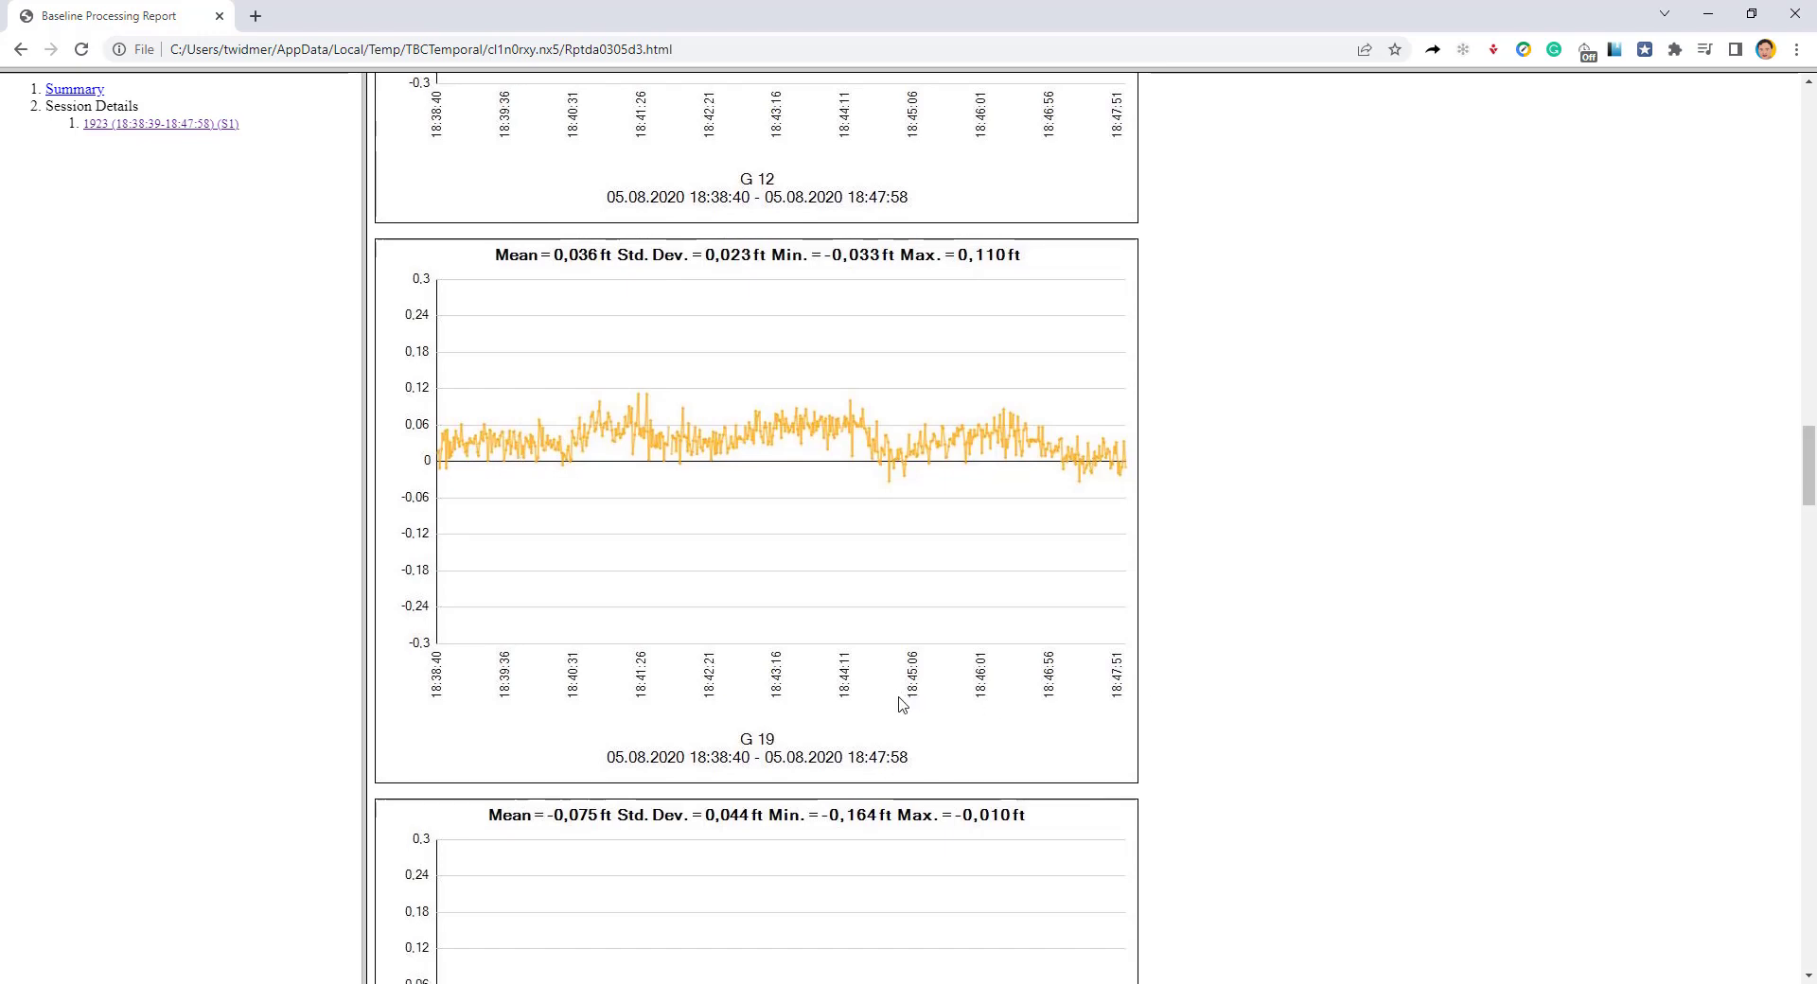
{"action": "scroll", "coordinate": [900, 702], "scroll_direction": "down", "scroll_amount": 3}
{"action": "scroll", "coordinate": [515, 678], "scroll_direction": "down", "scroll_amount": 7}
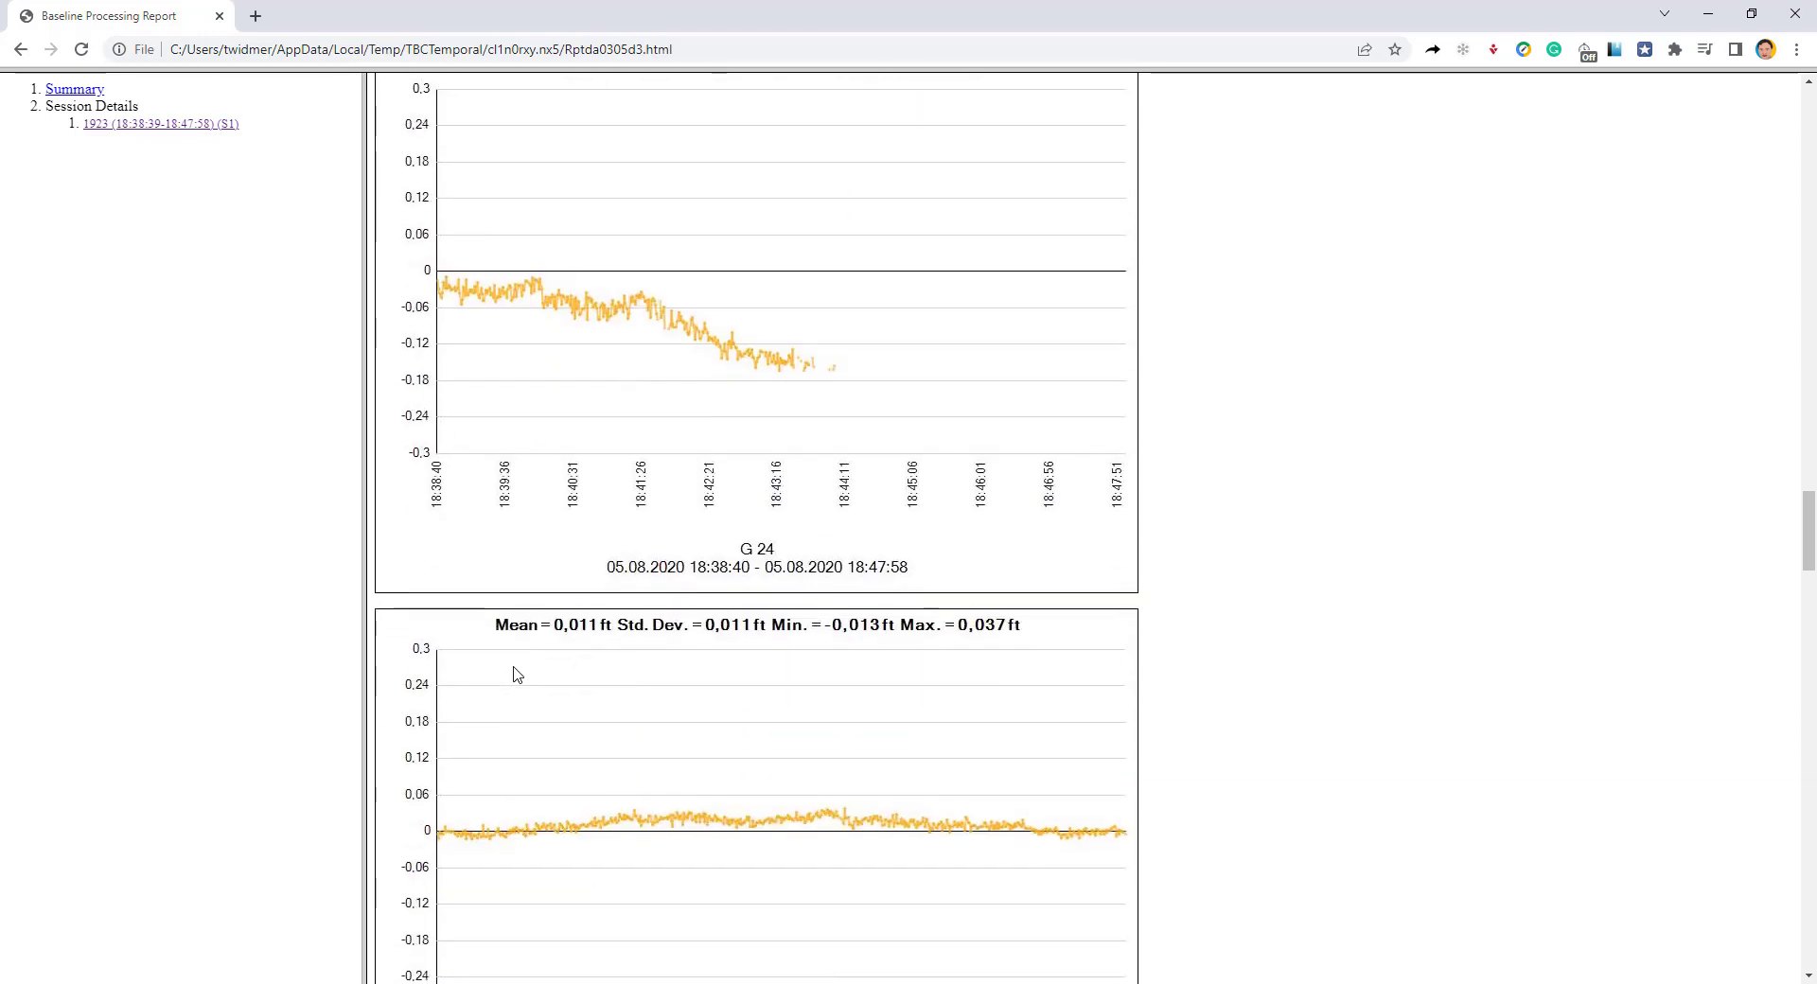
{"action": "scroll", "coordinate": [857, 649], "scroll_direction": "up", "scroll_amount": 9}
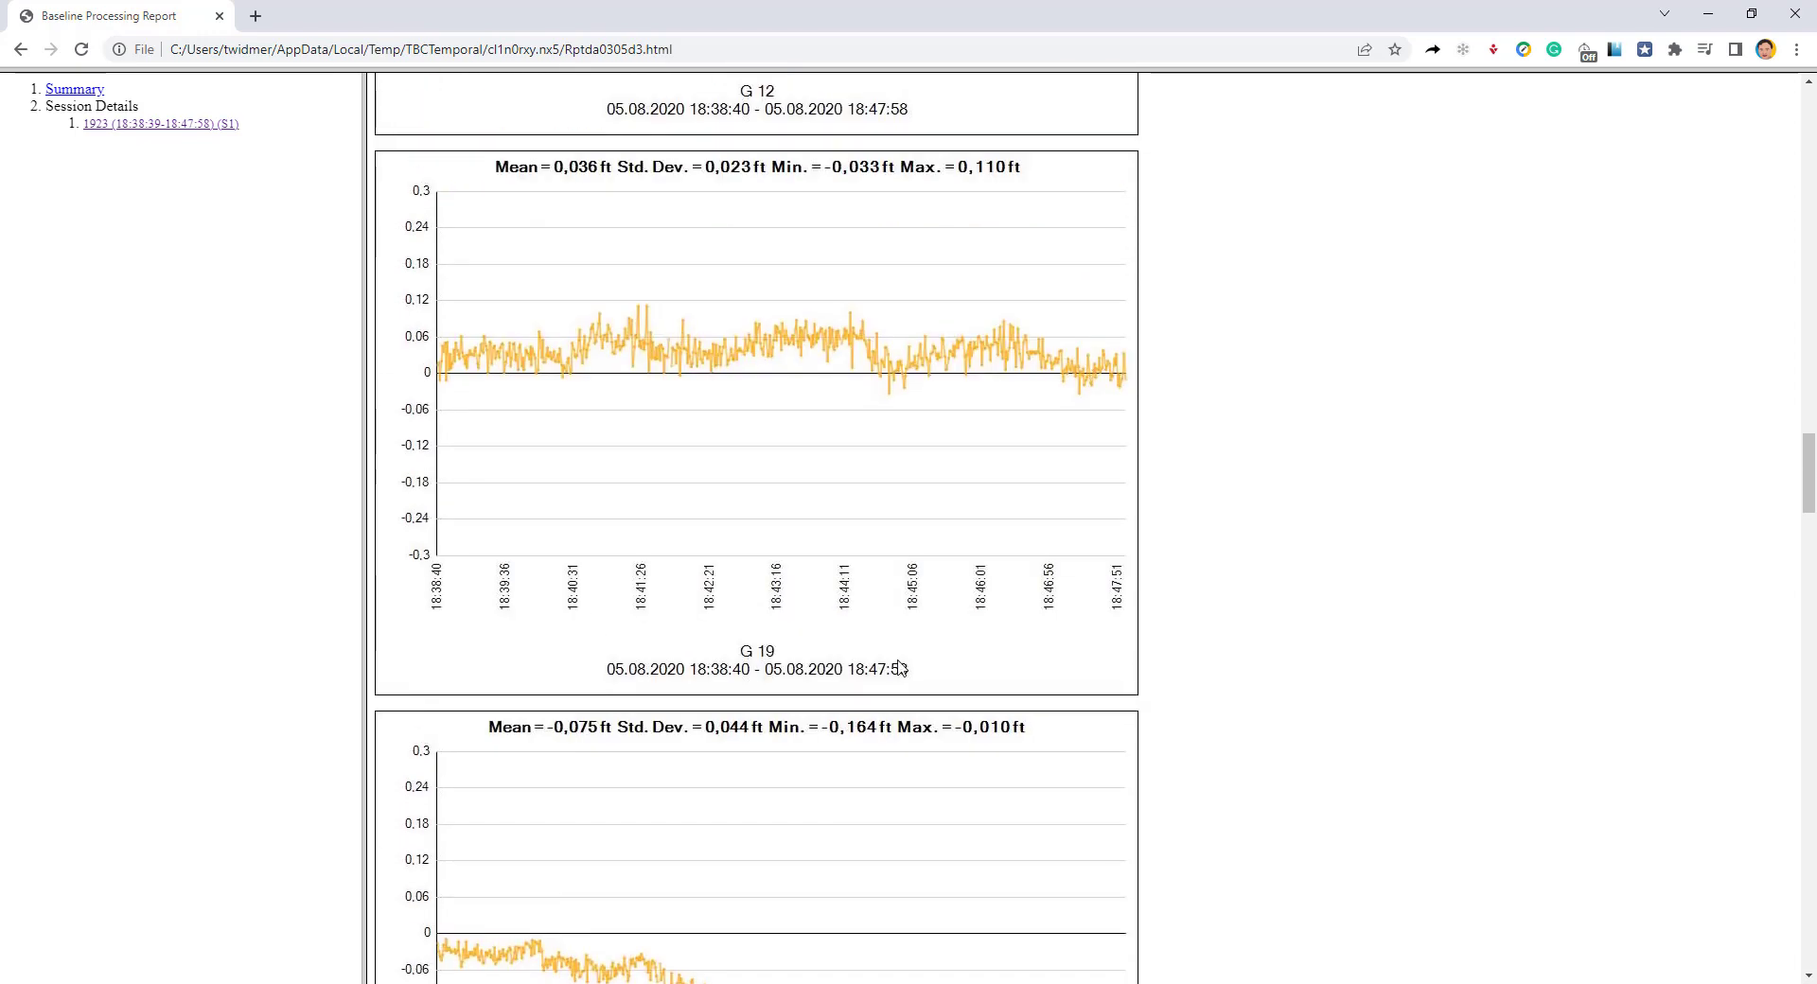
{"action": "scroll", "coordinate": [940, 747], "scroll_direction": "down", "scroll_amount": 10}
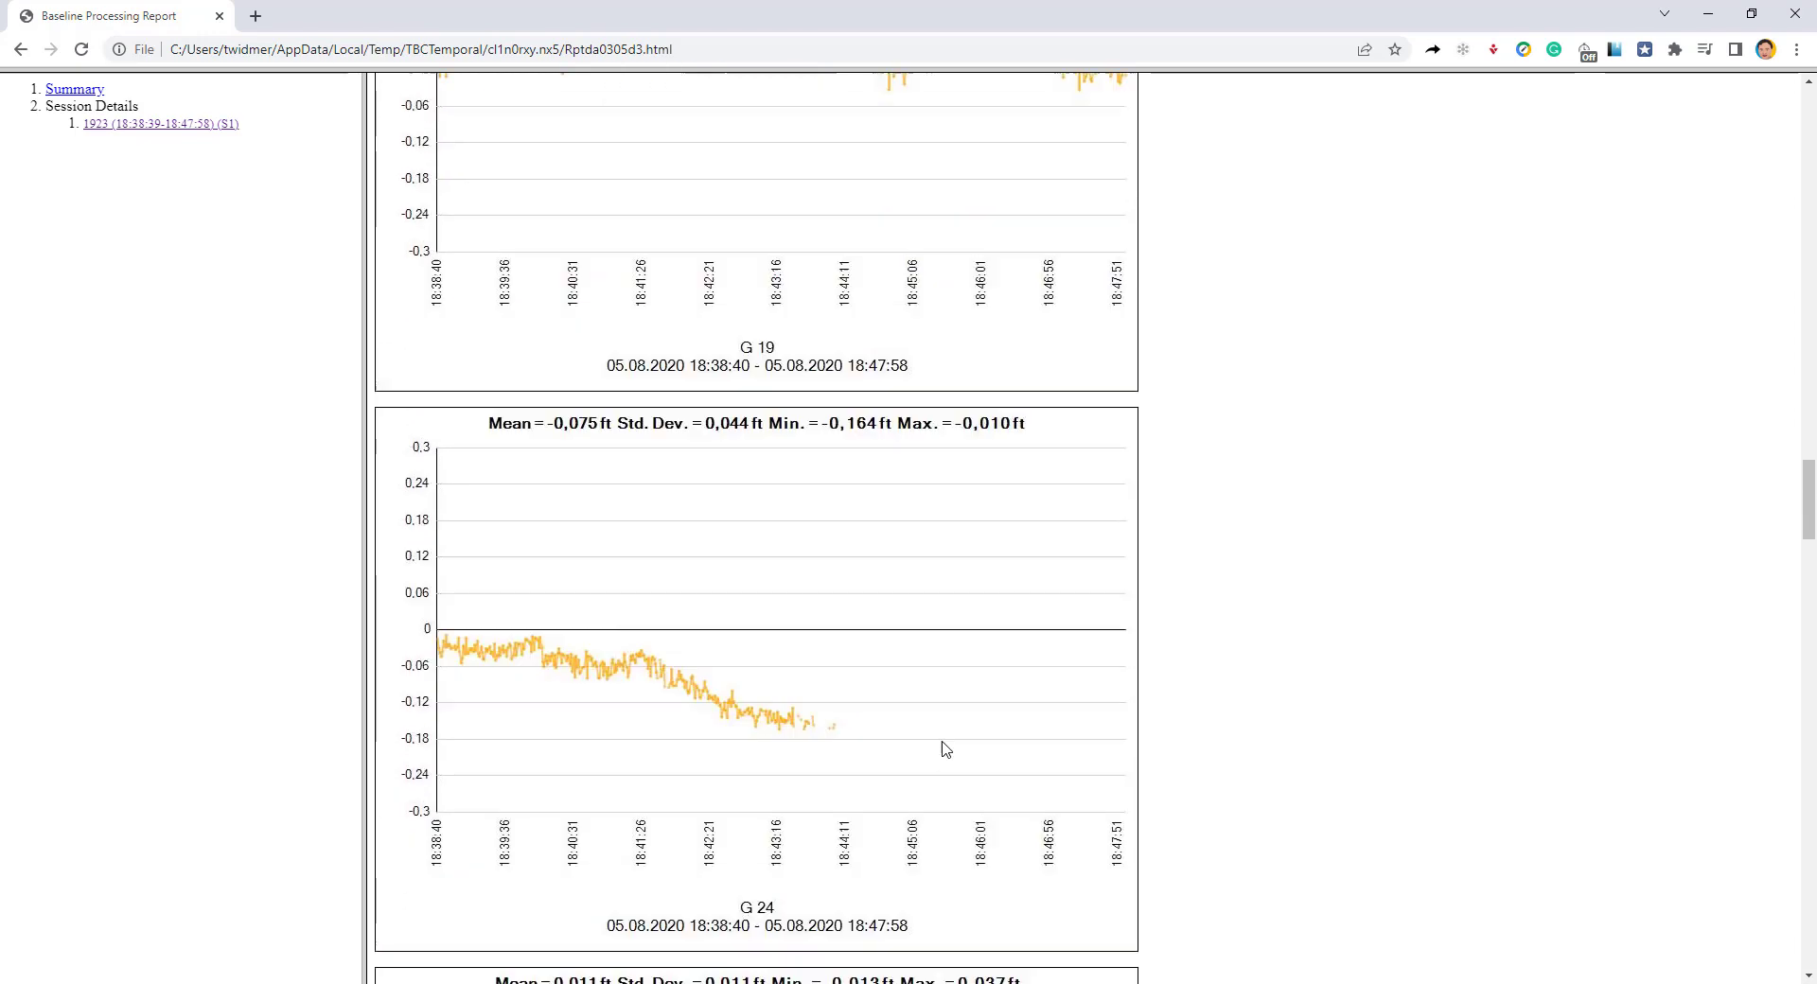
{"action": "scroll", "coordinate": [943, 750], "scroll_direction": "down", "scroll_amount": 5}
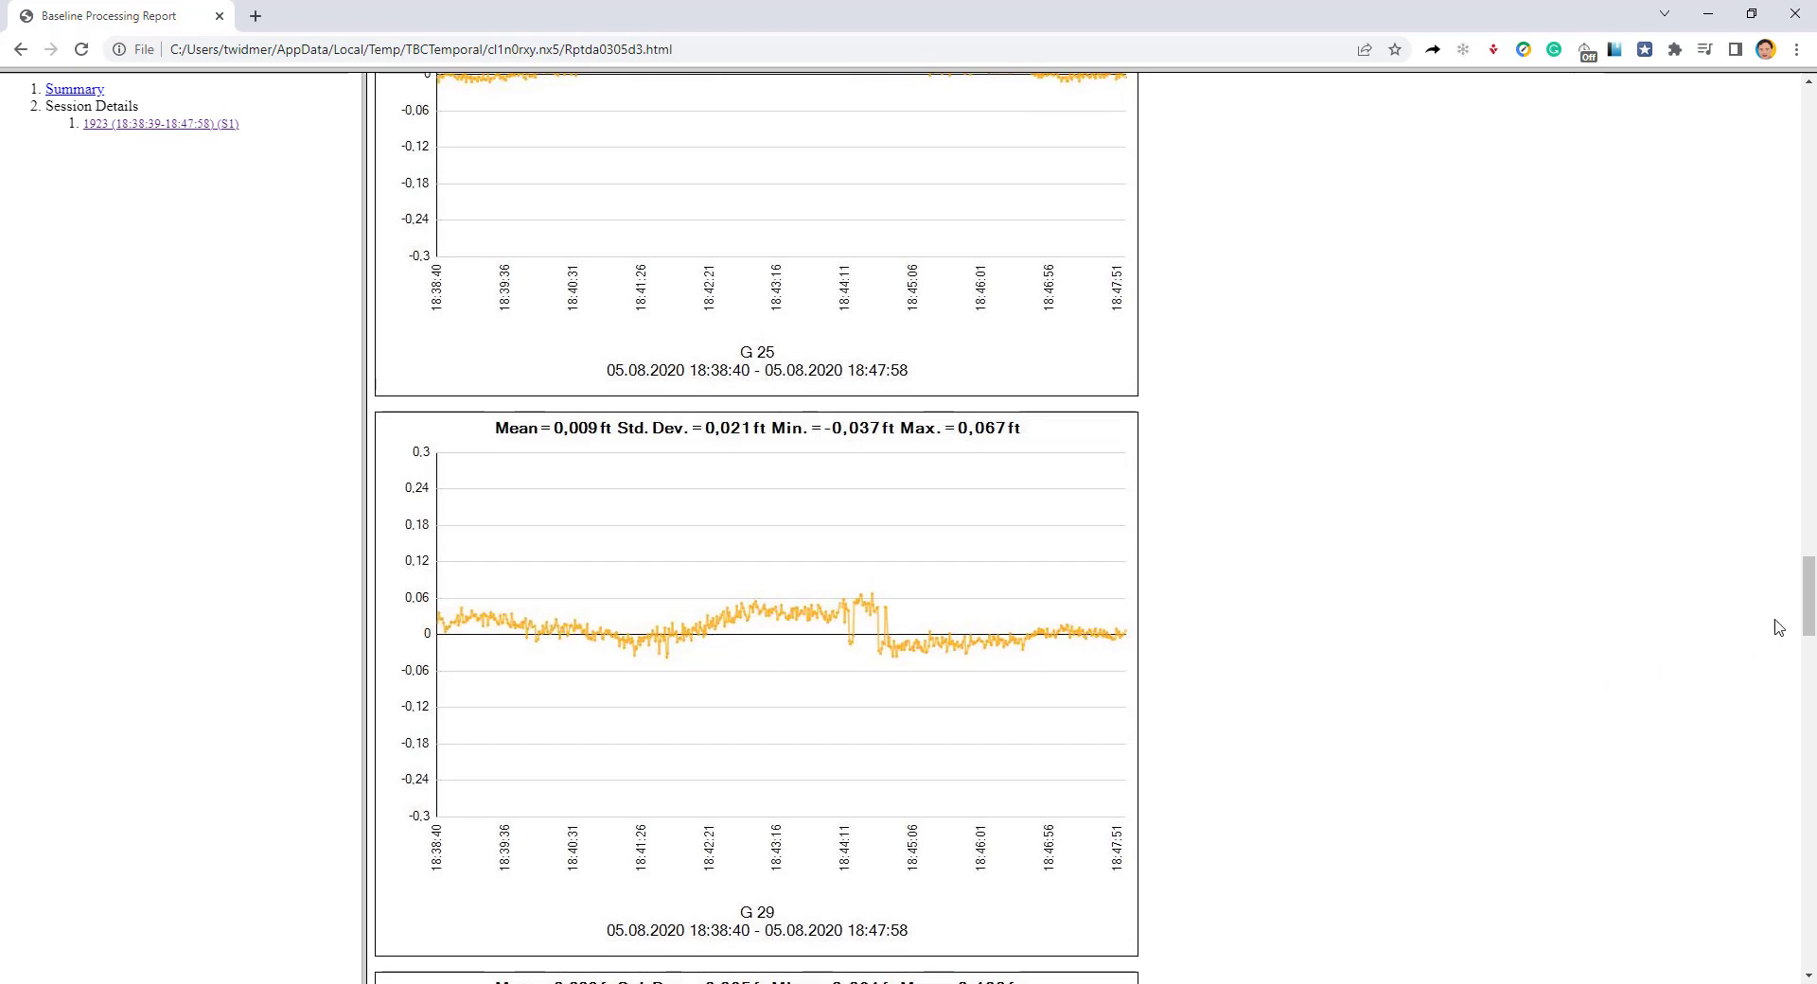
{"action": "left_click_drag", "start_coordinate": [1808, 605], "coordinate": [1808, 977]}
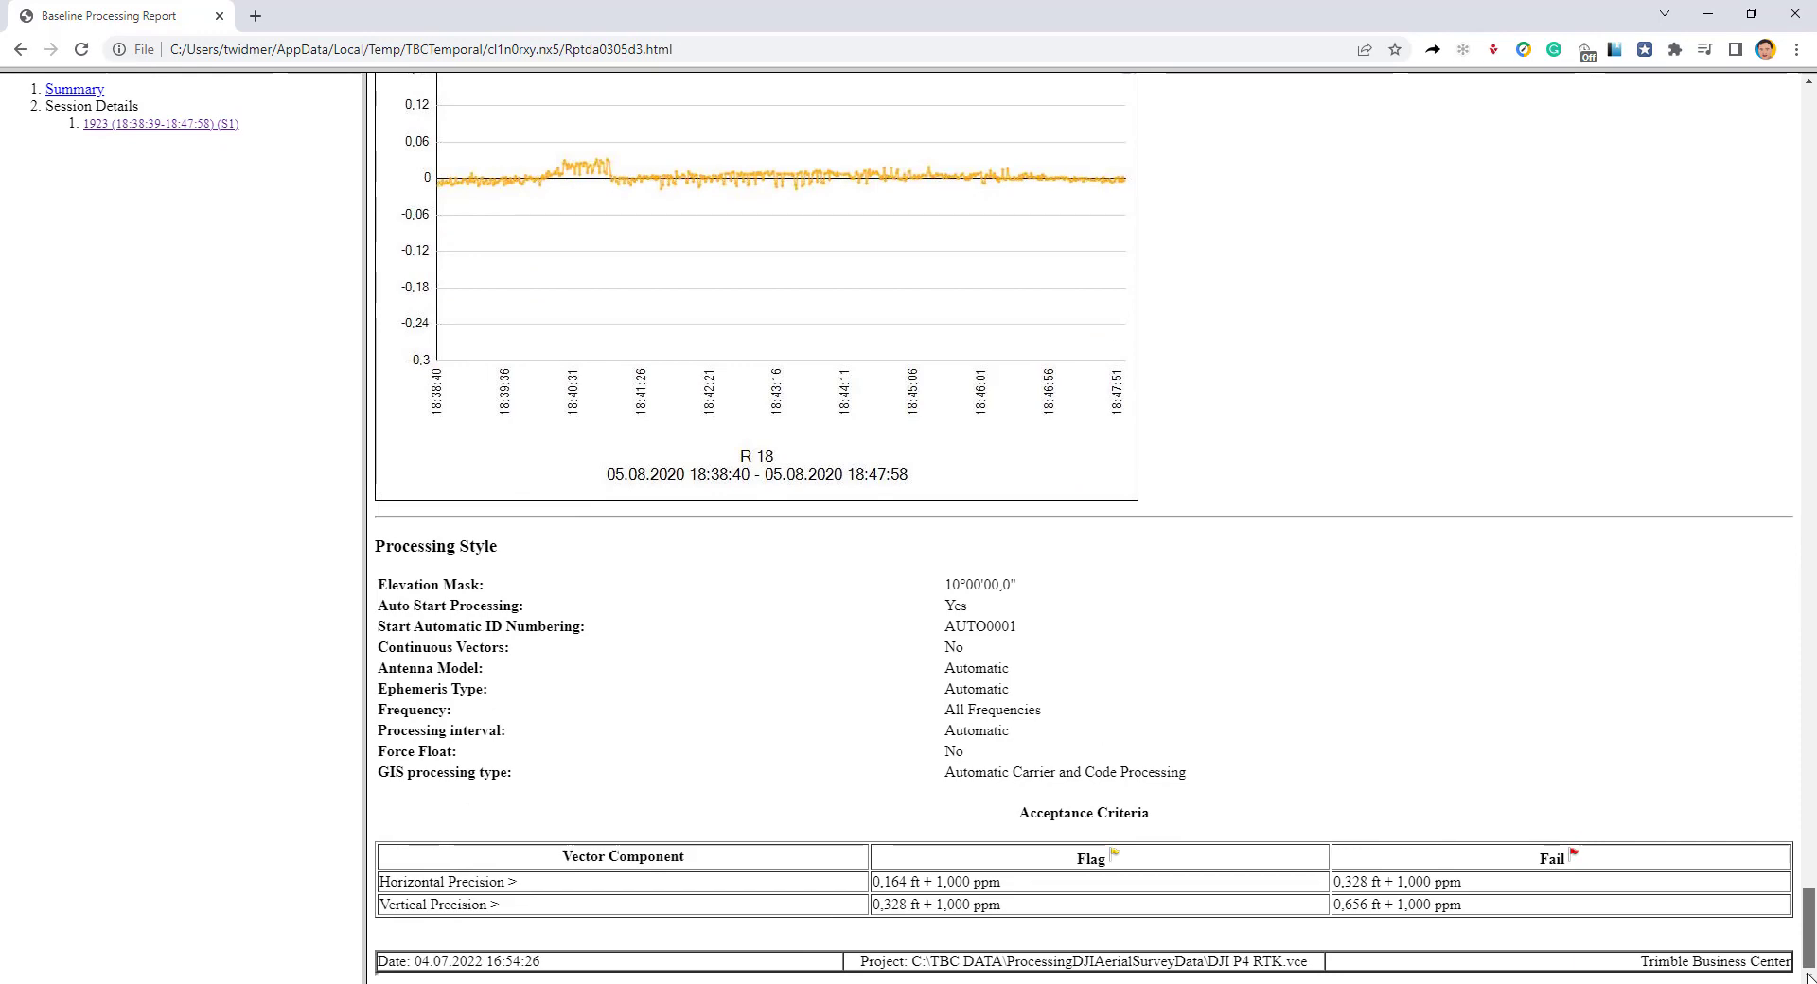
{"action": "left_click_drag", "start_coordinate": [1809, 936], "coordinate": [1808, 128]}
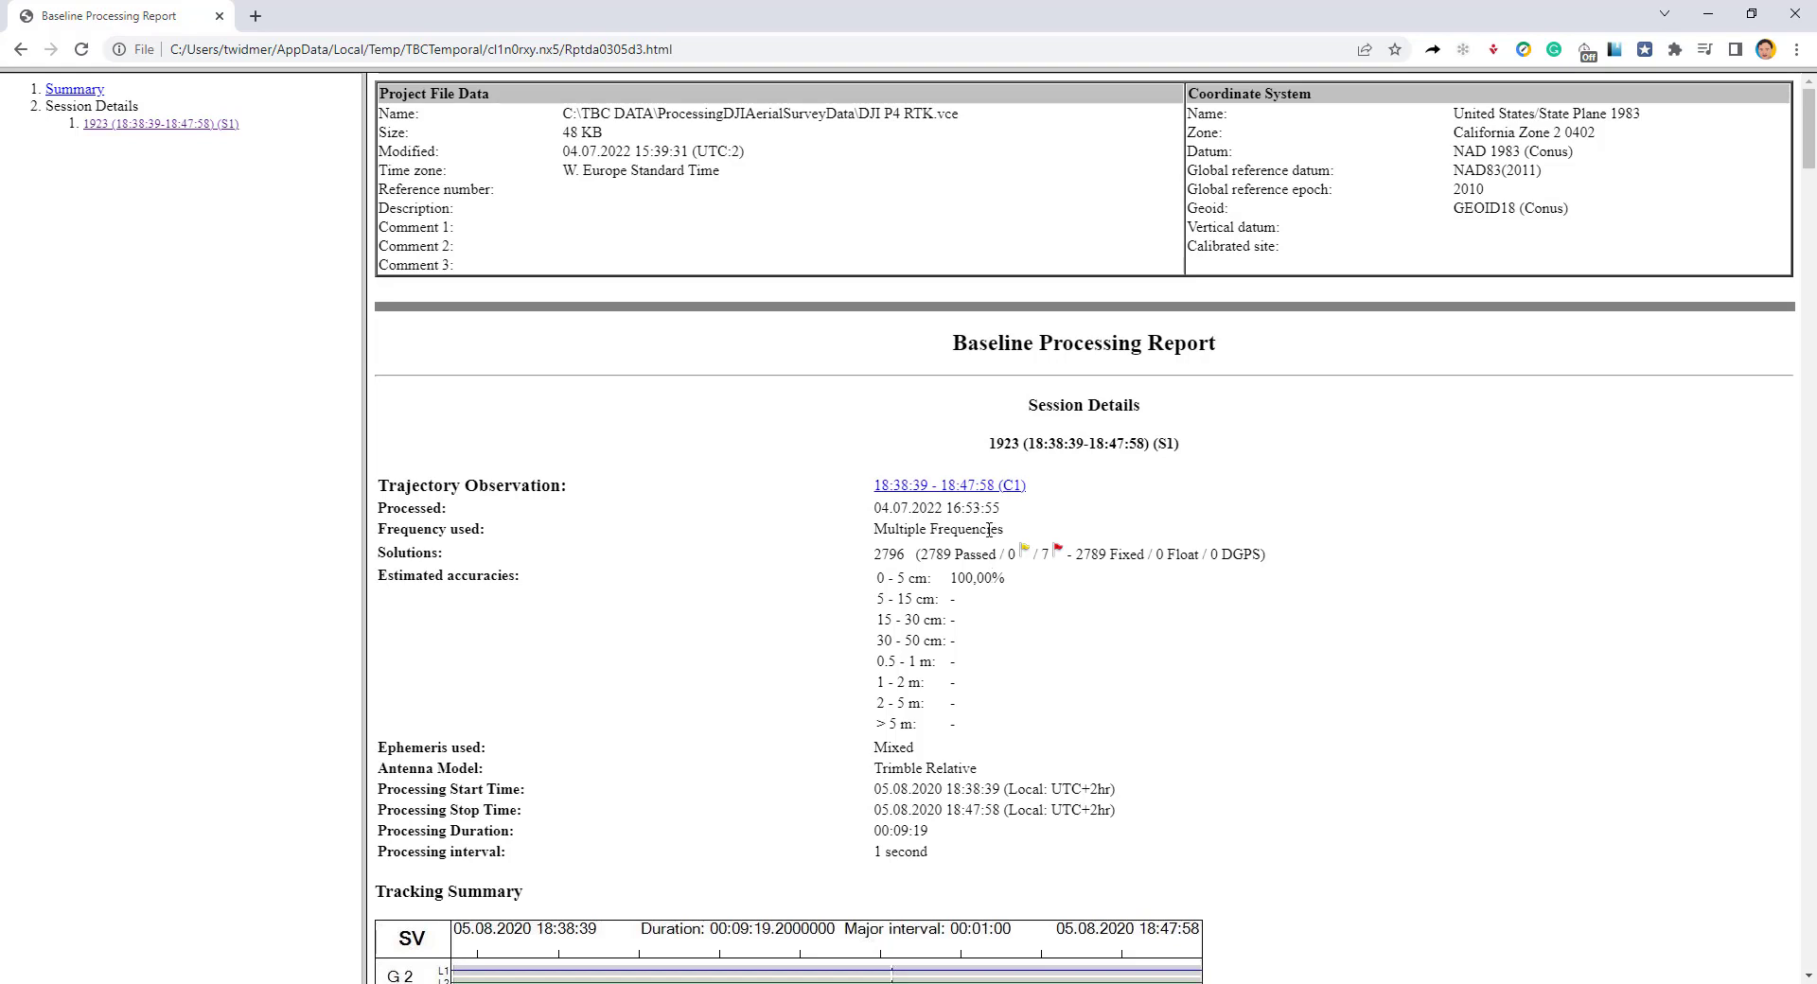
Close the Baseline Processing Report and save the baseline processing results to the project.
{"action": "left_click", "coordinate": [1795, 13]}
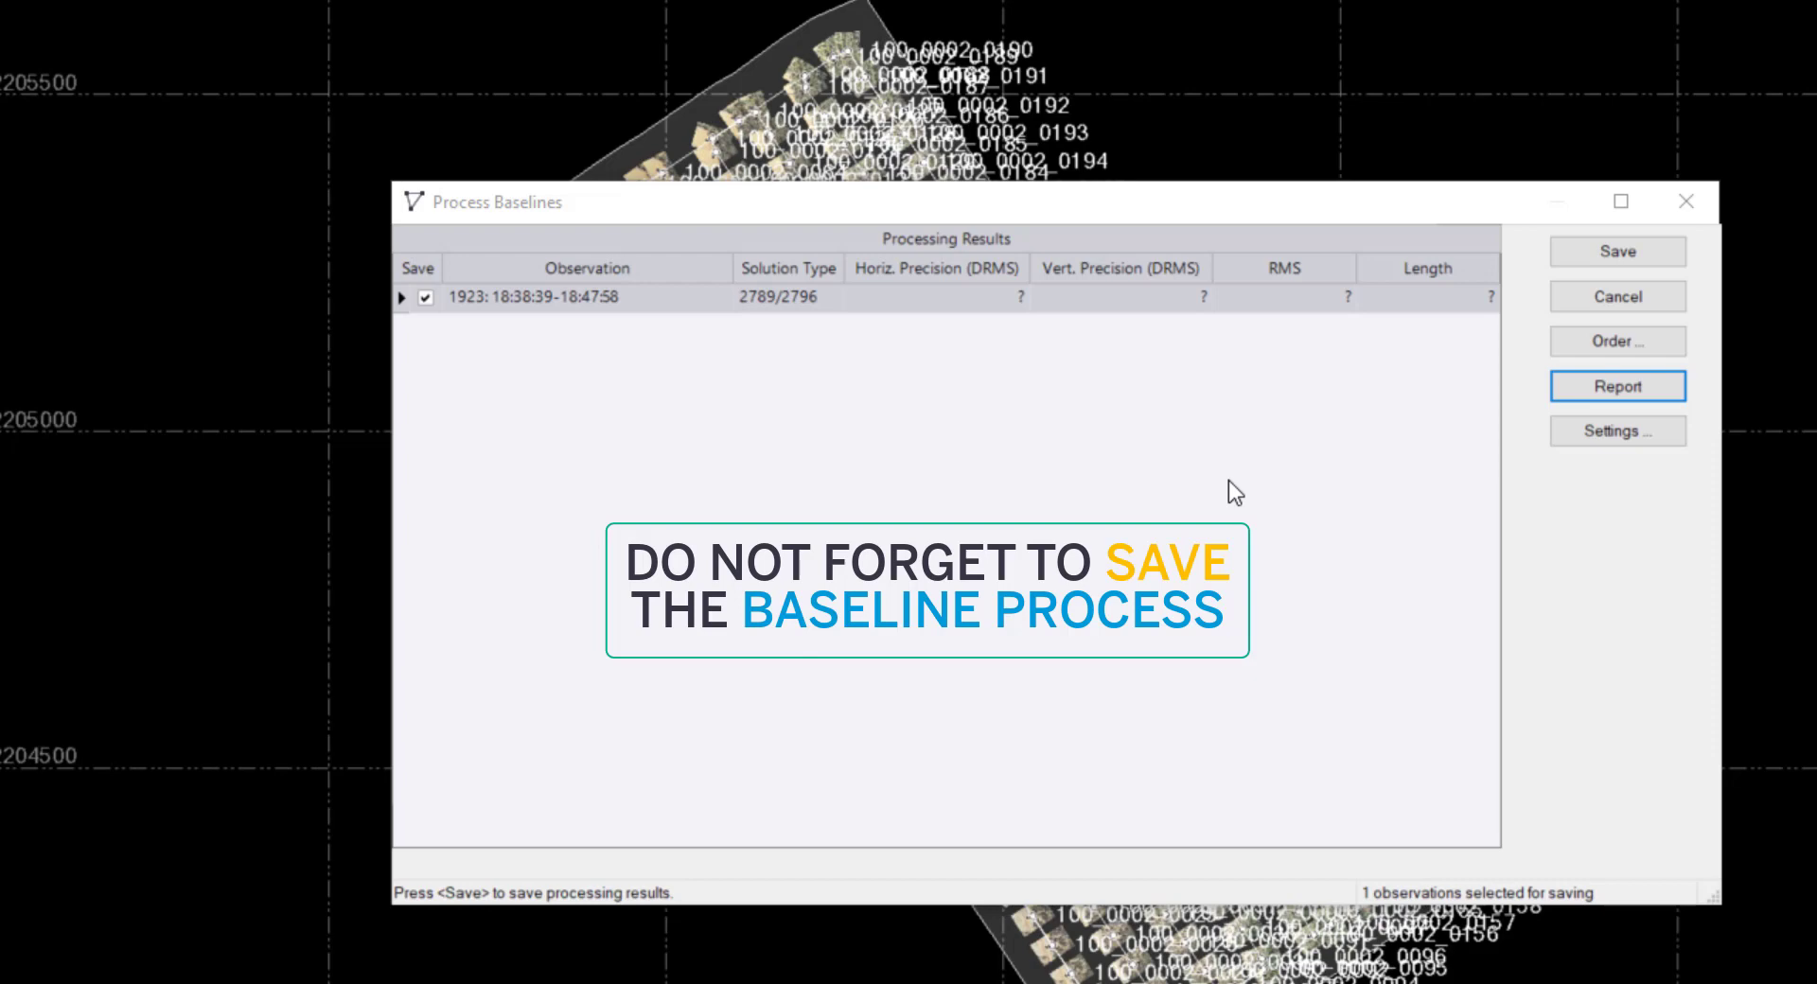
{"action": "left_click", "coordinate": [1588, 251]}
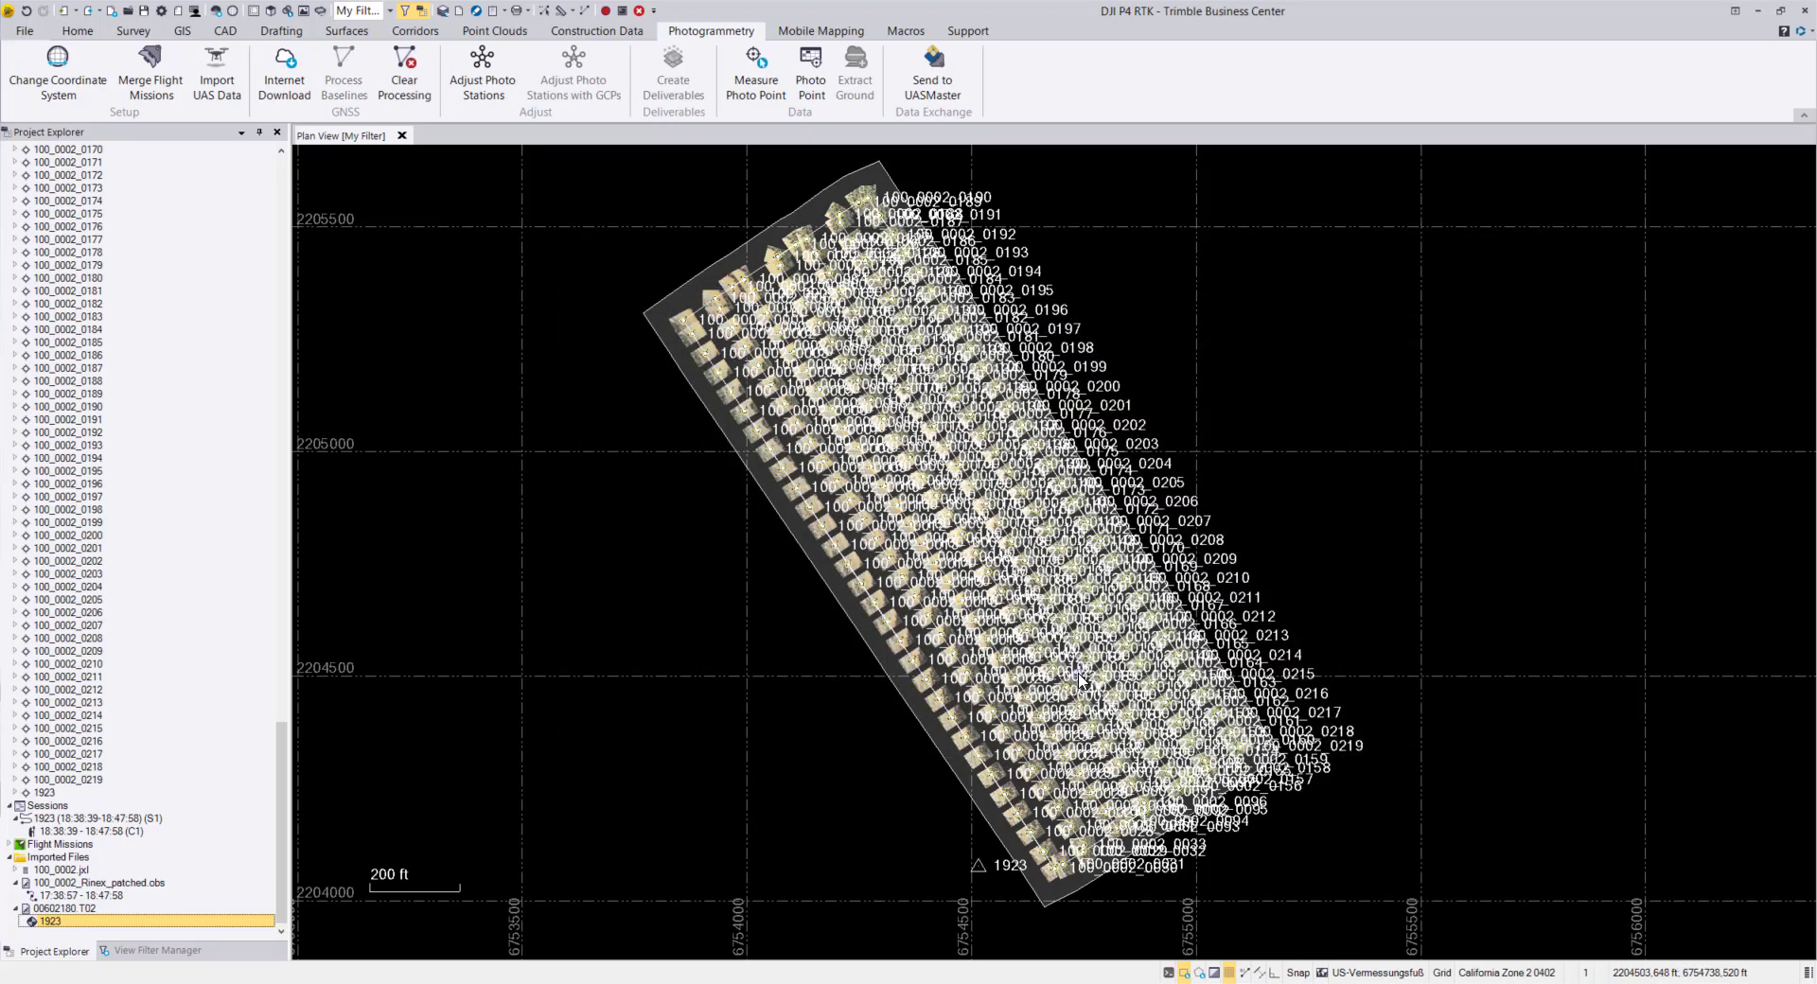
Start the Adjust Photo Stations command for the UAS Flight Mission and clear the current selection in the plan view.
{"action": "mouse_move", "coordinate": [1081, 678]}
{"action": "left_click", "coordinate": [476, 74]}
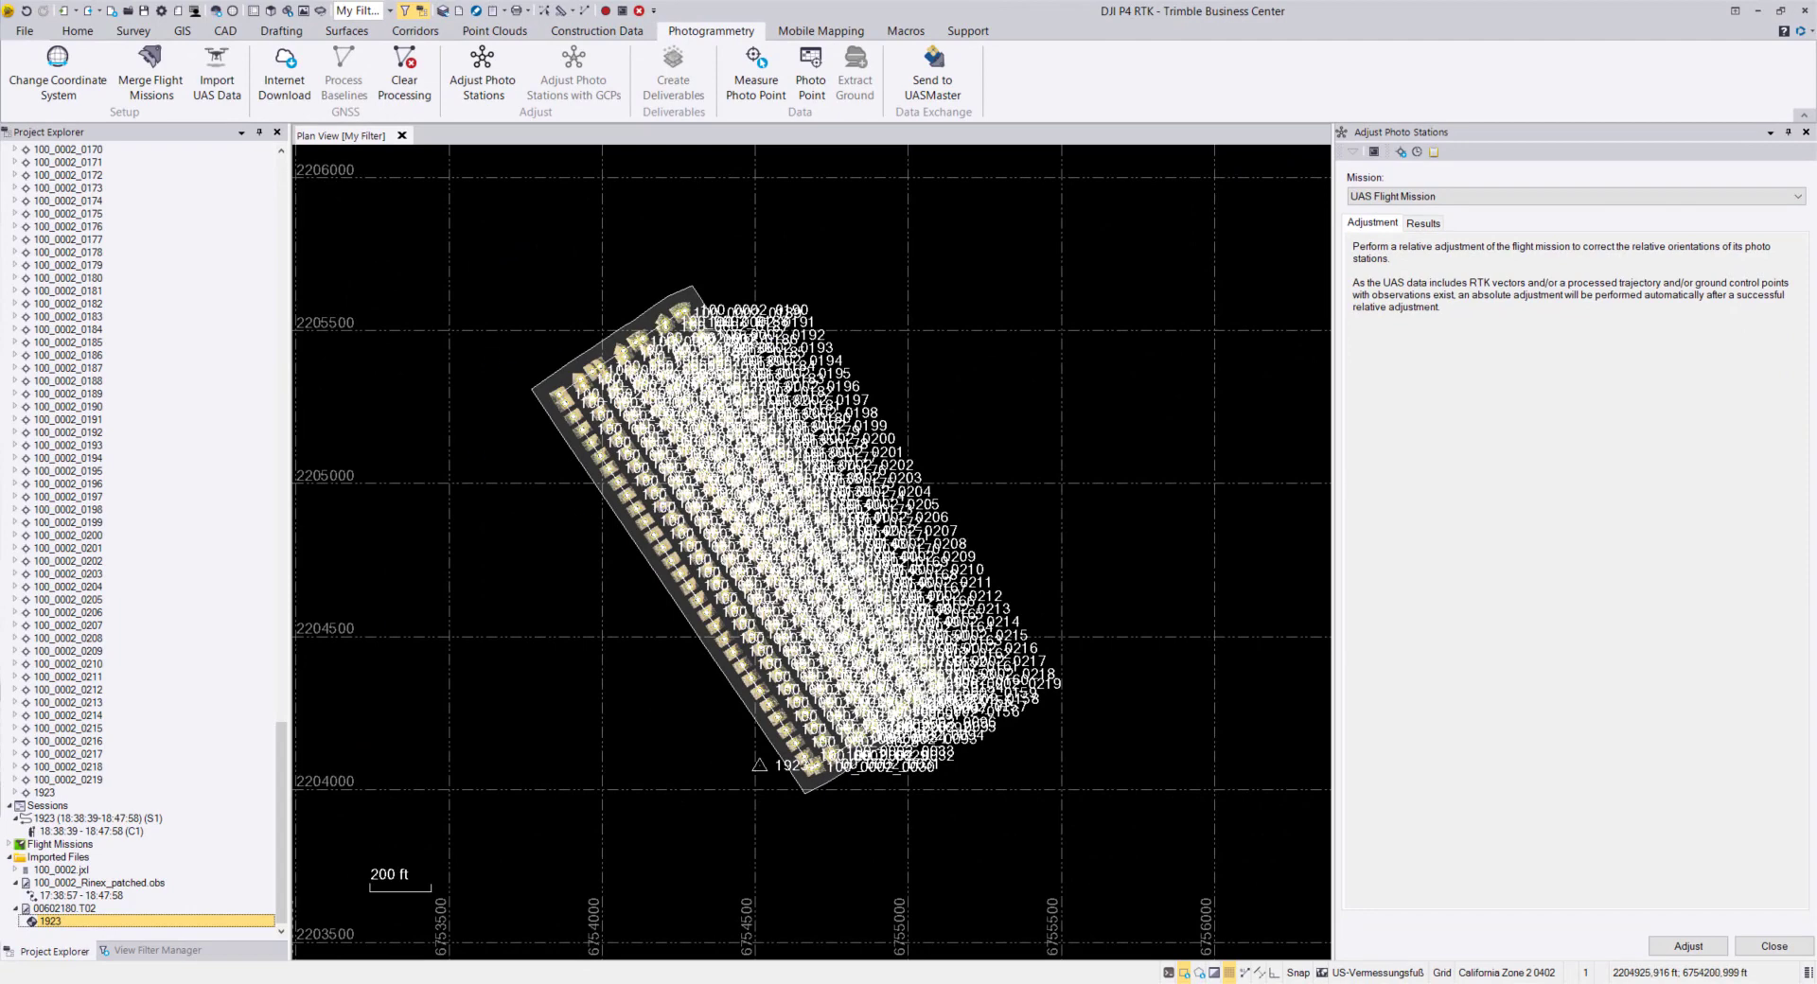
{"action": "mouse_move", "coordinate": [655, 499]}
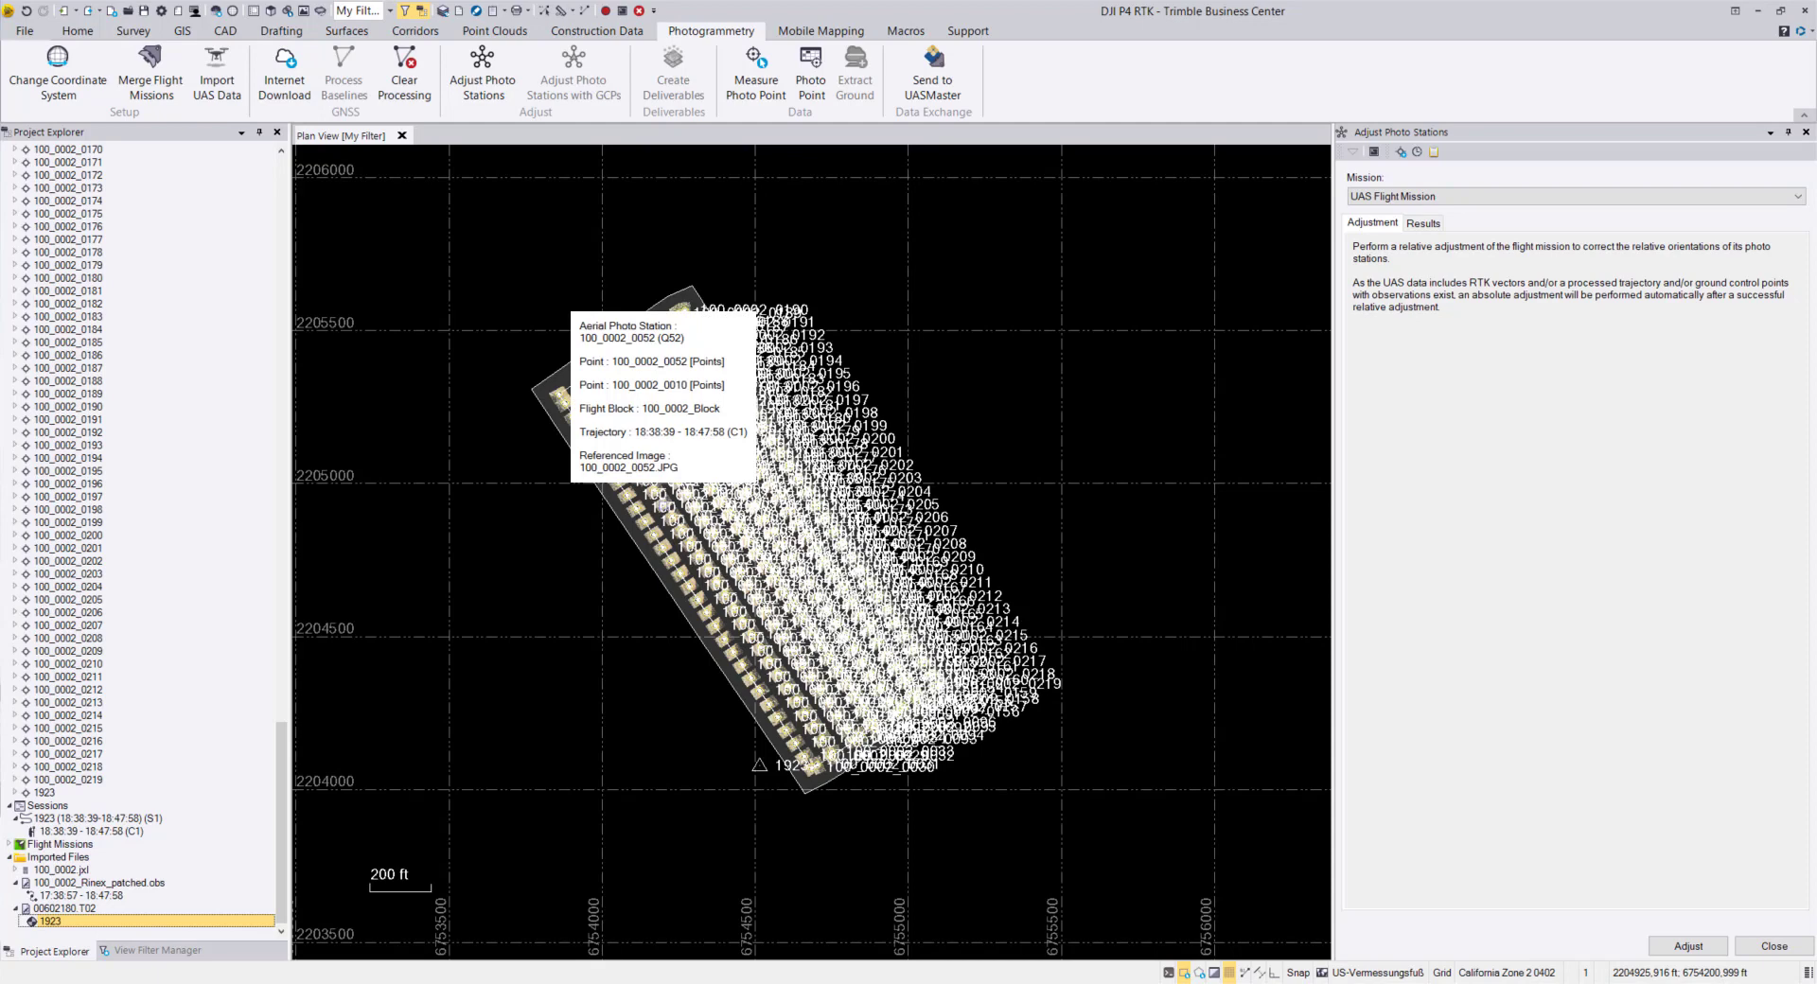
{"action": "left_click", "coordinate": [485, 636]}
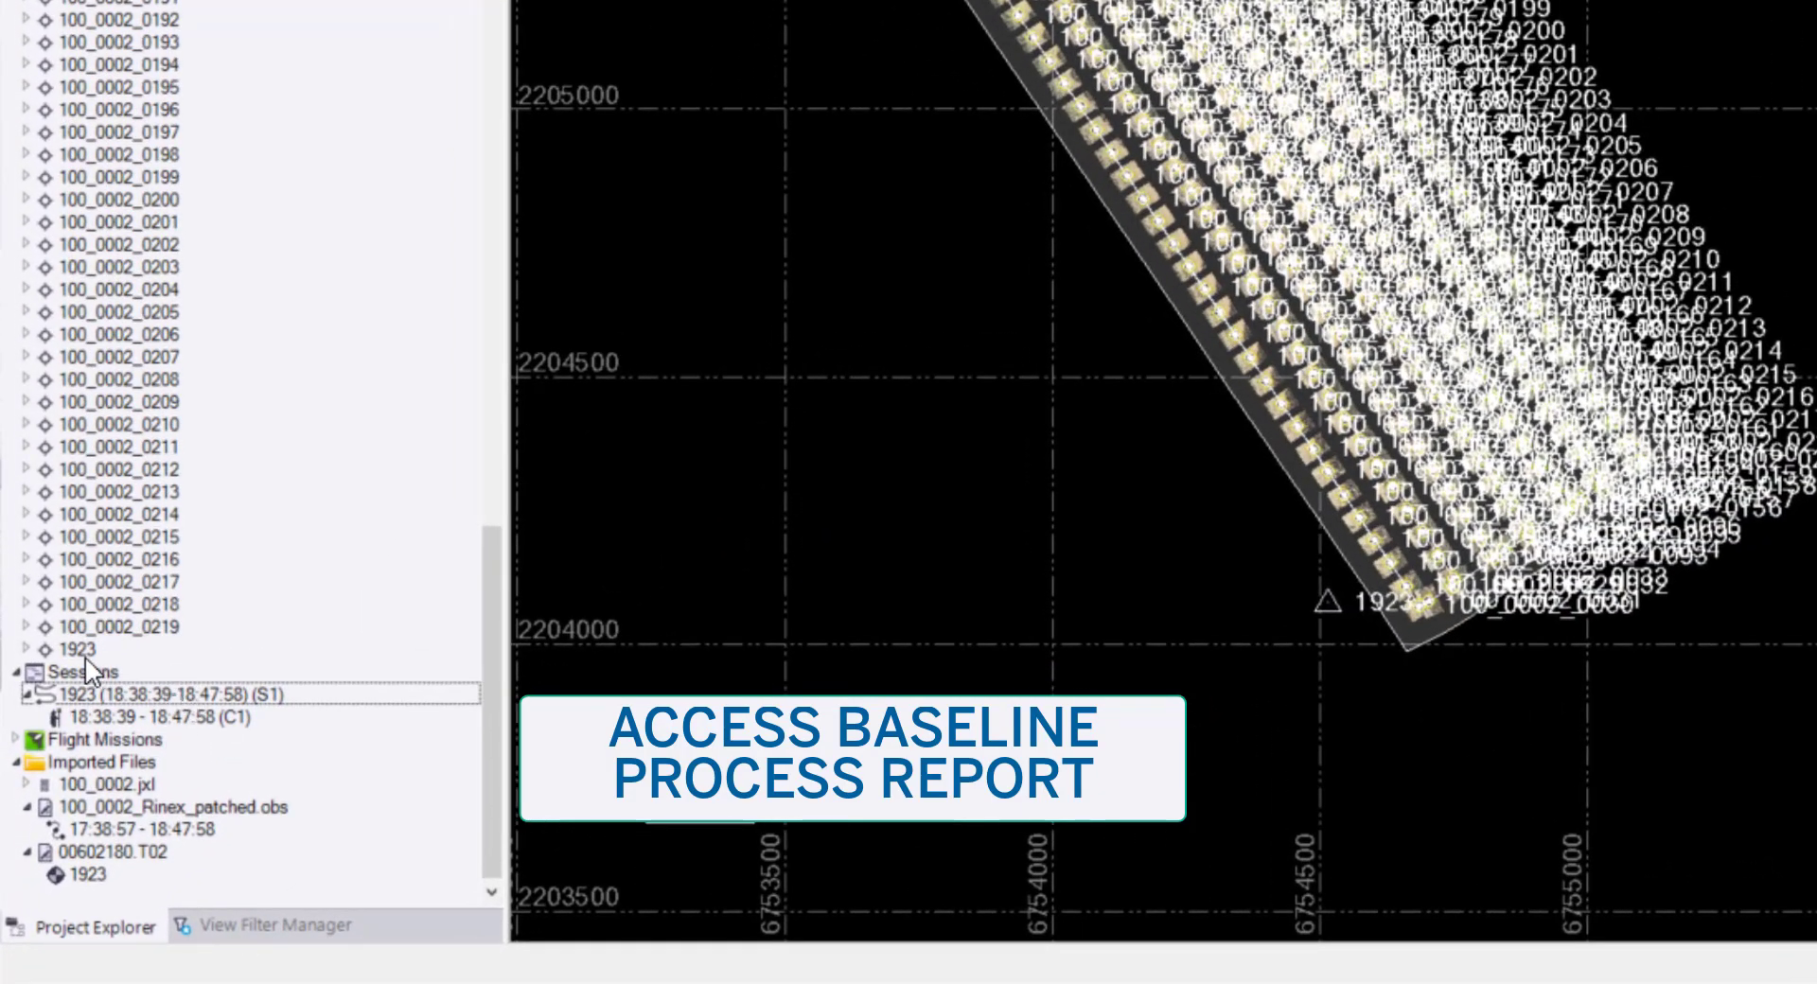
Open the Baseline Processing Report for session 1923, review its summary, session details, Tracking Summary and Residuals charts, and close it.
{"action": "right_click", "coordinate": [129, 693]}
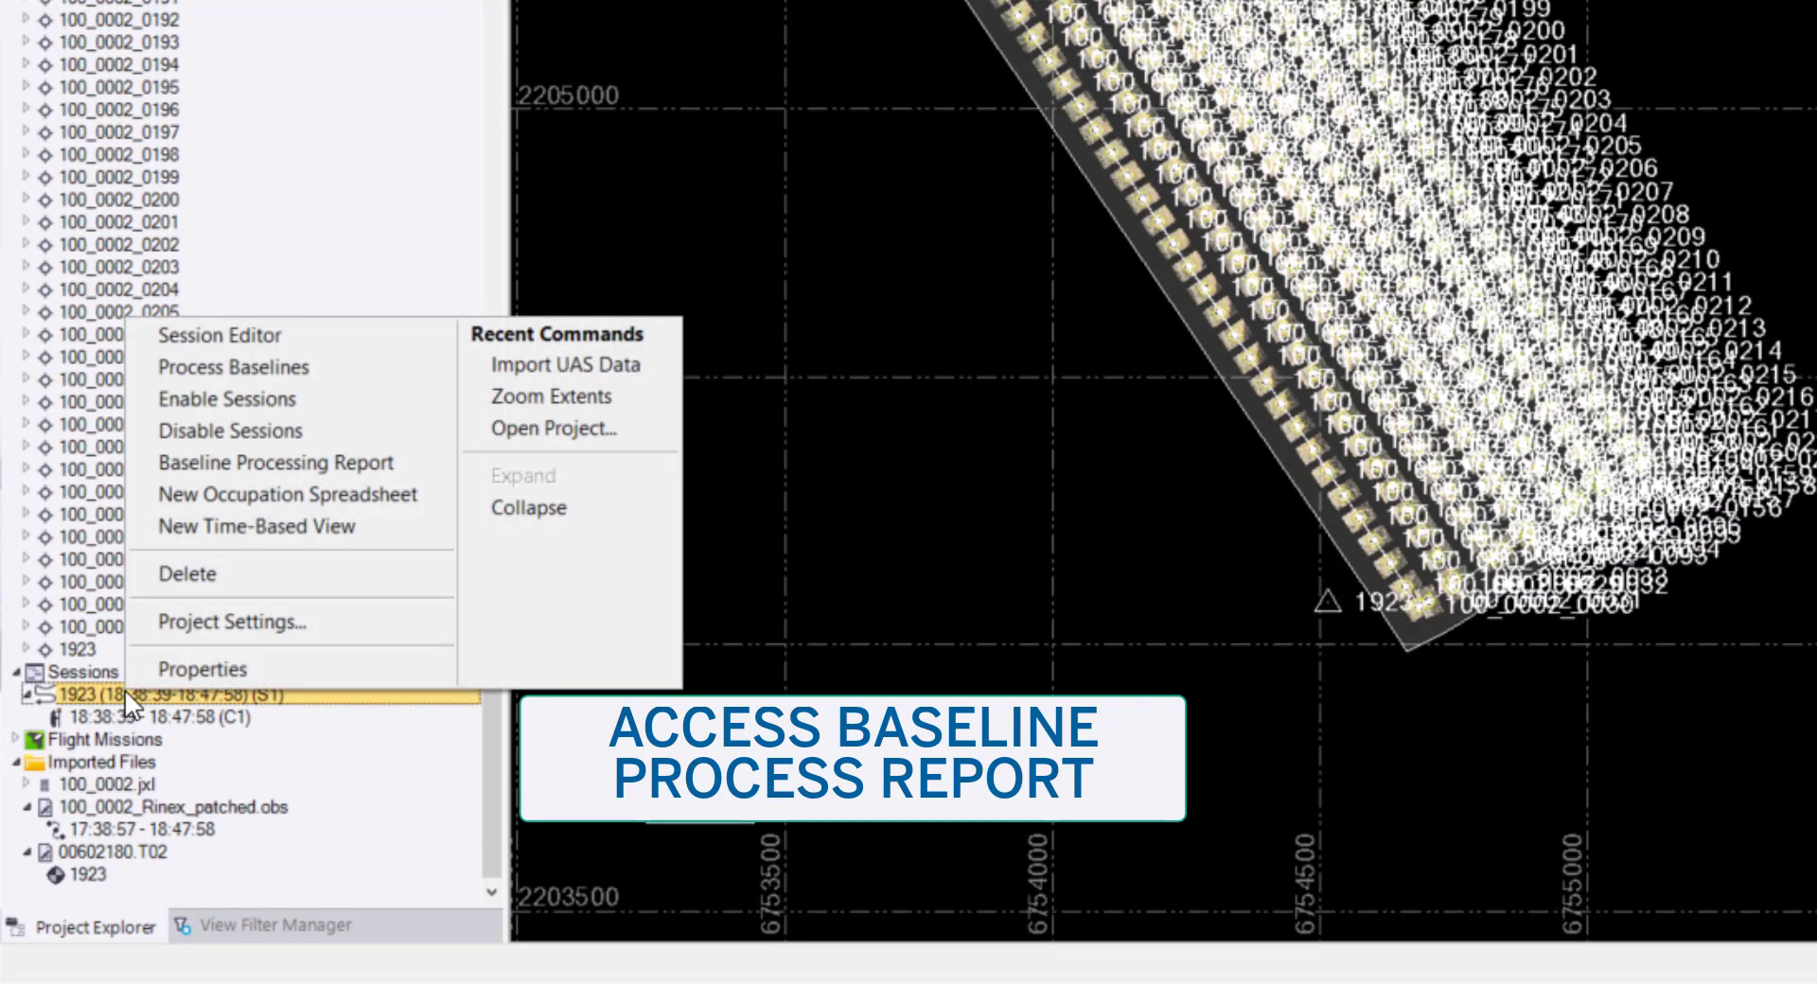
{"action": "left_click", "coordinate": [235, 463]}
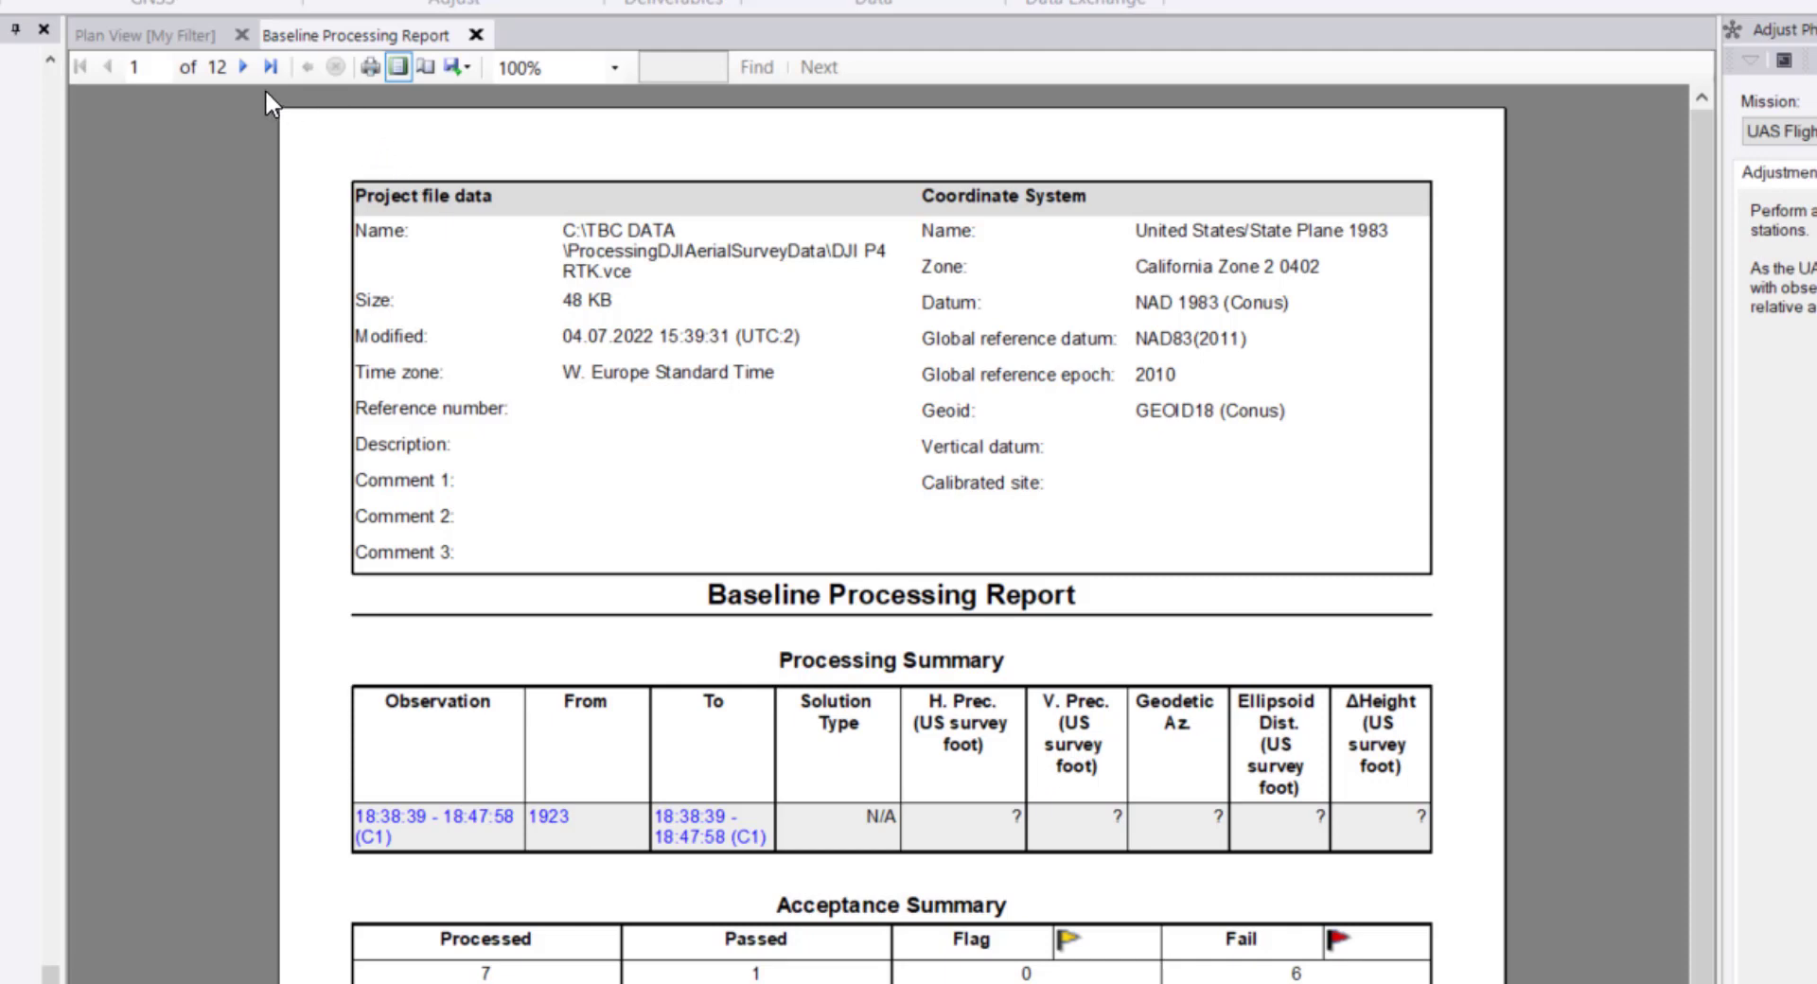
{"action": "left_click", "coordinate": [243, 66]}
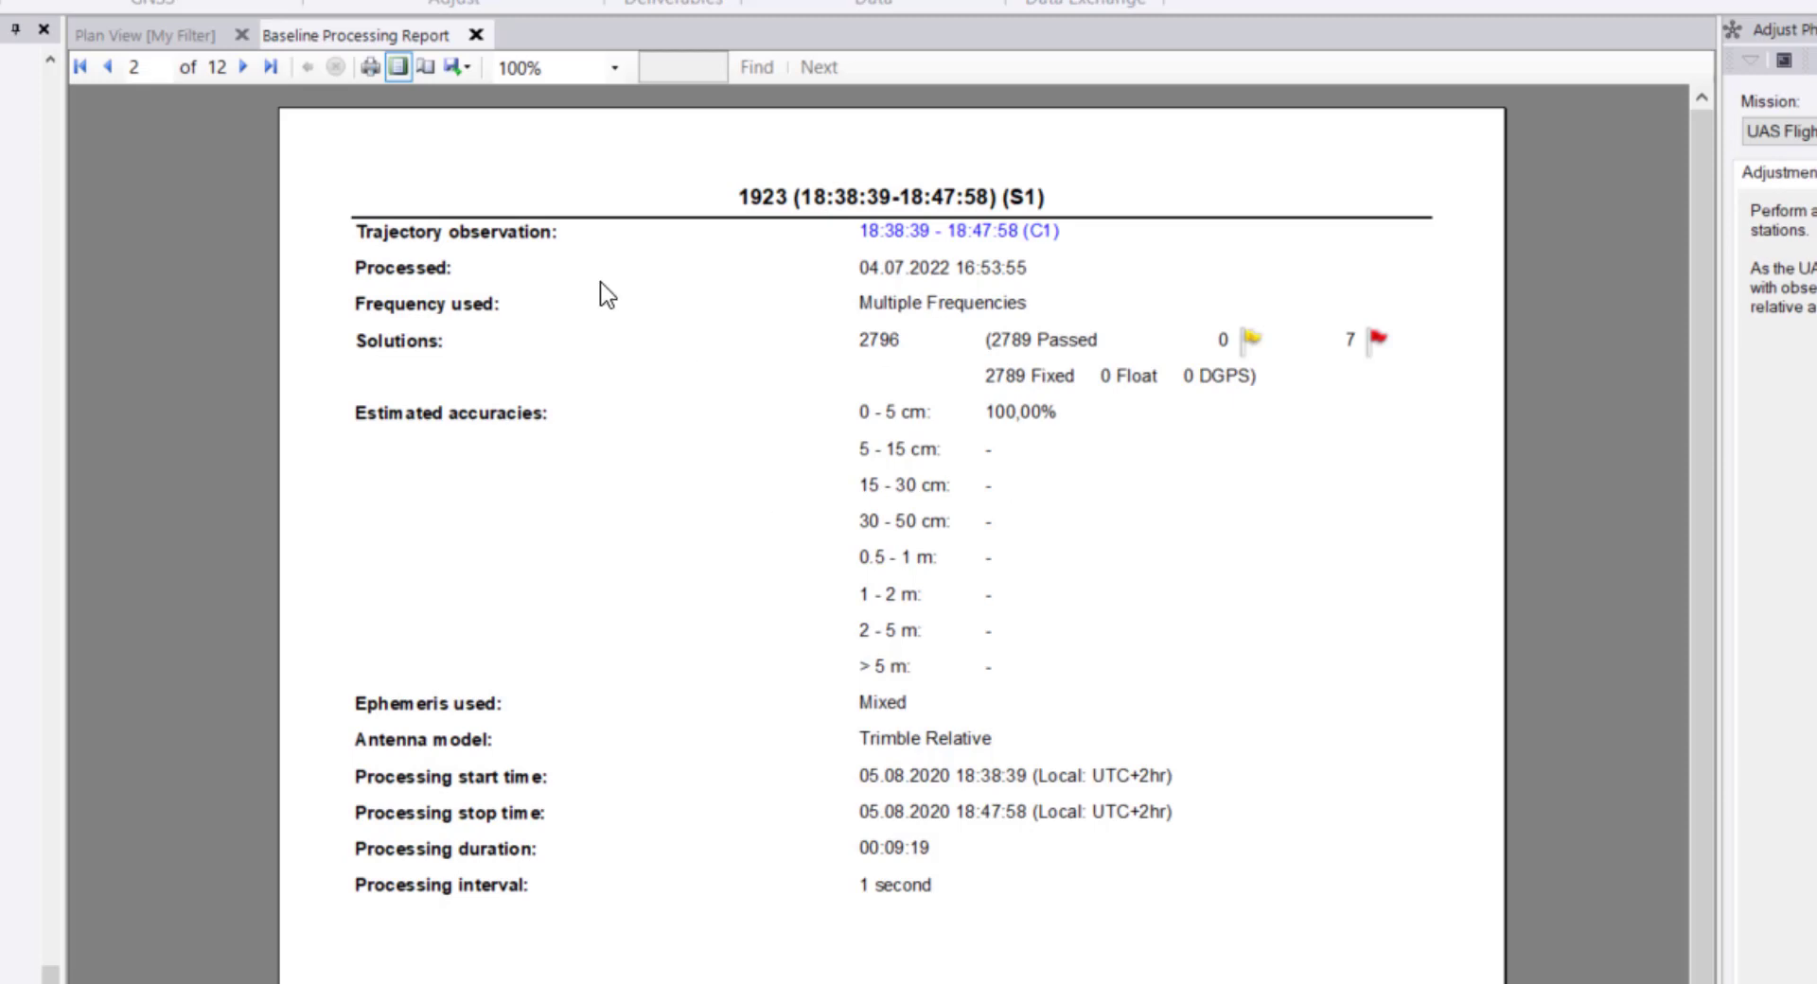
{"action": "left_click", "coordinate": [244, 67]}
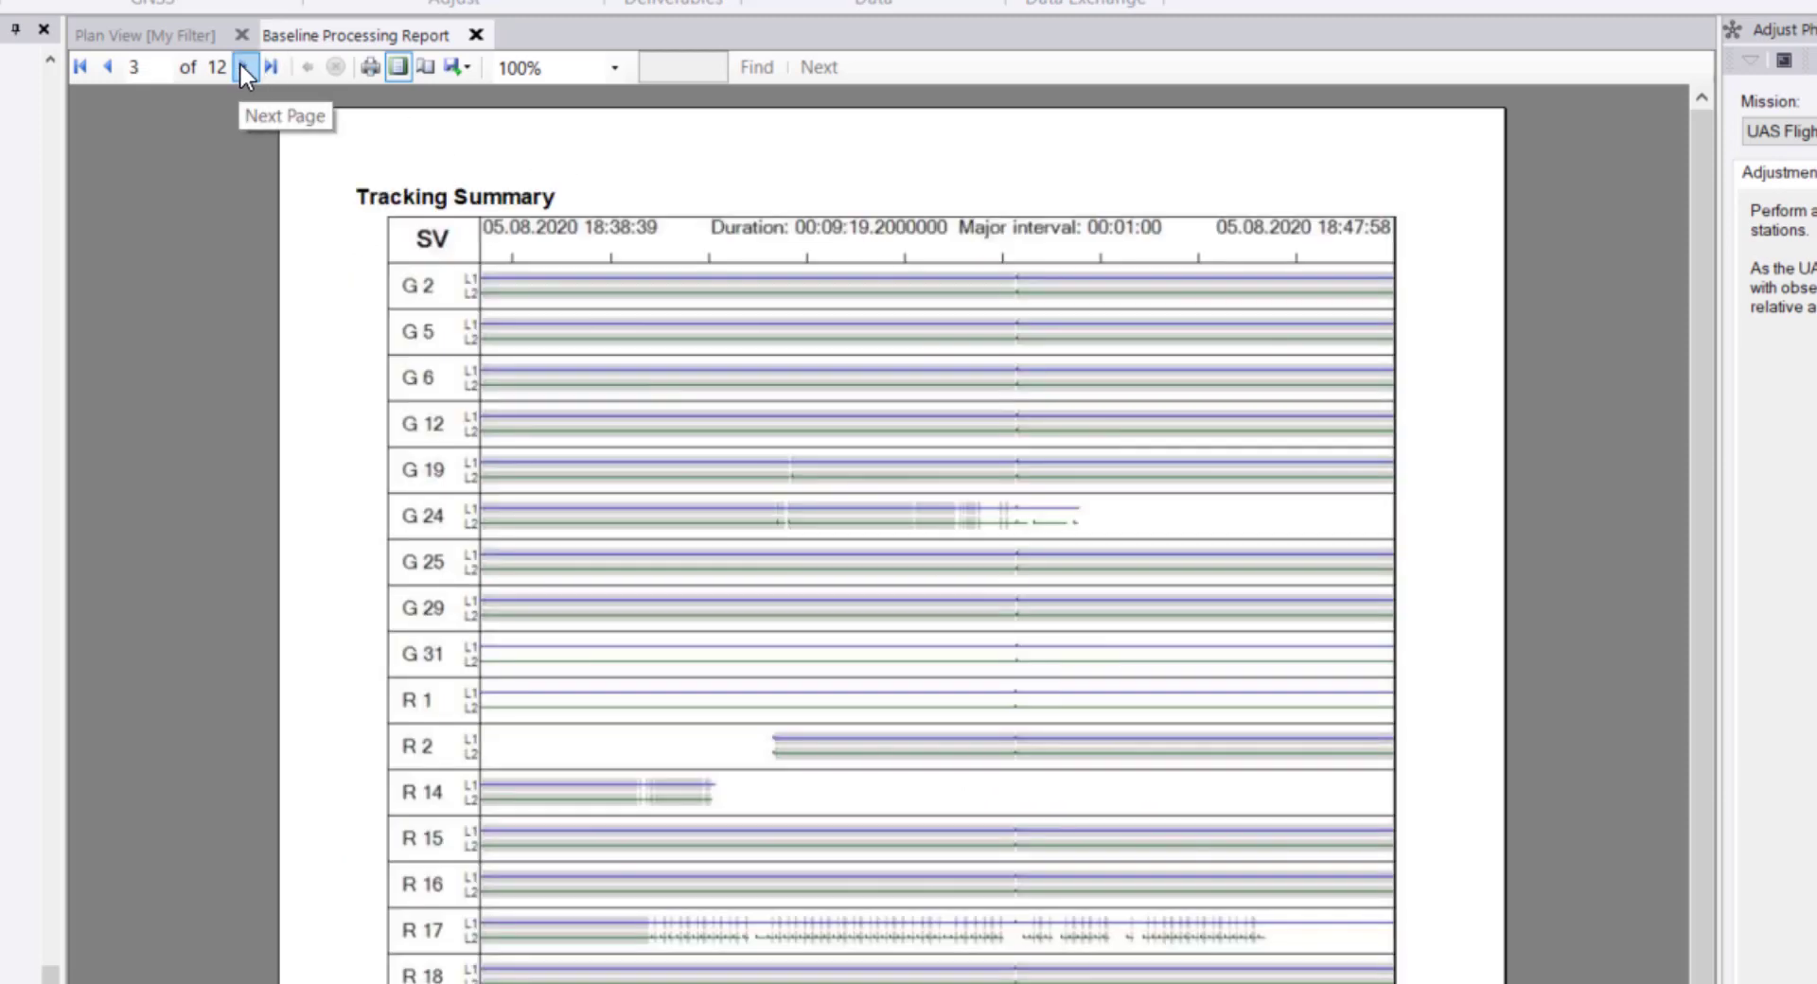
{"action": "left_click", "coordinate": [244, 66]}
{"action": "left_click", "coordinate": [244, 66]}
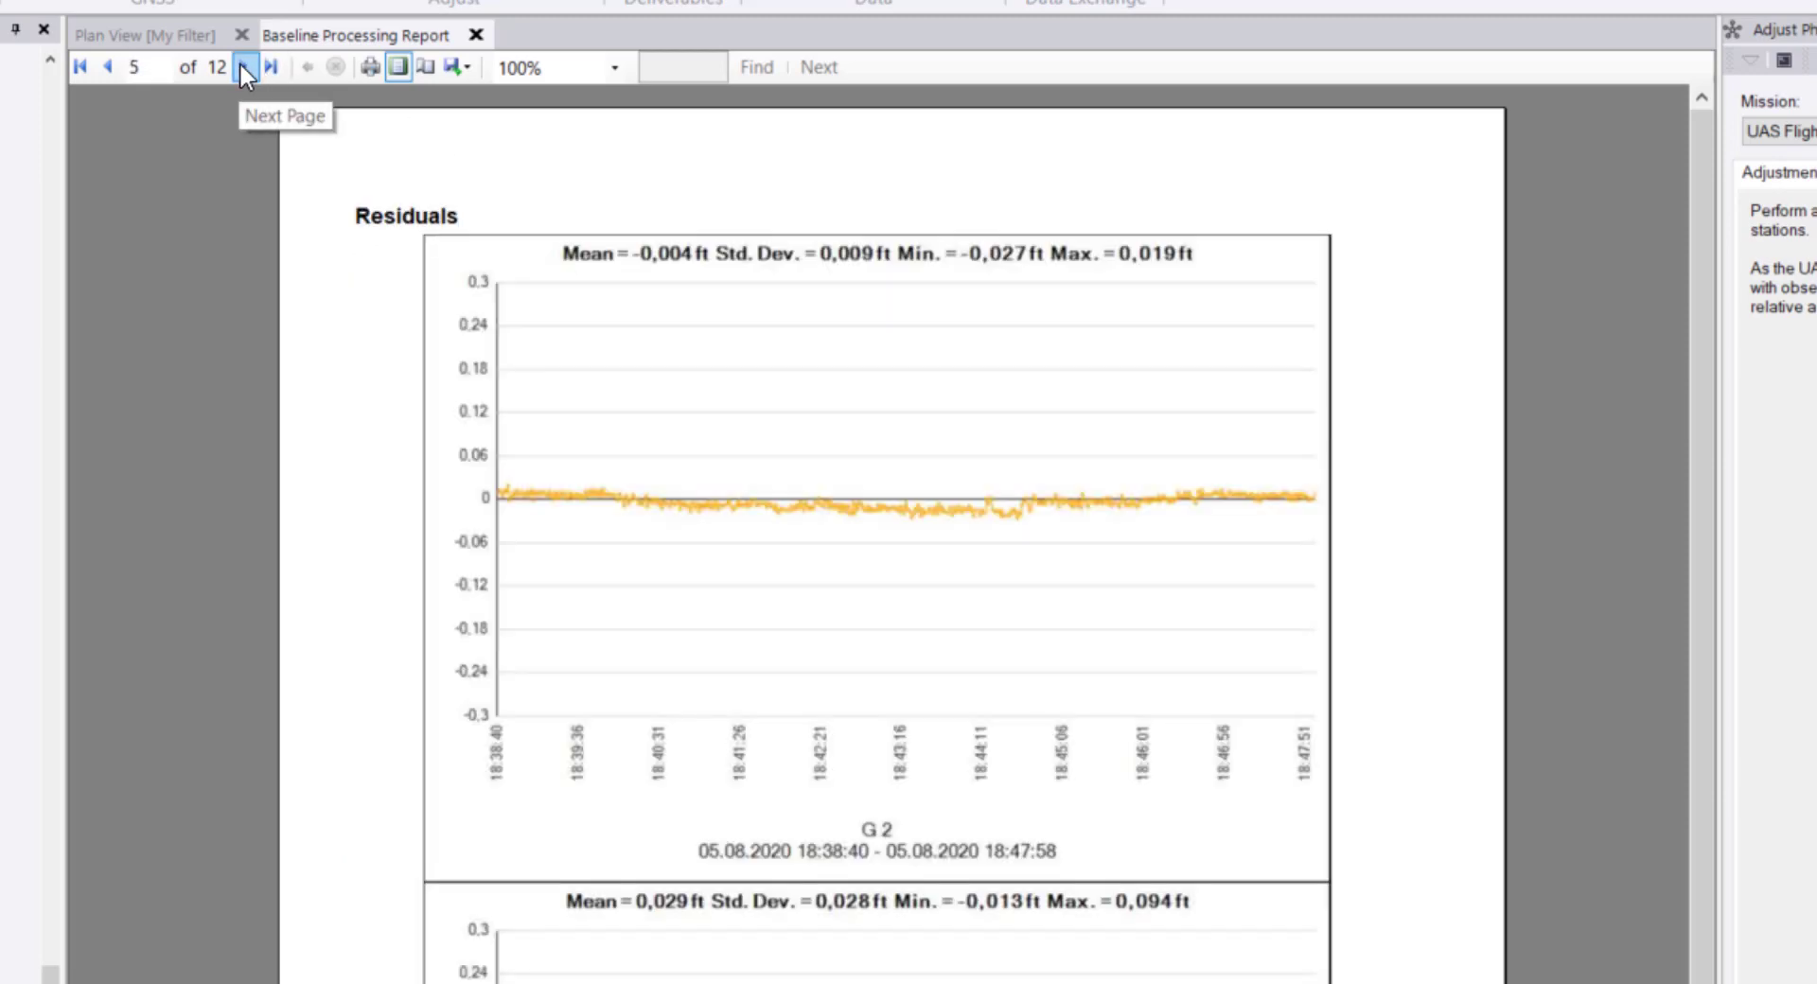
{"action": "left_click", "coordinate": [244, 66]}
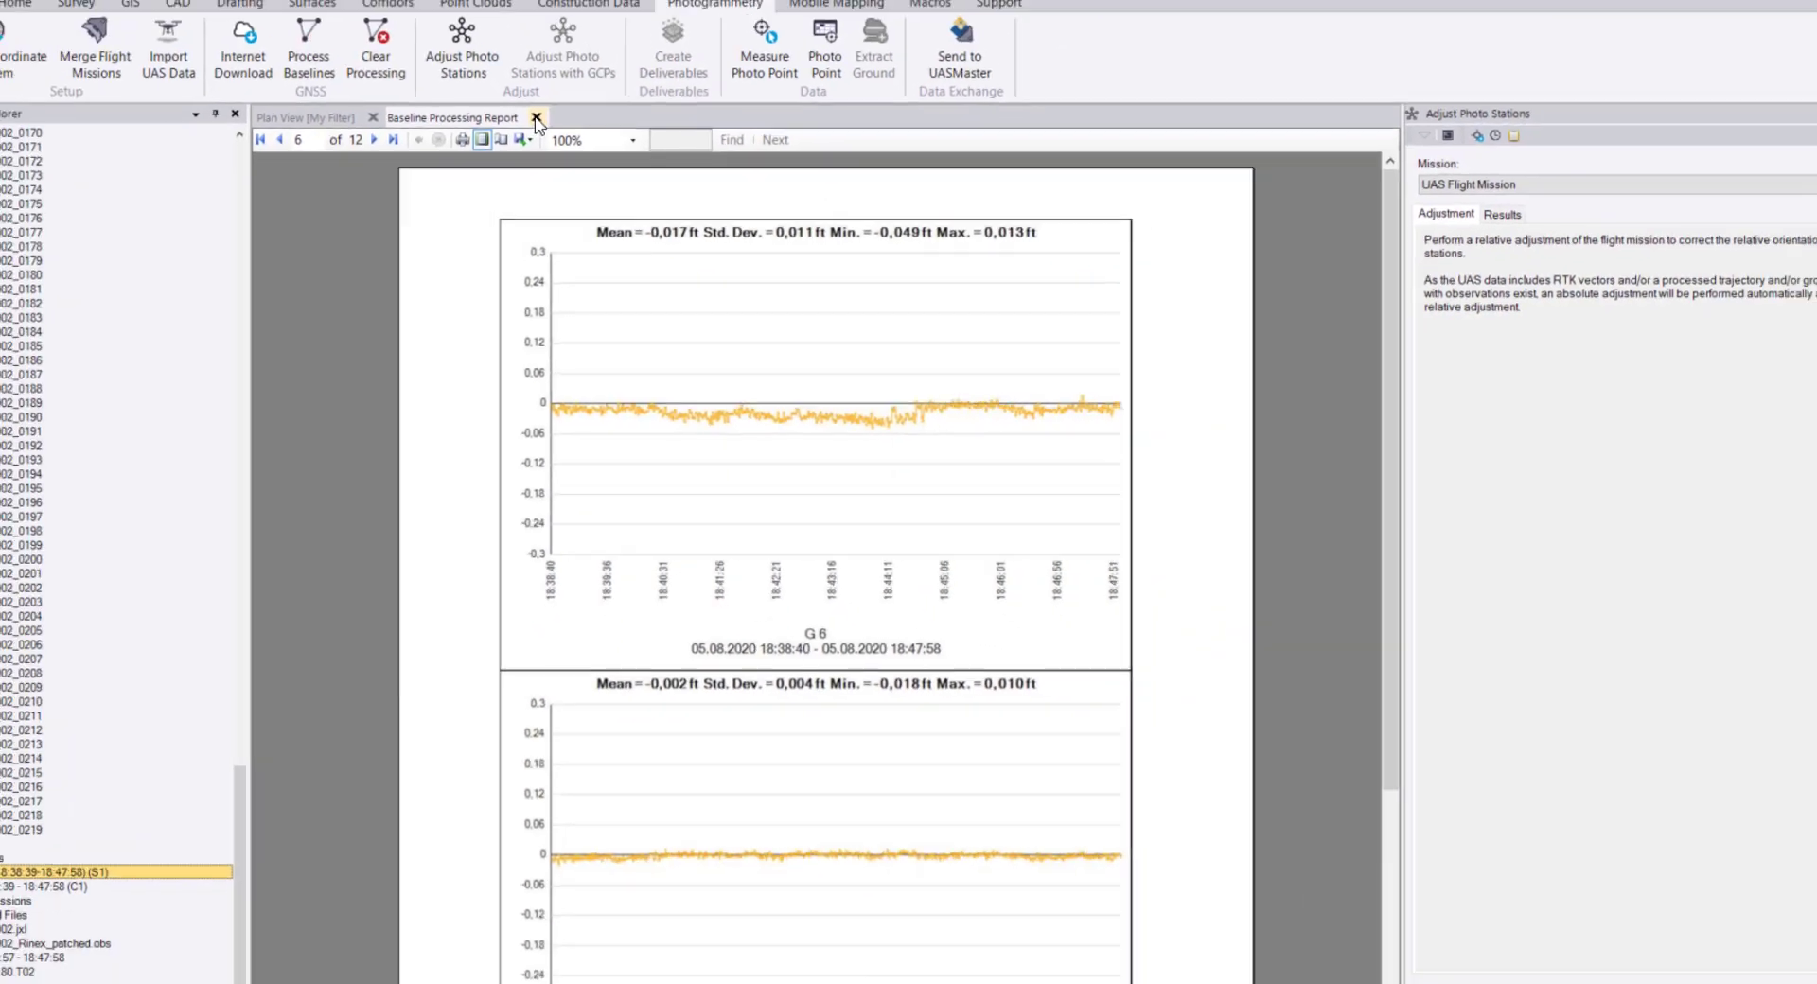
{"action": "left_click", "coordinate": [476, 35]}
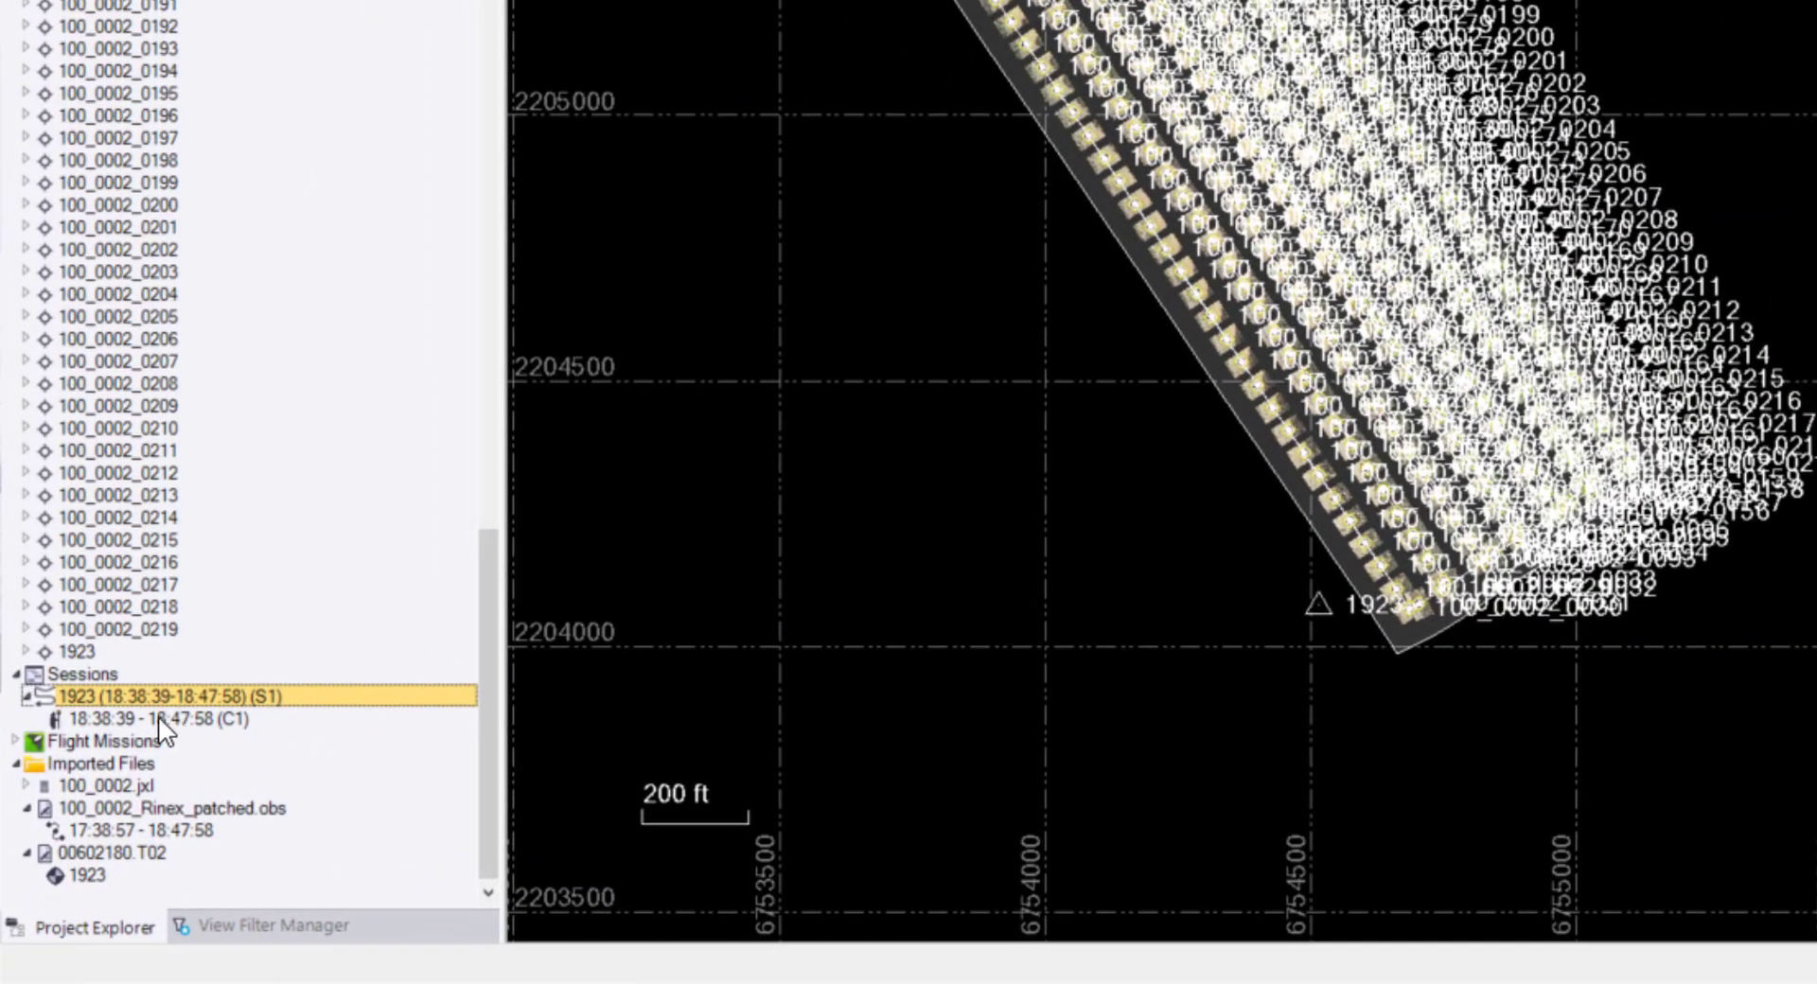
Examine the properties of session 1923 and its trajectory C1, including the reference and rover antenna settings, and close the properties.
{"action": "right_click", "coordinate": [150, 700]}
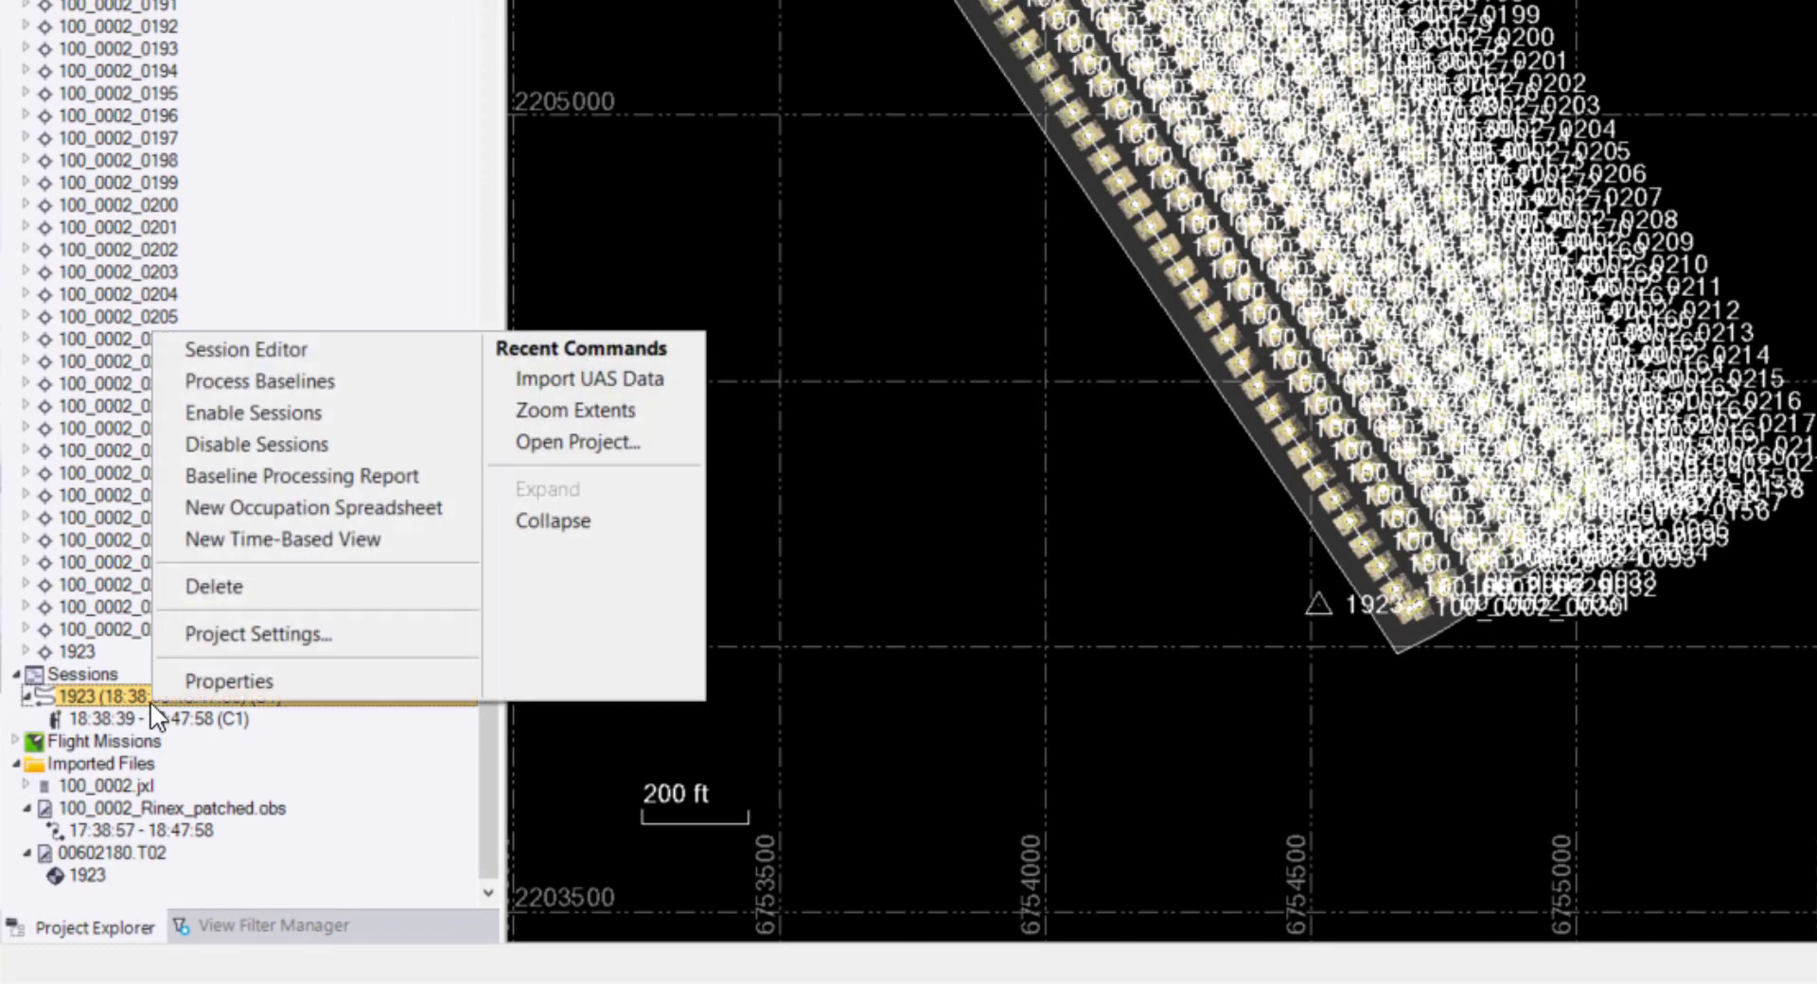
{"action": "left_click", "coordinate": [189, 685]}
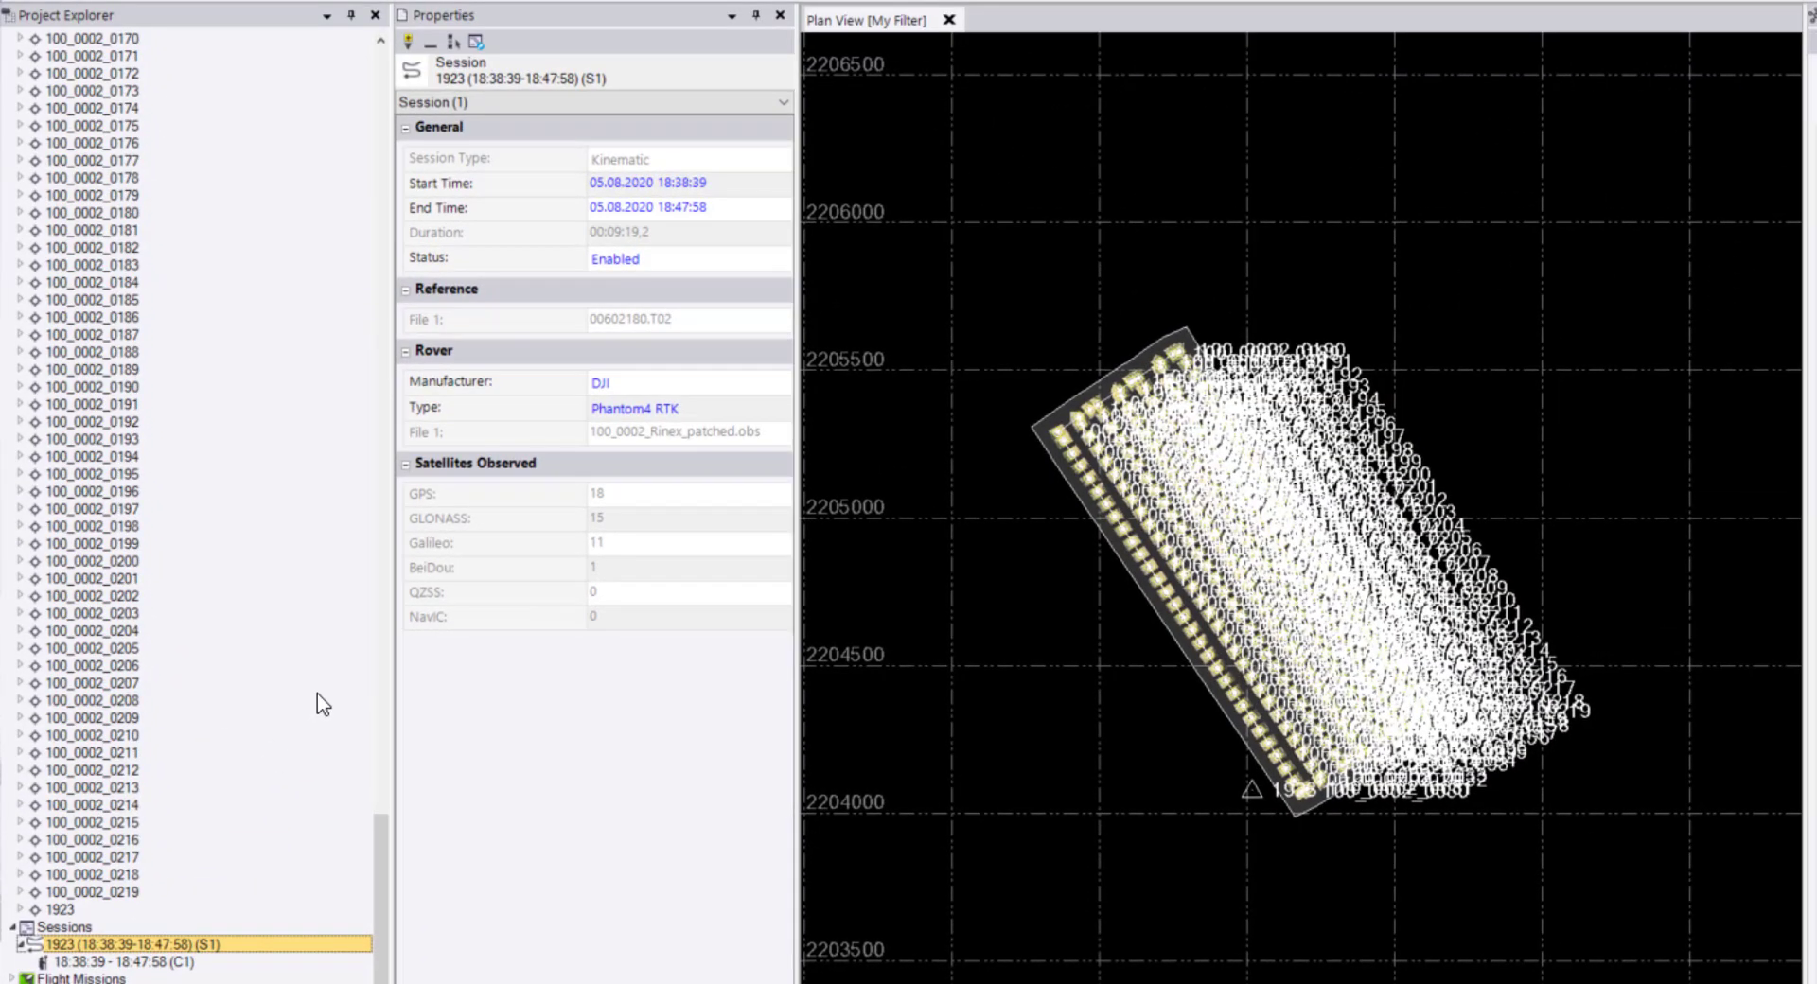
{"action": "left_click", "coordinate": [102, 963]}
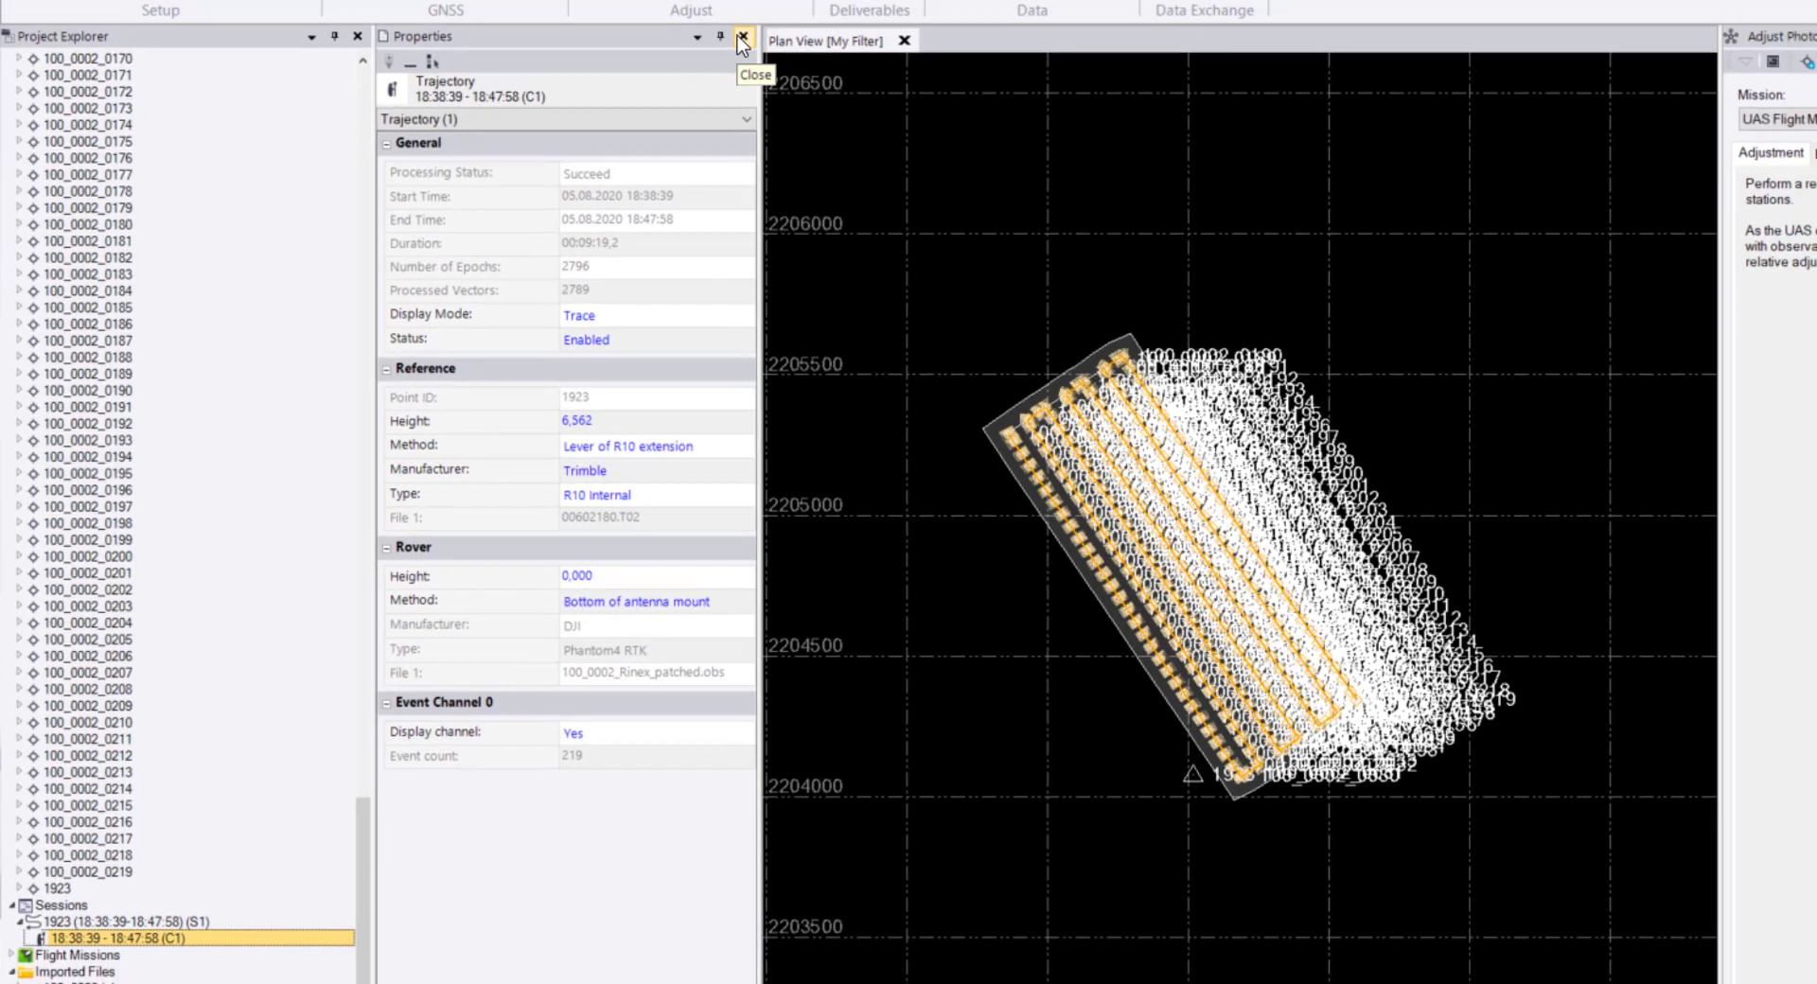
{"action": "left_click", "coordinate": [742, 37]}
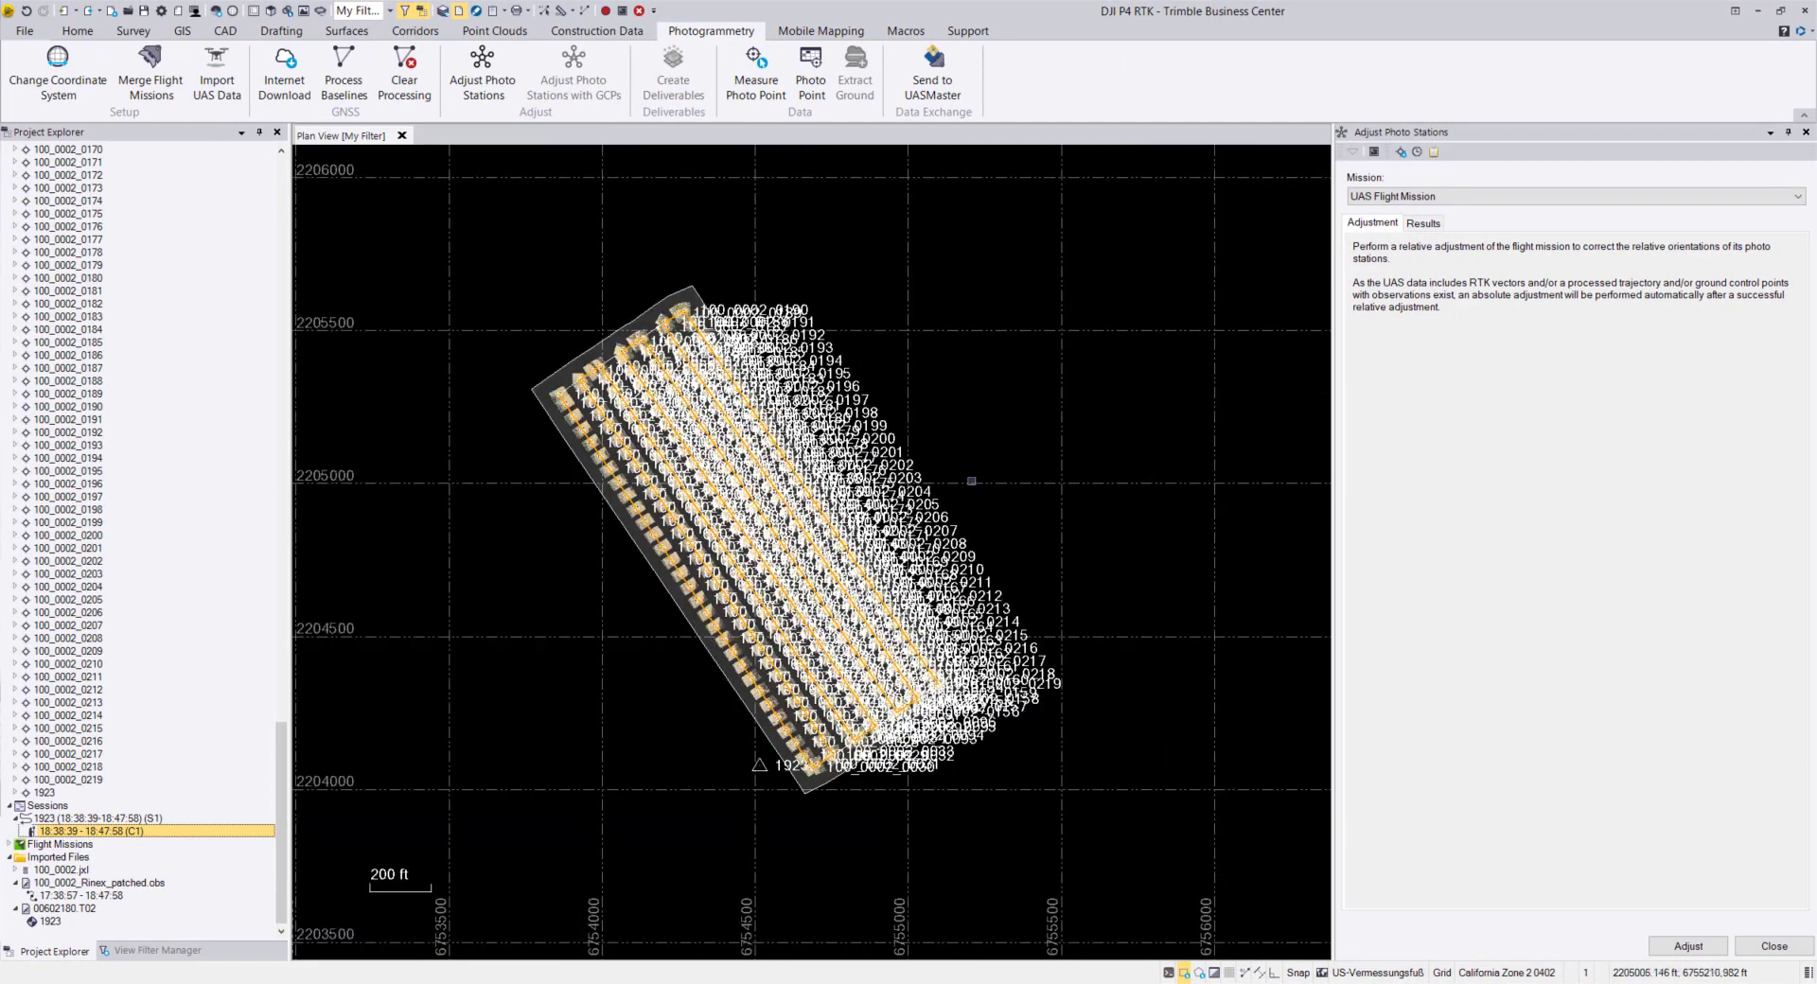
{"action": "key", "text": "alt+Return"}
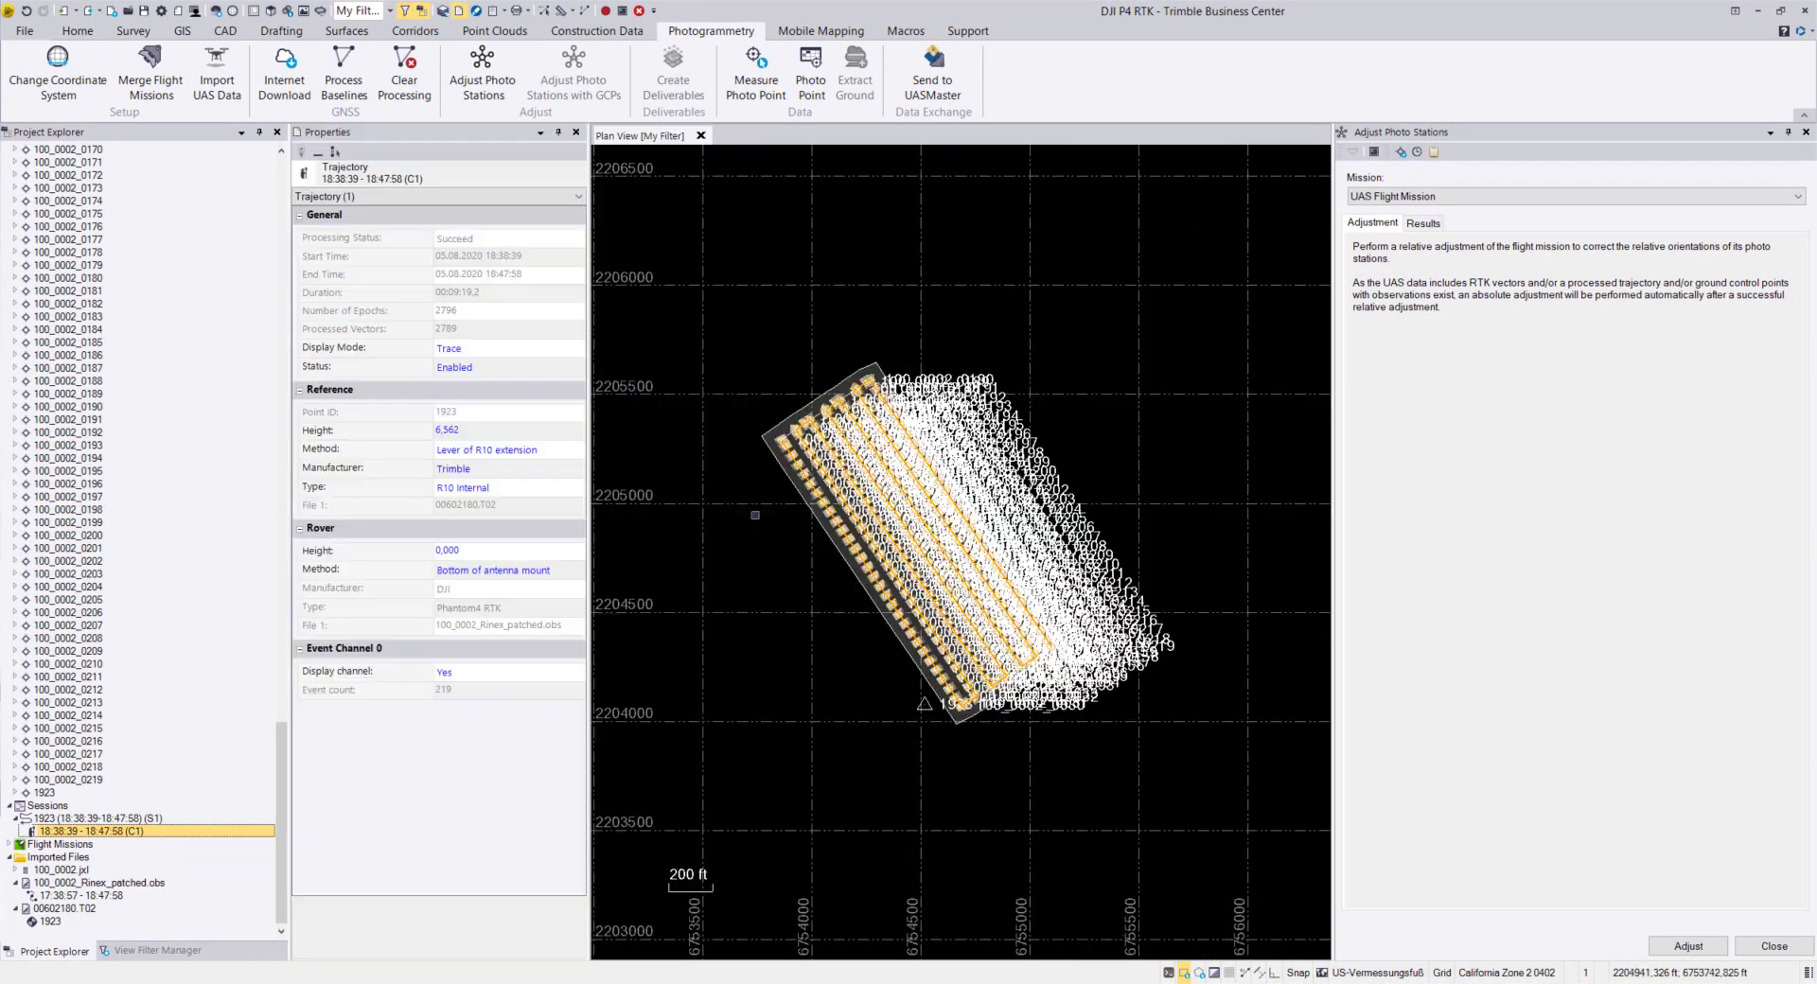
{"action": "left_click", "coordinate": [577, 132]}
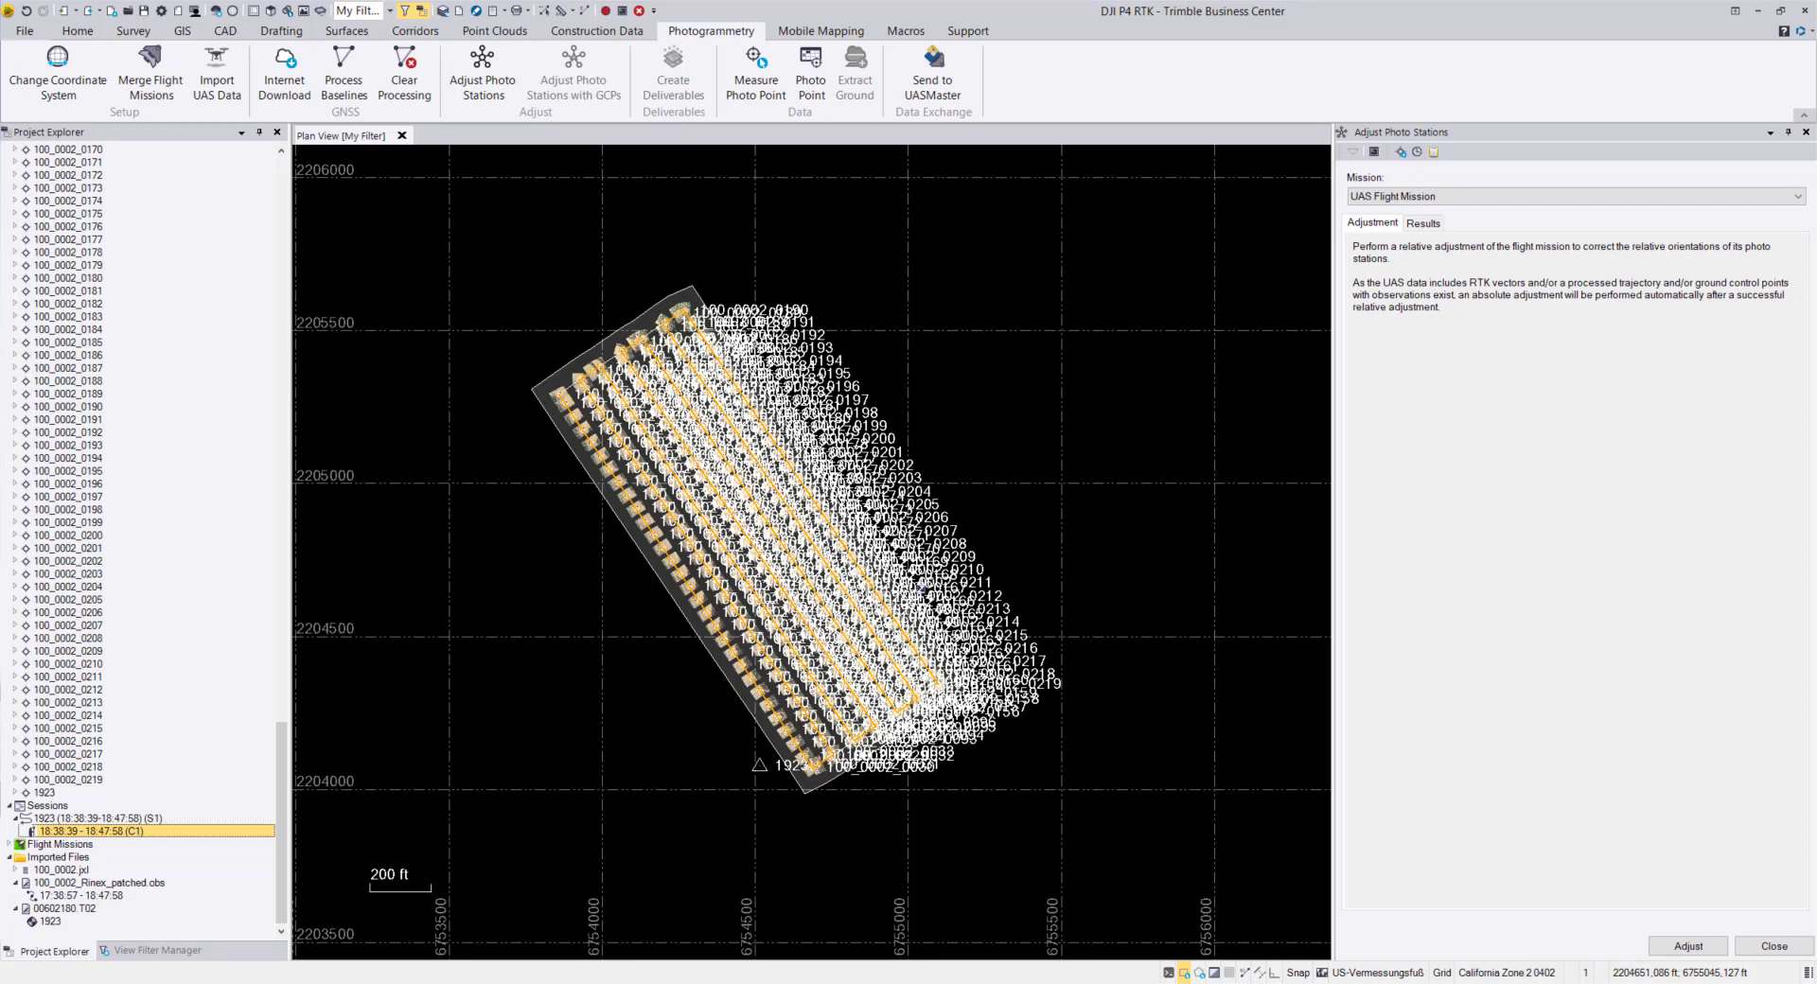
{"action": "mouse_move", "coordinate": [922, 583]}
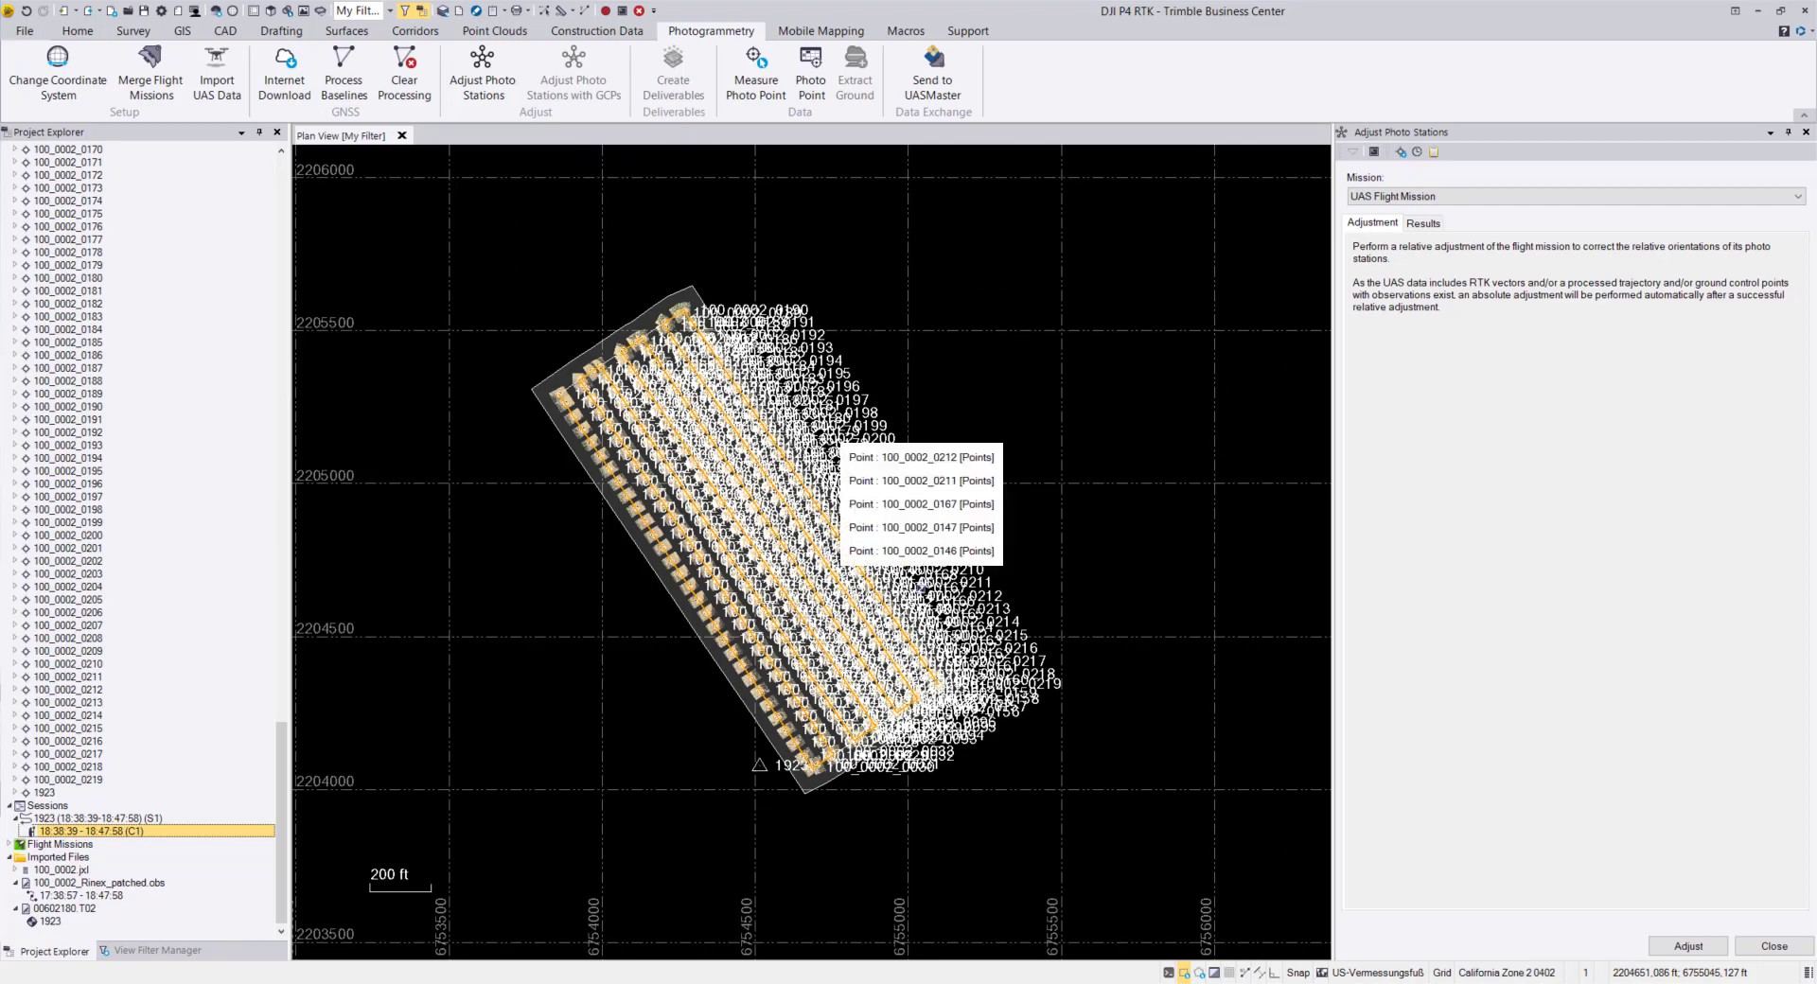